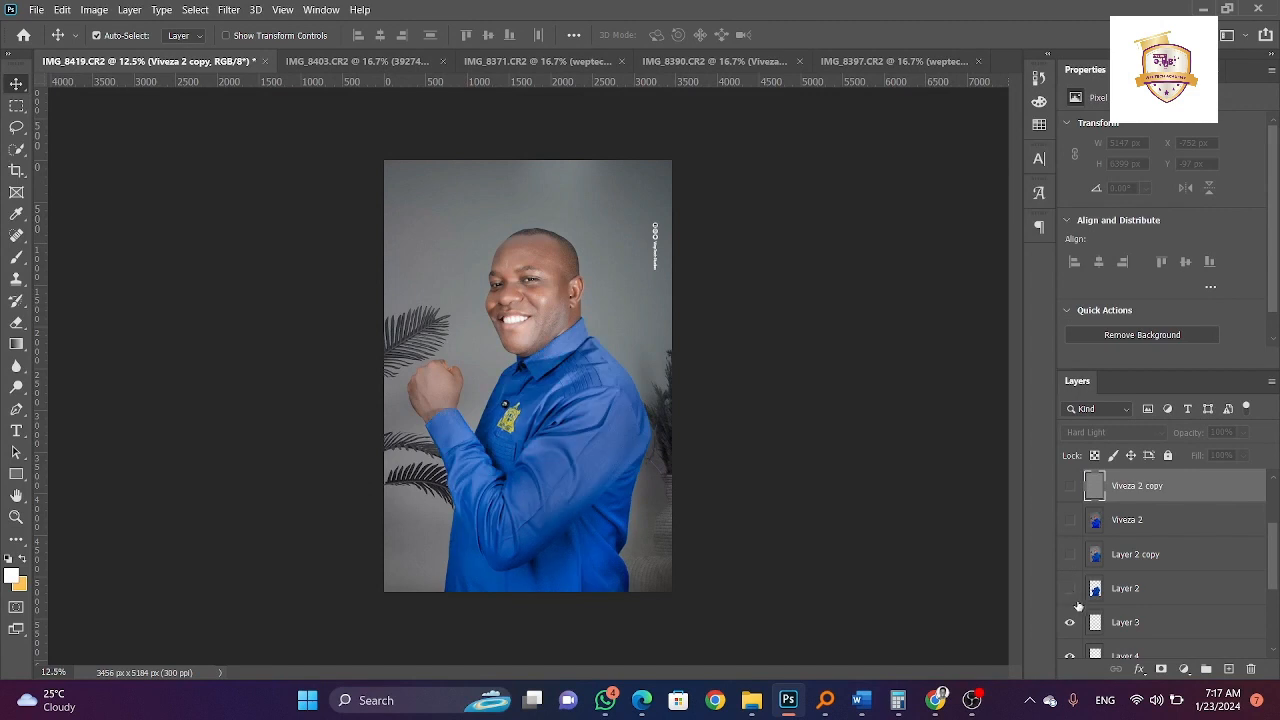
- Hide Layer 3, Layer 4, Layer 5, Layer 1 and backdrop 2 in IMG_8419.CR2, keeping Layer 0 visible
{"action": "scroll", "coordinate": [1069, 622], "scroll_direction": "down", "scroll_amount": 3}
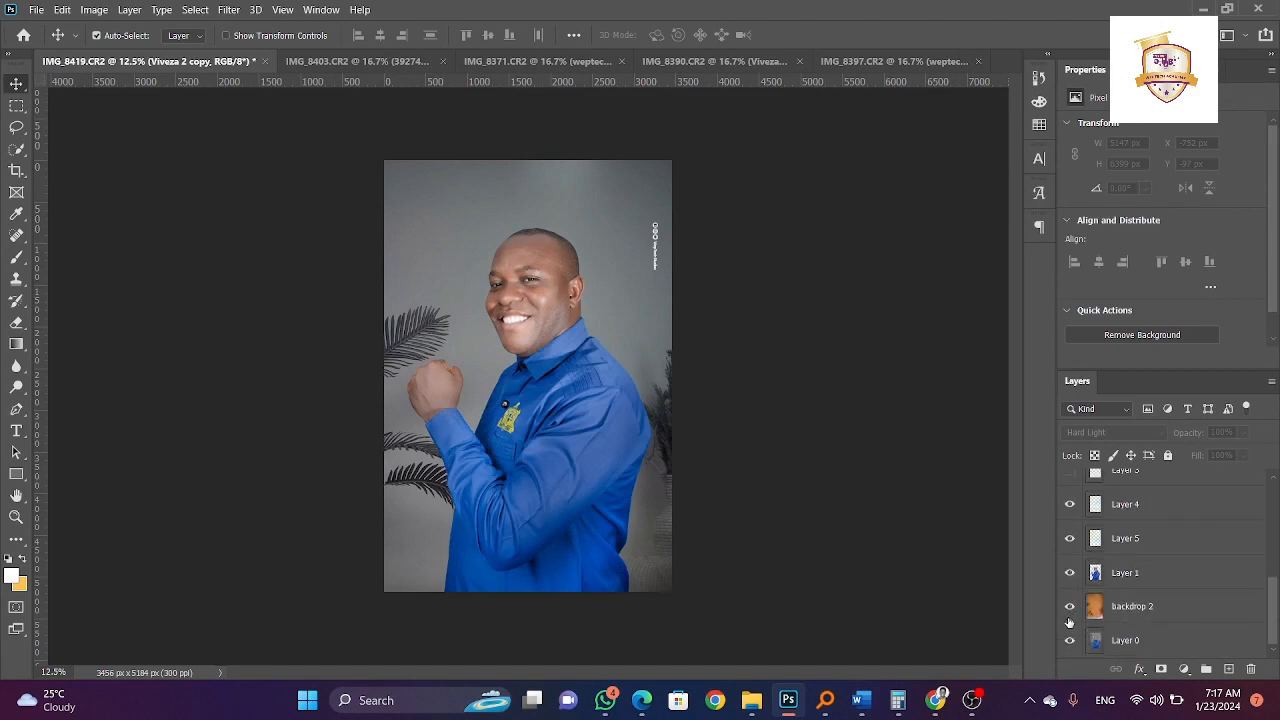
{"action": "left_click", "coordinate": [1070, 539]}
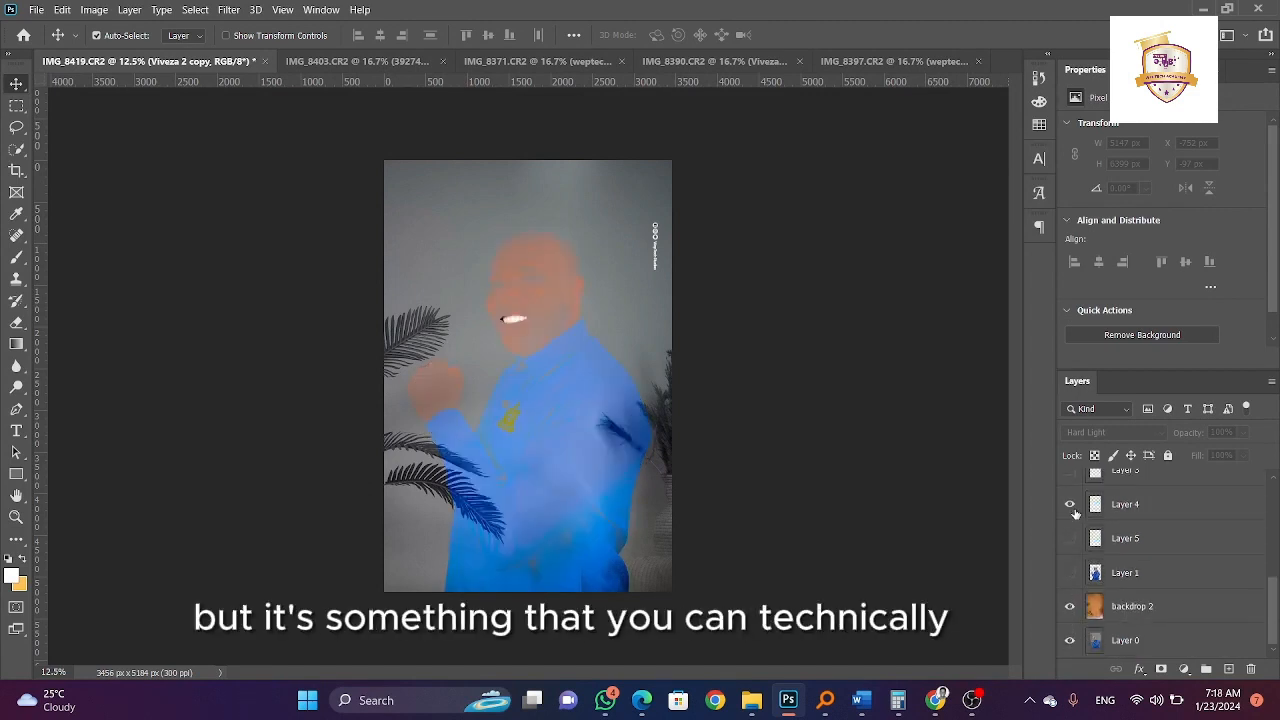
{"action": "left_click", "coordinate": [1070, 505]}
{"action": "left_click", "coordinate": [1068, 606]}
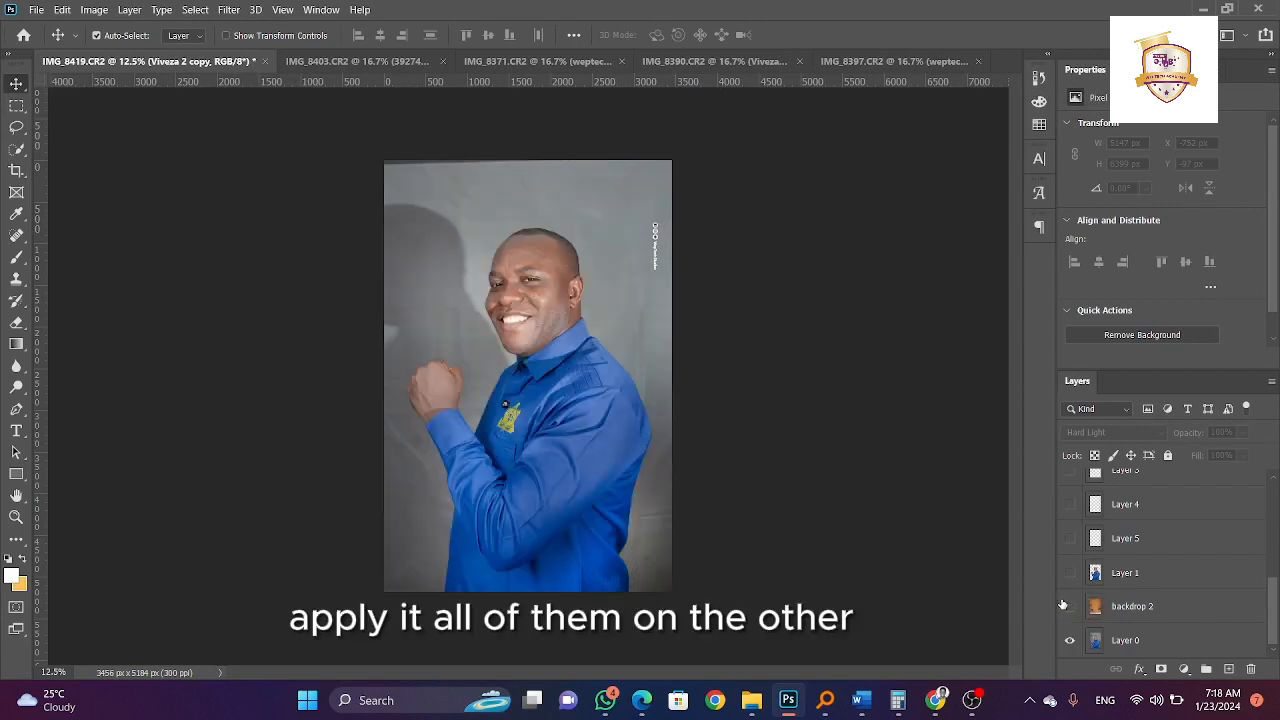
{"action": "scroll", "coordinate": [1081, 615], "scroll_direction": "up", "scroll_amount": 5}
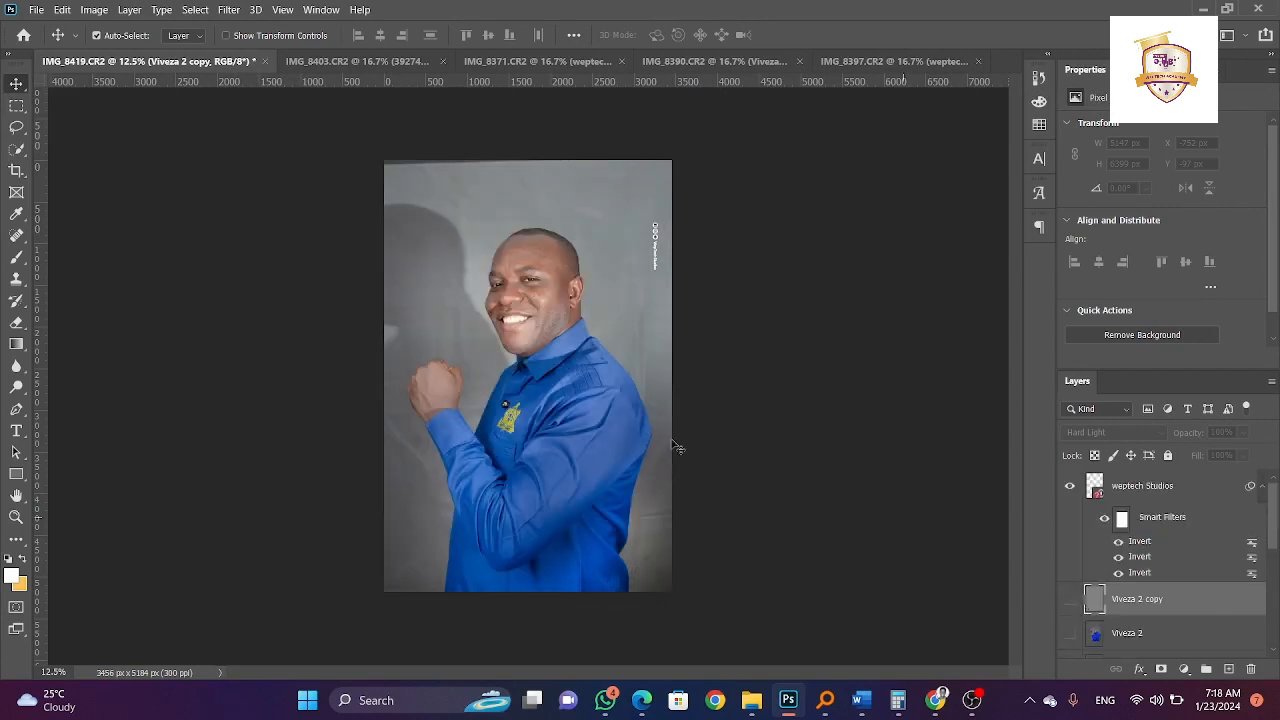
- Look through the finished edits in the other open portrait documents, then return to IMG_8419.CR2
{"action": "left_click", "coordinate": [355, 61]}
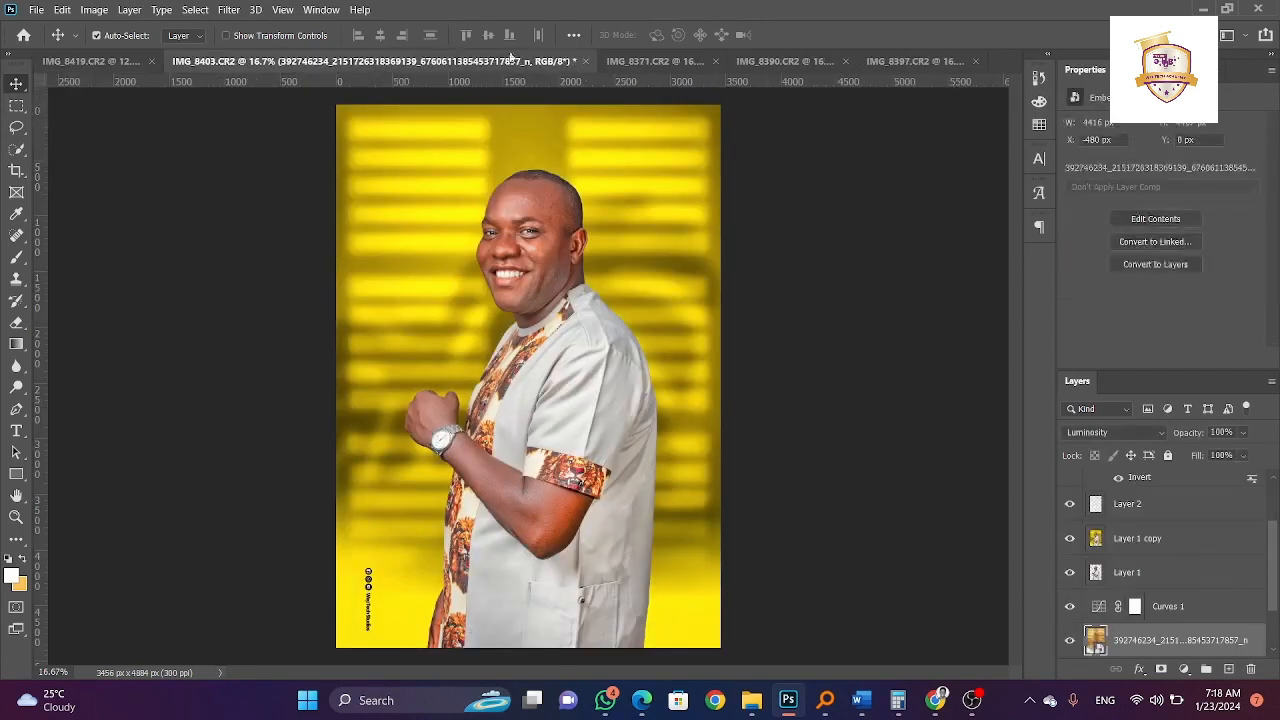
{"action": "left_click", "coordinate": [670, 63]}
{"action": "left_click", "coordinate": [765, 61]}
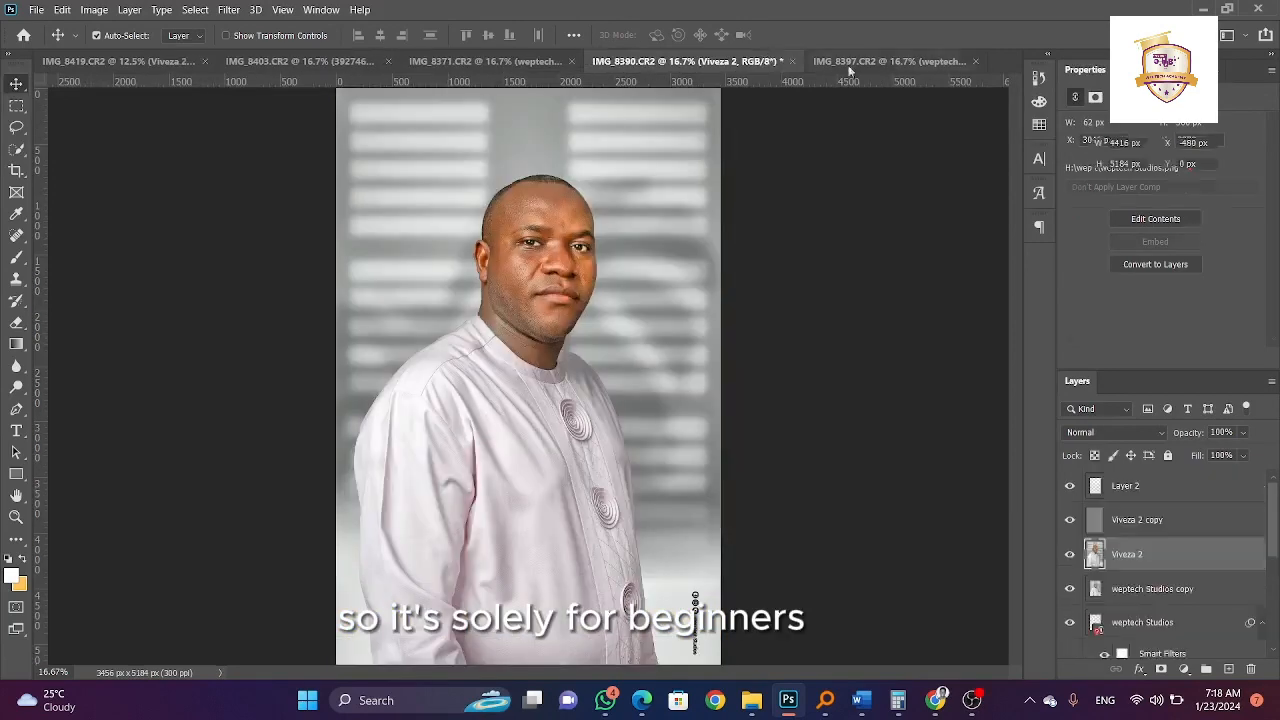
{"action": "left_click", "coordinate": [843, 61]}
{"action": "left_click", "coordinate": [256, 61]}
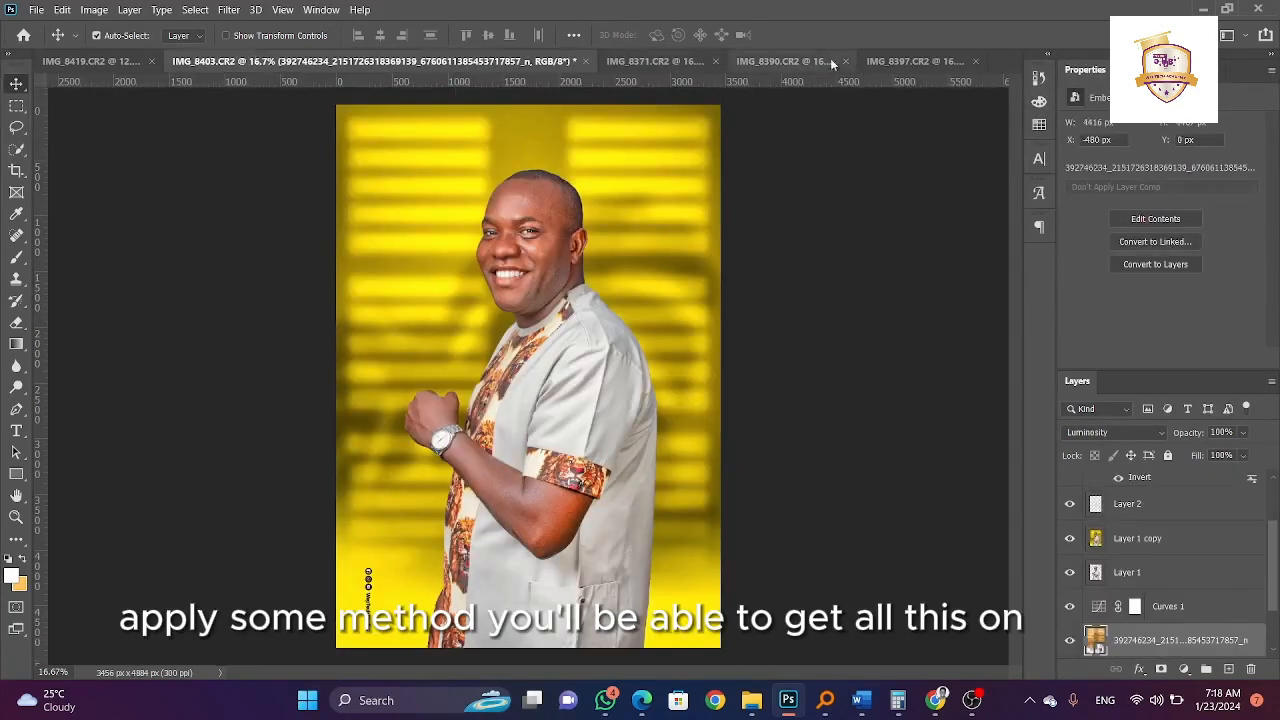
{"action": "left_click", "coordinate": [928, 62]}
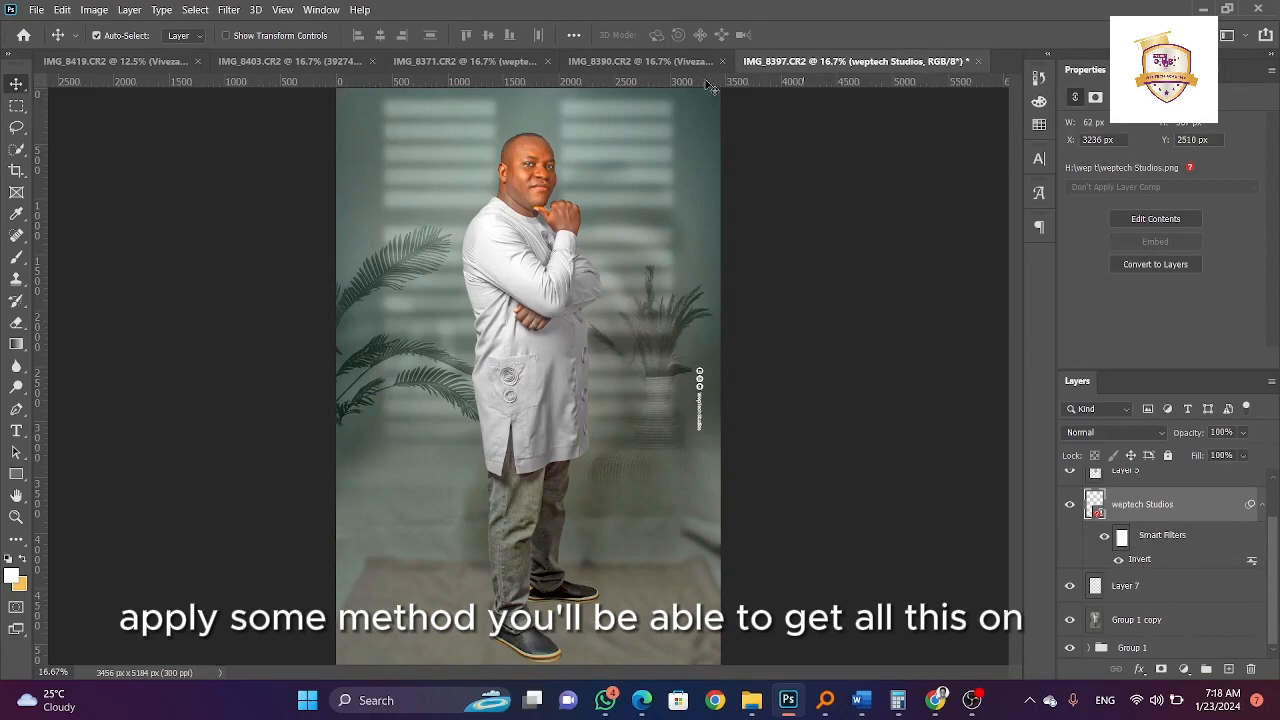
{"action": "left_click", "coordinate": [618, 58]}
{"action": "left_click", "coordinate": [463, 62]}
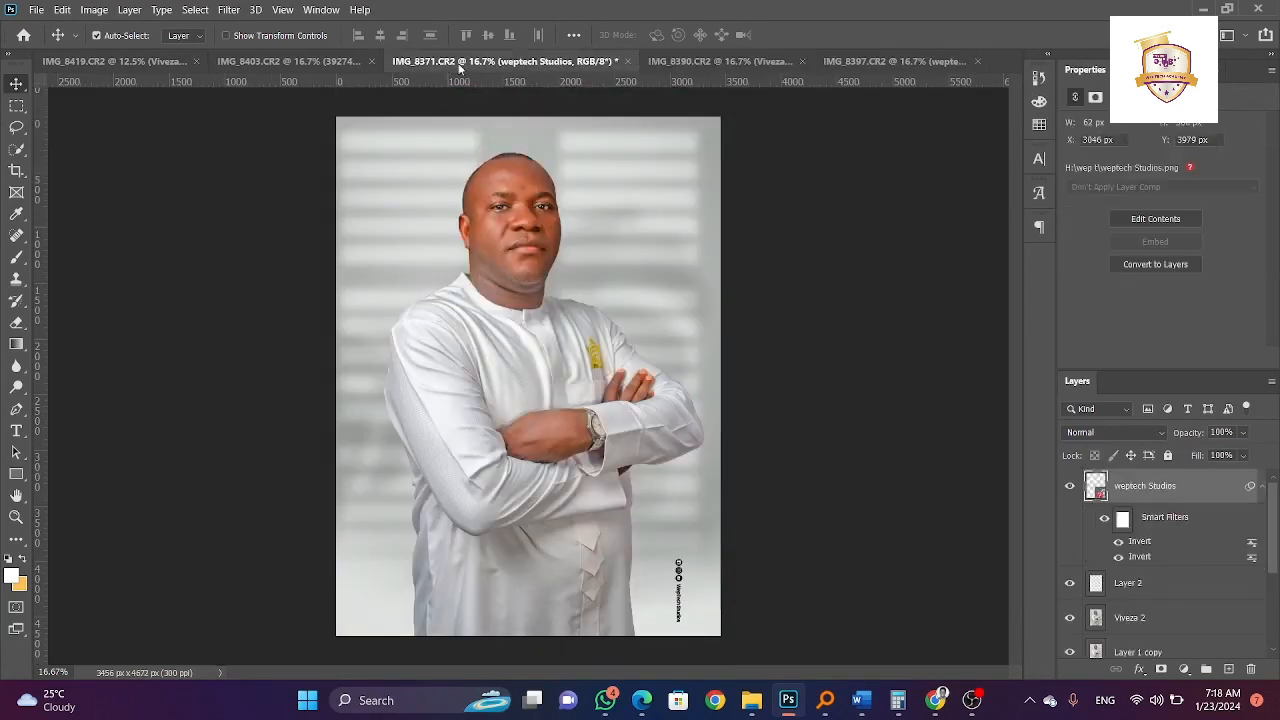
{"action": "left_click", "coordinate": [299, 60]}
{"action": "left_click", "coordinate": [110, 61]}
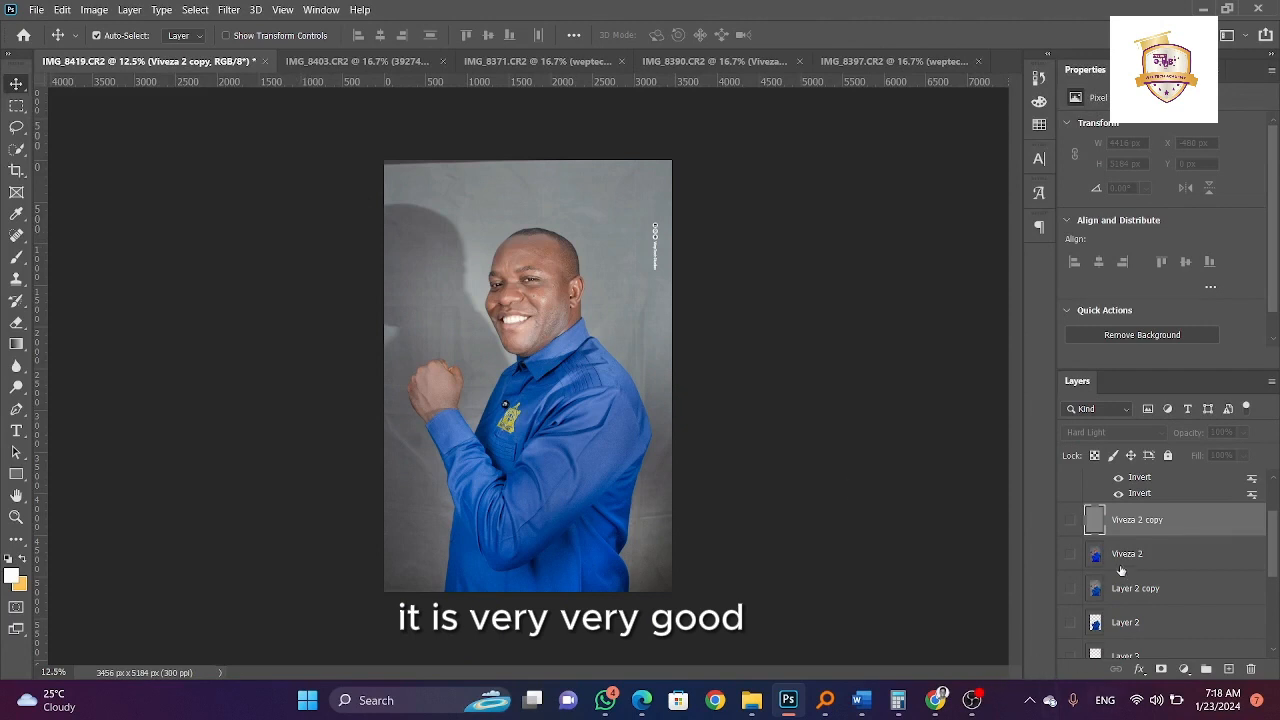
- Select Layer 0, the original photo, and activate the Pen tool
{"action": "scroll", "coordinate": [1128, 571], "scroll_direction": "down", "scroll_amount": 5}
{"action": "left_click", "coordinate": [1118, 643]}
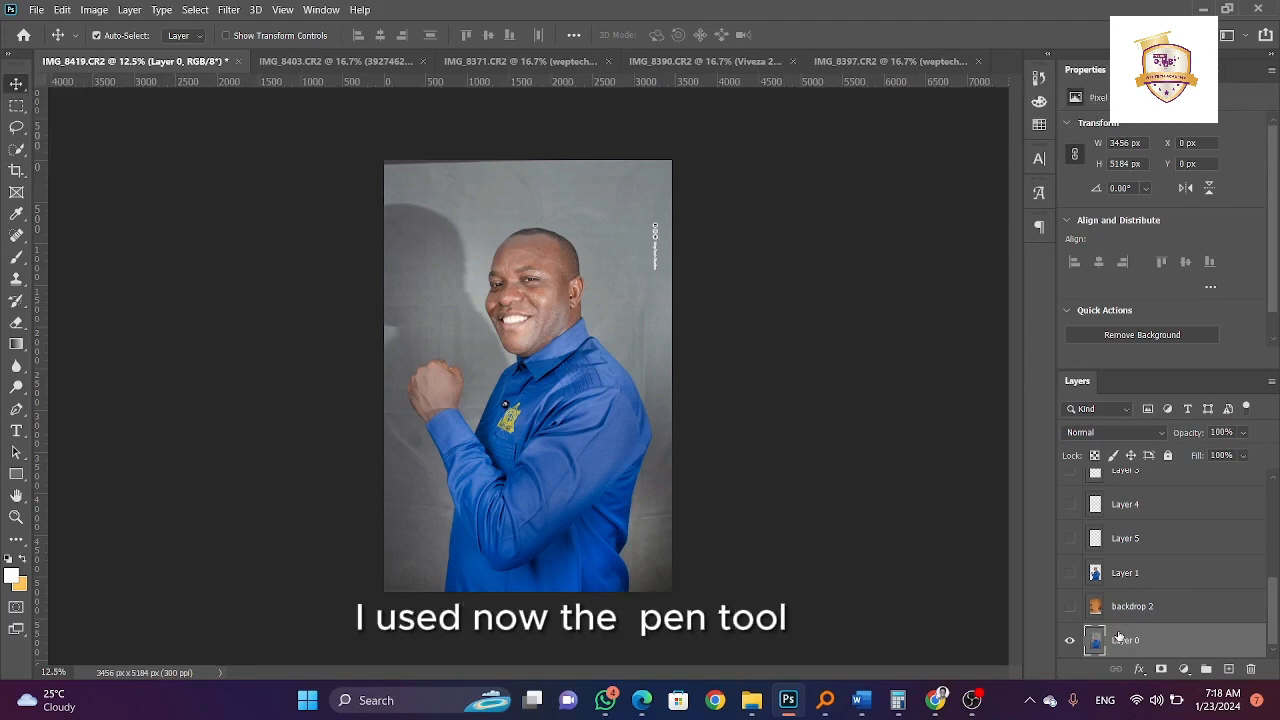
{"action": "left_click", "coordinate": [16, 410]}
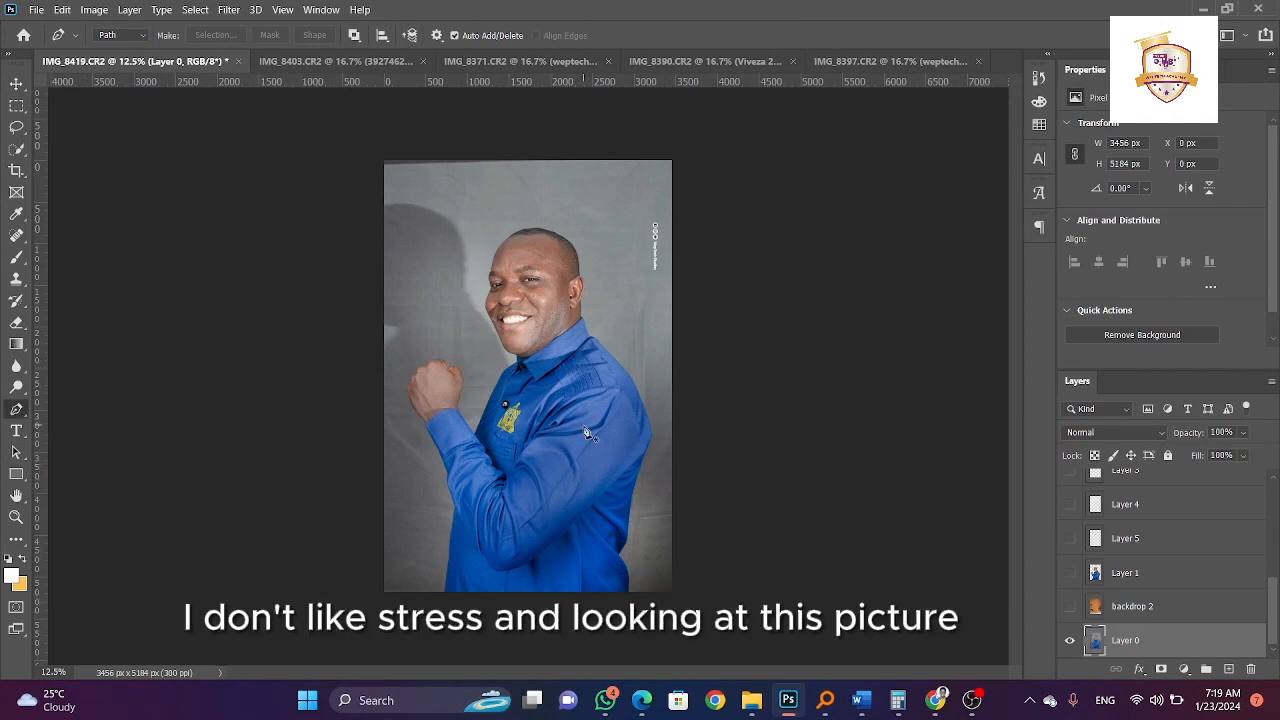
- Examine the image quality of the original photo around the shirt, collar and face
{"action": "key", "text": "ctrl+plus"}
{"action": "key", "text": "ctrl+plus"}
{"action": "key", "text": "ctrl+plus"}
{"action": "key", "text": "ctrl+plus"}
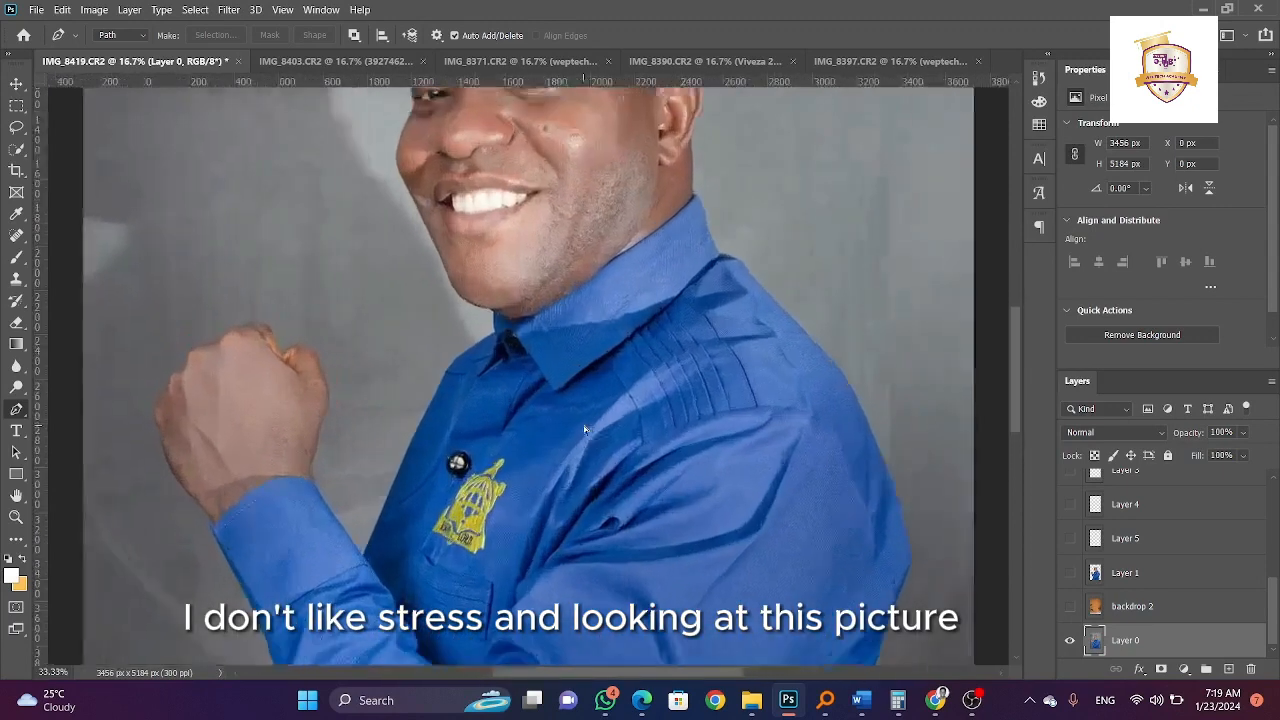
{"action": "key", "text": "ctrl+plus"}
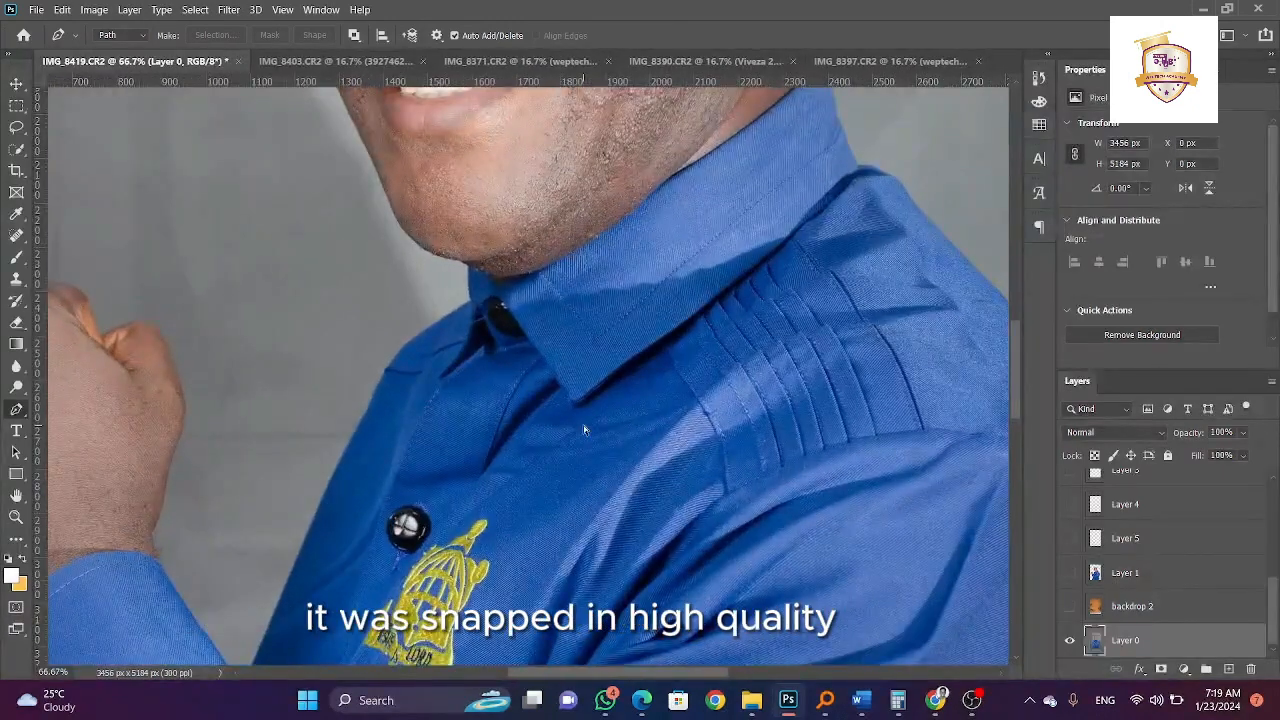
{"action": "key", "text": "ctrl+minus"}
{"action": "key", "text": "ctrl+minus"}
{"action": "key", "text": "ctrl+minus"}
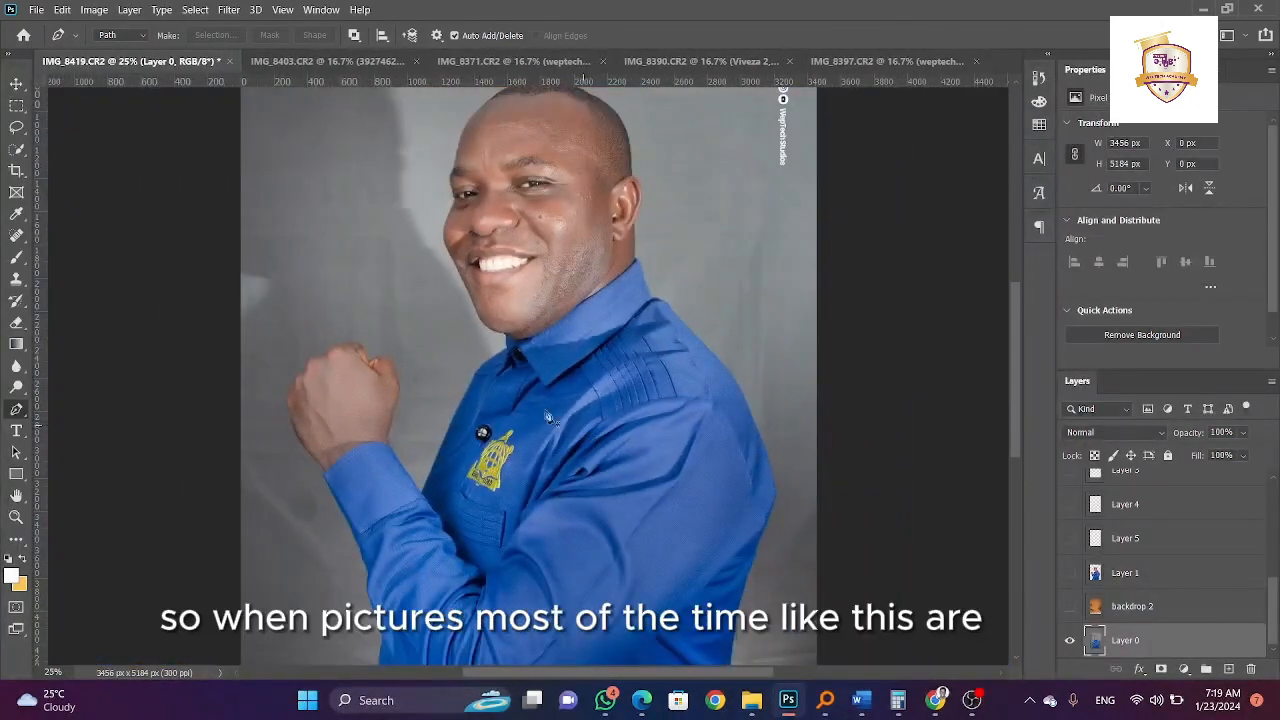
{"action": "scroll", "coordinate": [507, 303], "scroll_direction": "up", "scroll_amount": 3}
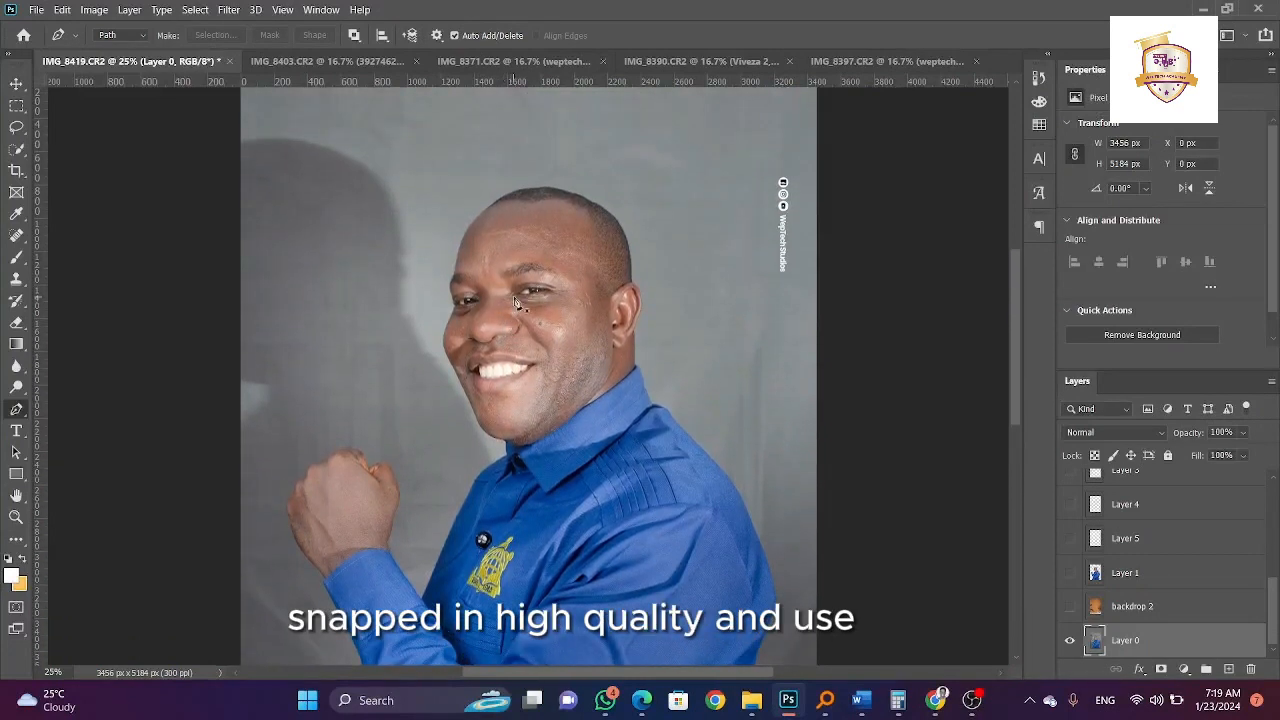
- Select the whole man on Layer 0 with the Quick Selection tool and check the outline around his face and shirt
{"action": "left_click", "coordinate": [16, 150]}
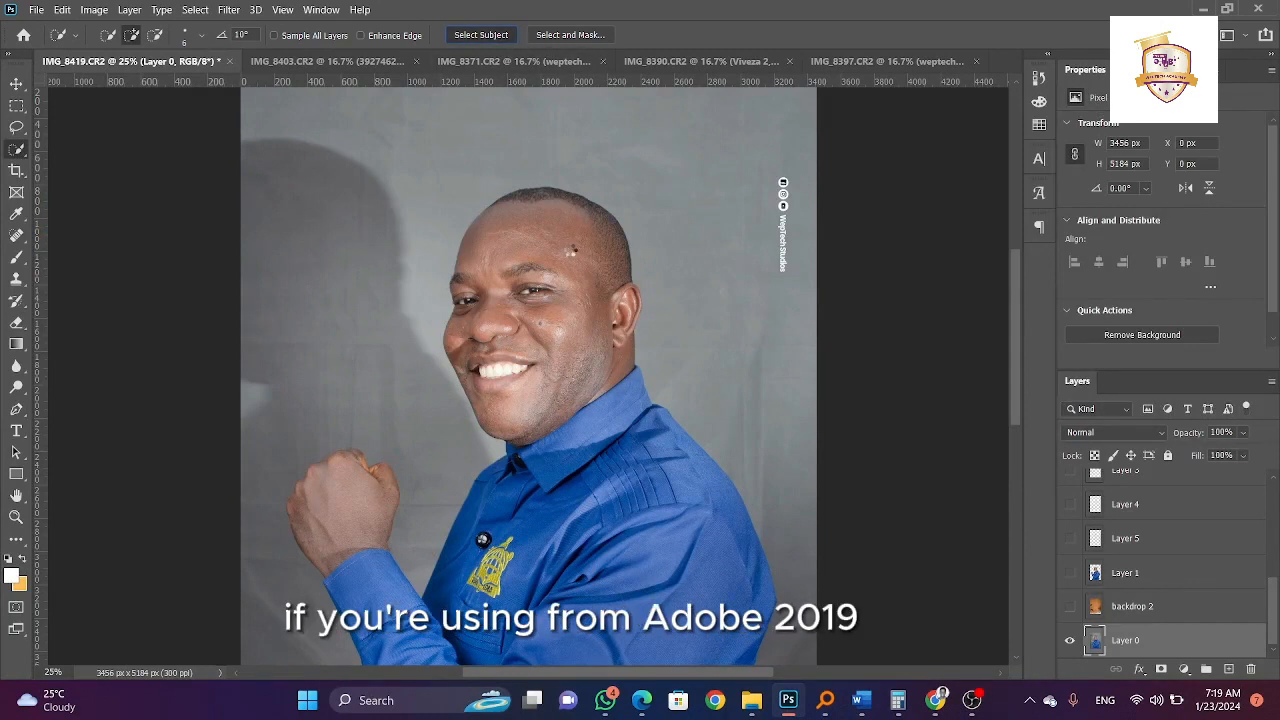
{"action": "left_click", "coordinate": [573, 252]}
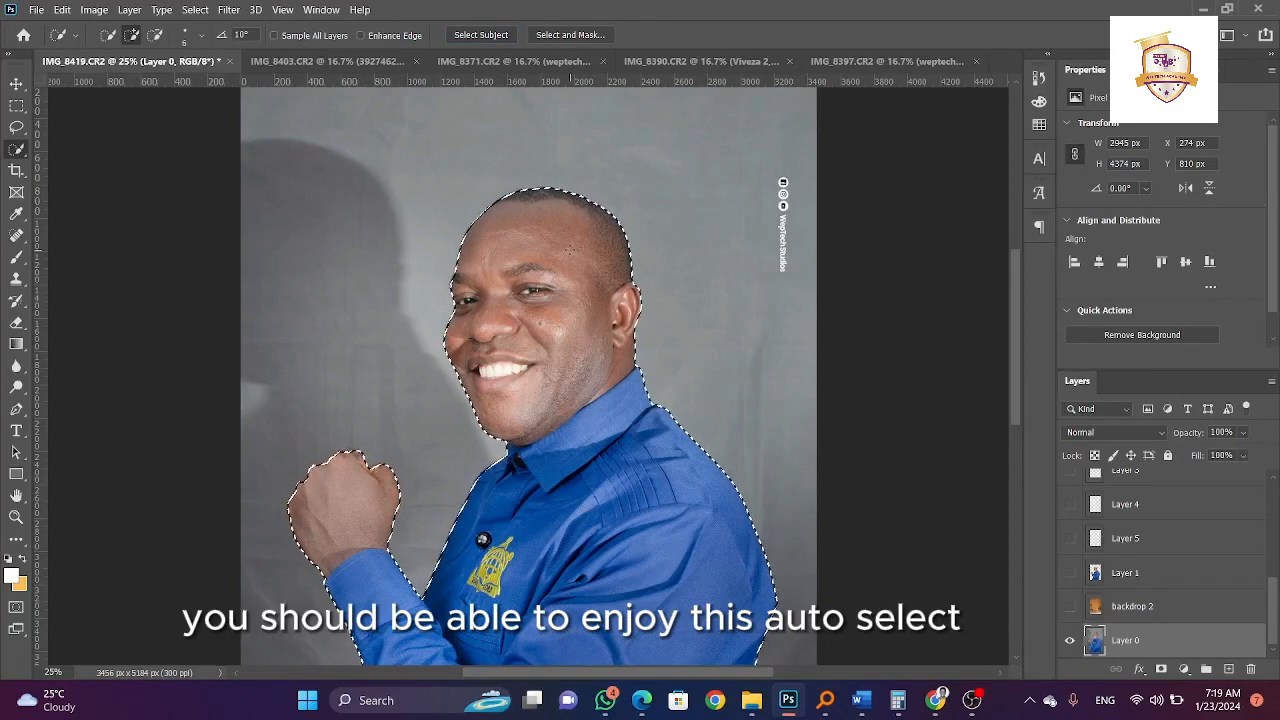
{"action": "key", "text": "ctrl+plus"}
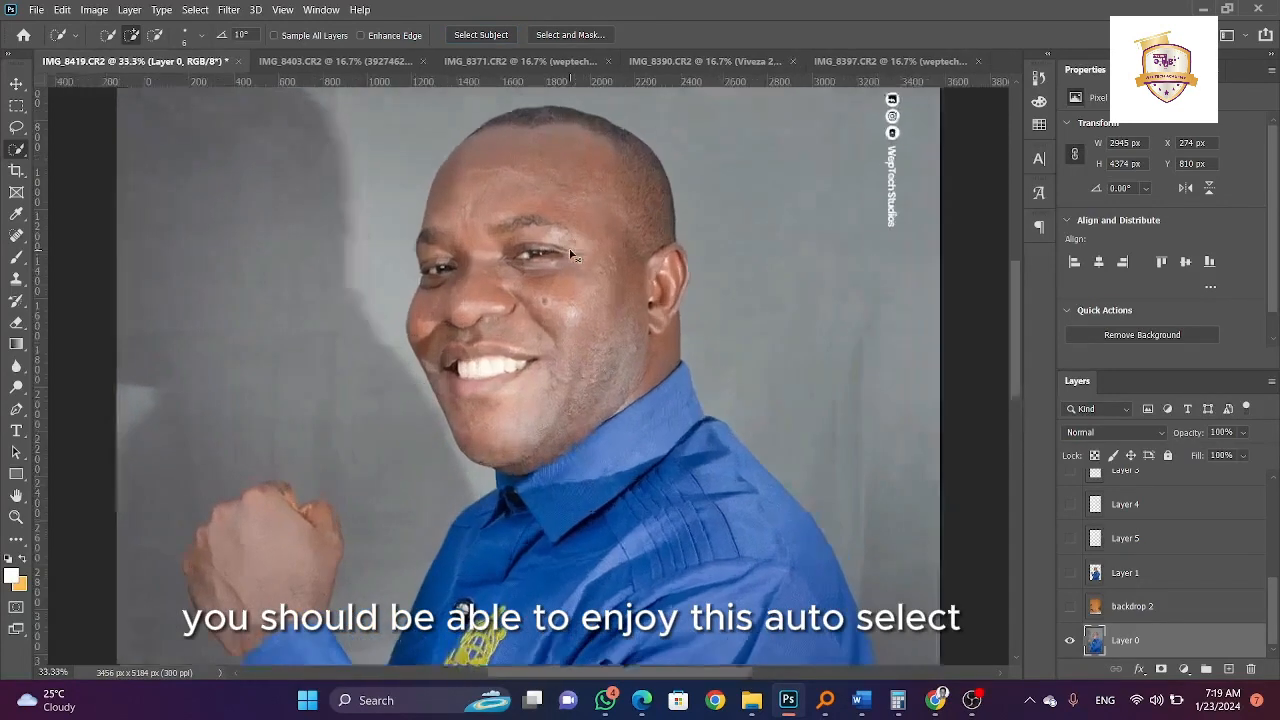
{"action": "key", "text": "ctrl+plus"}
{"action": "scroll", "coordinate": [578, 250], "scroll_direction": "down", "scroll_amount": 2}
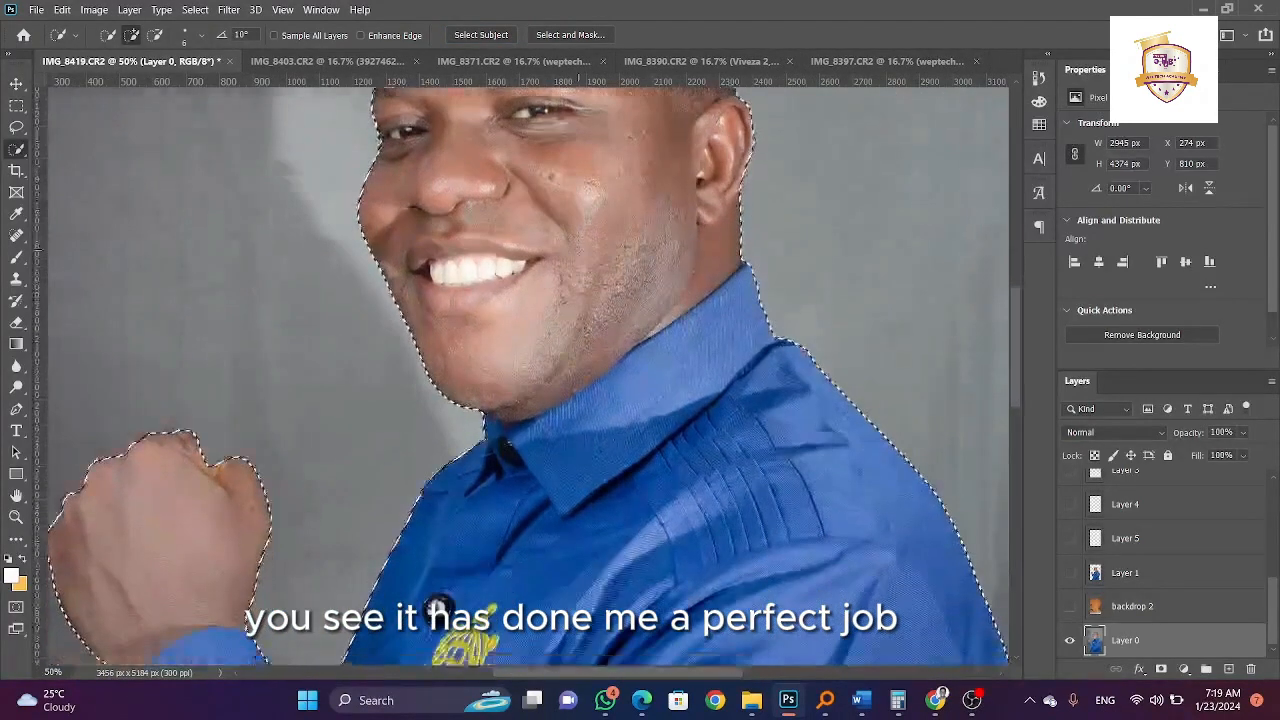
{"action": "scroll", "coordinate": [578, 250], "scroll_direction": "down", "scroll_amount": 1}
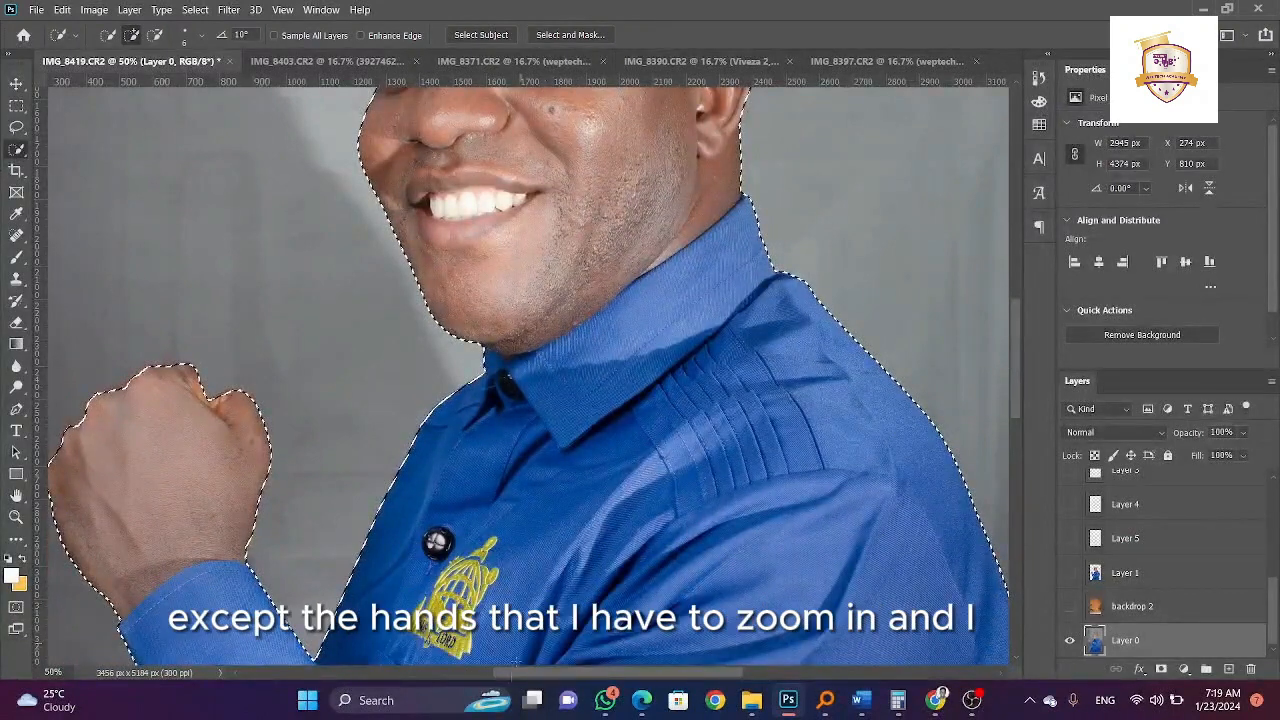
- Refine the selection along the top of the raised fist, adding the missed skin around the upper knuckles and thumb
{"action": "left_click_drag", "start_coordinate": [517, 663], "coordinate": [437, 692]}
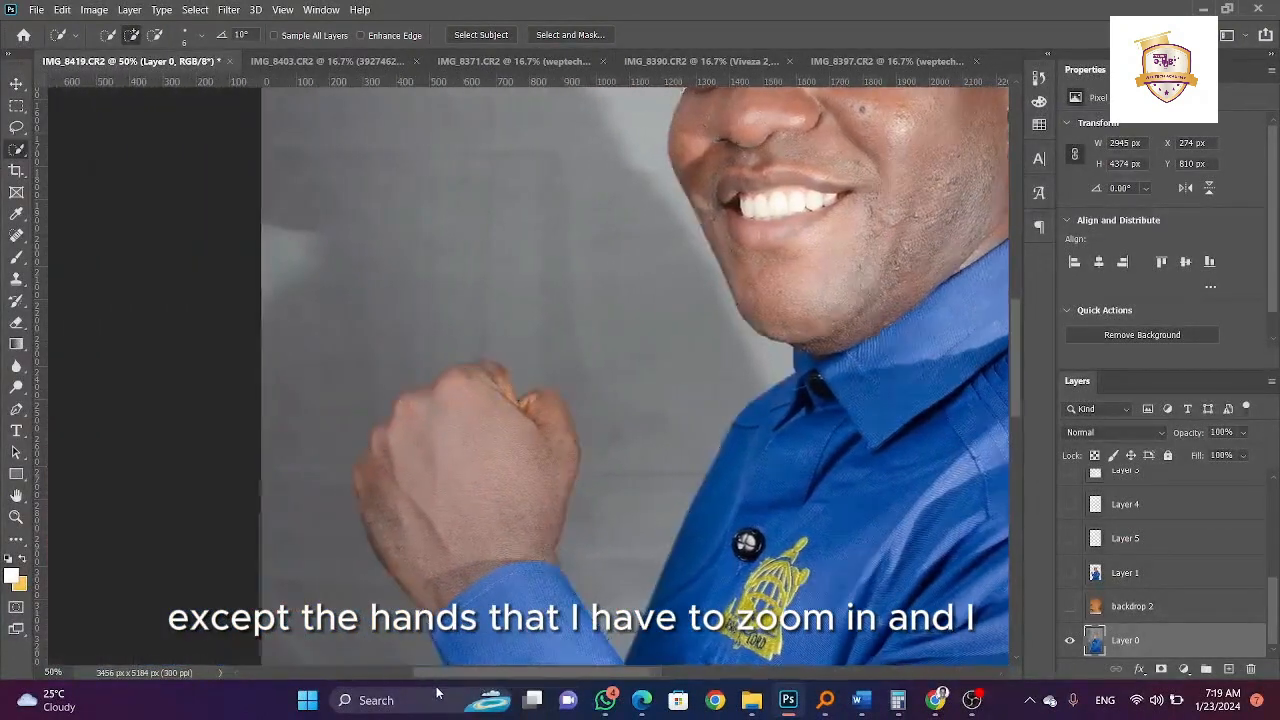
{"action": "key", "text": "ctrl+plus"}
{"action": "key", "text": "ctrl+plus"}
{"action": "key", "text": "ctrl+plus"}
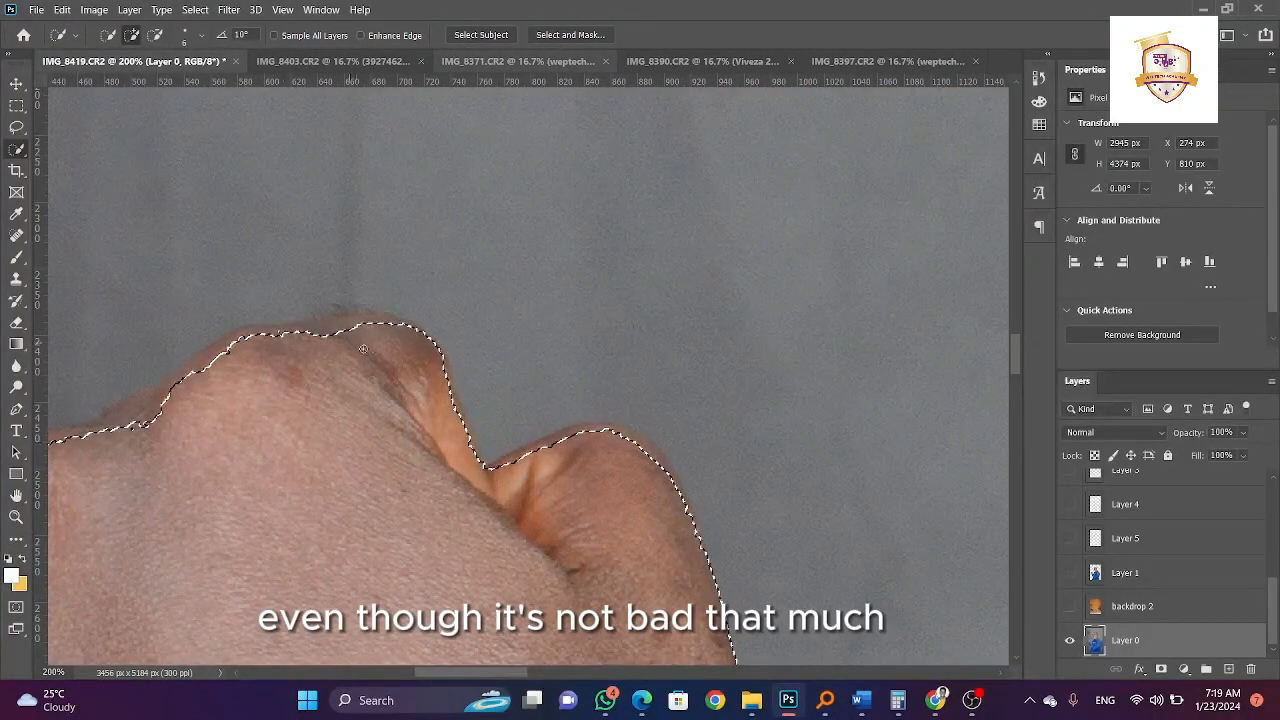
{"action": "mouse_move", "coordinate": [363, 348]}
{"action": "left_mouse_down"}
{"action": "mouse_move", "coordinate": [374, 328]}
{"action": "mouse_move", "coordinate": [360, 322]}
{"action": "mouse_move", "coordinate": [249, 340]}
{"action": "mouse_move", "coordinate": [210, 352]}
{"action": "mouse_move", "coordinate": [145, 408]}
{"action": "left_mouse_up"}
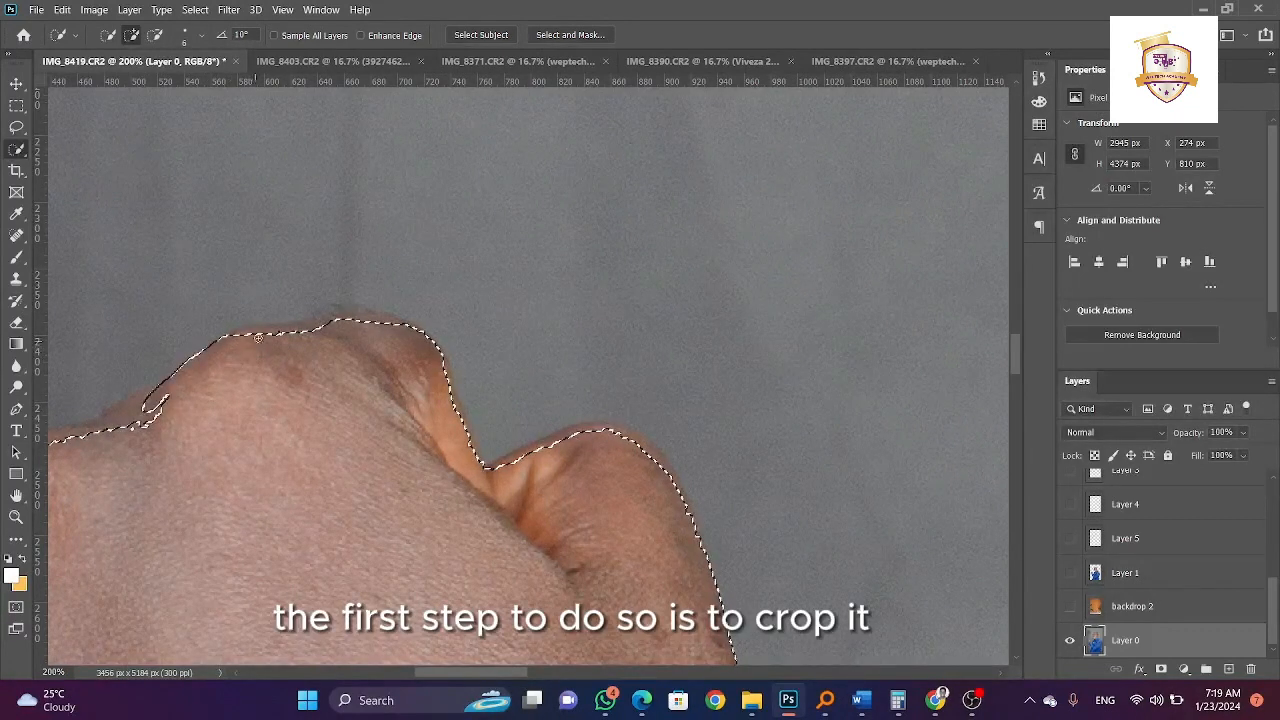
{"action": "mouse_move", "coordinate": [258, 338]}
{"action": "left_mouse_down"}
{"action": "mouse_move", "coordinate": [318, 329]}
{"action": "mouse_move", "coordinate": [238, 342]}
{"action": "mouse_move", "coordinate": [238, 362]}
{"action": "left_mouse_up"}
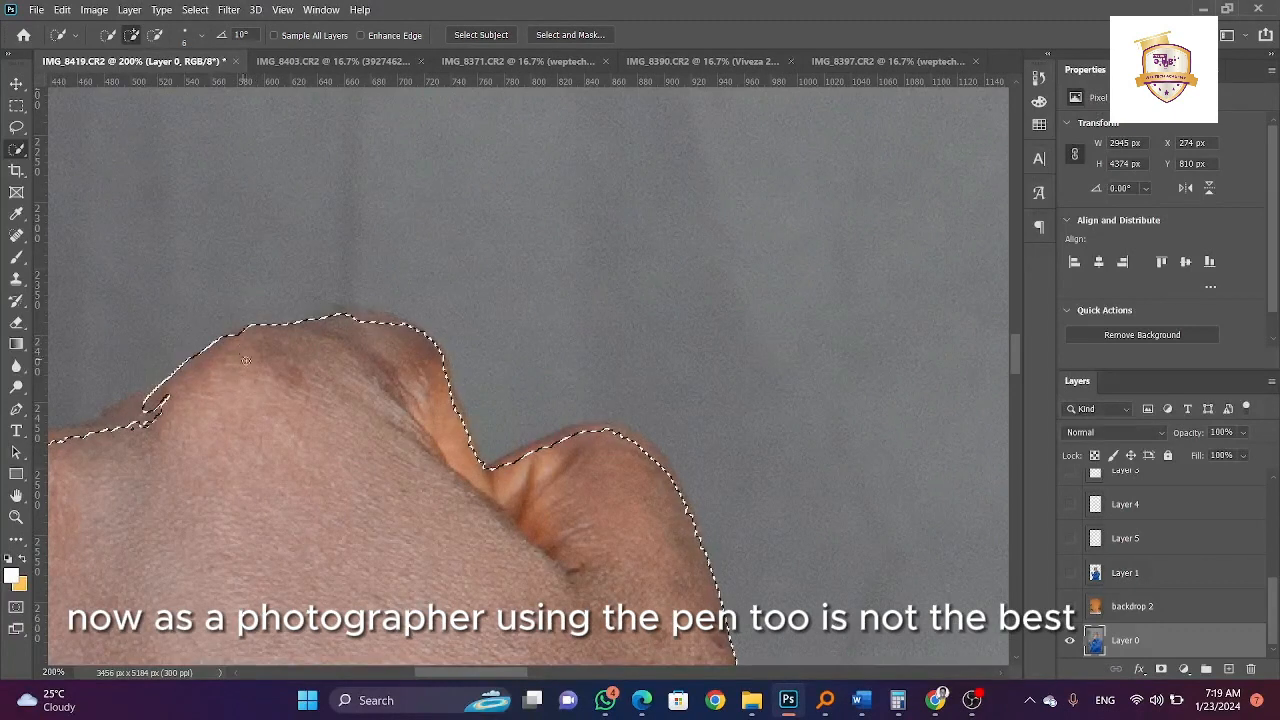
{"action": "left_click_drag", "start_coordinate": [372, 320], "coordinate": [385, 340]}
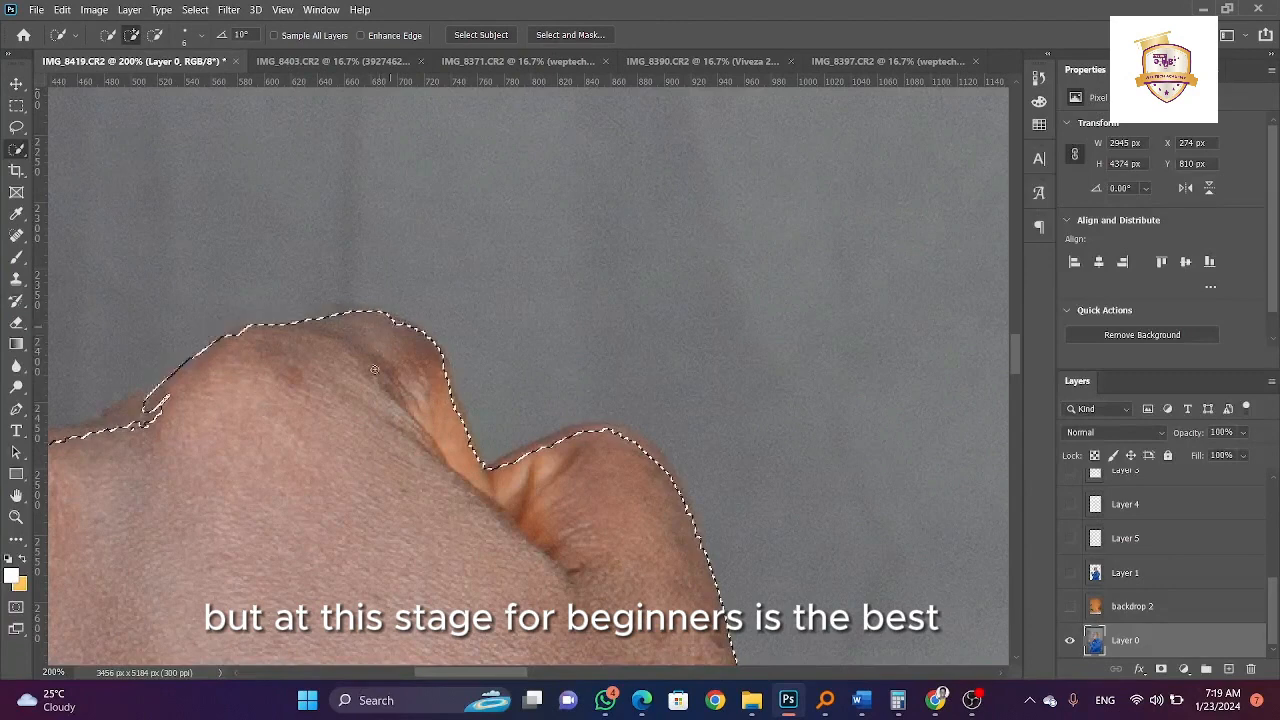
{"action": "mouse_move", "coordinate": [528, 487]}
{"action": "left_mouse_down"}
{"action": "mouse_move", "coordinate": [611, 431]}
{"action": "mouse_move", "coordinate": [508, 463]}
{"action": "mouse_move", "coordinate": [553, 443]}
{"action": "mouse_move", "coordinate": [540, 445]}
{"action": "left_mouse_up"}
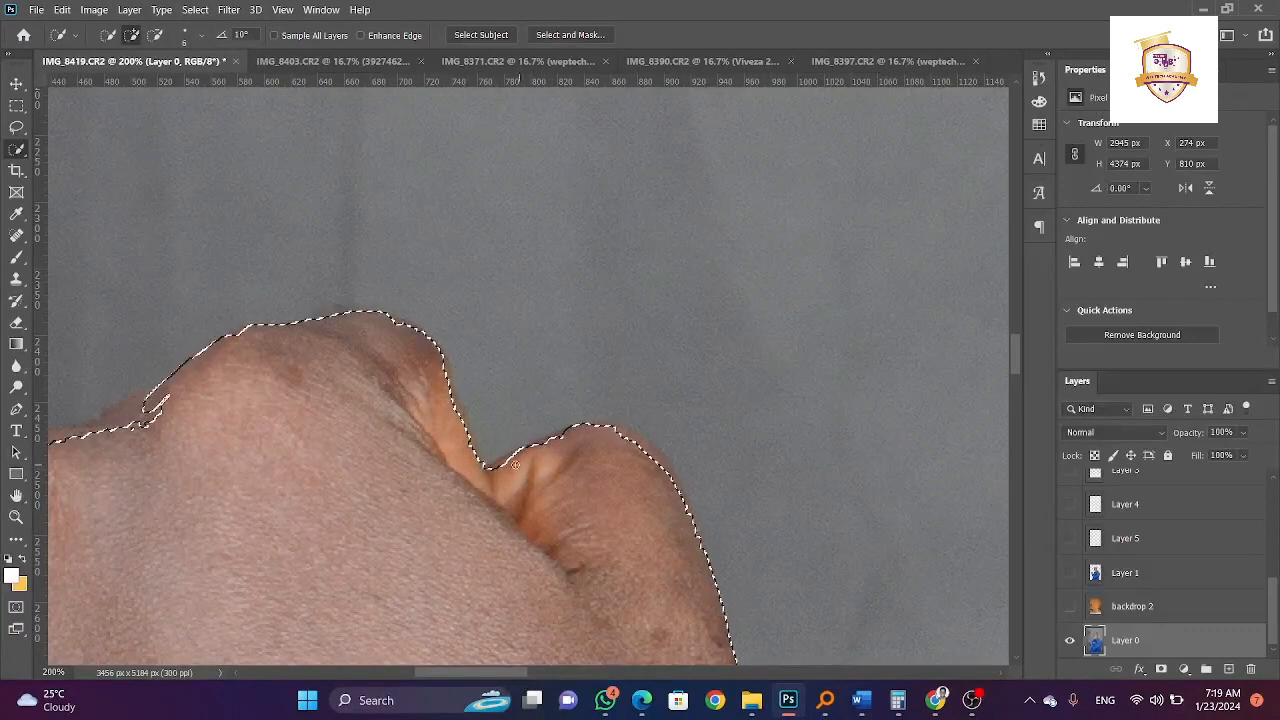
{"action": "mouse_move", "coordinate": [620, 440]}
{"action": "left_mouse_down"}
{"action": "mouse_move", "coordinate": [677, 492]}
{"action": "mouse_move", "coordinate": [688, 548]}
{"action": "left_mouse_up"}
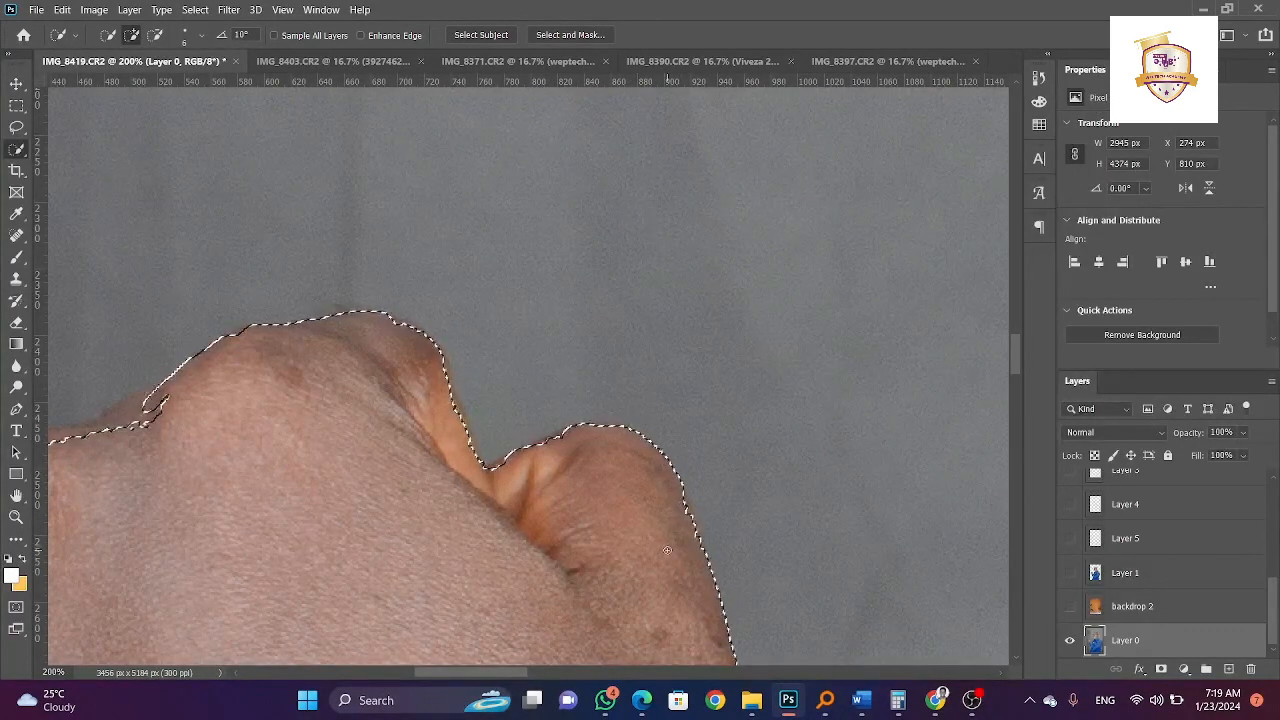
{"action": "mouse_move", "coordinate": [548, 451]}
{"action": "left_mouse_down"}
{"action": "mouse_move", "coordinate": [541, 439]}
{"action": "mouse_move", "coordinate": [498, 470]}
{"action": "left_mouse_up"}
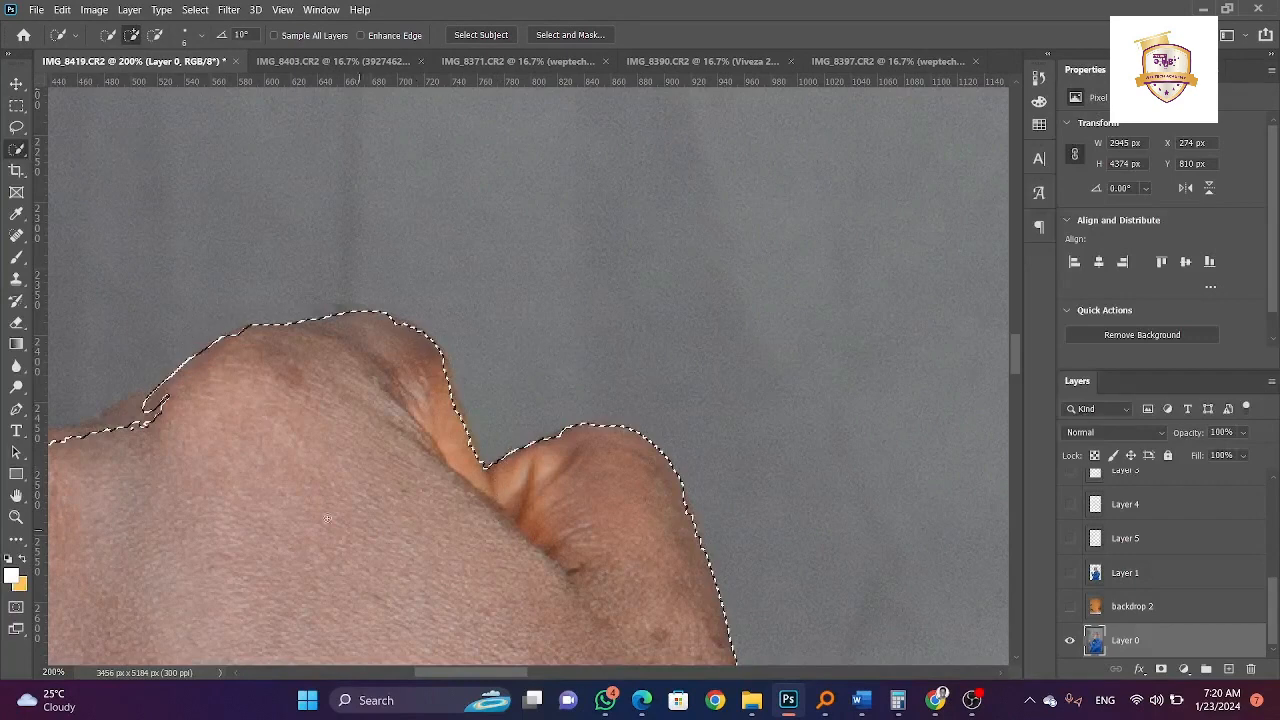
- Correct the notch in the selection between the fist's knuckles and extend the outline over the next knuckle
{"action": "left_click_drag", "start_coordinate": [510, 672], "coordinate": [449, 664]}
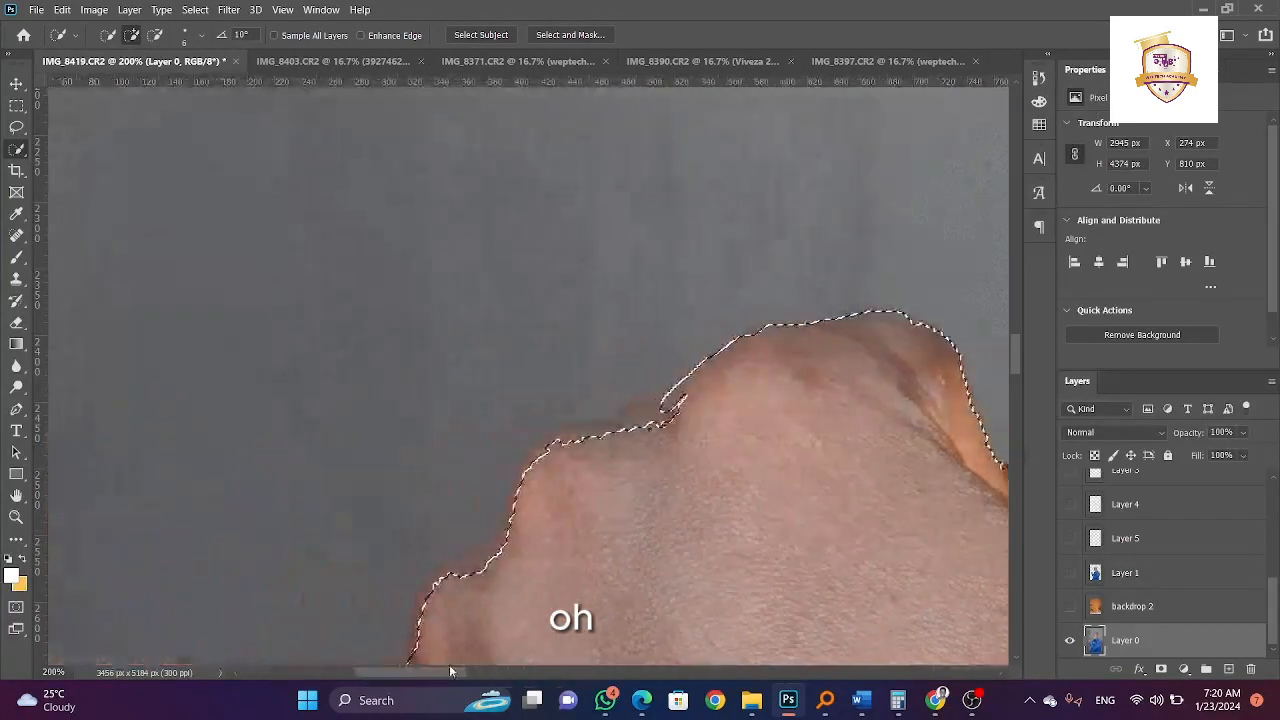
{"action": "mouse_move", "coordinate": [678, 404]}
{"action": "left_mouse_down"}
{"action": "mouse_move", "coordinate": [594, 434]}
{"action": "mouse_move", "coordinate": [637, 447]}
{"action": "mouse_move", "coordinate": [686, 412]}
{"action": "mouse_move", "coordinate": [657, 425]}
{"action": "mouse_move", "coordinate": [679, 422]}
{"action": "left_mouse_up"}
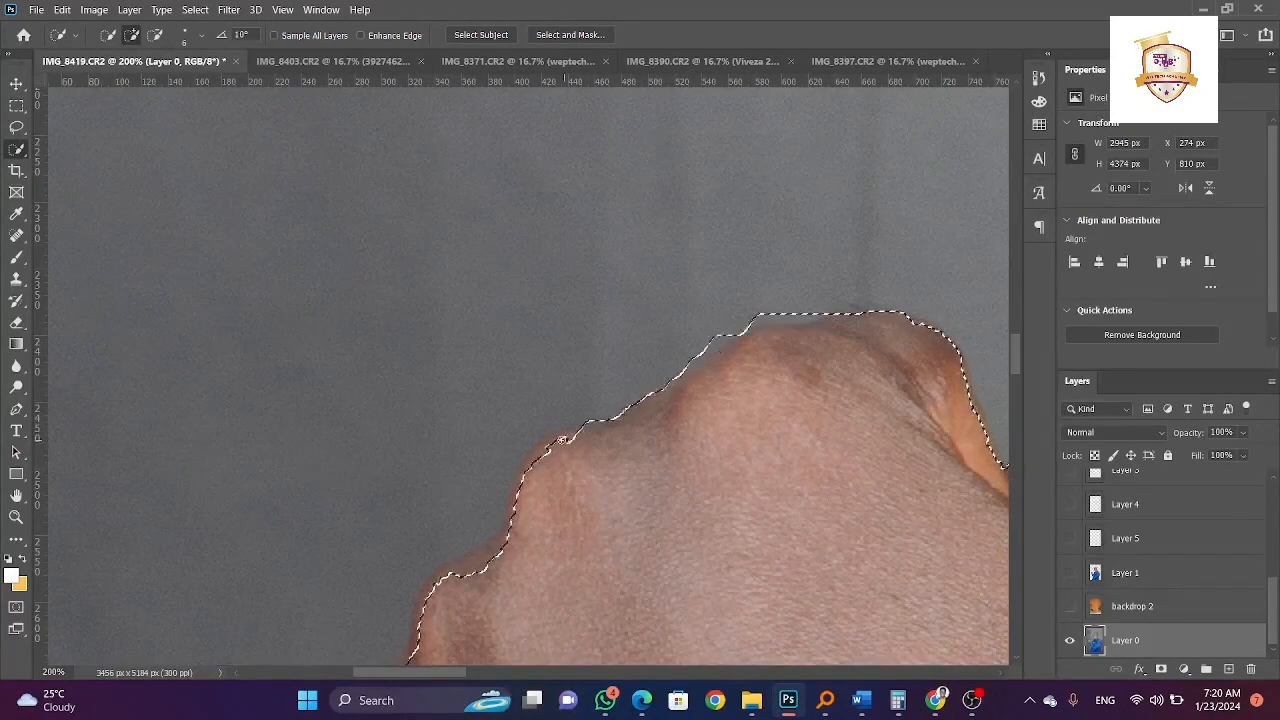
{"action": "left_click_drag", "start_coordinate": [542, 456], "coordinate": [525, 481]}
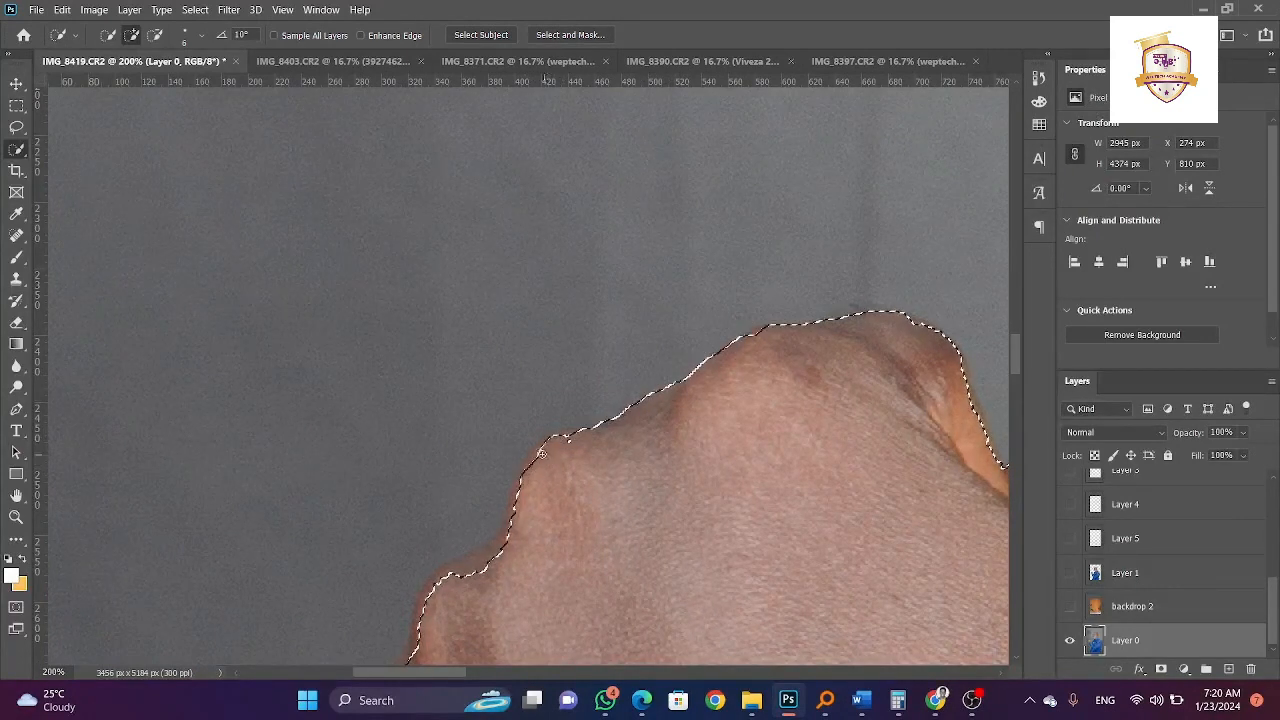
- Refine the selection down the outer side of the fist, adding the missed skin around the lower knuckles toward the wrist
{"action": "scroll", "coordinate": [545, 470], "scroll_direction": "down", "scroll_amount": 2}
{"action": "scroll", "coordinate": [537, 485], "scroll_direction": "down", "scroll_amount": 2}
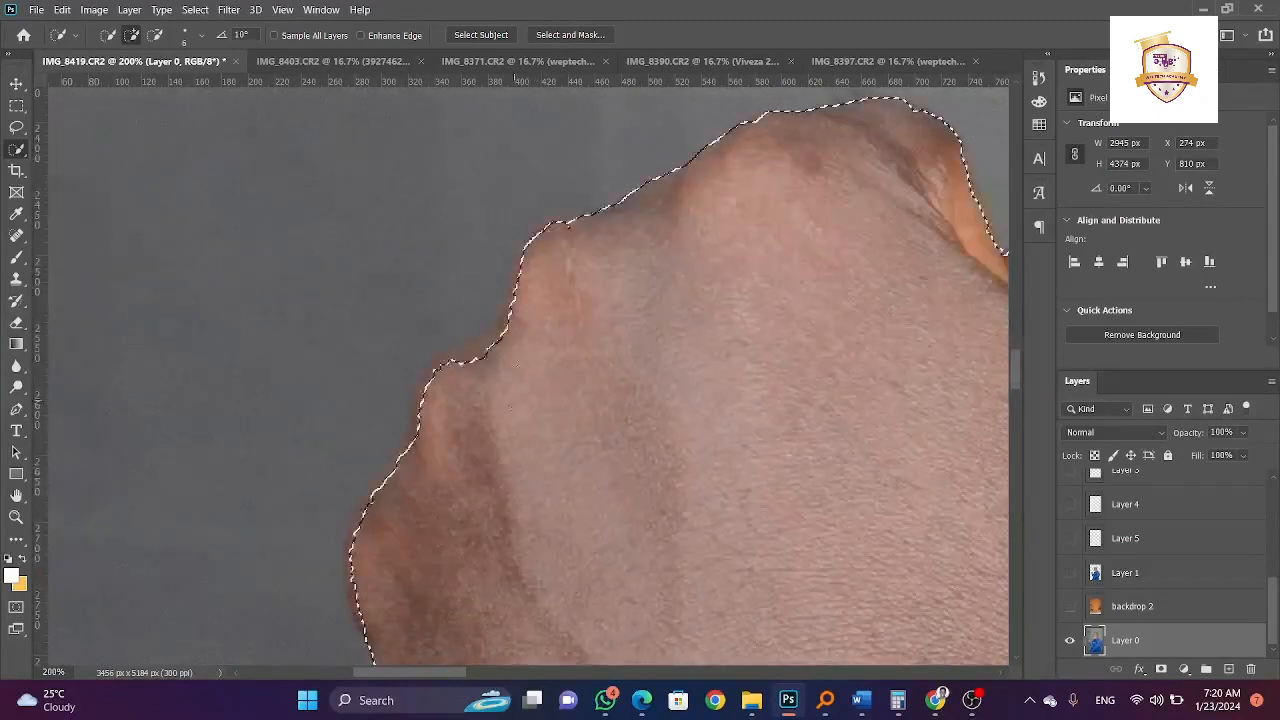
{"action": "mouse_move", "coordinate": [508, 302]}
{"action": "left_mouse_down"}
{"action": "mouse_move", "coordinate": [465, 361]}
{"action": "mouse_move", "coordinate": [433, 382]}
{"action": "mouse_move", "coordinate": [446, 362]}
{"action": "mouse_move", "coordinate": [436, 368]}
{"action": "mouse_move", "coordinate": [419, 434]}
{"action": "left_mouse_up"}
{"action": "scroll", "coordinate": [419, 434], "scroll_direction": "down", "scroll_amount": 4}
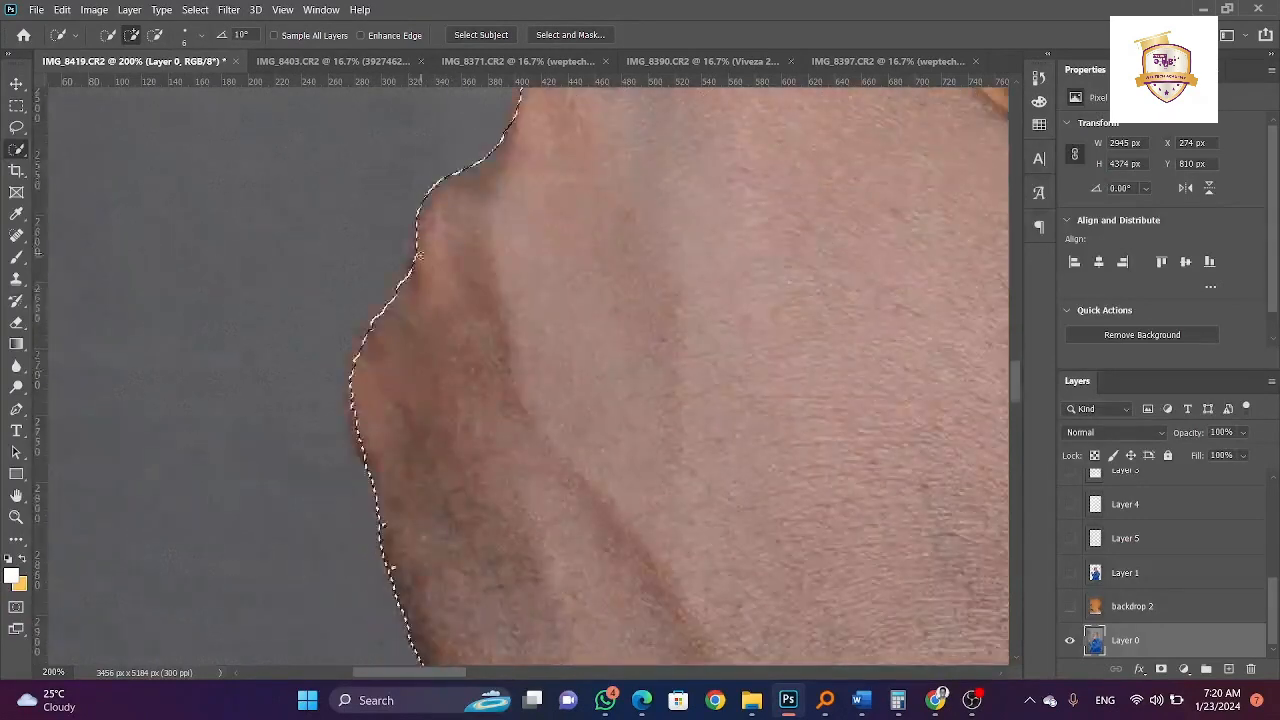
{"action": "mouse_move", "coordinate": [393, 296]}
{"action": "left_mouse_down"}
{"action": "mouse_move", "coordinate": [370, 357]}
{"action": "mouse_move", "coordinate": [377, 380]}
{"action": "left_mouse_up"}
{"action": "scroll", "coordinate": [383, 429], "scroll_direction": "down", "scroll_amount": 6}
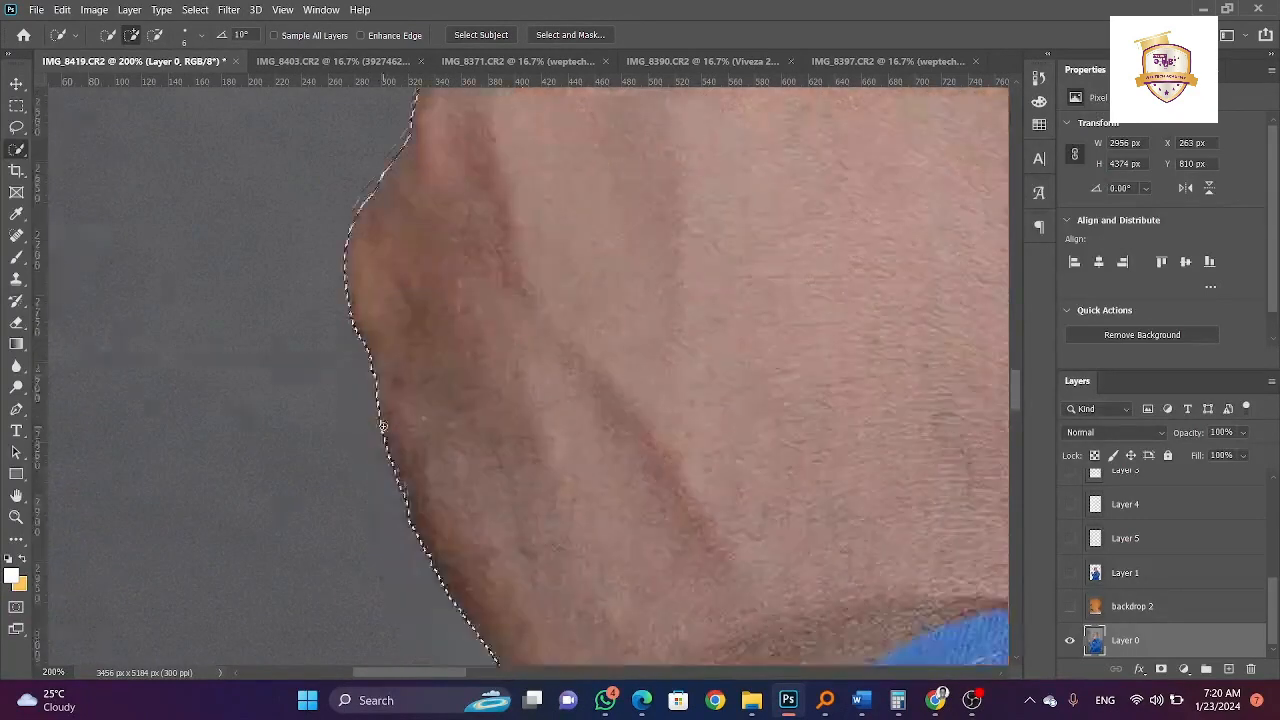
- Copy the selected man from Layer 0 onto a new layer
{"action": "key", "text": "ctrl+minus"}
{"action": "key", "text": "ctrl+minus"}
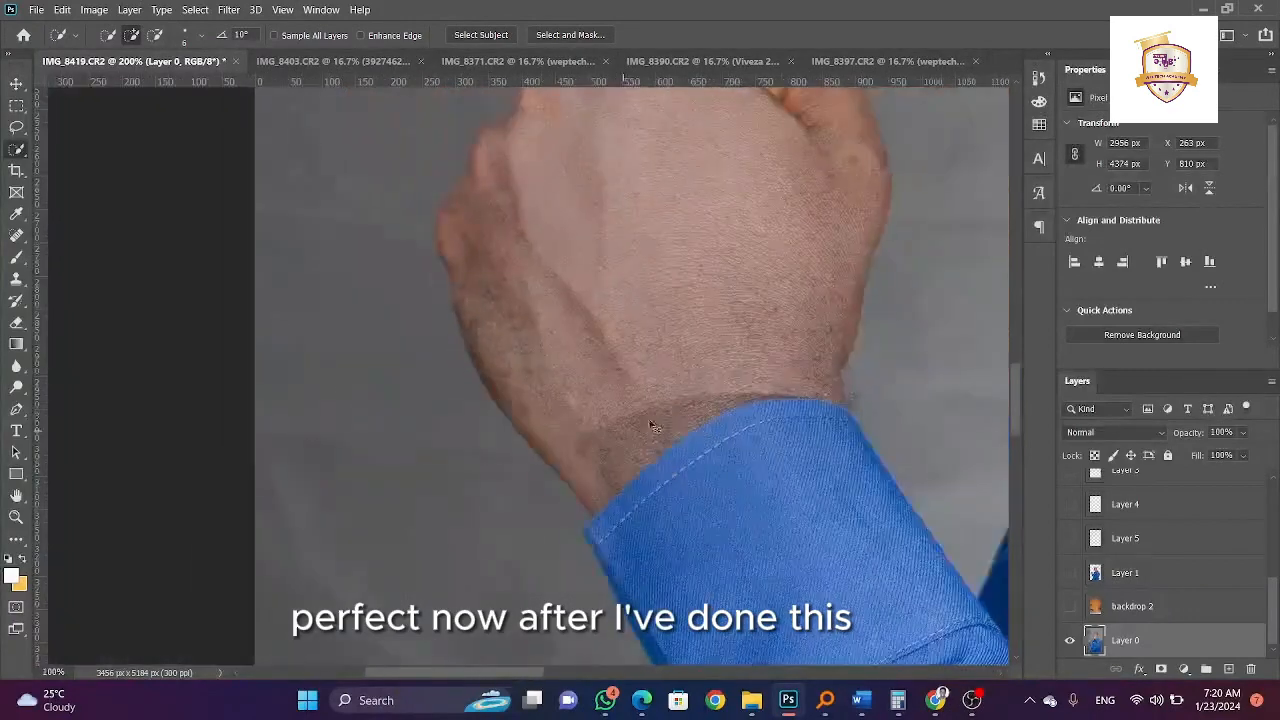
{"action": "key", "text": "ctrl+minus"}
{"action": "key", "text": "ctrl+minus"}
{"action": "key", "text": "ctrl+minus"}
{"action": "key", "text": "ctrl+minus"}
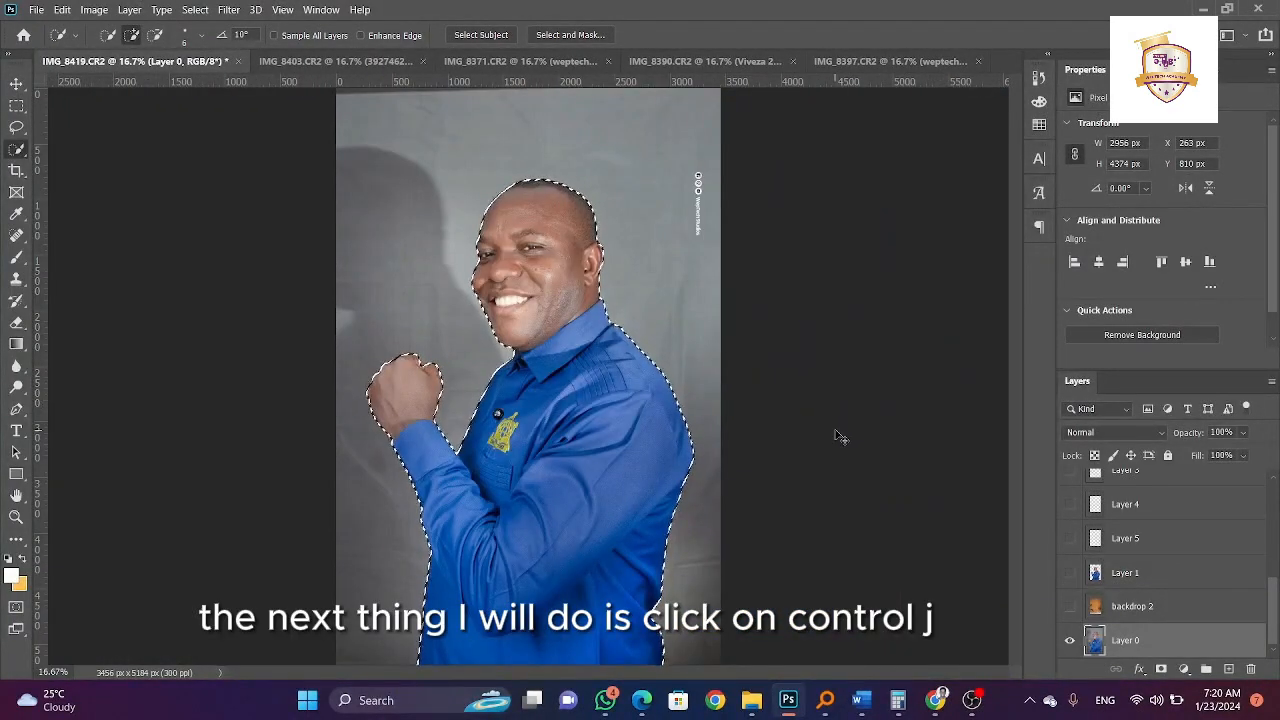
{"action": "key", "text": "ctrl+j"}
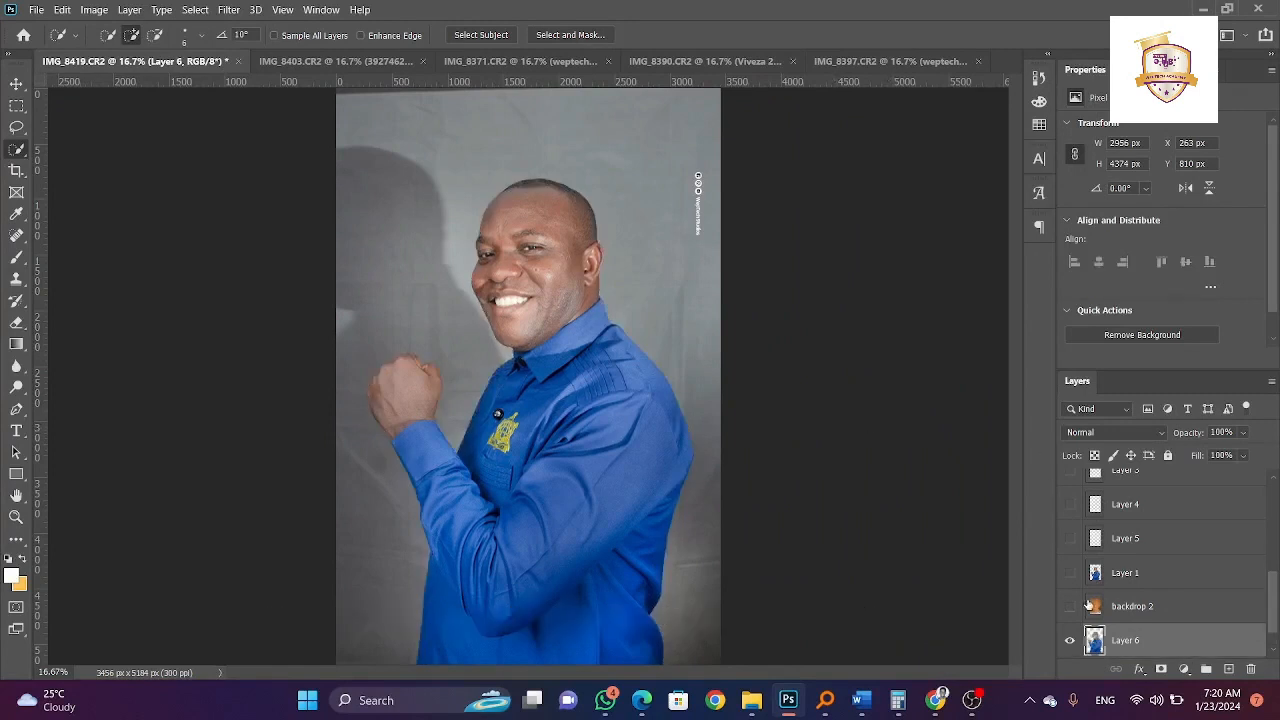
- Group the layers from Viveza 2 copy down to Layer 1, name the group "edited", and hide Layer 0
{"action": "left_click", "coordinate": [1158, 574]}
{"action": "scroll", "coordinate": [1160, 577], "scroll_direction": "up", "scroll_amount": 5}
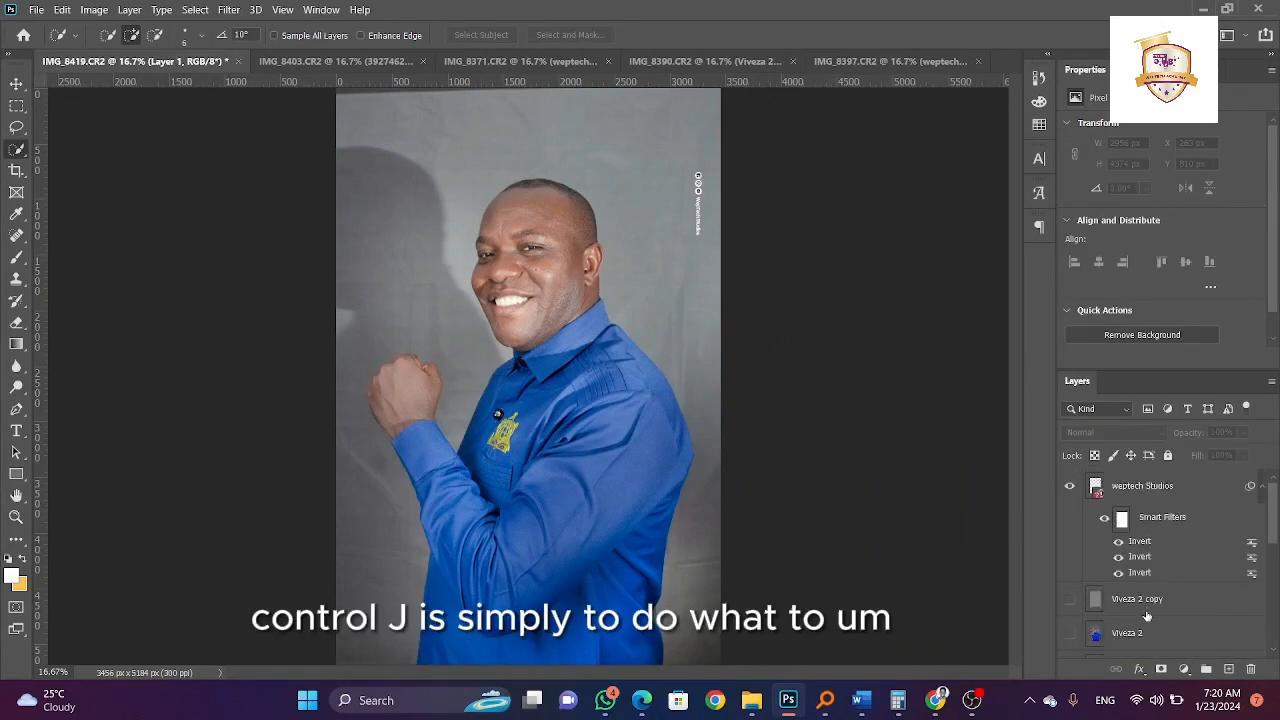
{"action": "left_click", "coordinate": [1147, 615], "text": "shift"}
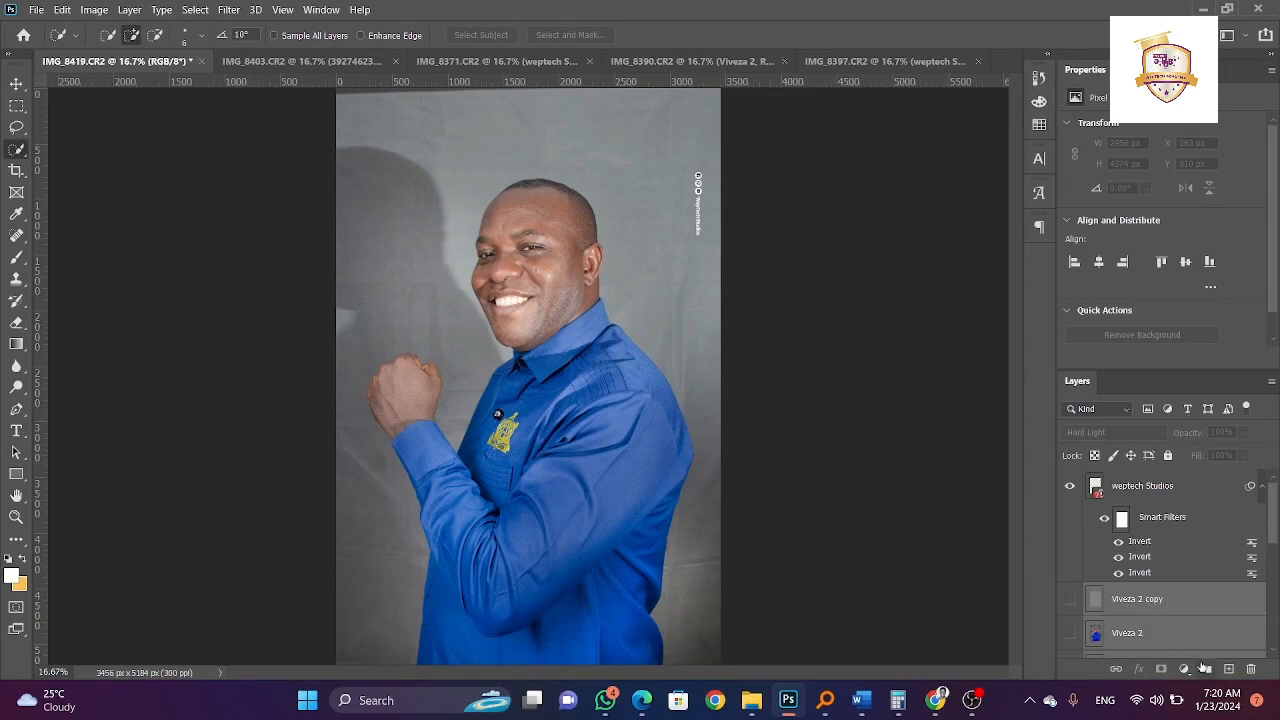
{"action": "left_click", "coordinate": [1206, 668]}
{"action": "double_click", "coordinate": [1128, 592]}
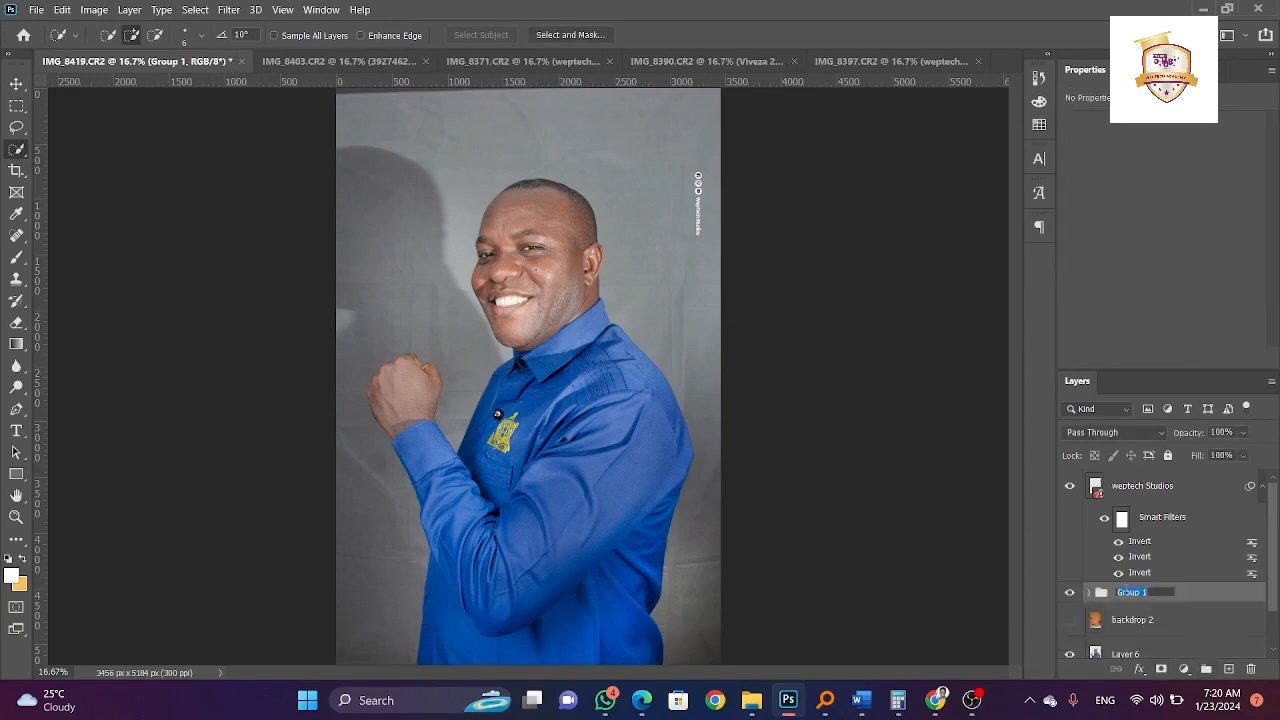
{"action": "type", "text": "edited"}
{"action": "key", "text": "Return"}
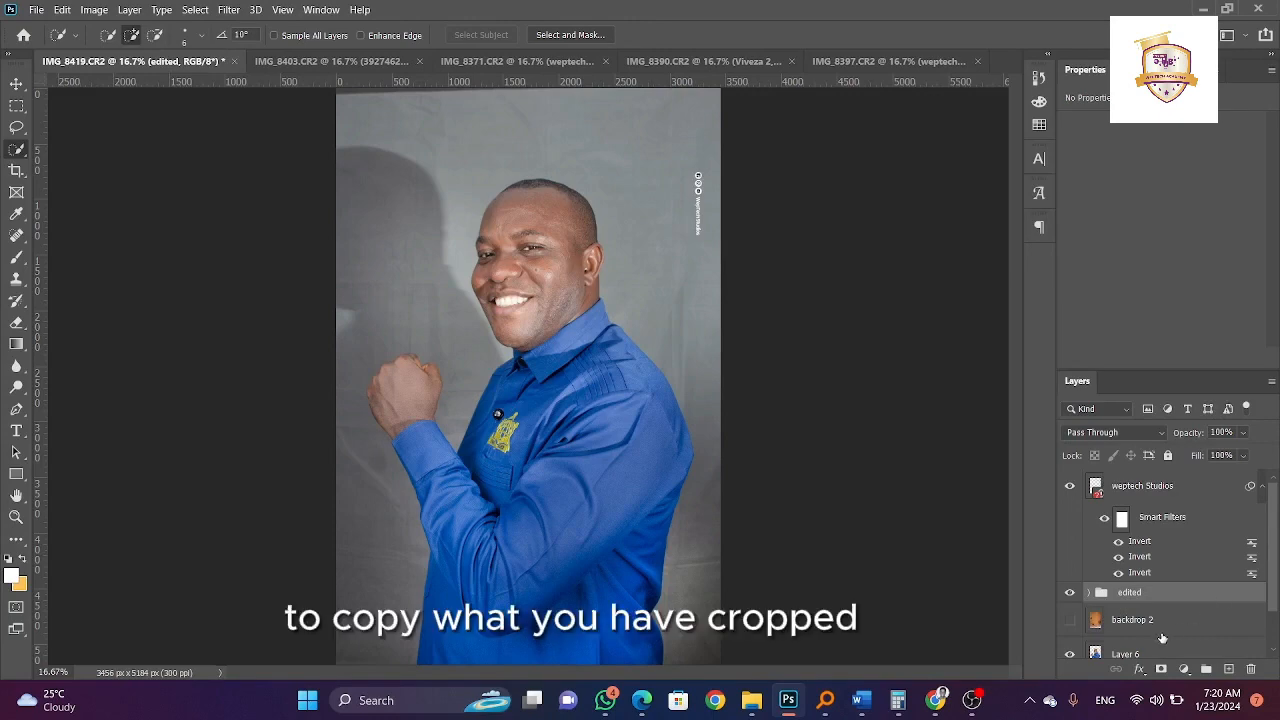
{"action": "scroll", "coordinate": [1160, 638], "scroll_direction": "down", "scroll_amount": 2}
{"action": "left_click", "coordinate": [1071, 645]}
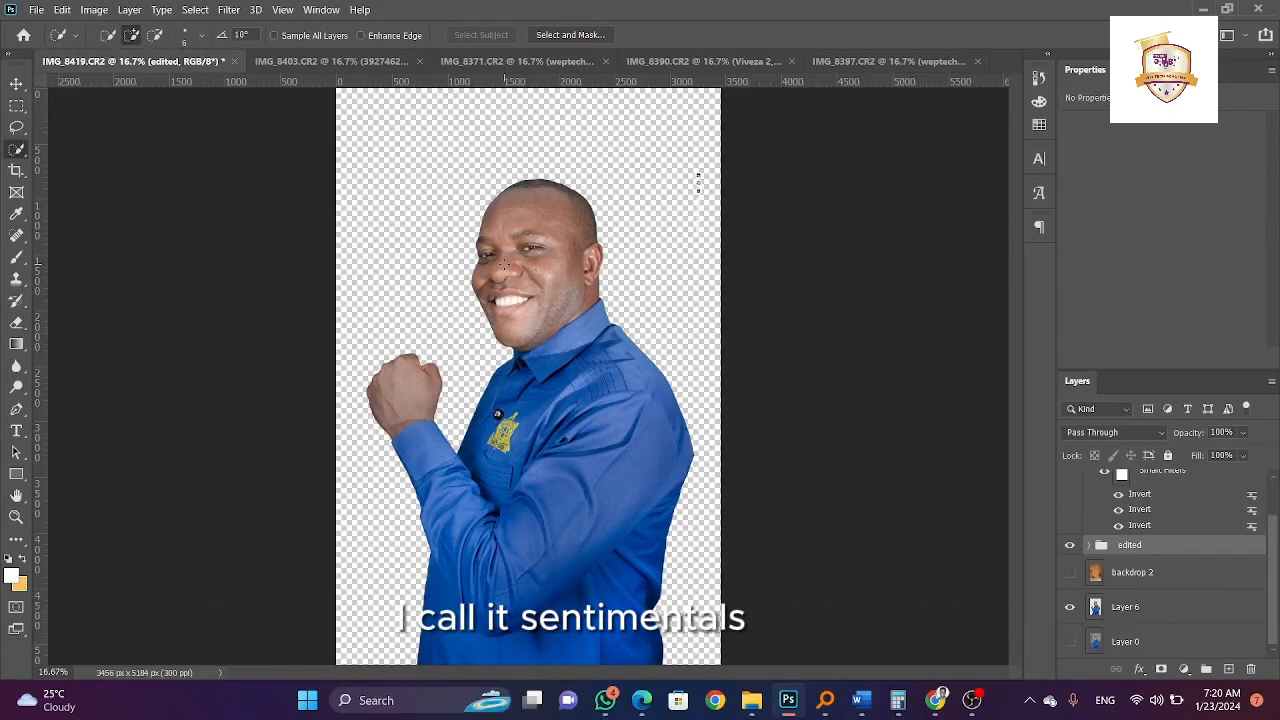
- Start a Pen tool path at the gum edge of the outermost tooth in the narrow, dark corner of the mouth
{"action": "key", "text": "ctrl+plus"}
{"action": "key", "text": "ctrl+plus"}
{"action": "key", "text": "ctrl+plus"}
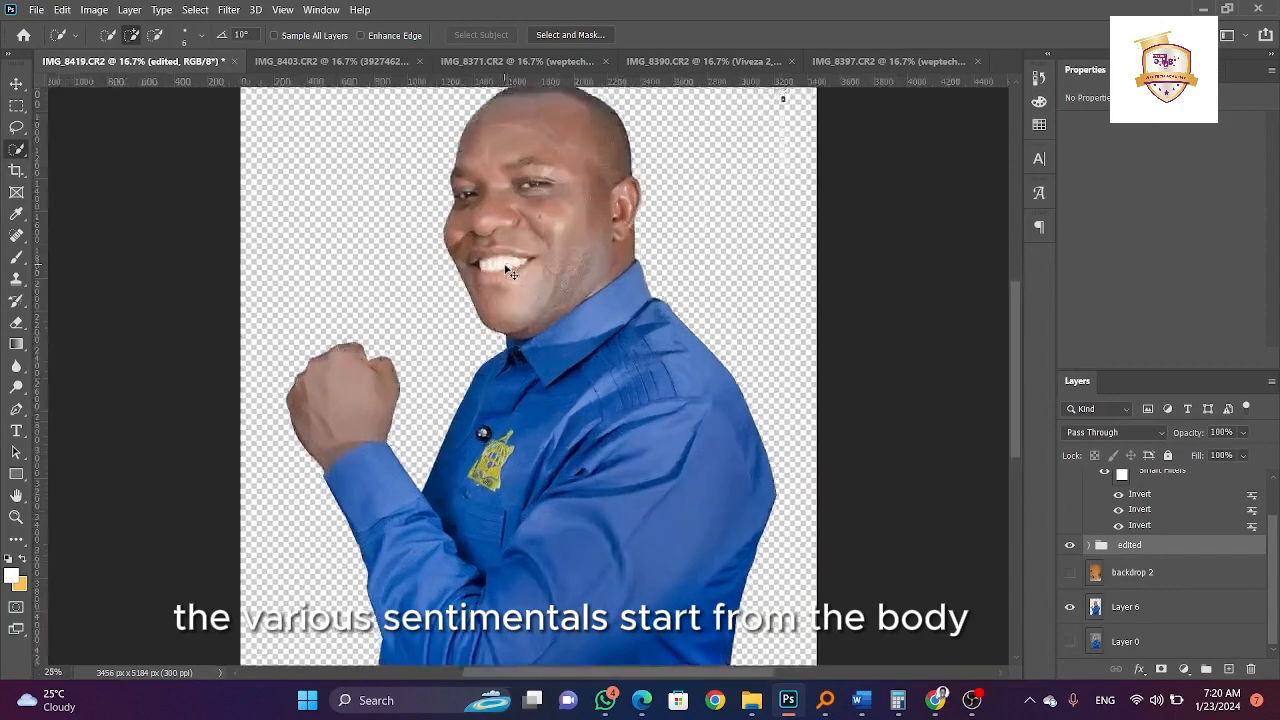
{"action": "scroll", "coordinate": [528, 376], "scroll_direction": "up", "scroll_amount": 5}
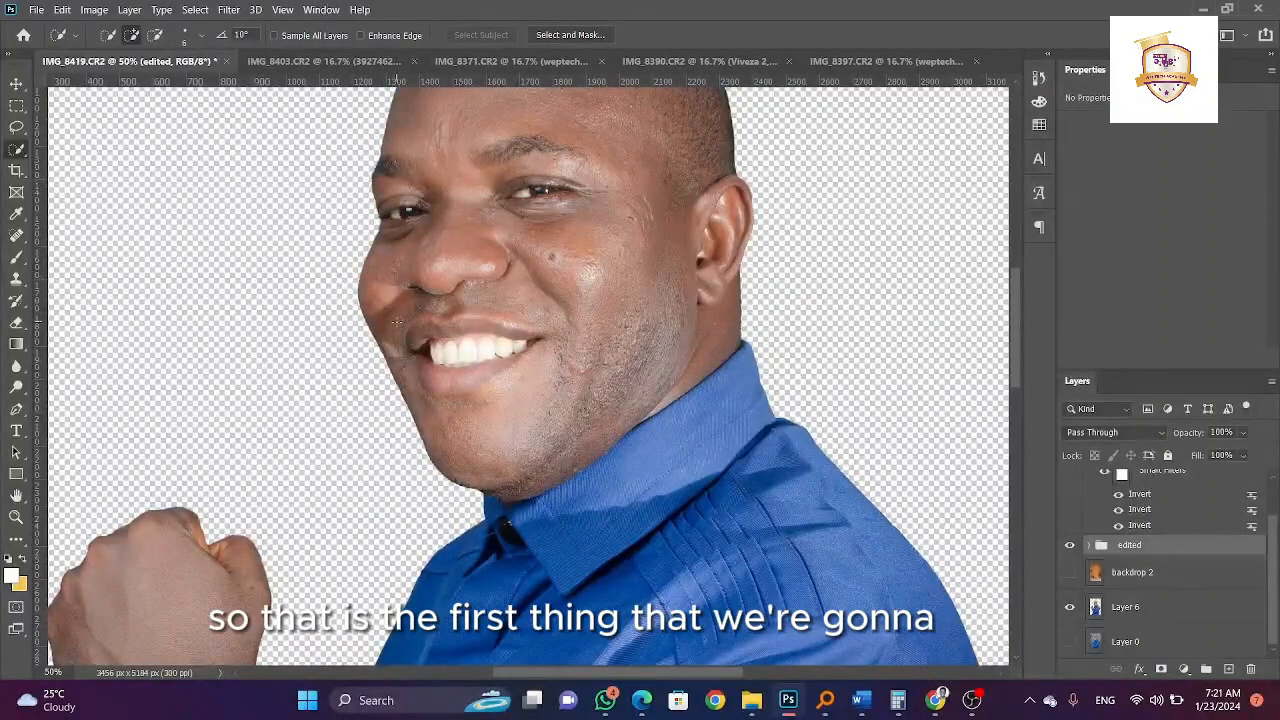
{"action": "scroll", "coordinate": [396, 321], "scroll_direction": "up", "scroll_amount": 4}
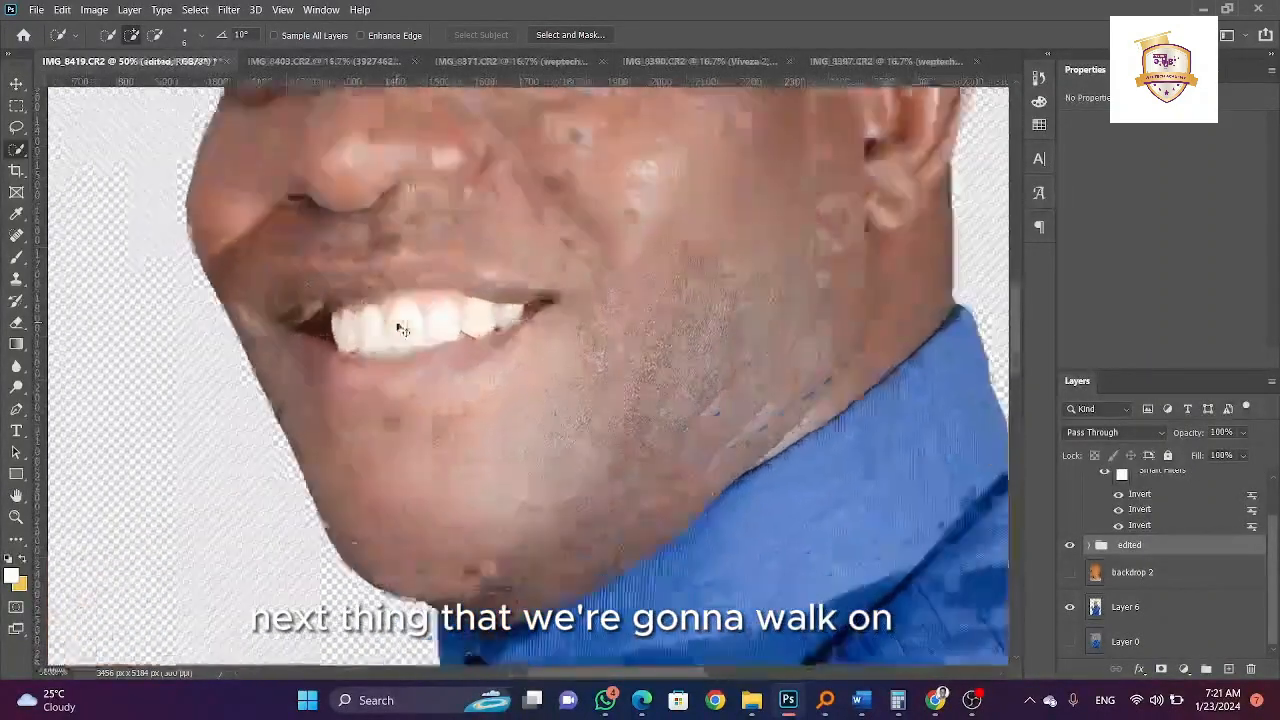
{"action": "scroll", "coordinate": [396, 326], "scroll_direction": "up", "scroll_amount": 1}
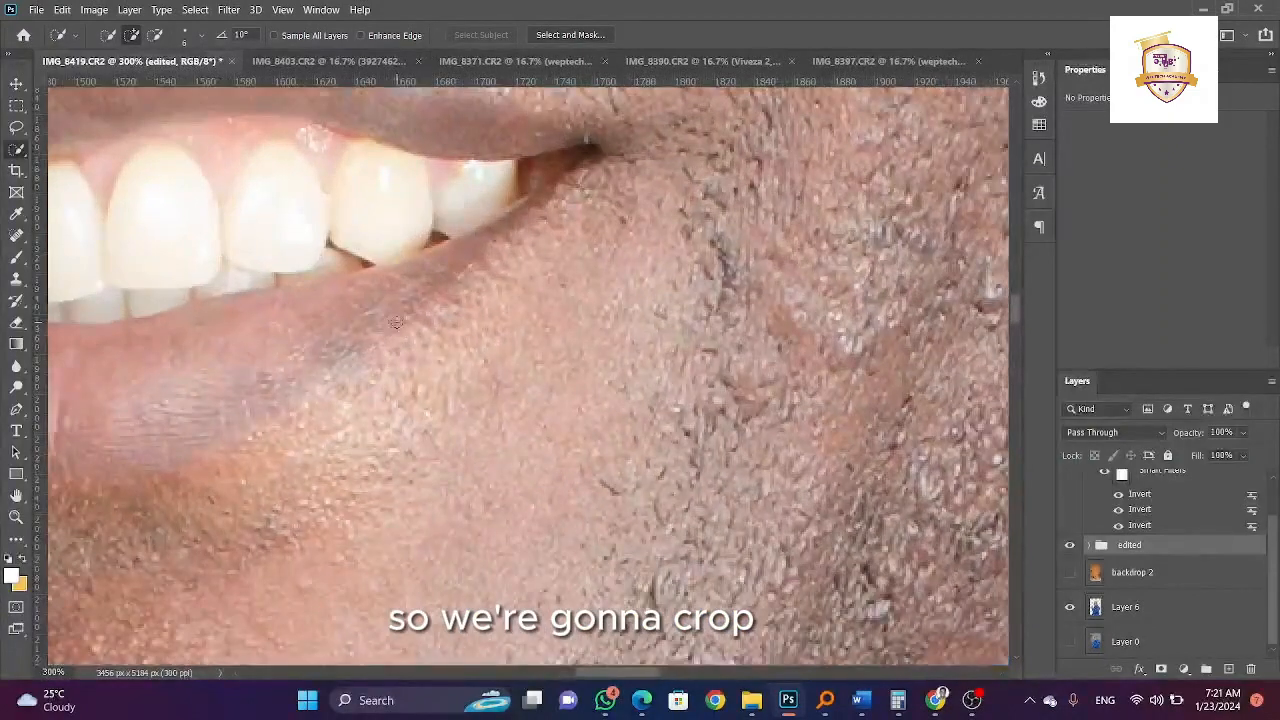
{"action": "left_click_drag", "start_coordinate": [598, 673], "coordinate": [566, 673]}
{"action": "scroll", "coordinate": [603, 540], "scroll_direction": "up", "scroll_amount": 2}
{"action": "scroll", "coordinate": [603, 540], "scroll_direction": "up", "scroll_amount": 1}
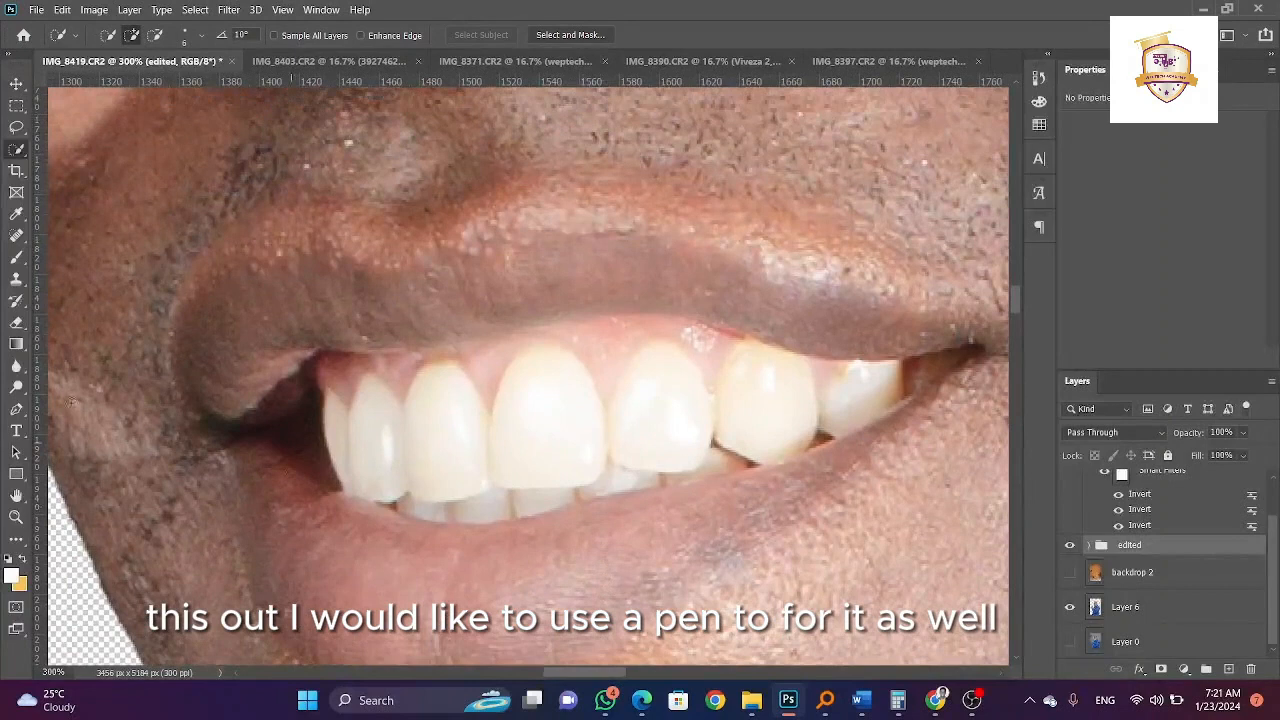
{"action": "left_click", "coordinate": [16, 408]}
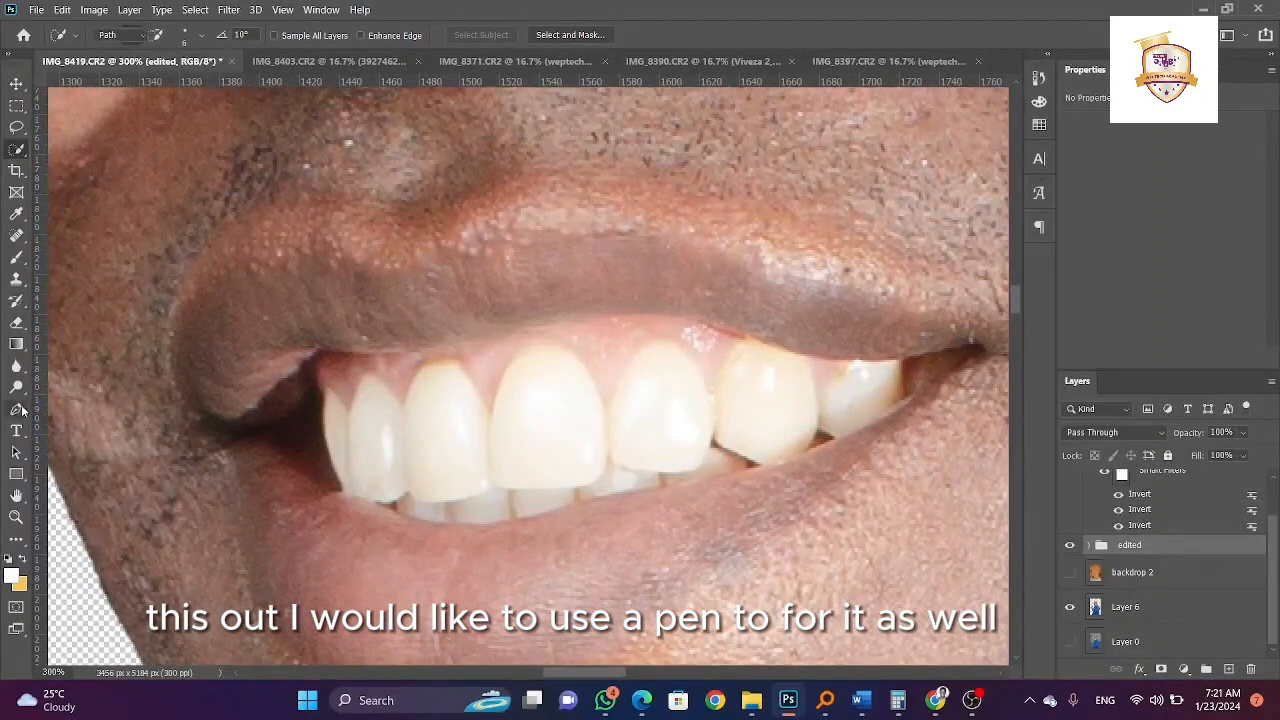
{"action": "left_click", "coordinate": [327, 397]}
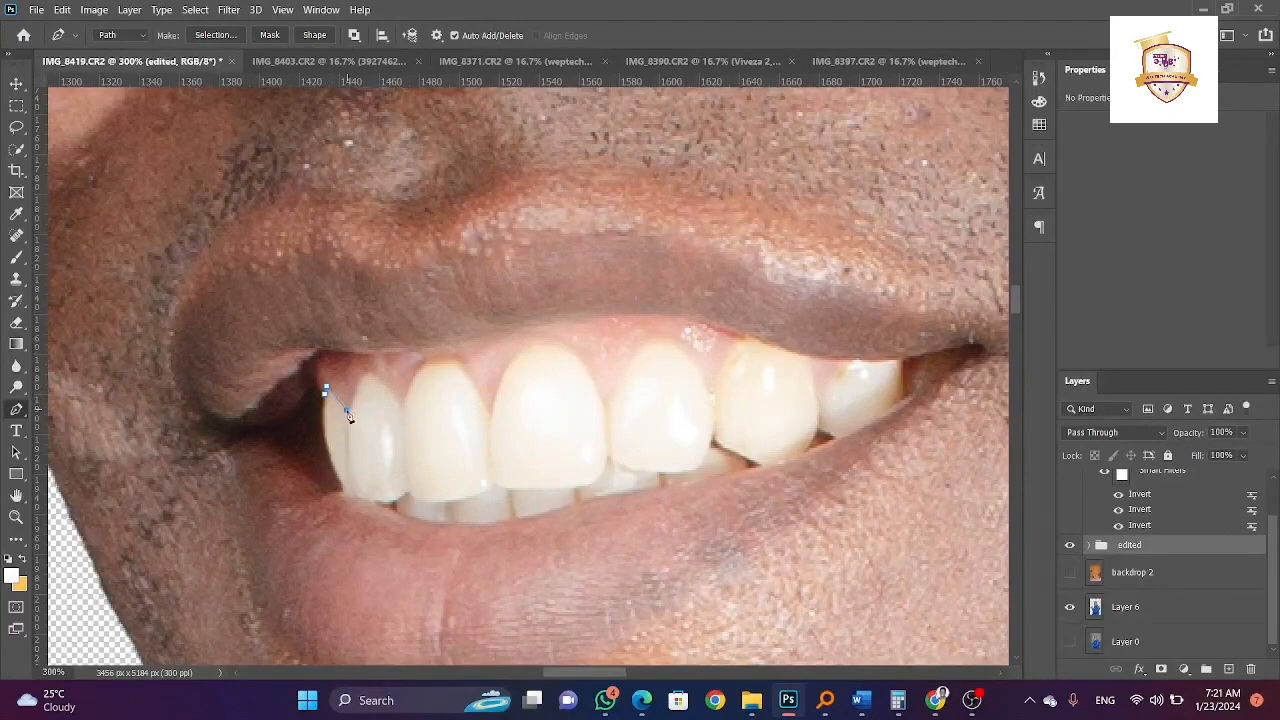
- Trace the path closely along the gum line over the first two teeth, following the dip between them
{"action": "scroll", "coordinate": [349, 416], "scroll_direction": "up", "scroll_amount": 1}
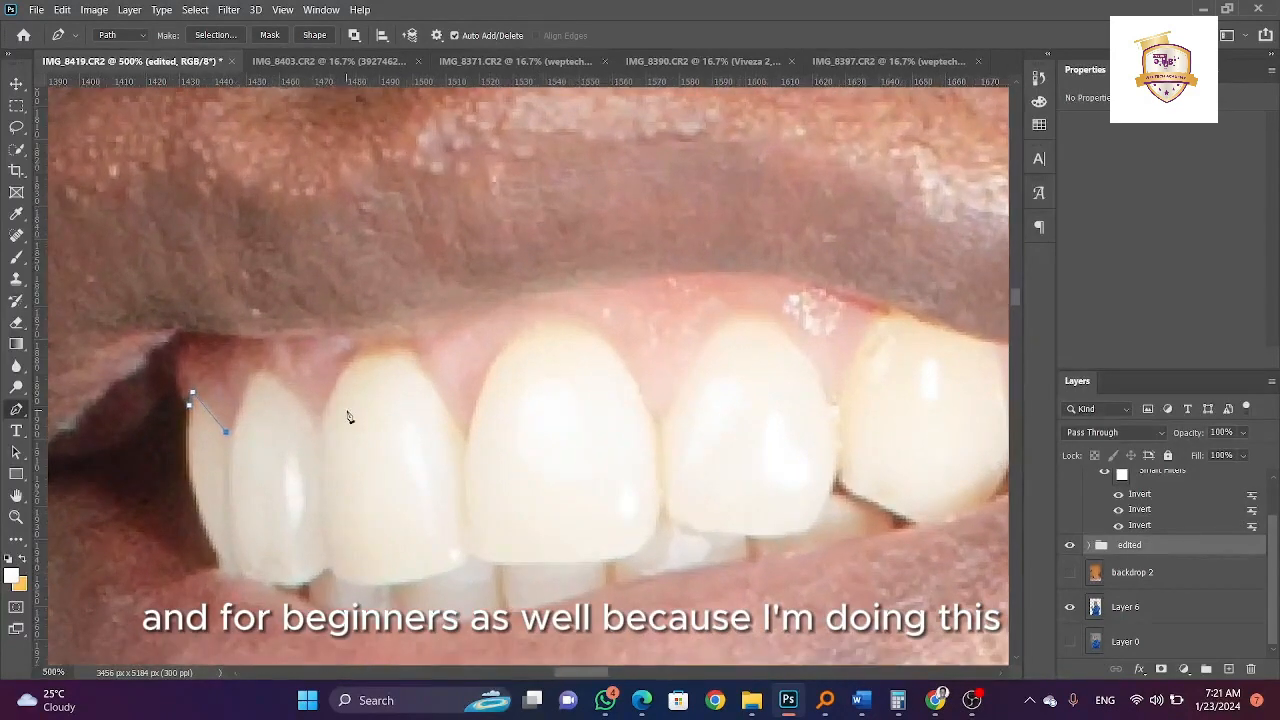
{"action": "left_click_drag", "start_coordinate": [560, 679], "coordinate": [545, 681]}
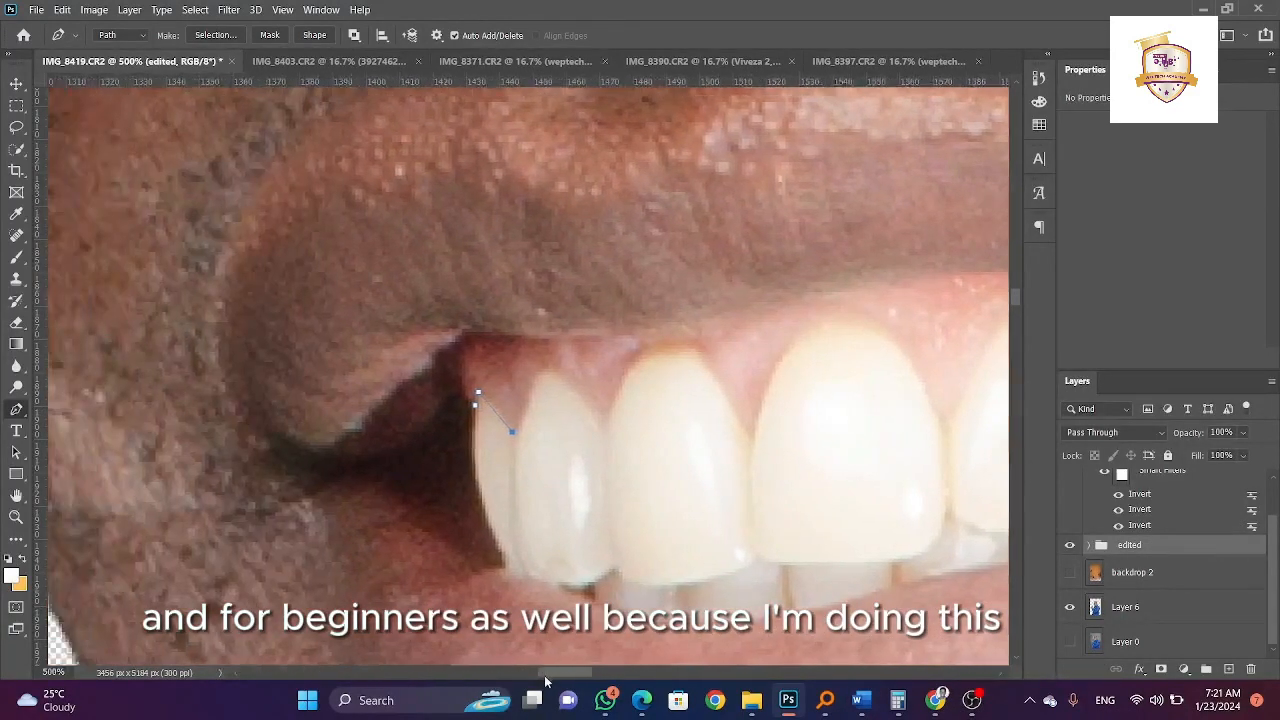
{"action": "key", "text": "ctrl+plus"}
{"action": "key", "text": "ctrl+plus"}
{"action": "key", "text": "ctrl+plus"}
{"action": "key", "text": "ctrl+plus"}
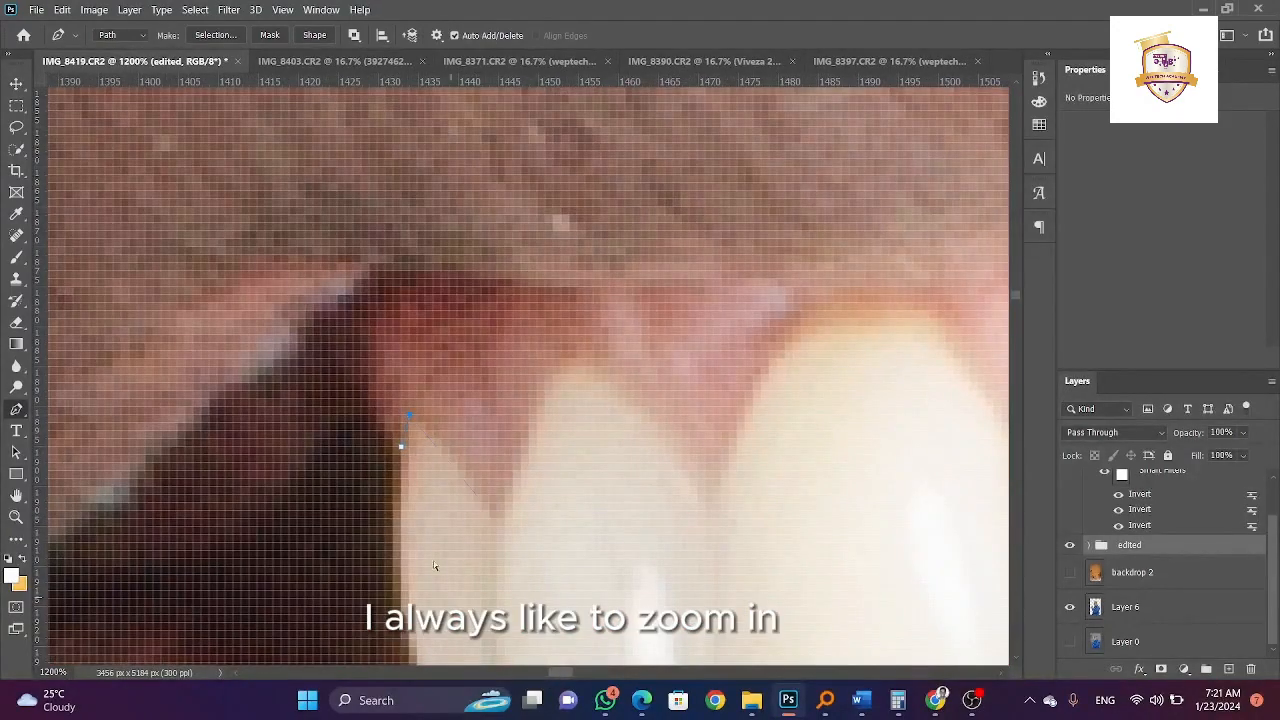
{"action": "left_click_drag", "start_coordinate": [449, 454], "coordinate": [497, 509]}
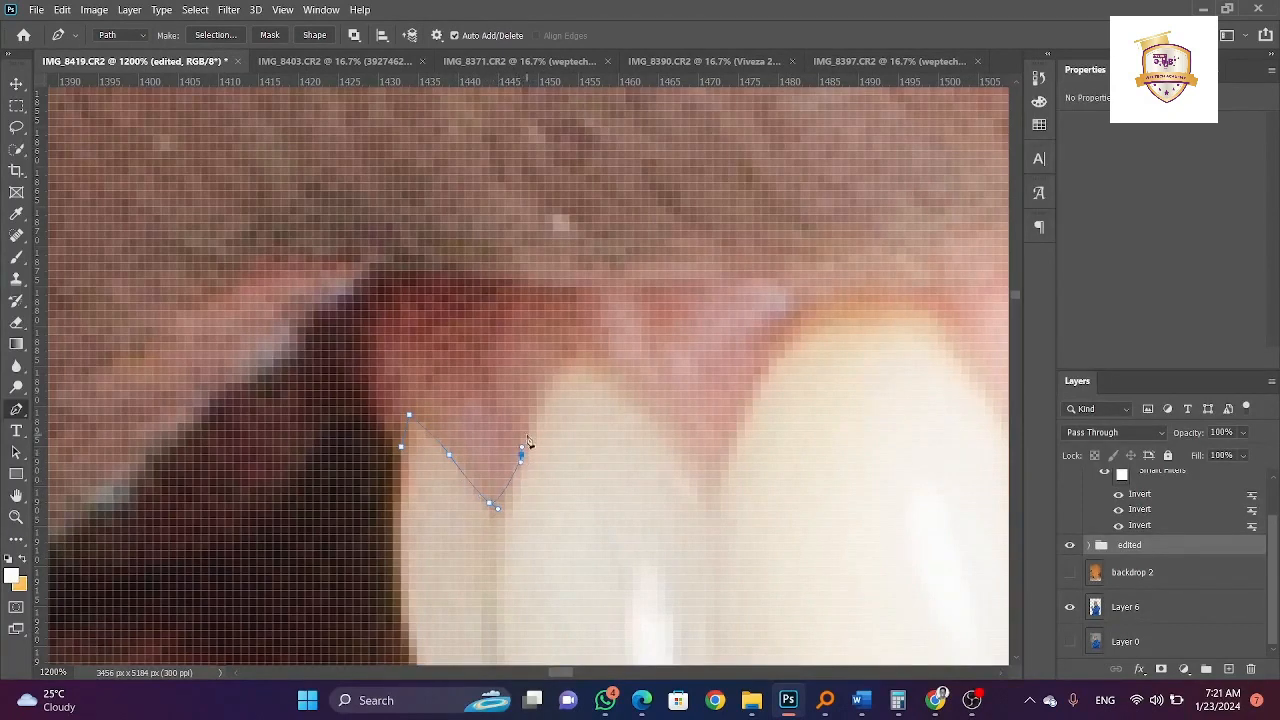
{"action": "left_click_drag", "start_coordinate": [529, 429], "coordinate": [535, 418]}
{"action": "left_click", "coordinate": [545, 383]}
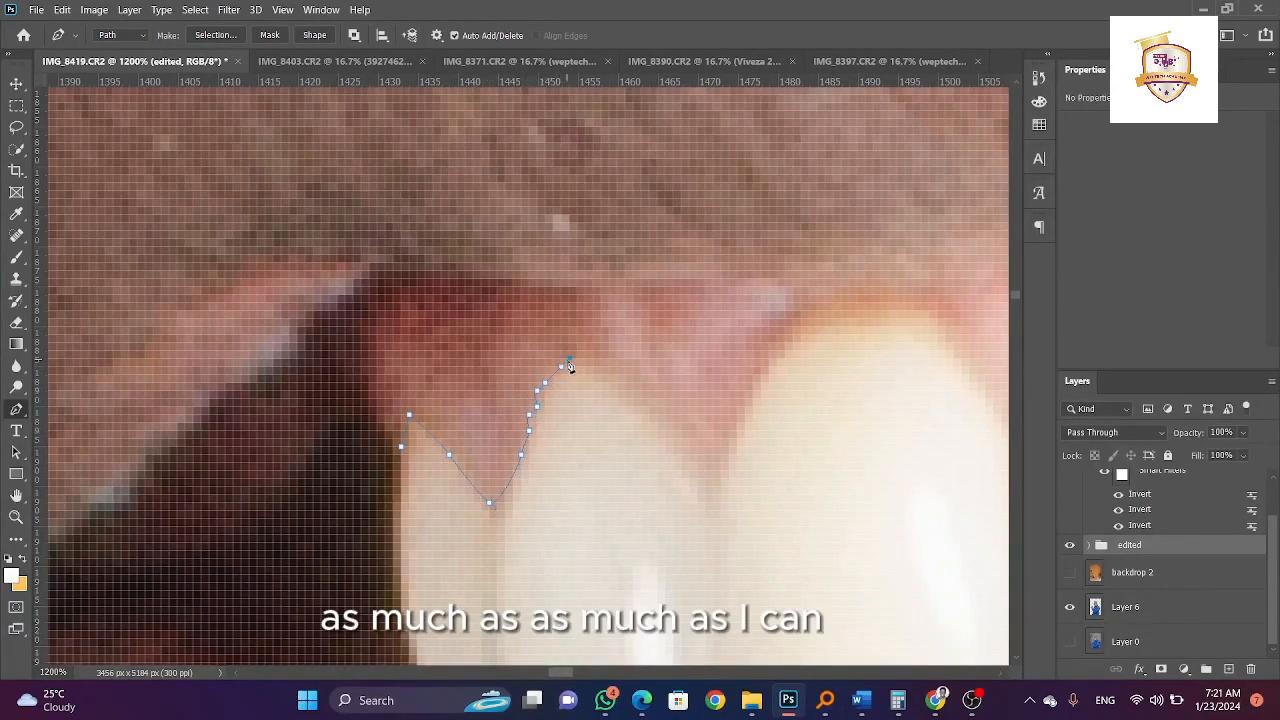
{"action": "left_click", "coordinate": [633, 390]}
{"action": "left_click", "coordinate": [665, 423]}
{"action": "left_click", "coordinate": [689, 464]}
{"action": "left_click", "coordinate": [705, 487]}
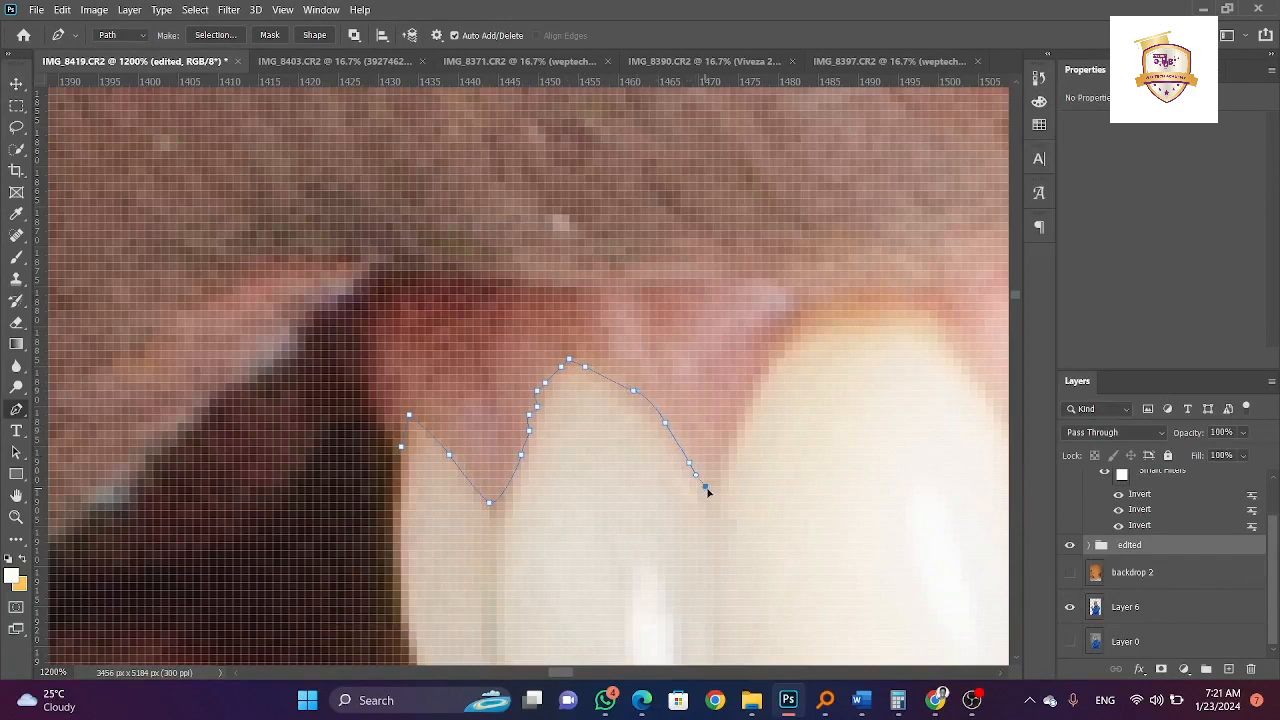
- Continue the path along the gum line over the large front teeth and up the edge of the following tooth
{"action": "left_click", "coordinate": [729, 431]}
{"action": "left_click", "coordinate": [745, 399]}
{"action": "left_click_drag", "start_coordinate": [824, 318], "coordinate": [856, 316]}
{"action": "left_click", "coordinate": [676, 487]}
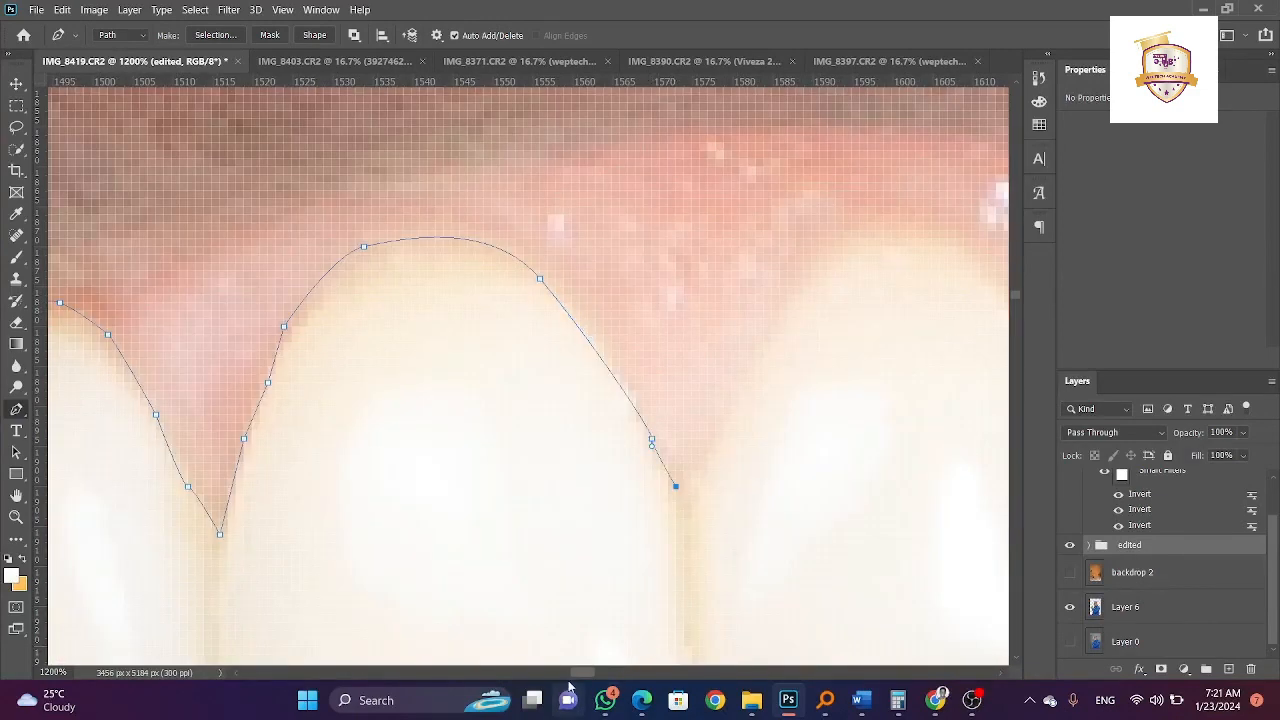
{"action": "mouse_move", "coordinate": [583, 672]}
{"action": "left_mouse_down"}
{"action": "mouse_move", "coordinate": [604, 672]}
{"action": "mouse_move", "coordinate": [593, 672]}
{"action": "left_mouse_up"}
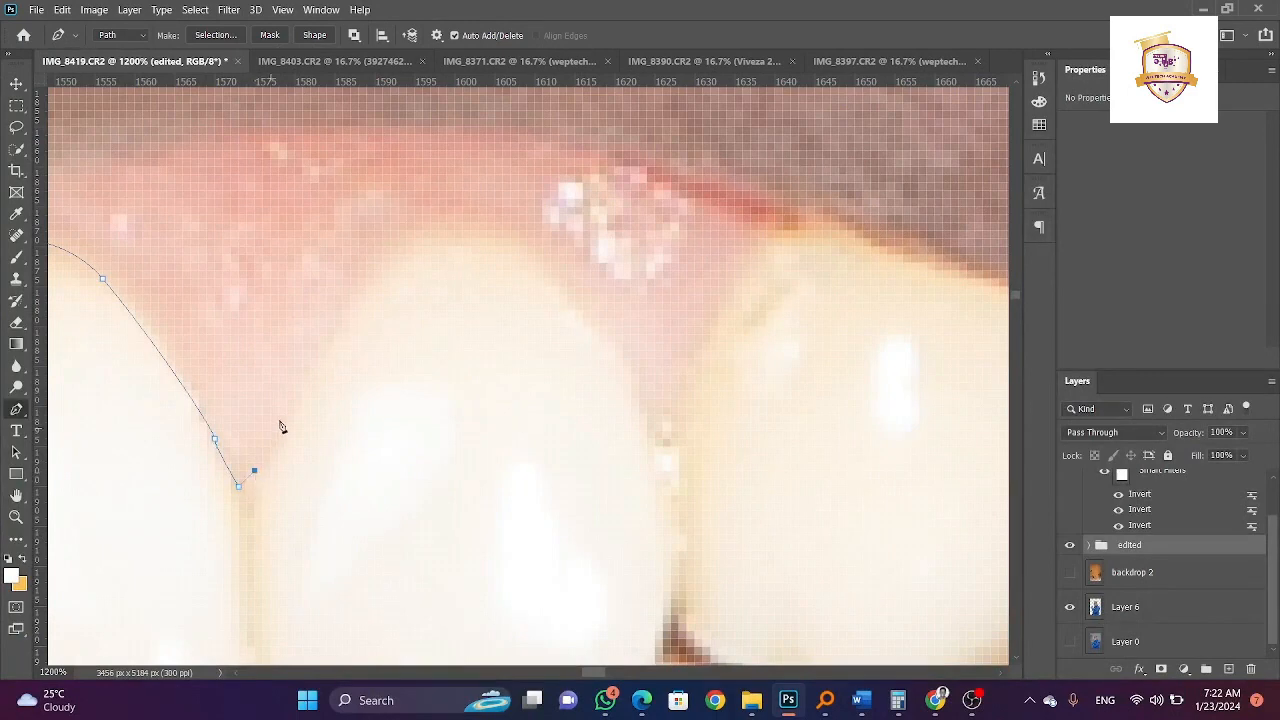
{"action": "left_click", "coordinate": [342, 330]}
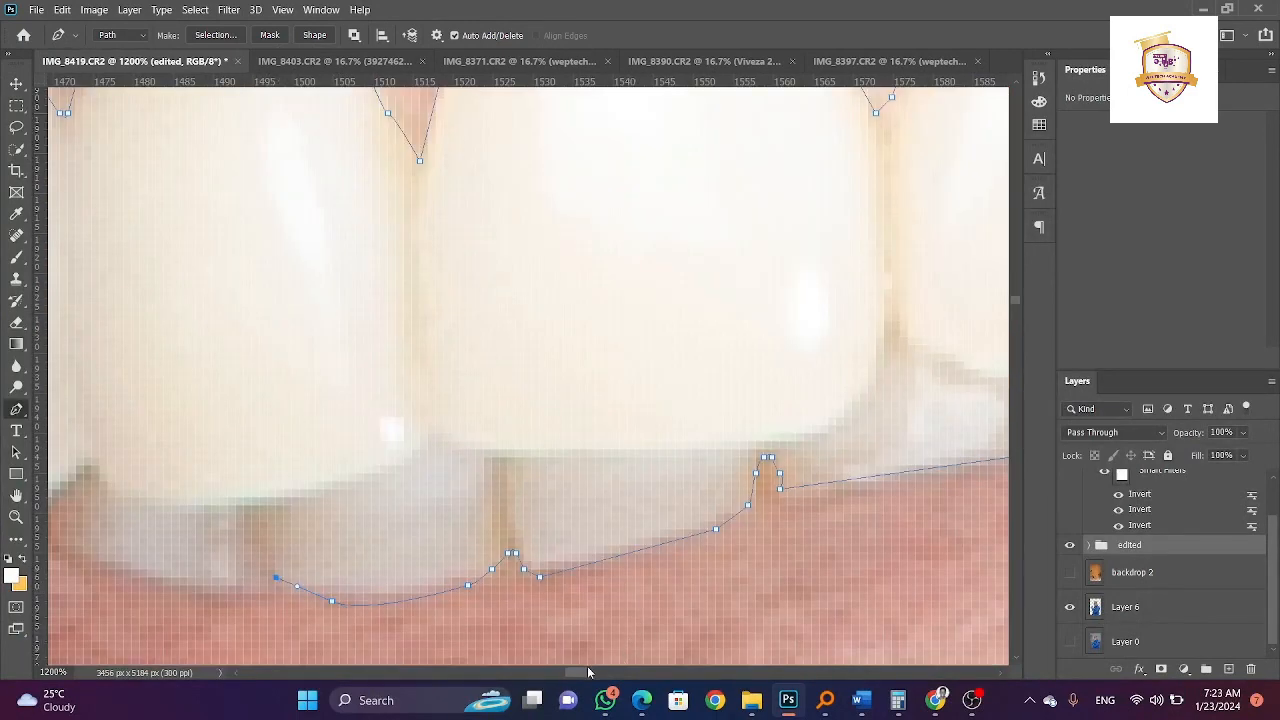
- Trace the path along the lower lip edge beneath the small lower teeth, back toward the dark mouth corner
{"action": "left_click_drag", "start_coordinate": [587, 671], "coordinate": [577, 671]}
{"action": "left_click", "coordinate": [624, 593]}
{"action": "left_click", "coordinate": [568, 585]}
{"action": "left_click", "coordinate": [528, 577]}
{"action": "left_click", "coordinate": [520, 577]}
{"action": "left_click", "coordinate": [480, 561]}
{"action": "left_click", "coordinate": [464, 561]}
{"action": "left_click", "coordinate": [448, 545]}
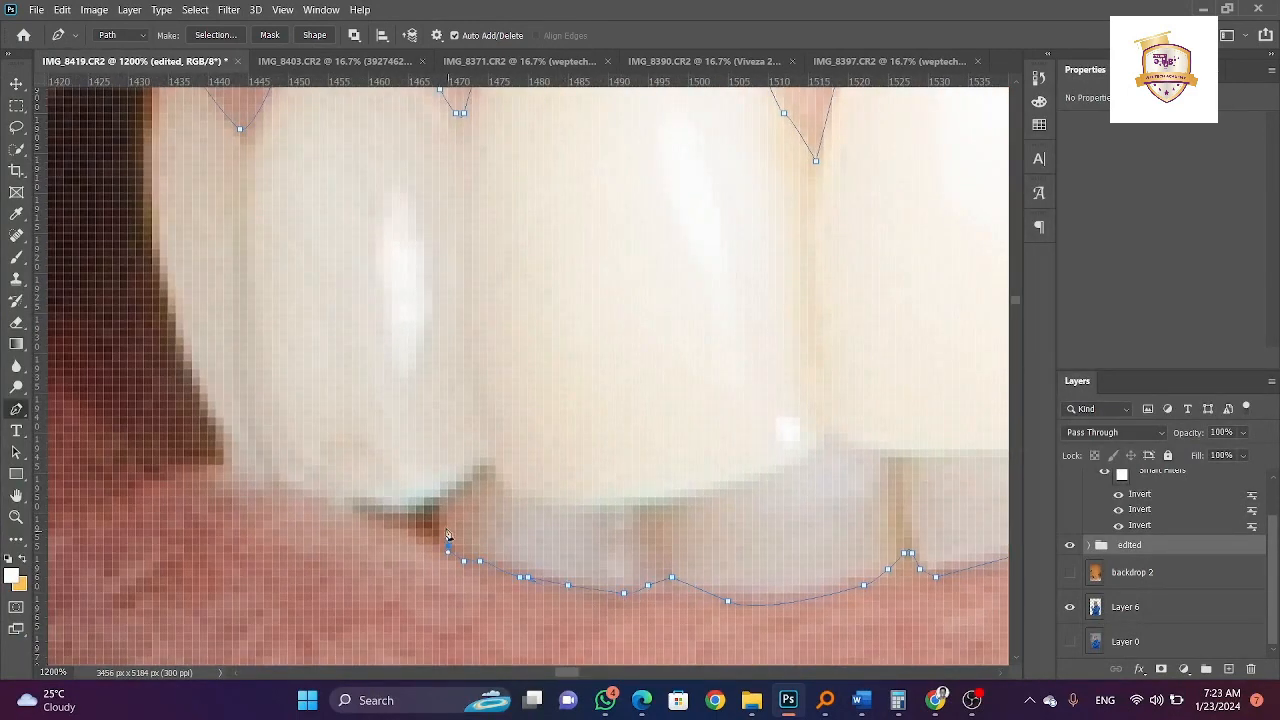
- Carry the path around the bottom and outer side of the outermost teeth and close it at its starting area
{"action": "left_click", "coordinate": [448, 529]}
{"action": "left_click", "coordinate": [256, 489]}
{"action": "left_click", "coordinate": [240, 473]}
{"action": "left_click", "coordinate": [232, 465]}
{"action": "scroll", "coordinate": [233, 466], "scroll_direction": "up", "scroll_amount": 3}
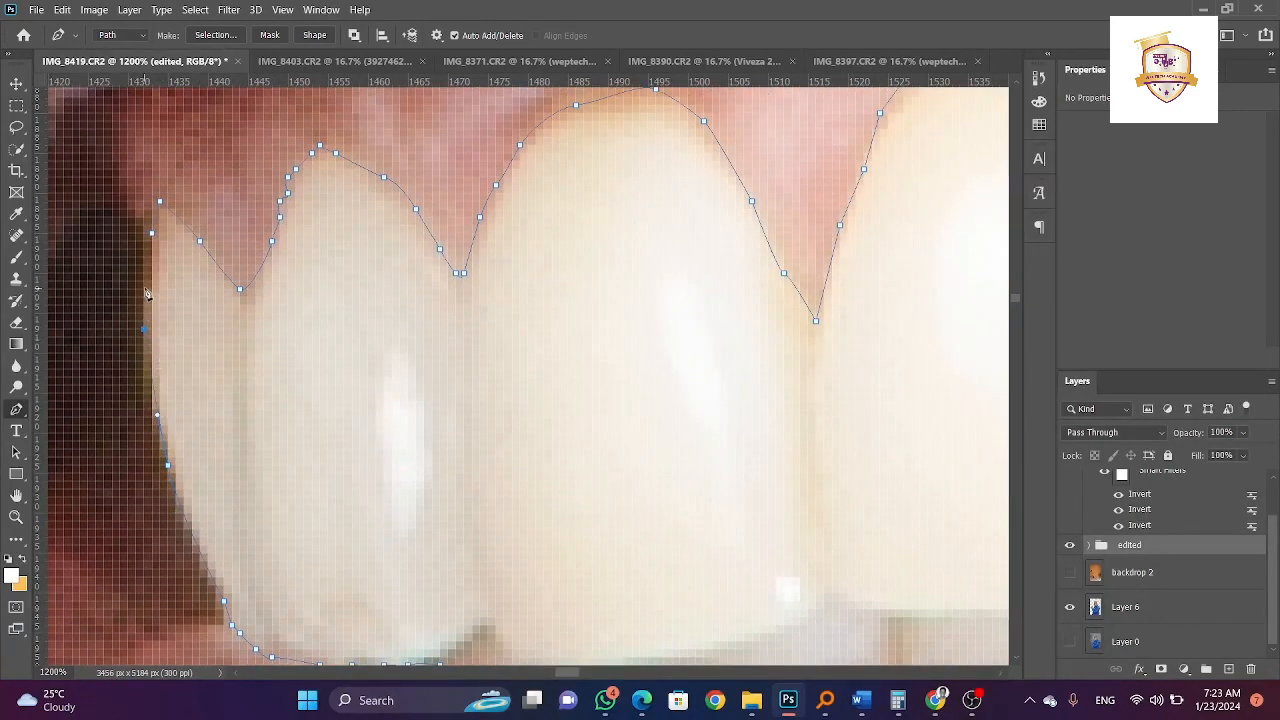
{"action": "left_click", "coordinate": [152, 236]}
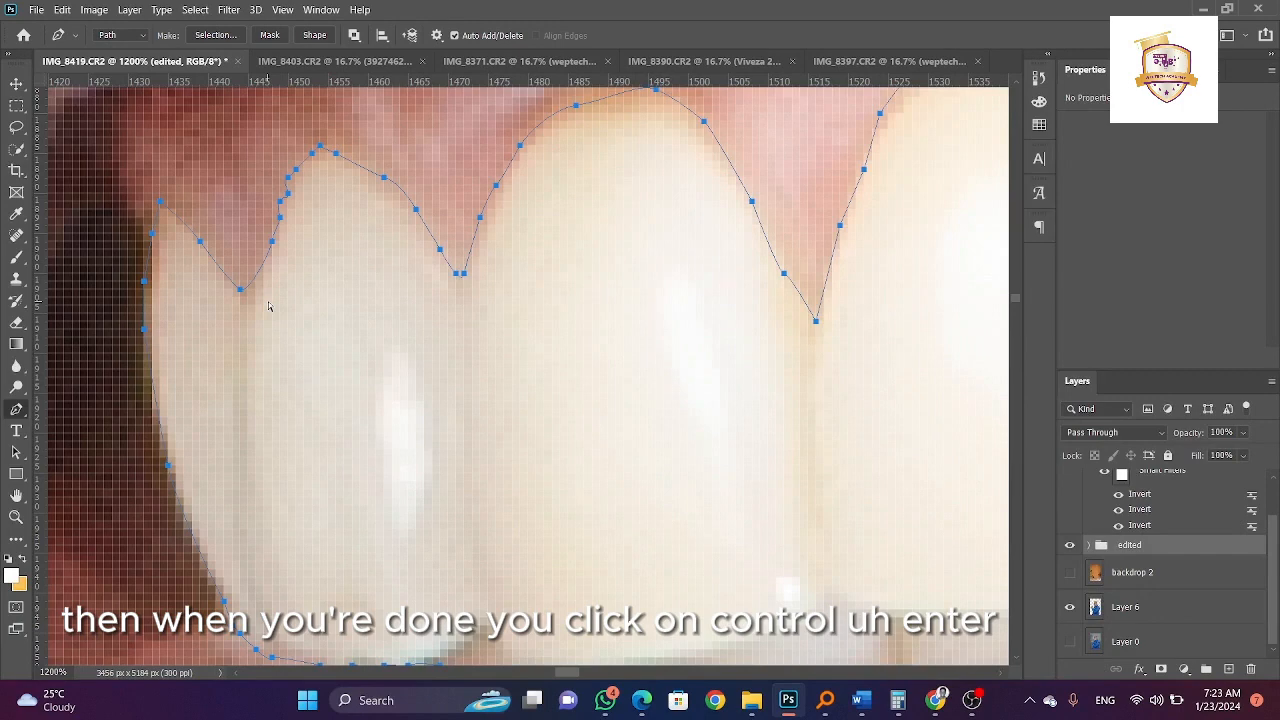
- Convert the closed path to a selection and copy the teeth from Layer 6 onto a new layer
{"action": "key", "text": "ctrl+Return"}
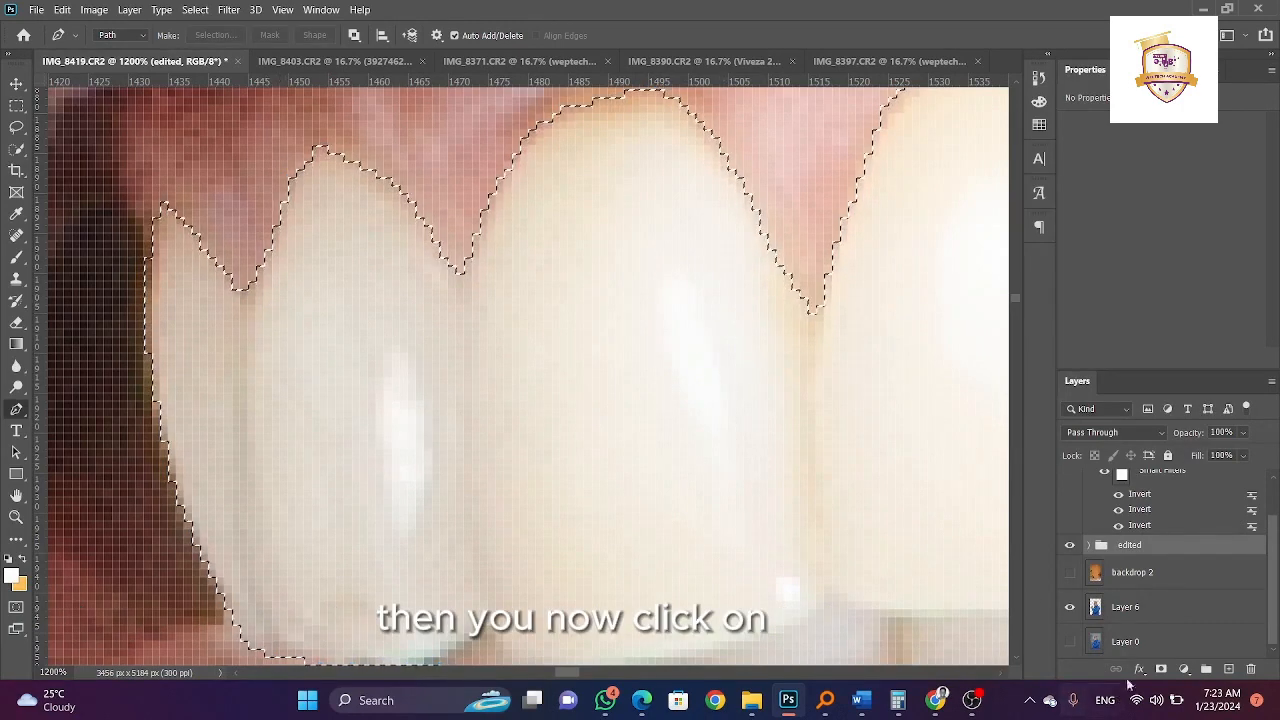
{"action": "left_click", "coordinate": [1160, 612]}
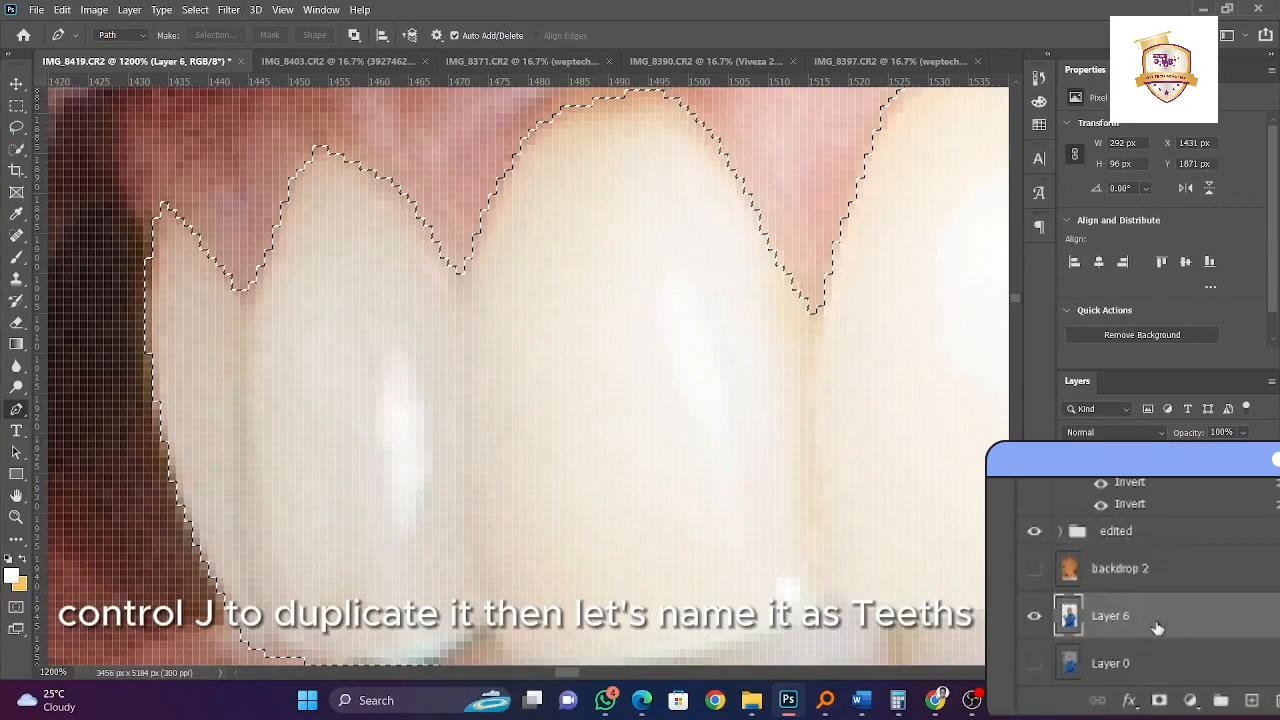
{"action": "key", "text": "ctrl+j"}
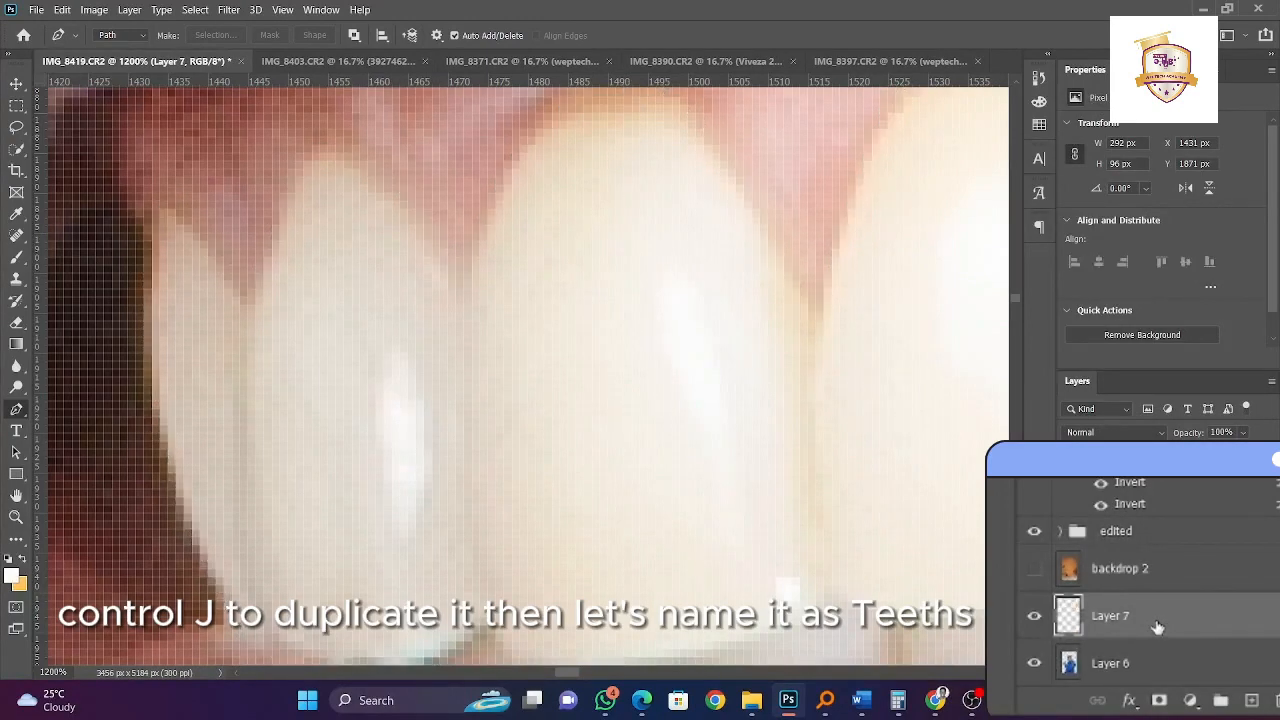
- Rename the new layer holding the copied teeth as "teeth"
{"action": "double_click", "coordinate": [1128, 614]}
{"action": "type", "text": "teeth"}
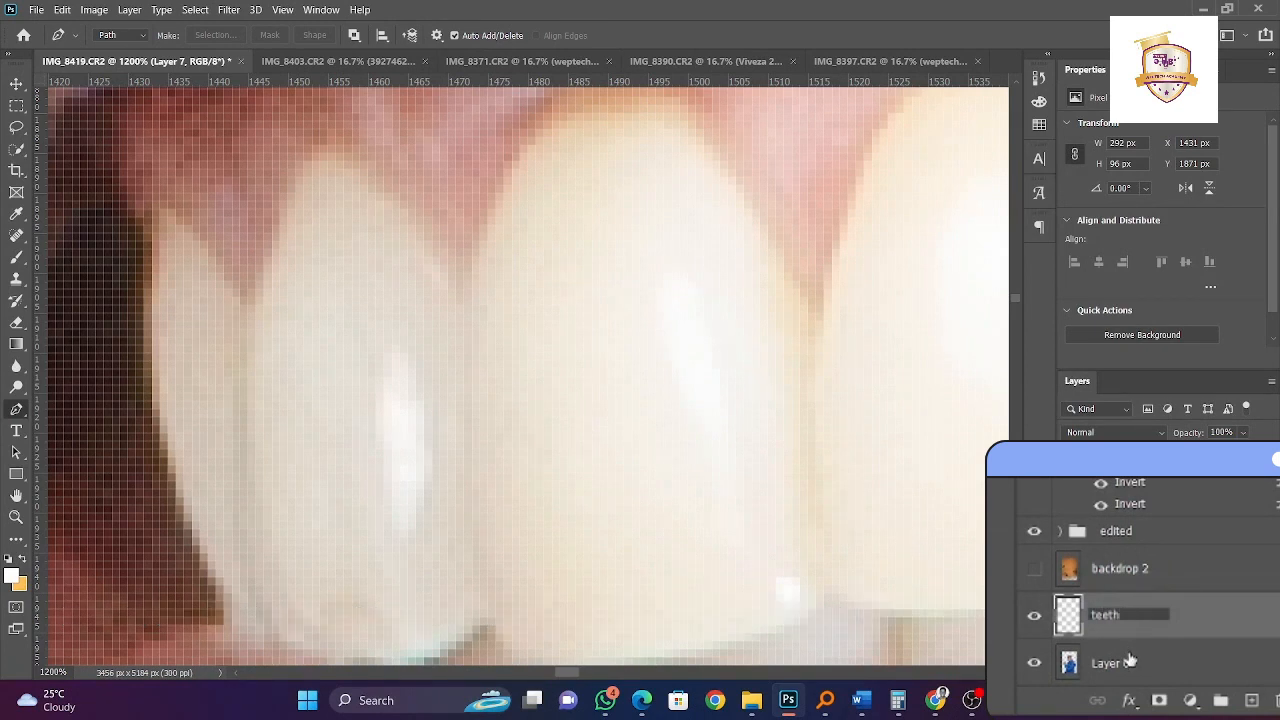
{"action": "left_click", "coordinate": [1128, 660]}
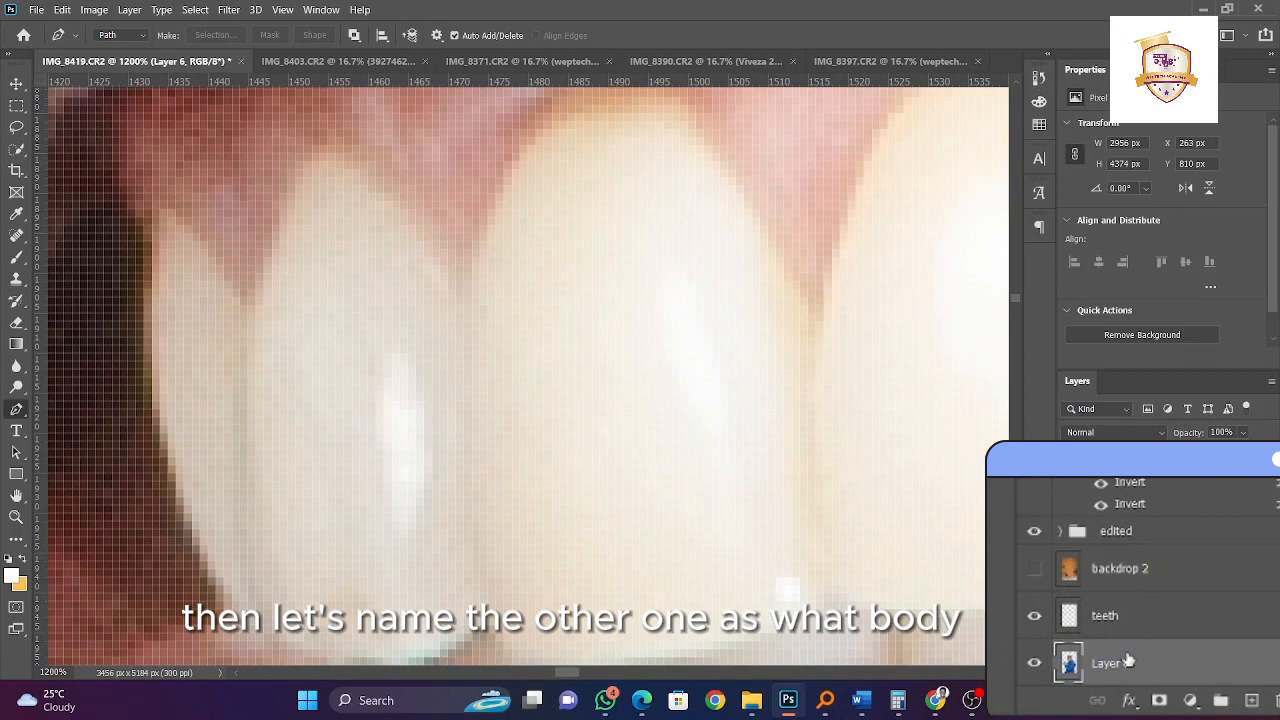
- Rename Layer 6, which holds the man's cutout beneath the teeth layer, as "Body"
{"action": "double_click", "coordinate": [1110, 661]}
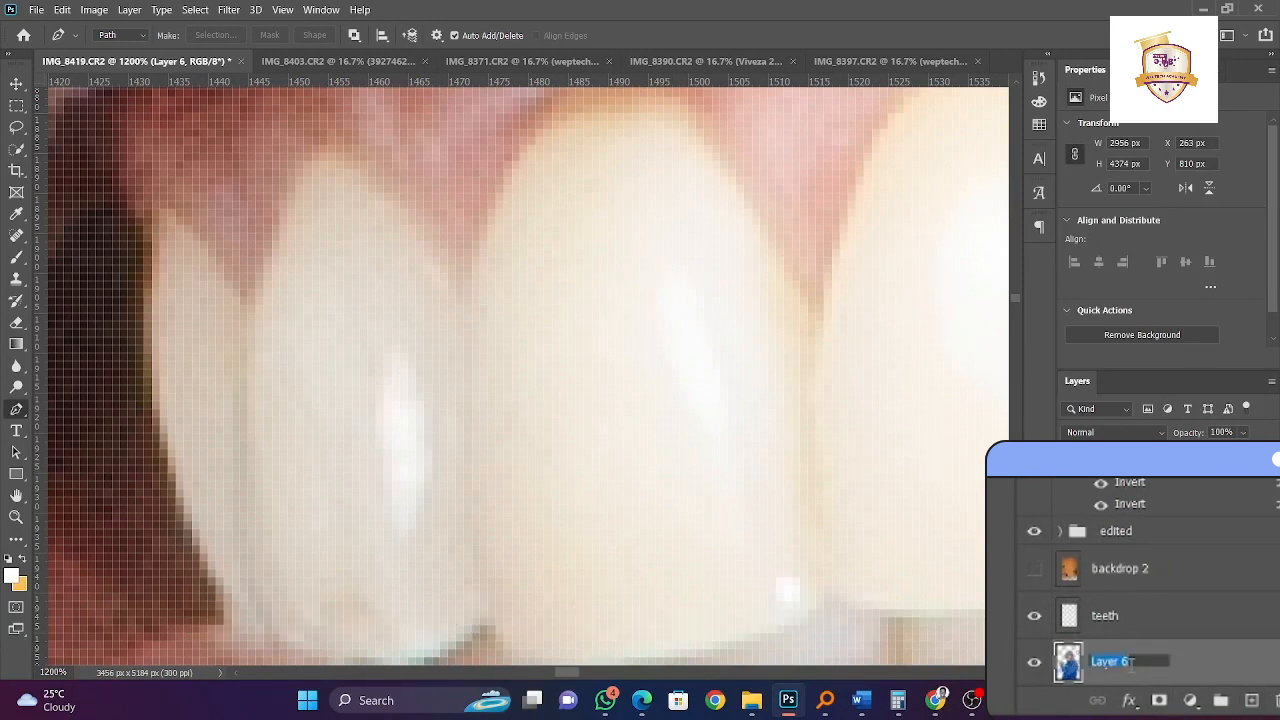
{"action": "type", "text": "Body"}
{"action": "left_click", "coordinate": [1212, 664]}
- Start a Pen path on the Body layer along the upper lip's lower edge, from the dark mouth corner to above the front teeth
{"action": "key", "text": "ctrl+minus"}
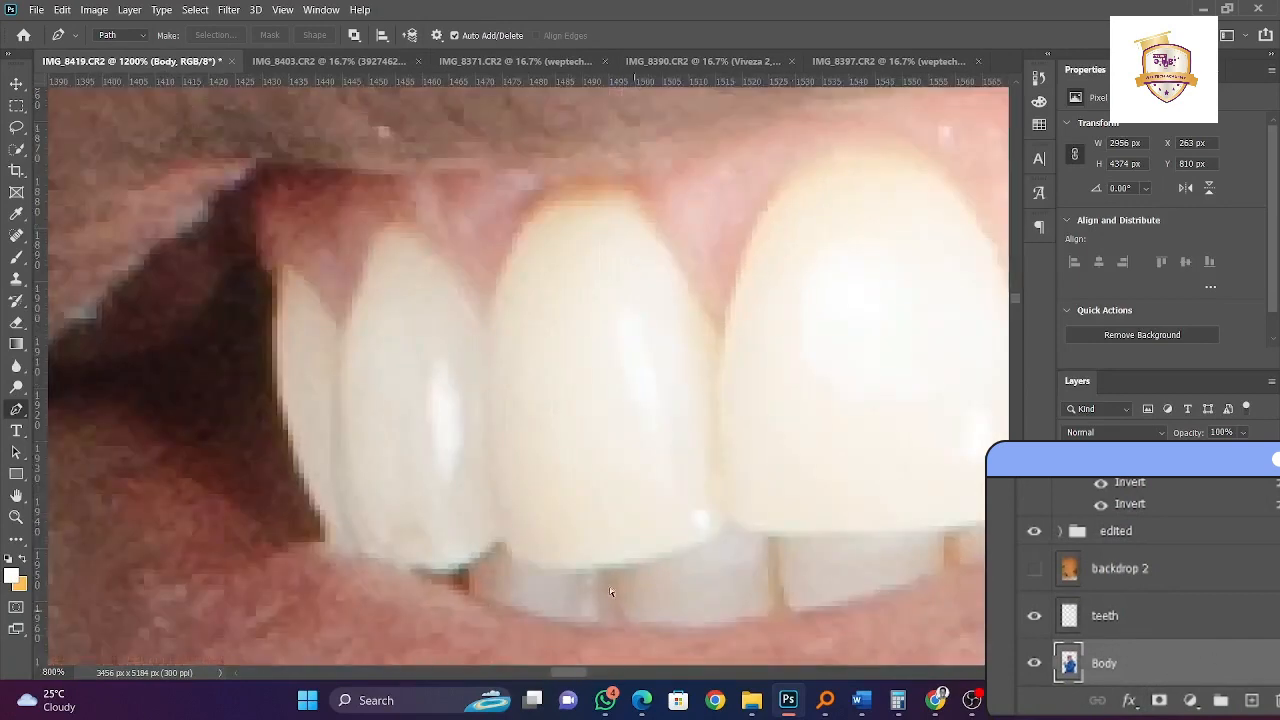
{"action": "key", "text": "ctrl+minus"}
{"action": "left_click_drag", "start_coordinate": [590, 672], "coordinate": [597, 672]}
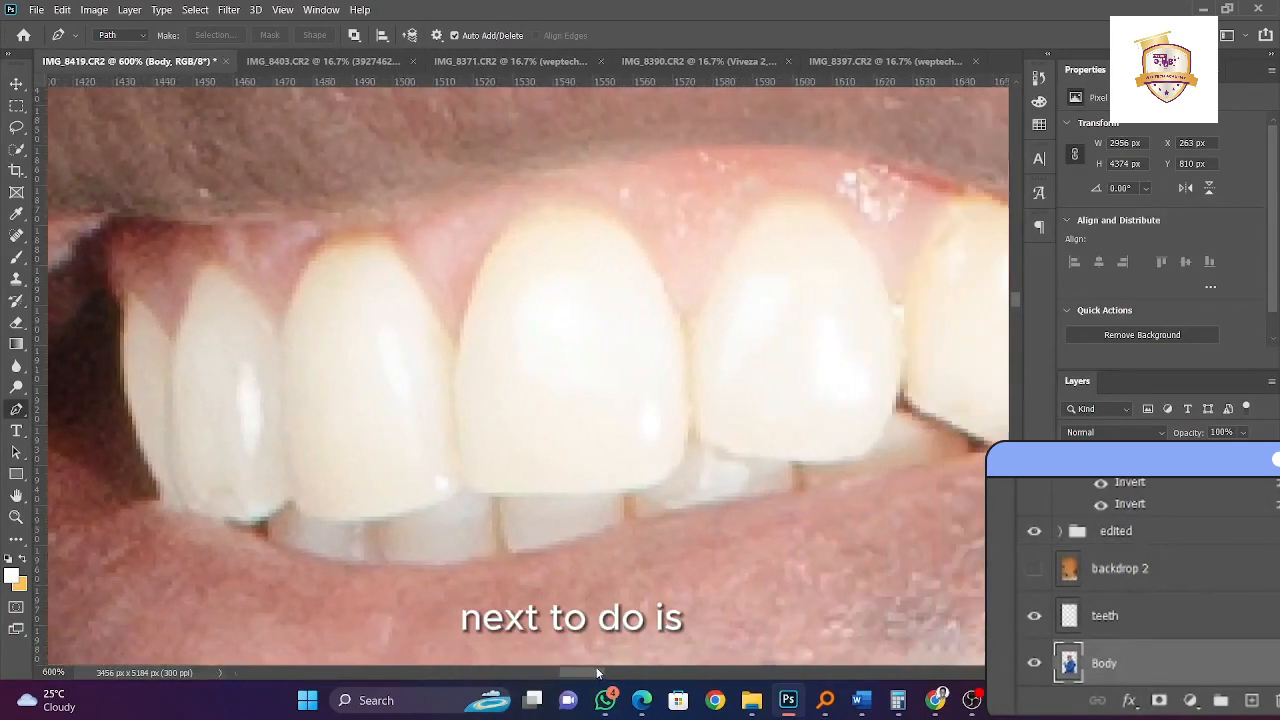
{"action": "key", "text": "ctrl+minus"}
{"action": "key", "text": "ctrl+minus"}
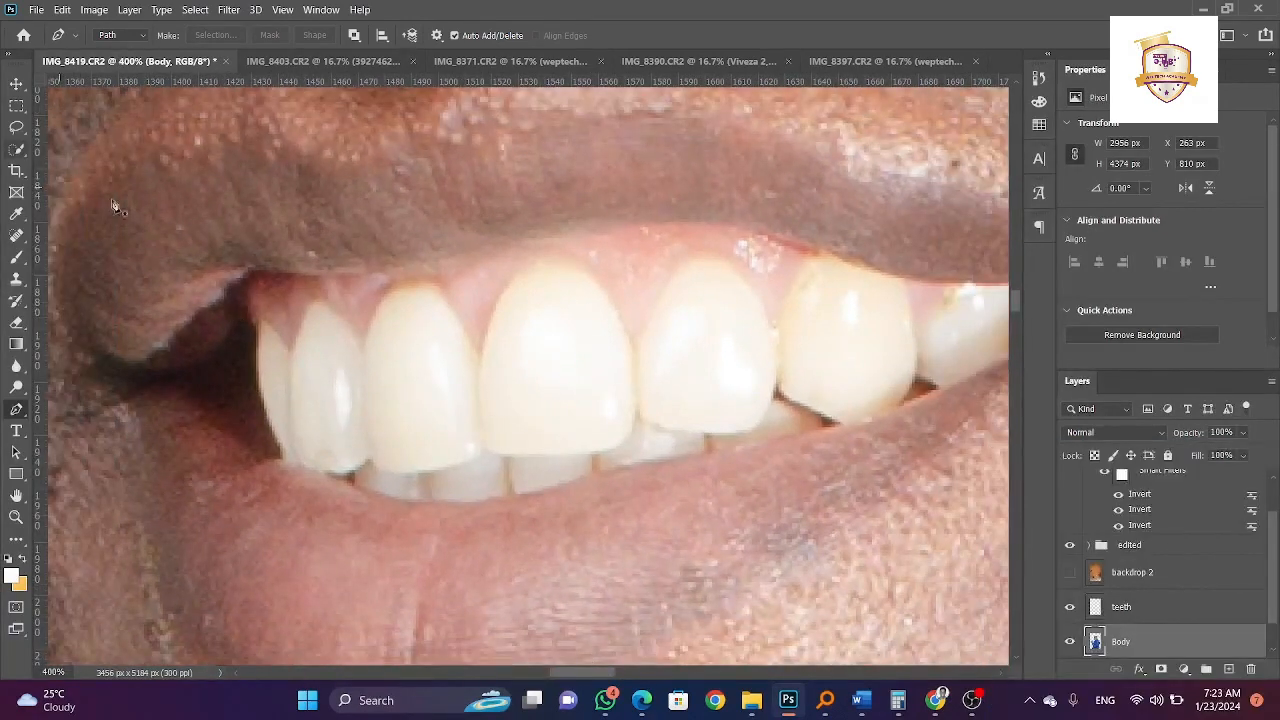
{"action": "left_click", "coordinate": [260, 269]}
{"action": "left_click", "coordinate": [309, 272]}
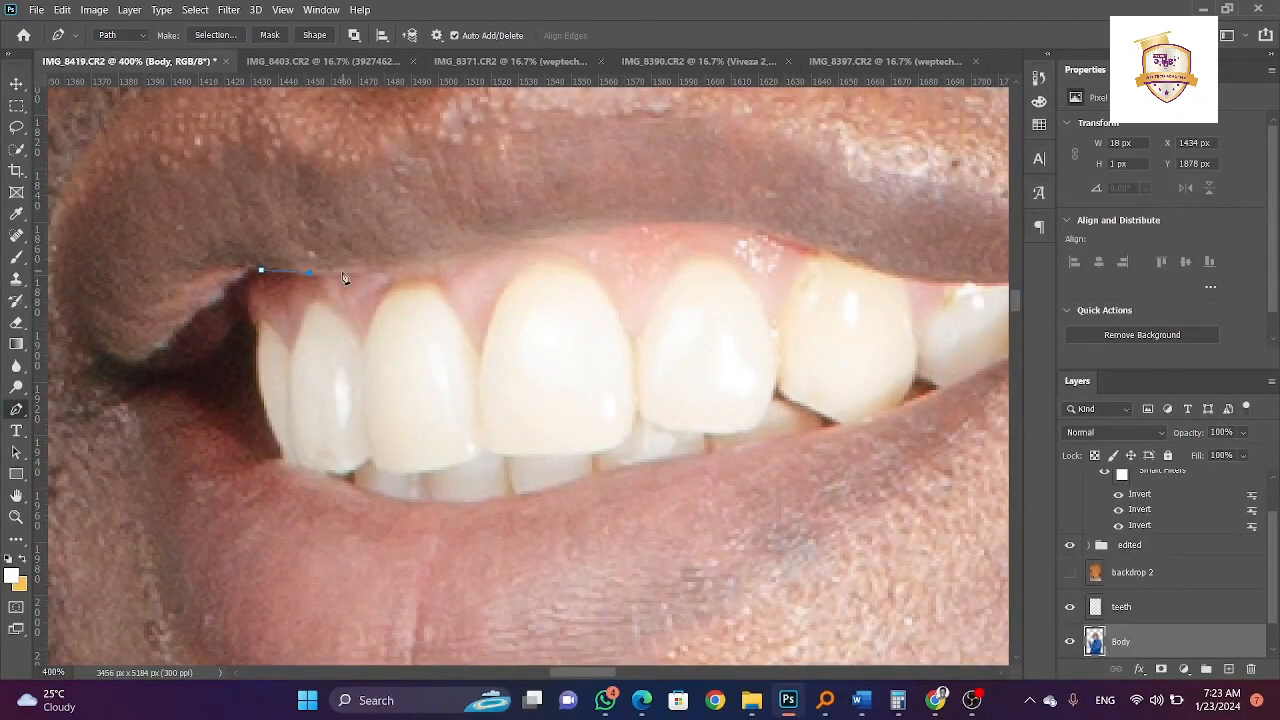
{"action": "left_click", "coordinate": [341, 272]}
{"action": "left_click", "coordinate": [395, 272]}
{"action": "left_click", "coordinate": [452, 261]}
{"action": "left_click", "coordinate": [498, 251]}
{"action": "left_click", "coordinate": [540, 238]}
{"action": "left_click", "coordinate": [565, 230]}
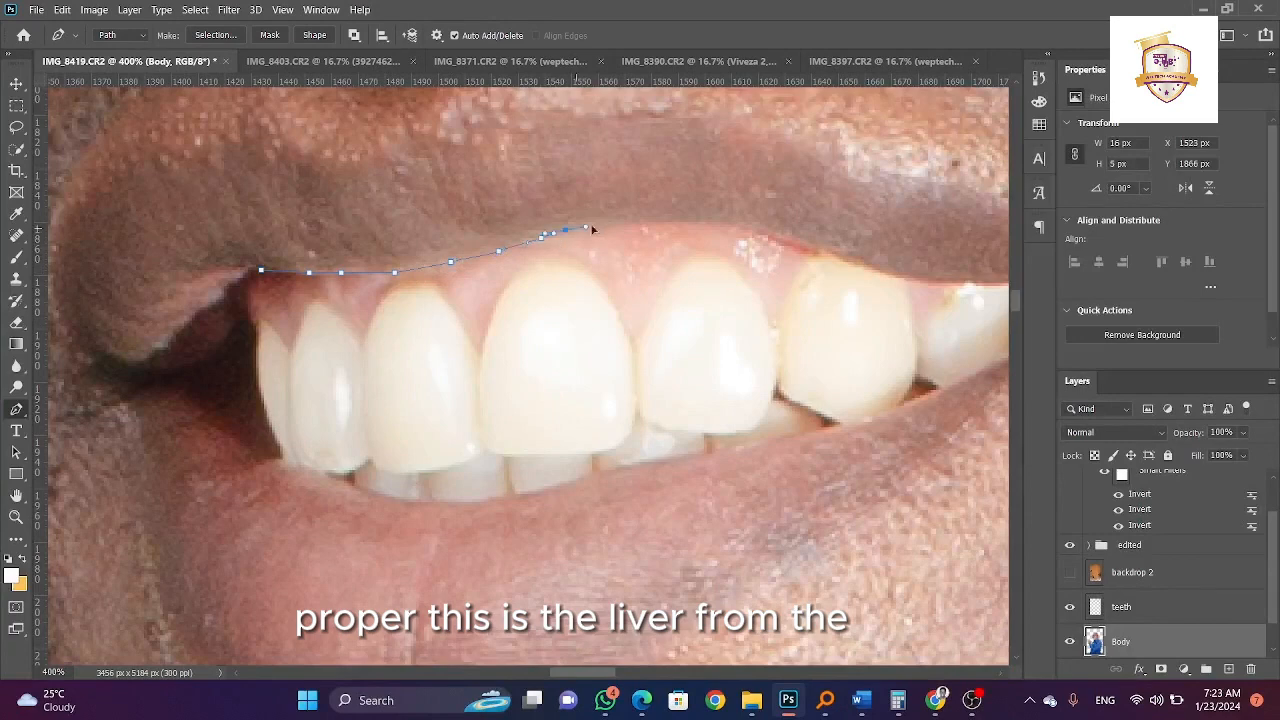
- Continue the path along the upper lip's lower edge, over the remaining gums toward the last visible tooth
{"action": "left_click", "coordinate": [607, 221]}
{"action": "left_click", "coordinate": [648, 216]}
{"action": "left_click", "coordinate": [692, 216]}
{"action": "left_click", "coordinate": [716, 216]}
{"action": "left_click", "coordinate": [741, 216]}
{"action": "left_click", "coordinate": [845, 253]}
{"action": "left_click", "coordinate": [861, 261]}
{"action": "left_click", "coordinate": [895, 274]}
{"action": "left_click", "coordinate": [915, 281]}
- Extend the path past the last tooth to the far mouth corner and turn it back along the lower lip
{"action": "left_click_drag", "start_coordinate": [590, 678], "coordinate": [625, 648]}
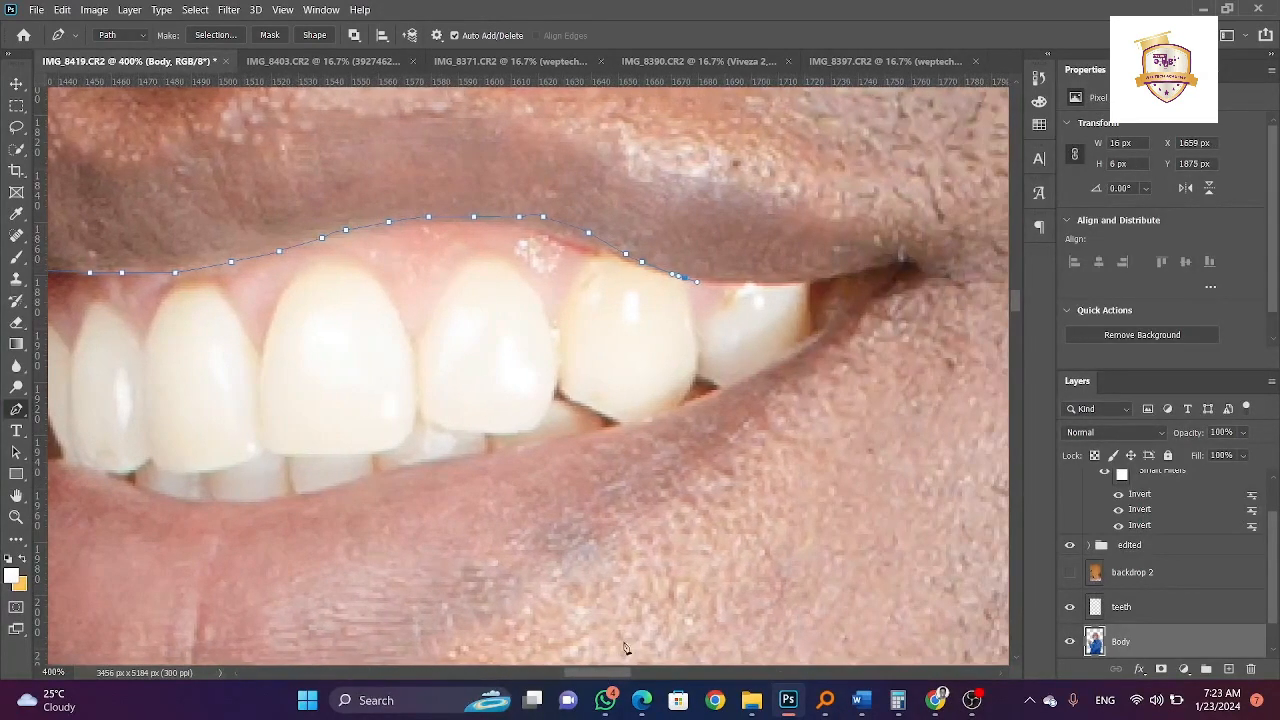
{"action": "left_click", "coordinate": [721, 284]}
{"action": "left_click", "coordinate": [728, 283]}
{"action": "left_click", "coordinate": [736, 283]}
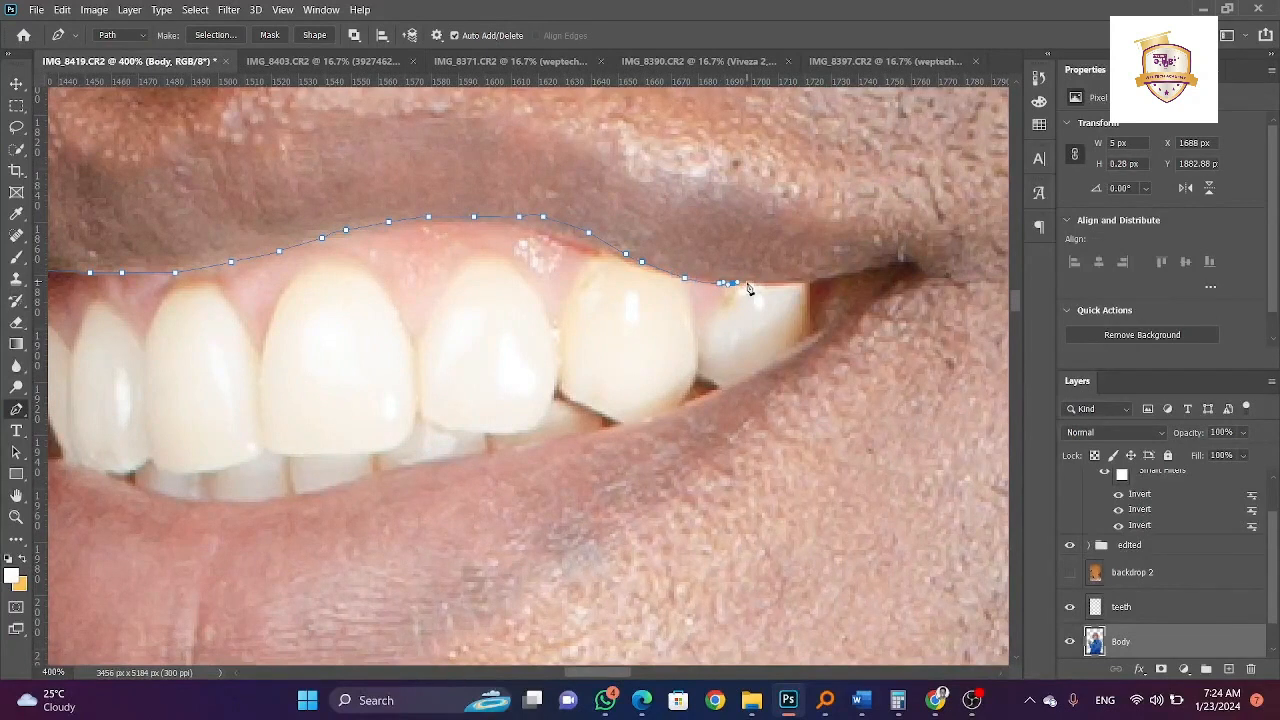
{"action": "left_click", "coordinate": [889, 328]}
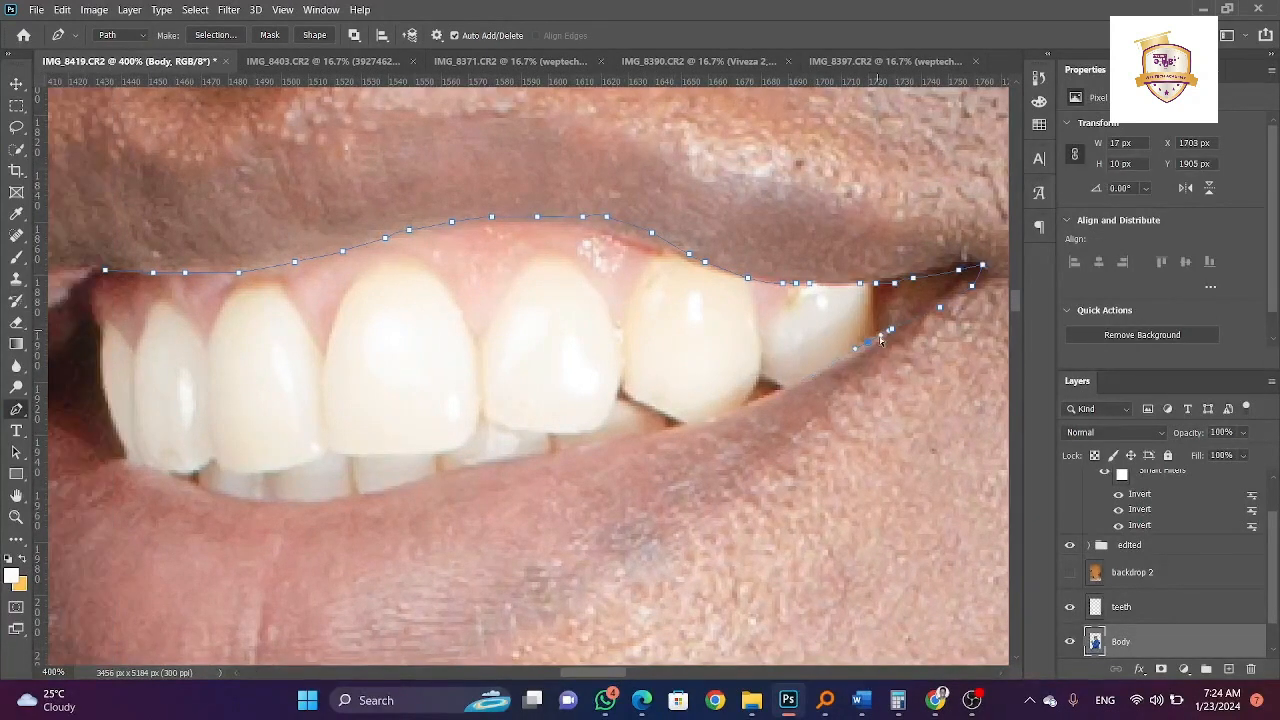
- Trace the path around the lower lip's outer edge above the chin and up its side toward the dark mouth corner
{"action": "left_click", "coordinate": [785, 435]}
{"action": "left_click_drag", "start_coordinate": [541, 629], "coordinate": [514, 638]}
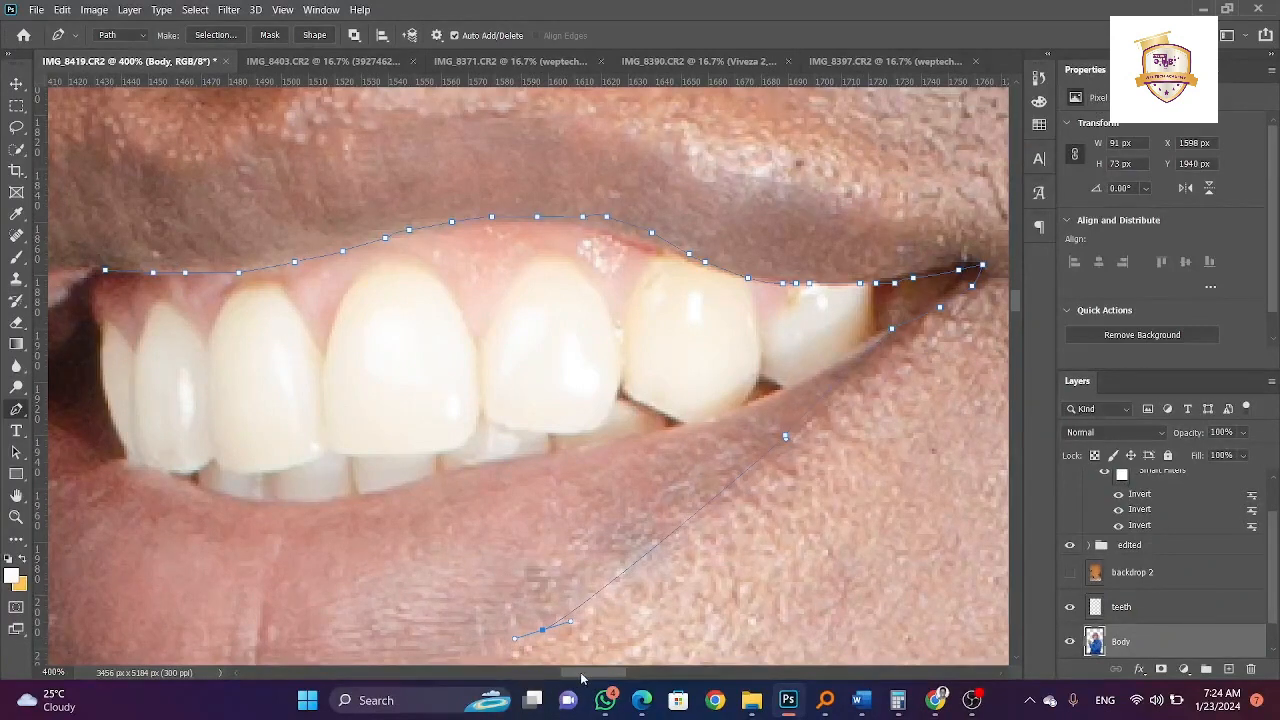
{"action": "left_click_drag", "start_coordinate": [582, 675], "coordinate": [561, 675]}
{"action": "scroll", "coordinate": [594, 604], "scroll_direction": "down", "scroll_amount": 2}
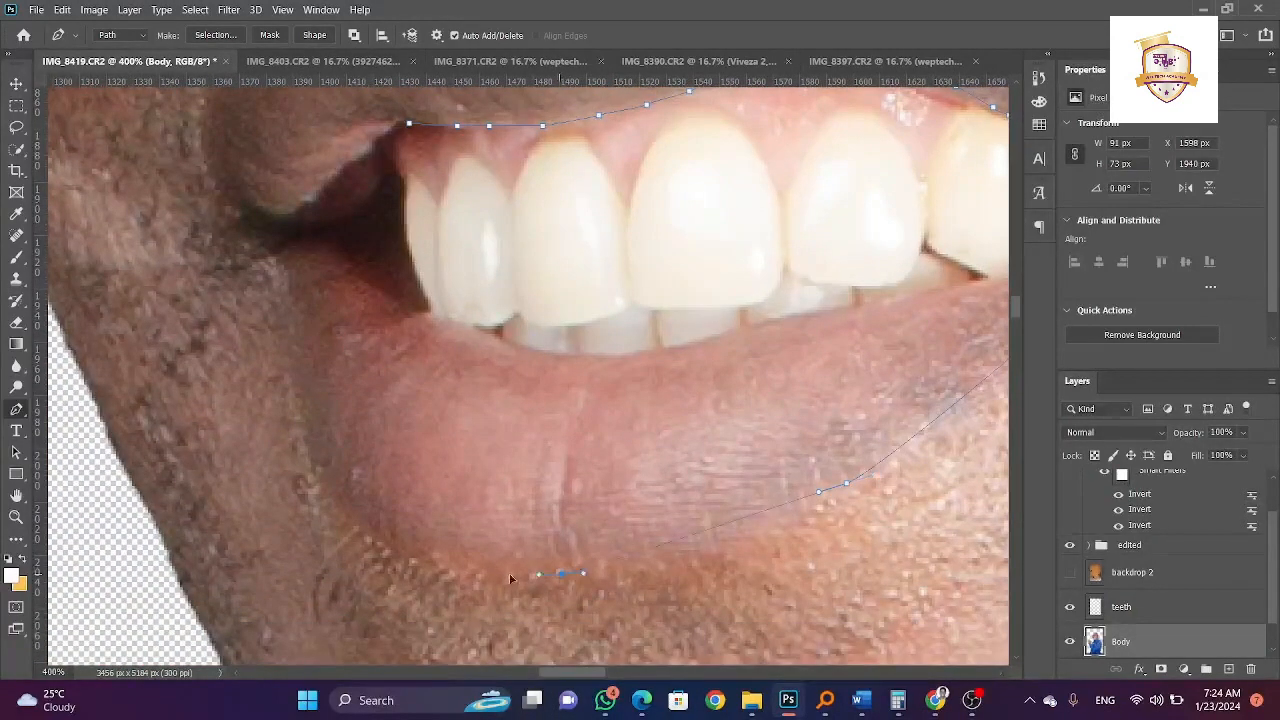
{"action": "left_click", "coordinate": [433, 563]}
{"action": "left_click", "coordinate": [337, 498]}
{"action": "left_click", "coordinate": [311, 405]}
- Carry the path around the dark mouth corner and close it at its starting point beside the upper gum
{"action": "left_click_drag", "start_coordinate": [313, 338], "coordinate": [313, 313]}
{"action": "left_click", "coordinate": [308, 286]}
{"action": "left_click", "coordinate": [297, 264]}
{"action": "left_click", "coordinate": [284, 243]}
{"action": "left_click_drag", "start_coordinate": [283, 207], "coordinate": [310, 181]}
{"action": "left_click", "coordinate": [321, 152]}
{"action": "left_click", "coordinate": [333, 138]}
{"action": "left_click", "coordinate": [356, 124]}
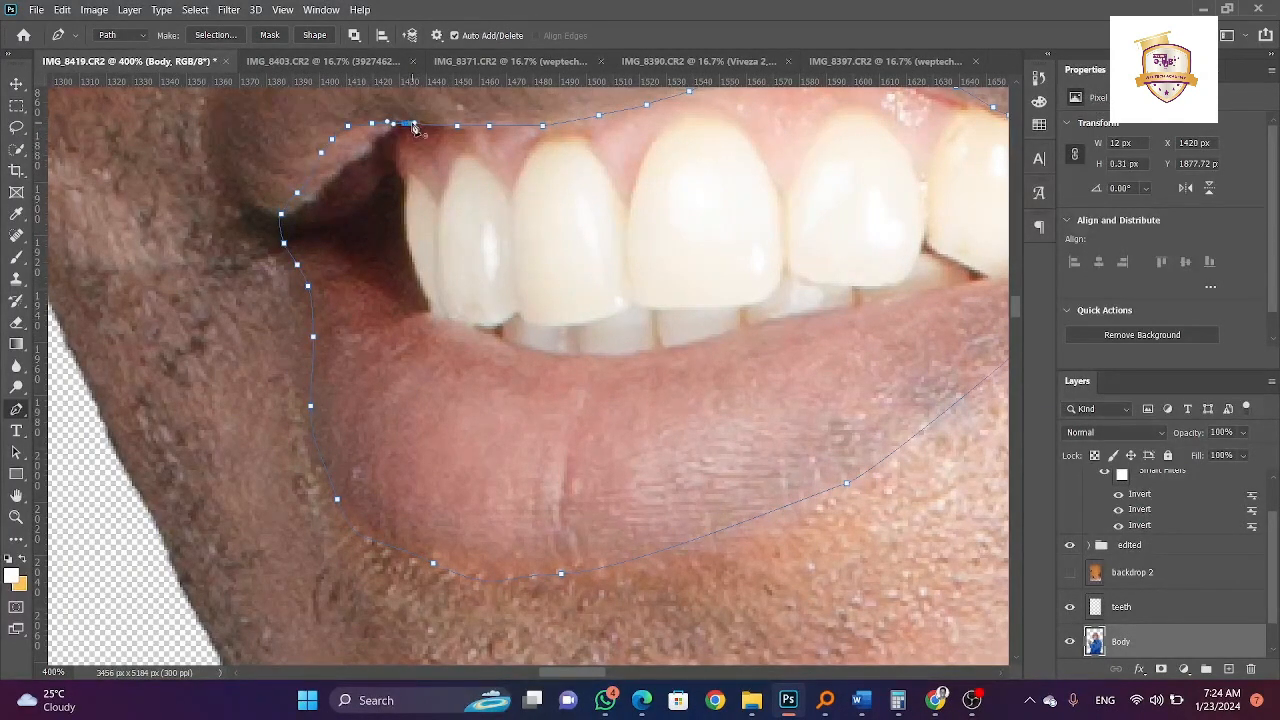
{"action": "left_click", "coordinate": [412, 126]}
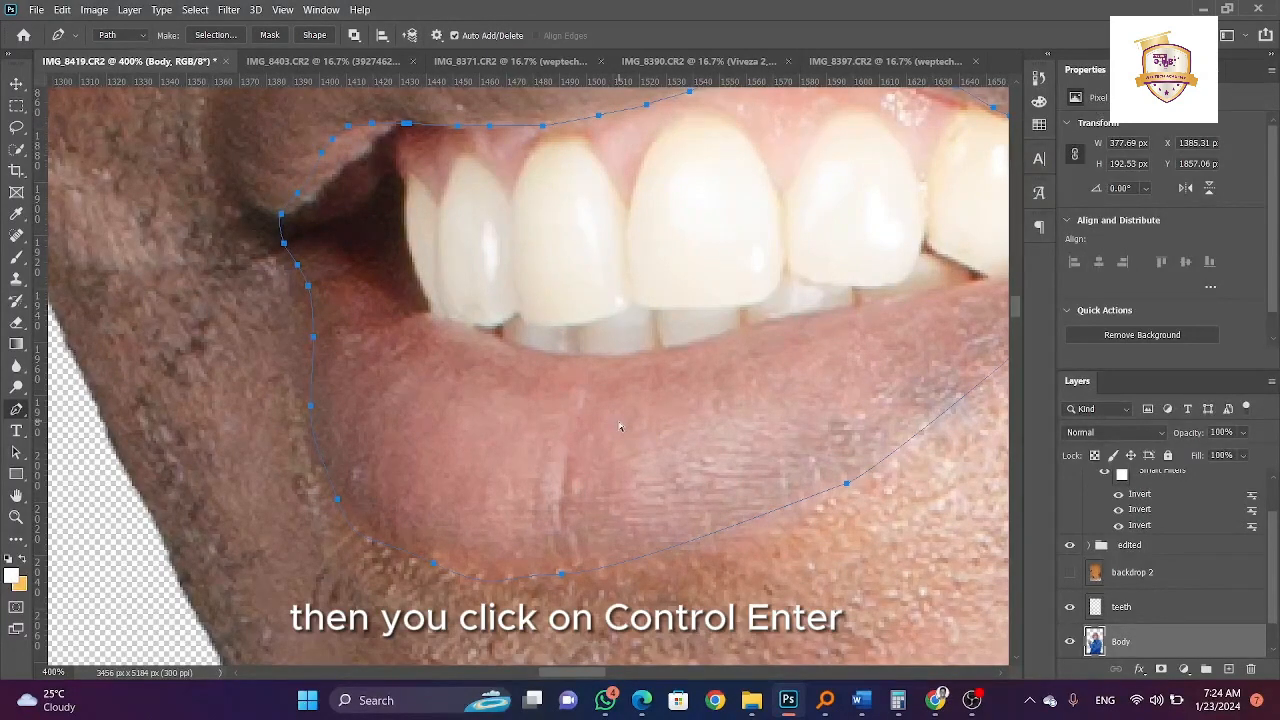
- Convert the closed lip path to a selection, copy it from Body onto a new layer and name that layer "Lips"
{"action": "key", "text": "ctrl+Return"}
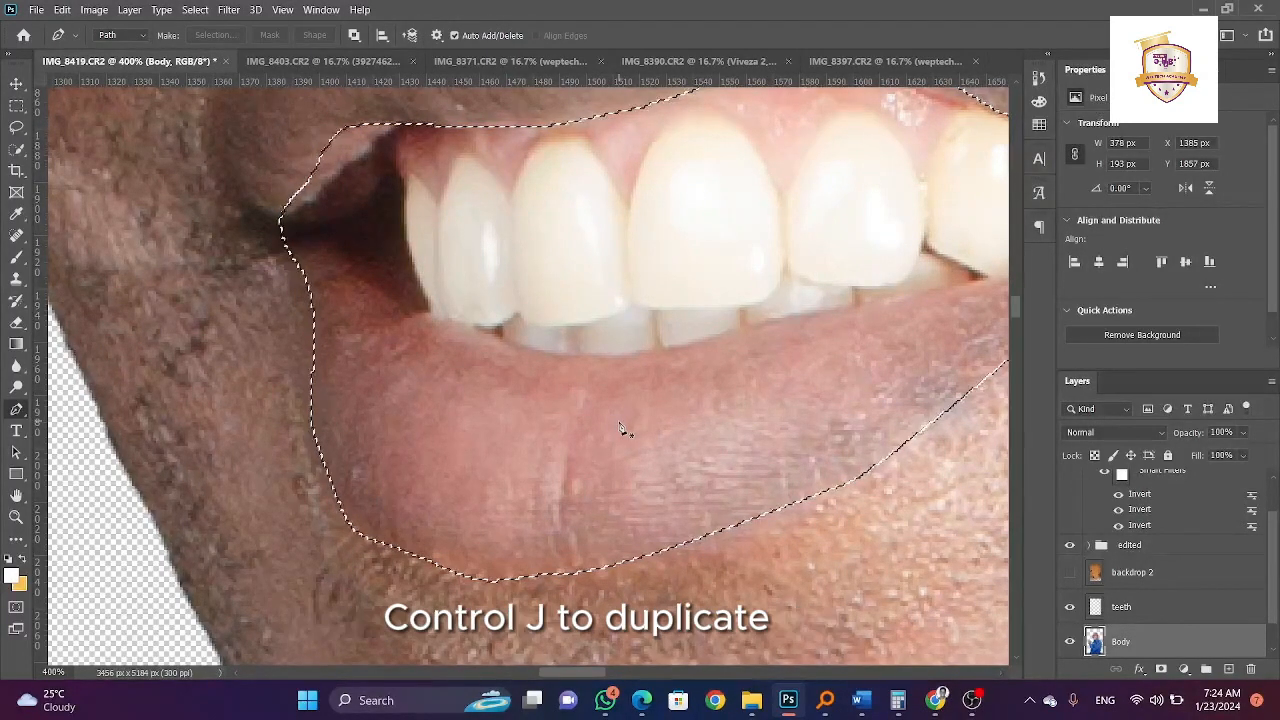
{"action": "key", "text": "ctrl+j"}
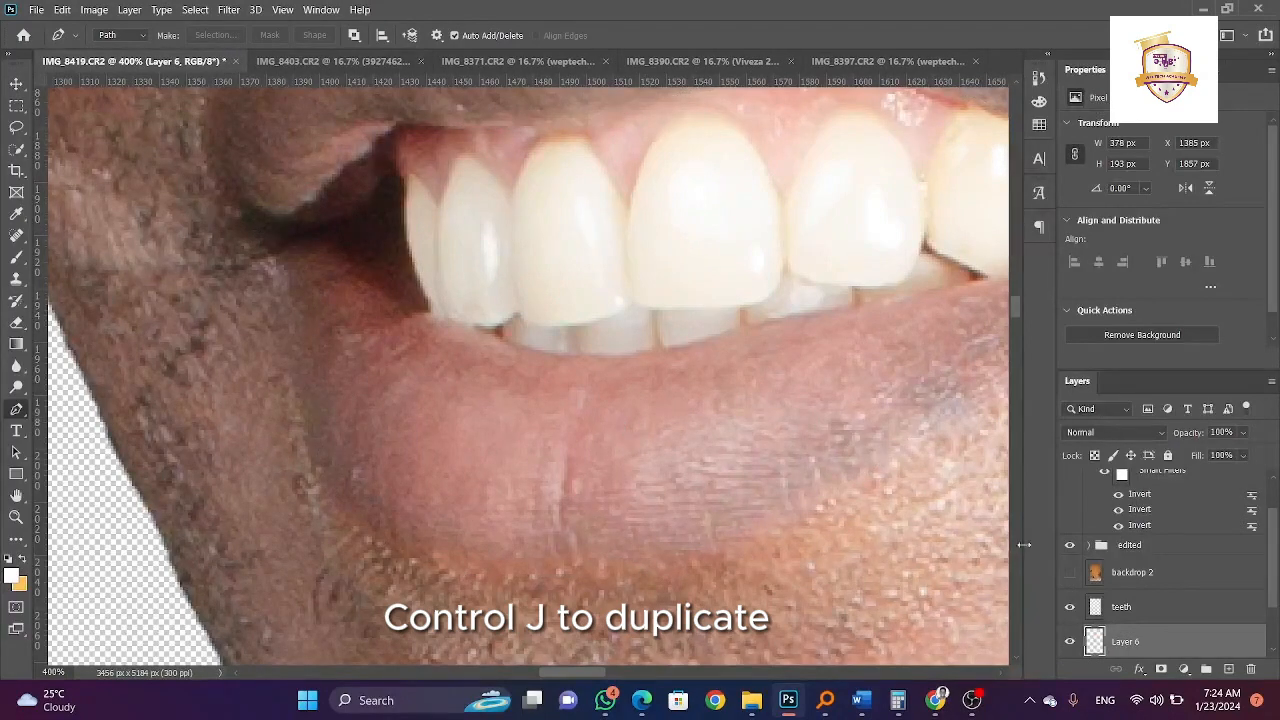
{"action": "double_click", "coordinate": [1124, 641]}
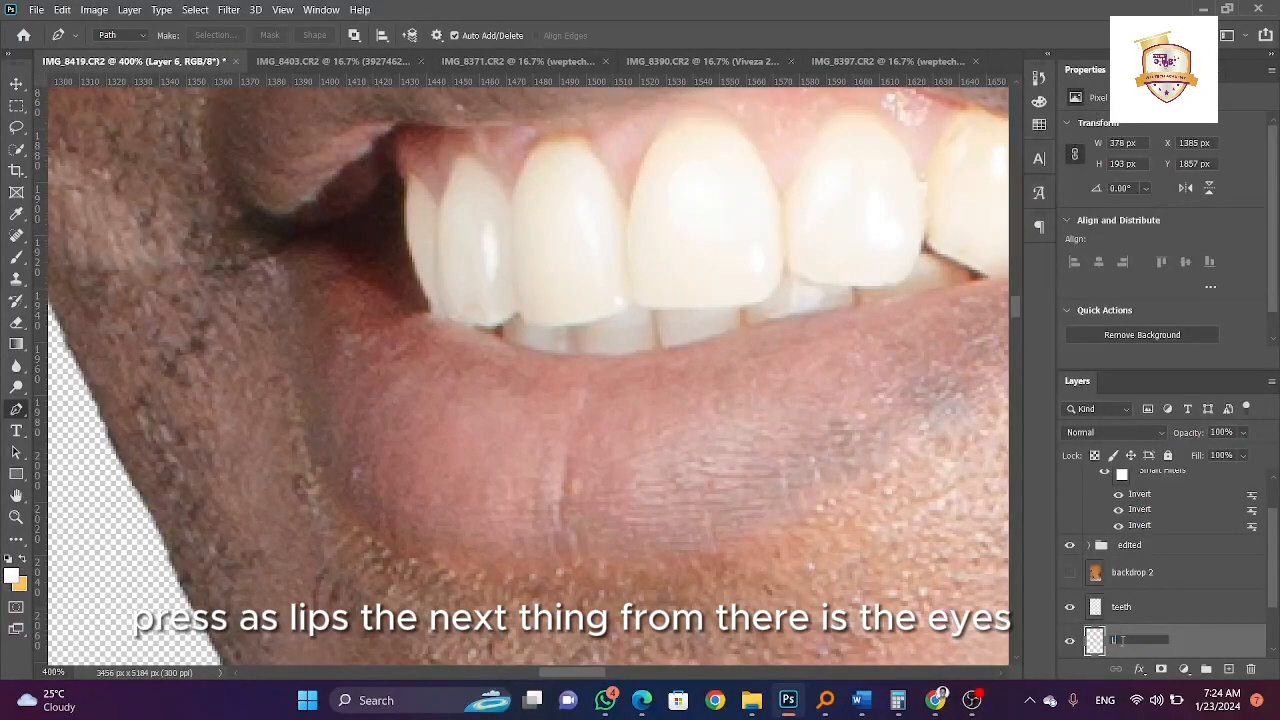
{"action": "type", "text": "Lips"}
{"action": "key", "text": "Return"}
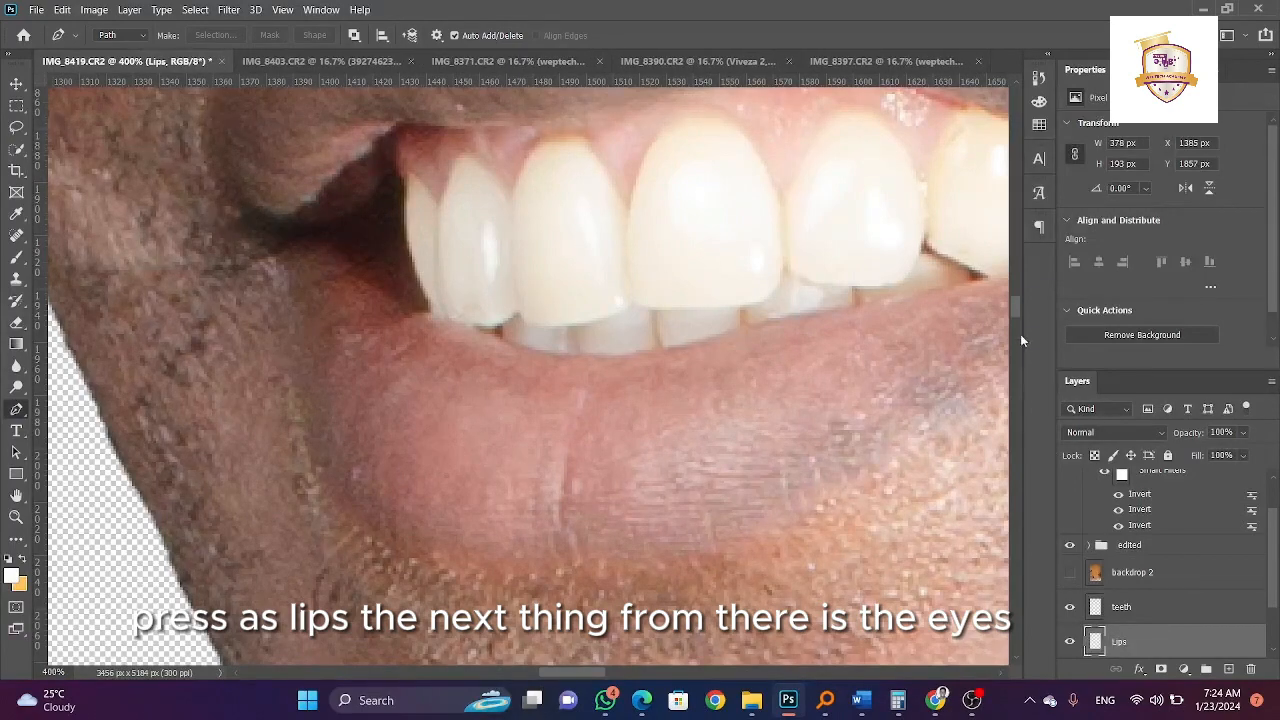
- Trace a closed Pen path around the opening of the man's right eye on the Body layer
{"action": "left_click_drag", "start_coordinate": [1017, 304], "coordinate": [1021, 253]}
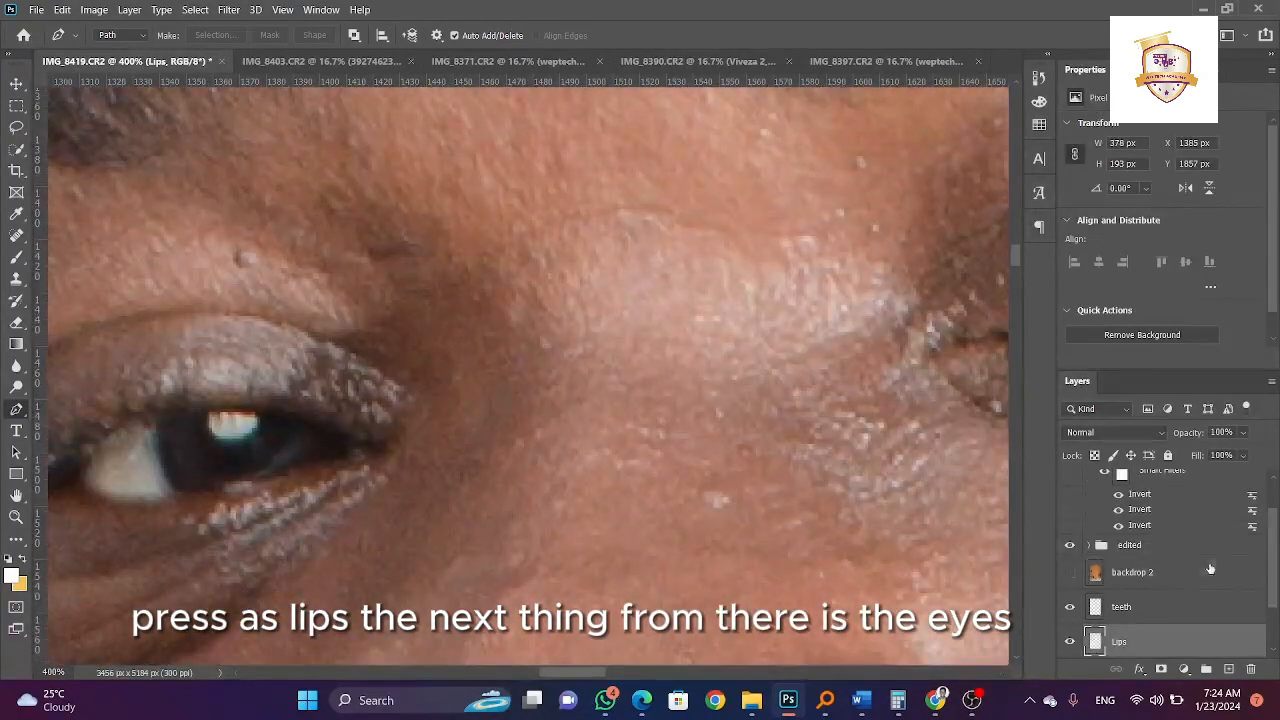
{"action": "scroll", "coordinate": [1210, 569], "scroll_direction": "down", "scroll_amount": 2}
{"action": "left_click", "coordinate": [1176, 608]}
{"action": "left_click_drag", "start_coordinate": [582, 672], "coordinate": [567, 682]}
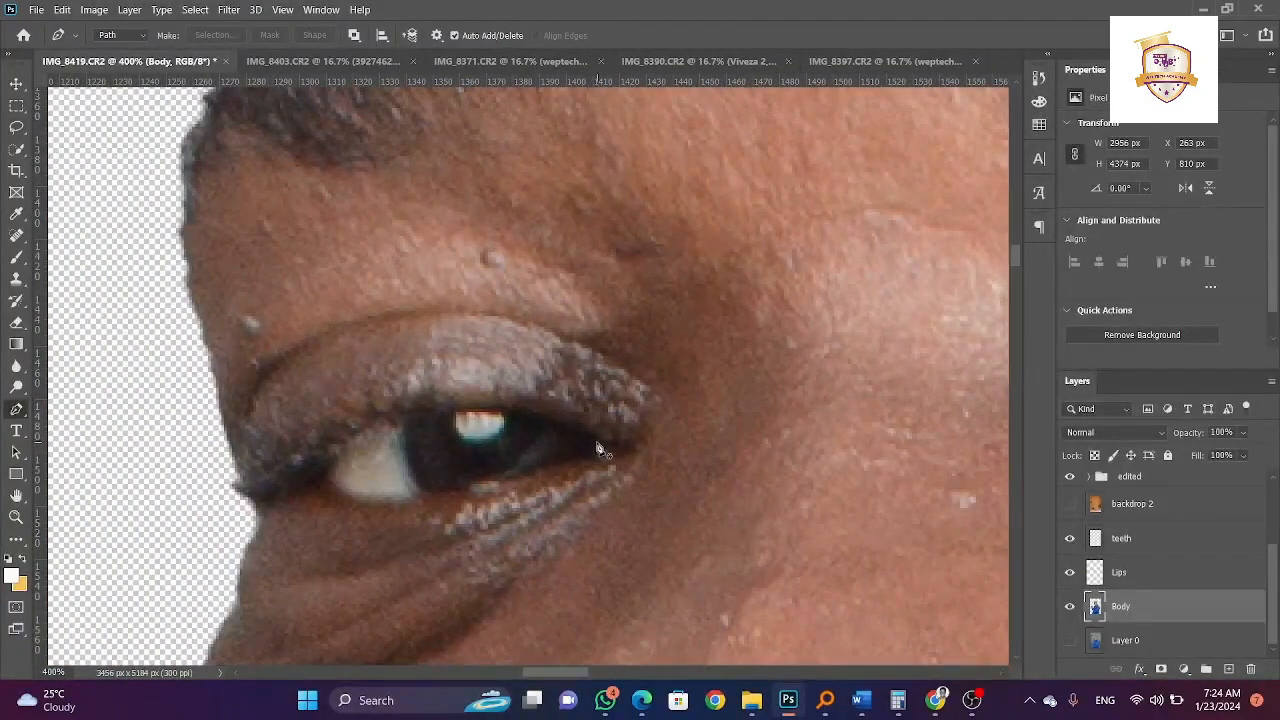
{"action": "left_click", "coordinate": [16, 126]}
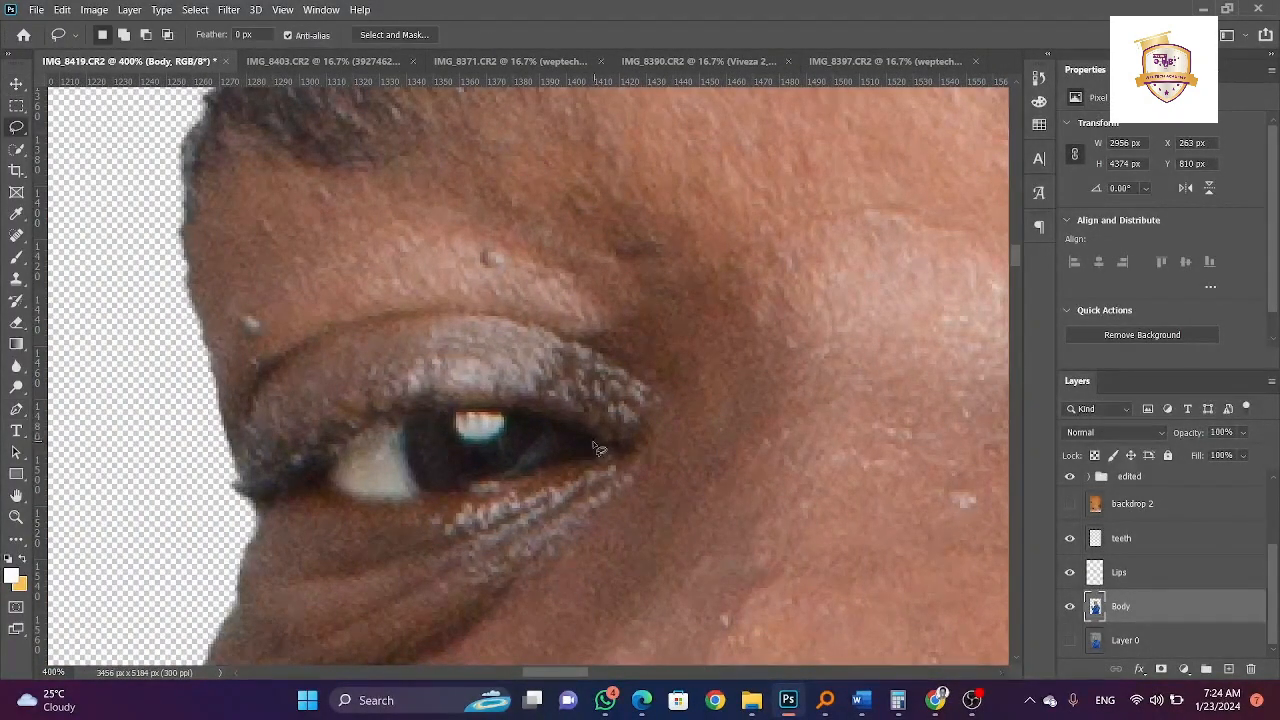
{"action": "left_click", "coordinate": [16, 409]}
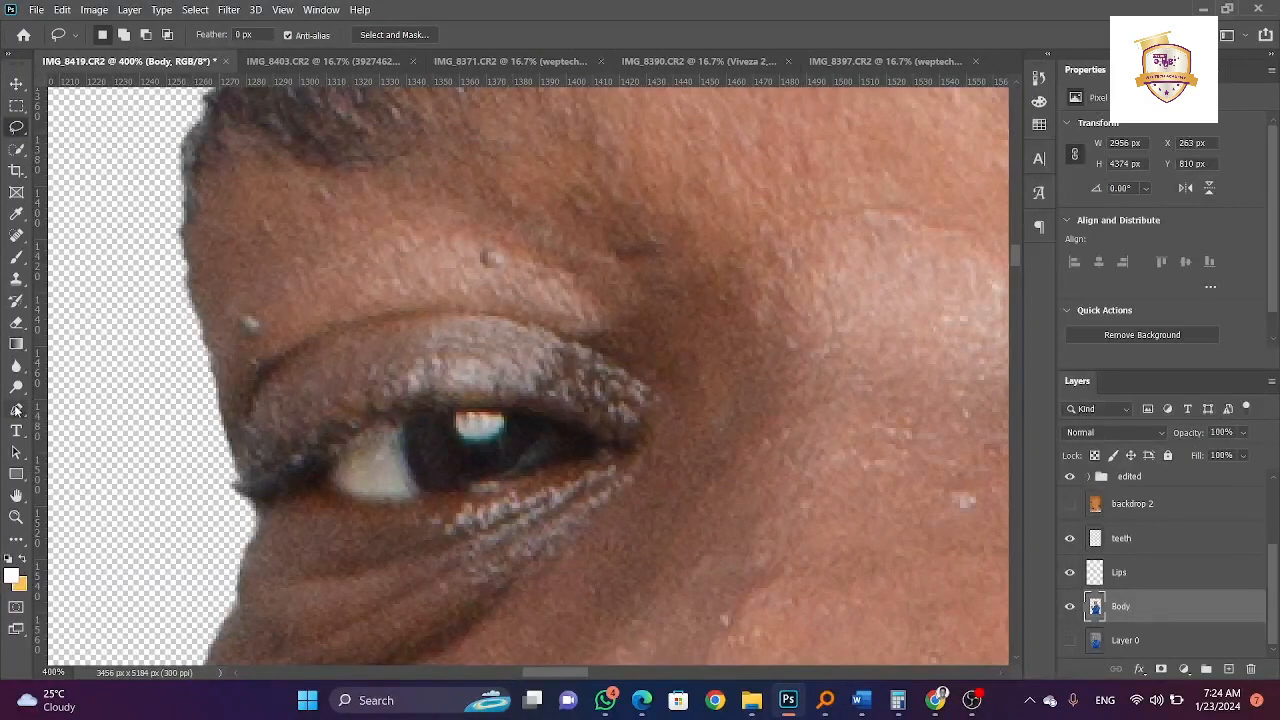
{"action": "mouse_move", "coordinate": [602, 444]}
{"action": "left_mouse_down"}
{"action": "mouse_move", "coordinate": [493, 410]}
{"action": "mouse_move", "coordinate": [410, 414]}
{"action": "mouse_move", "coordinate": [357, 431]}
{"action": "mouse_move", "coordinate": [316, 486]}
{"action": "mouse_move", "coordinate": [439, 495]}
{"action": "left_mouse_up"}
{"action": "left_click_drag", "start_coordinate": [520, 483], "coordinate": [606, 454]}
{"action": "left_click", "coordinate": [602, 443]}
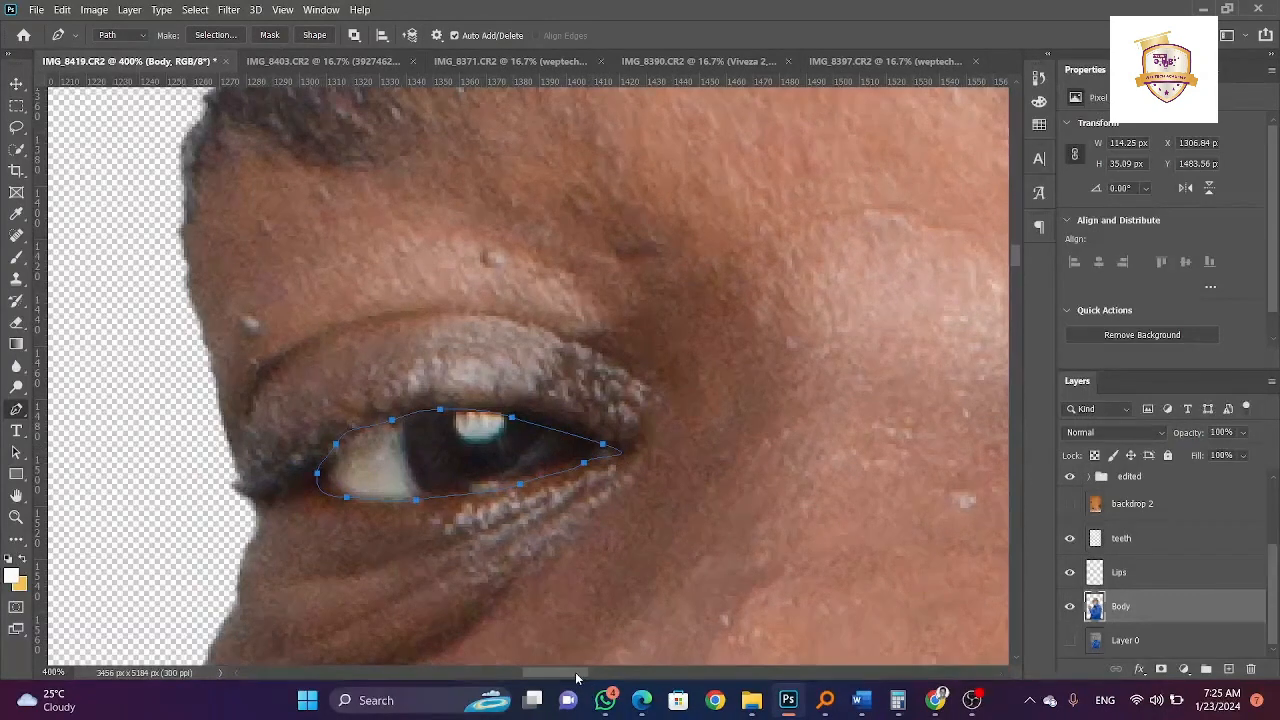
- Add a second closed path around the opening of the man's left eye
{"action": "left_click_drag", "start_coordinate": [575, 677], "coordinate": [644, 677]}
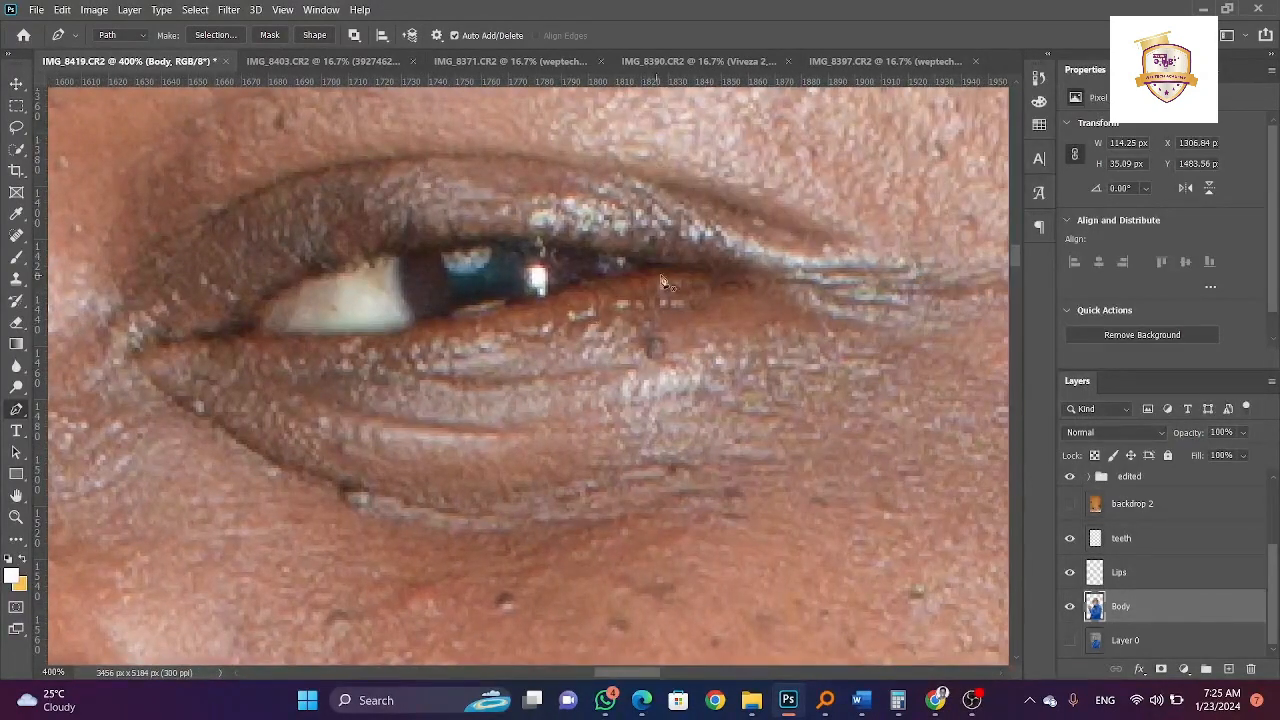
{"action": "left_click_drag", "start_coordinate": [588, 284], "coordinate": [423, 327]}
{"action": "left_click", "coordinate": [396, 332]}
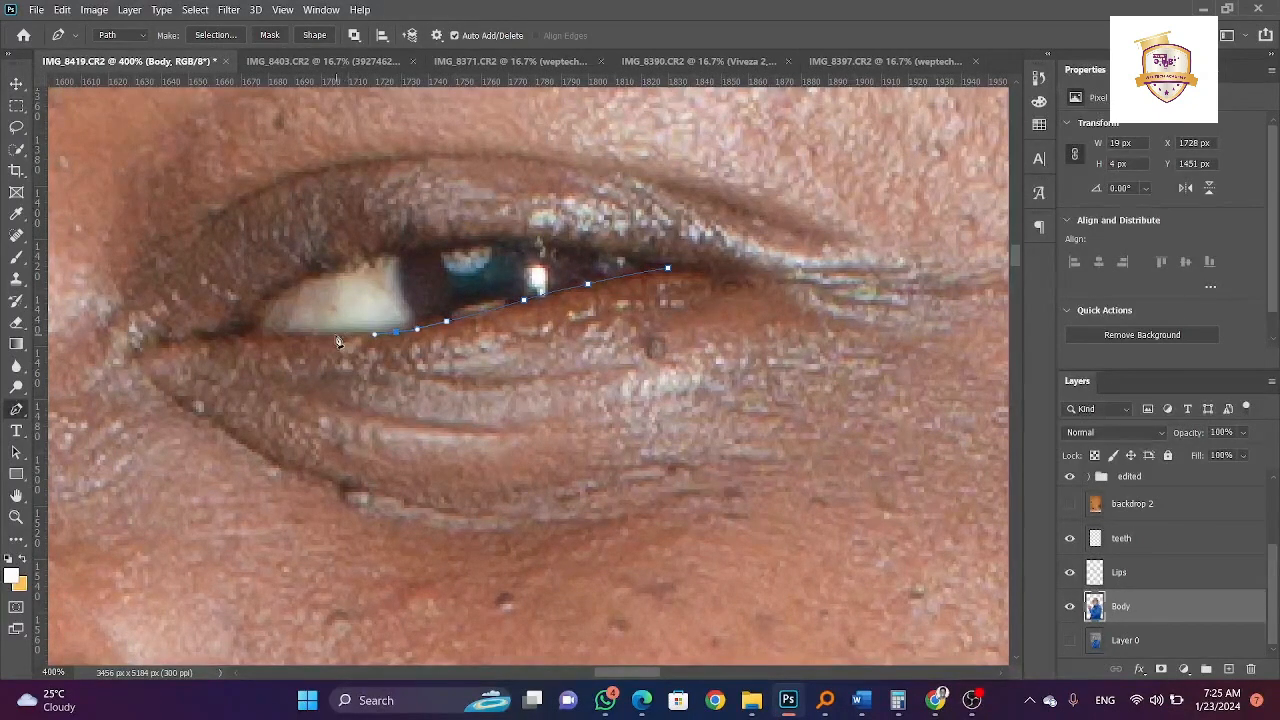
{"action": "left_click_drag", "start_coordinate": [334, 334], "coordinate": [692, 284]}
{"action": "left_click", "coordinate": [241, 326]}
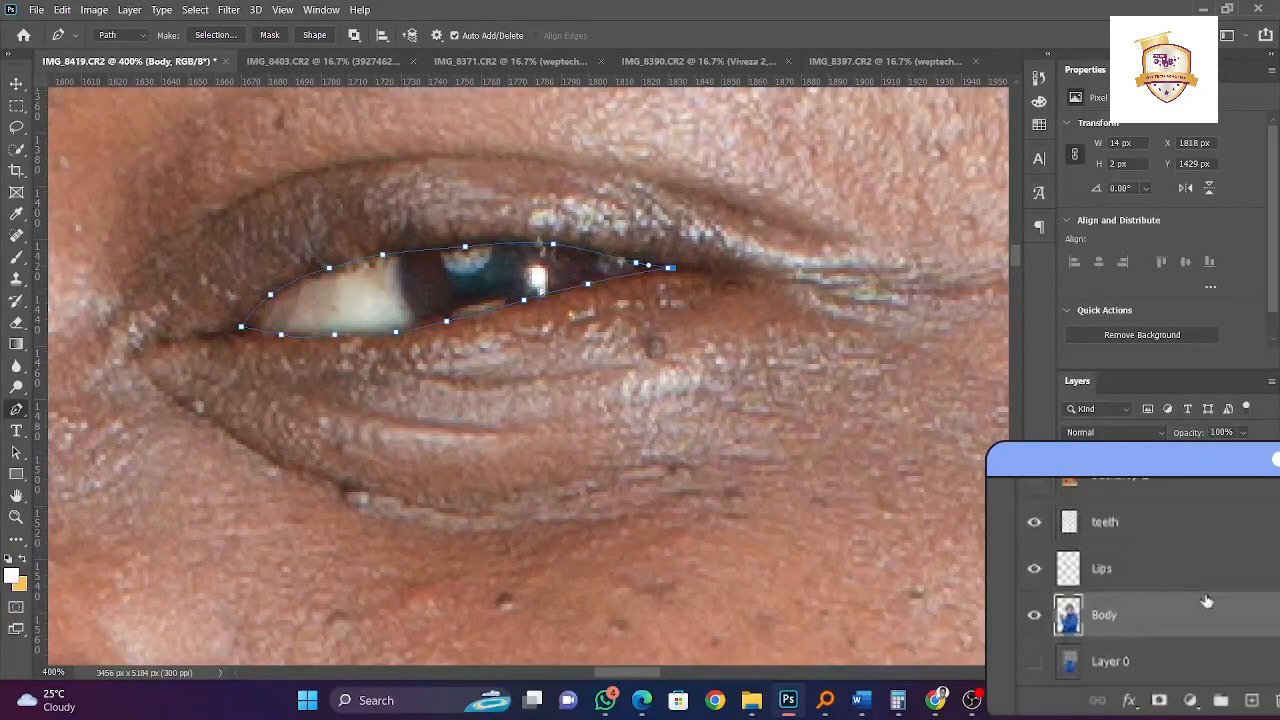
- Convert both eye paths to a selection, copy them from Body onto a new layer and name that layer "eyes"
{"action": "key", "text": "ctrl+Return"}
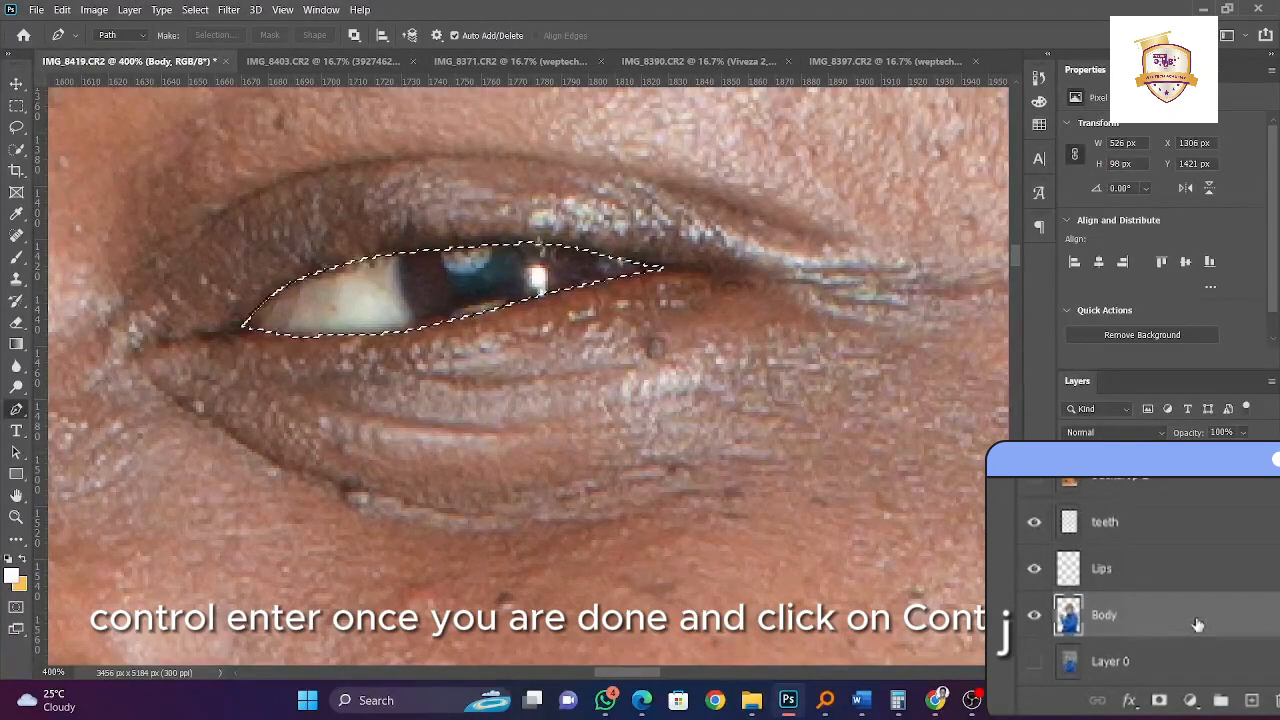
{"action": "key", "text": "ctrl+j"}
{"action": "double_click", "coordinate": [1128, 616]}
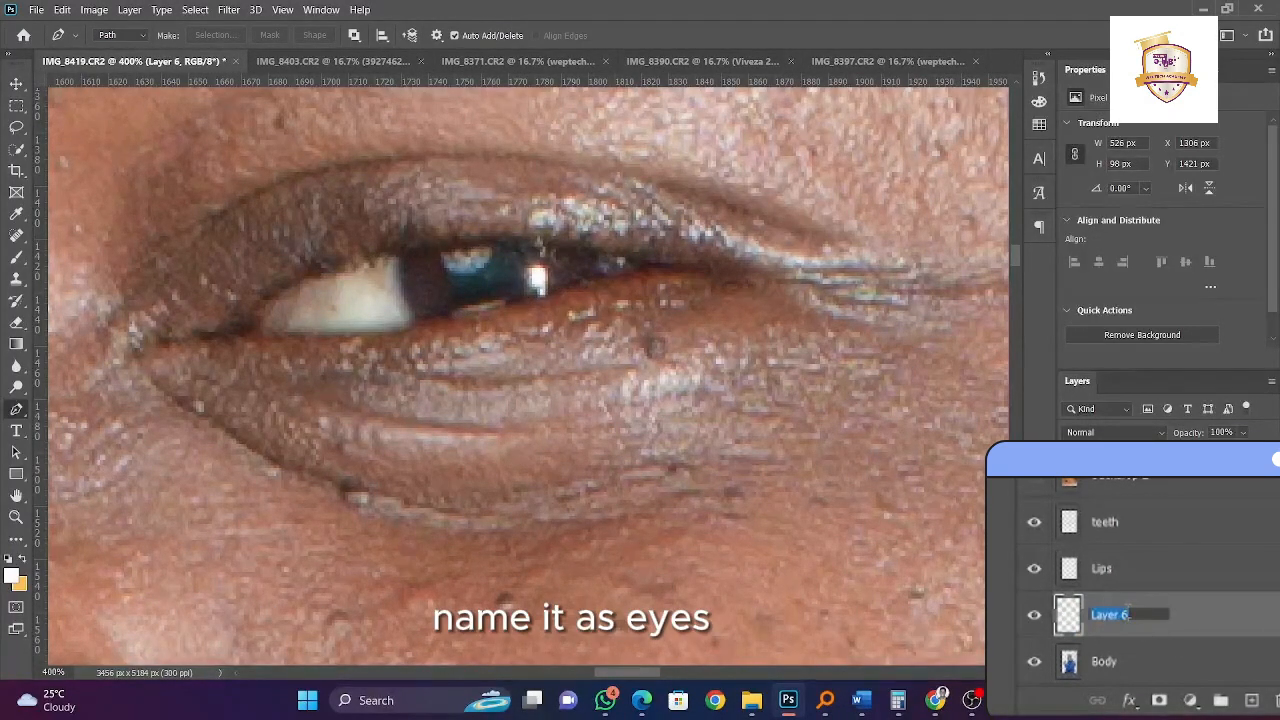
{"action": "type", "text": "eyes"}
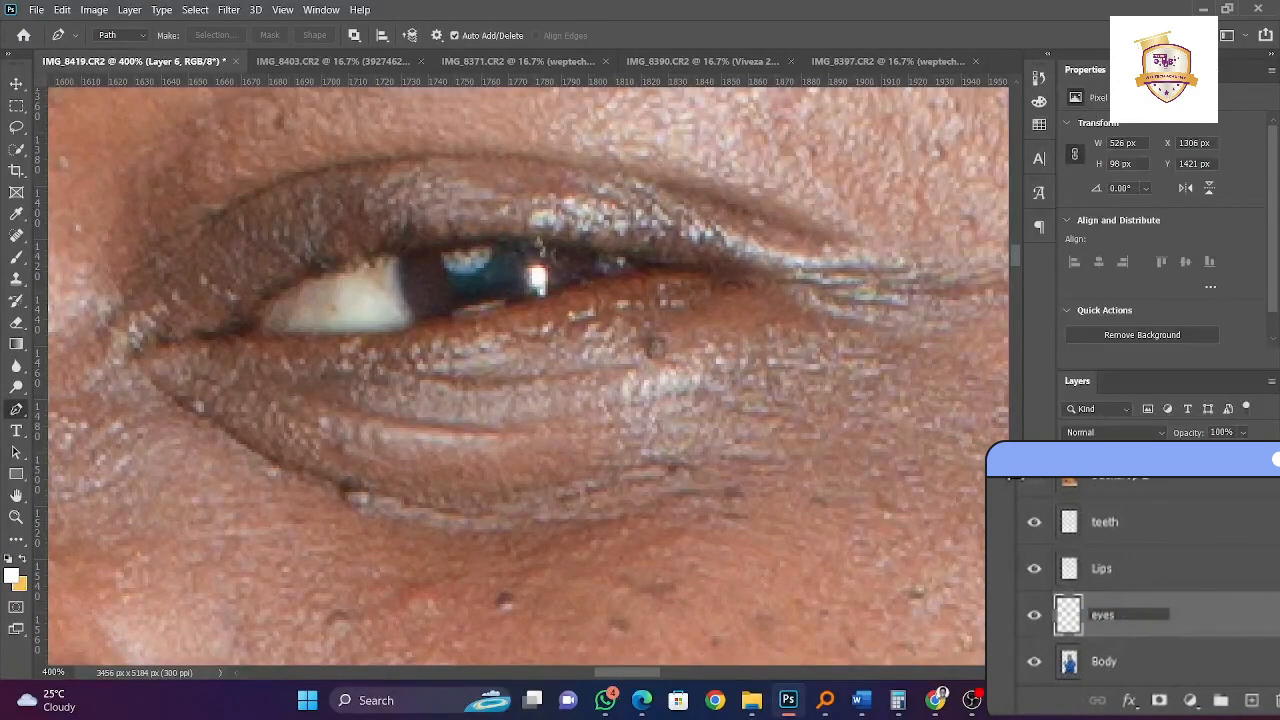
{"action": "key", "text": "Return"}
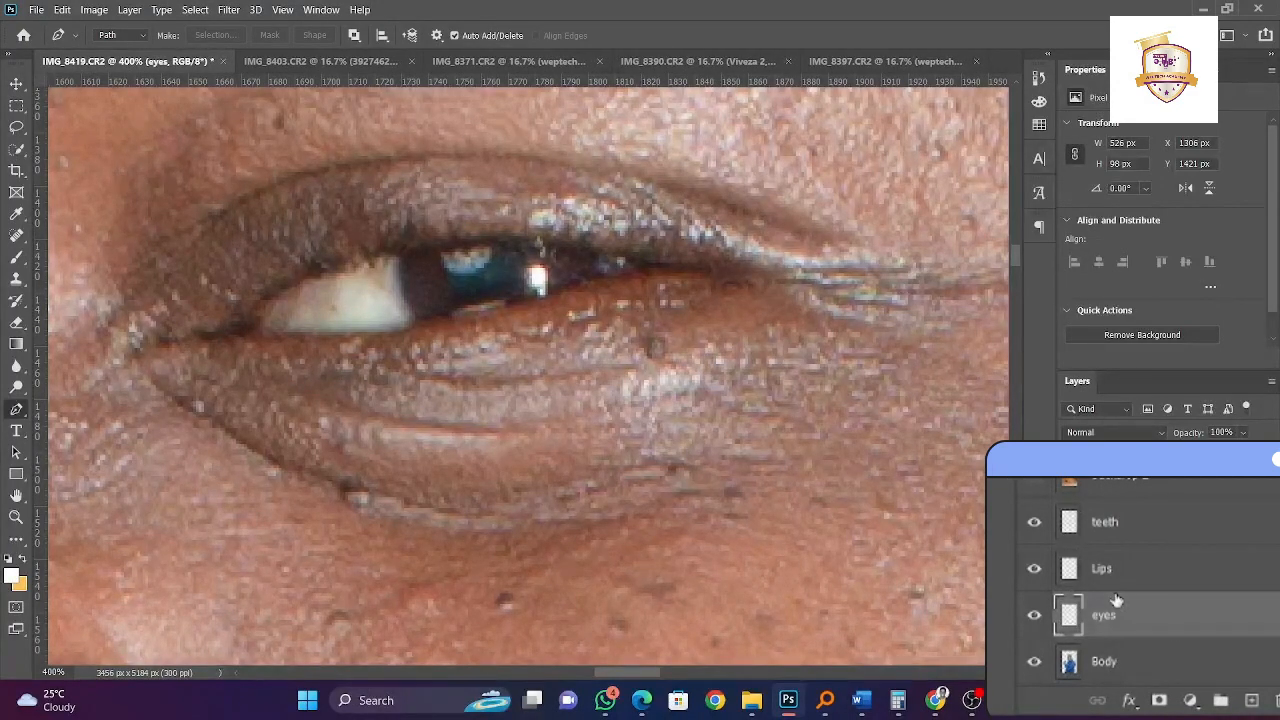
- Trace a Pen path along the shirt collar's upper edge, from the back of the neck down to beneath the chin
{"action": "key", "text": "ctrl+minus"}
{"action": "key", "text": "ctrl+minus"}
{"action": "key", "text": "ctrl+minus"}
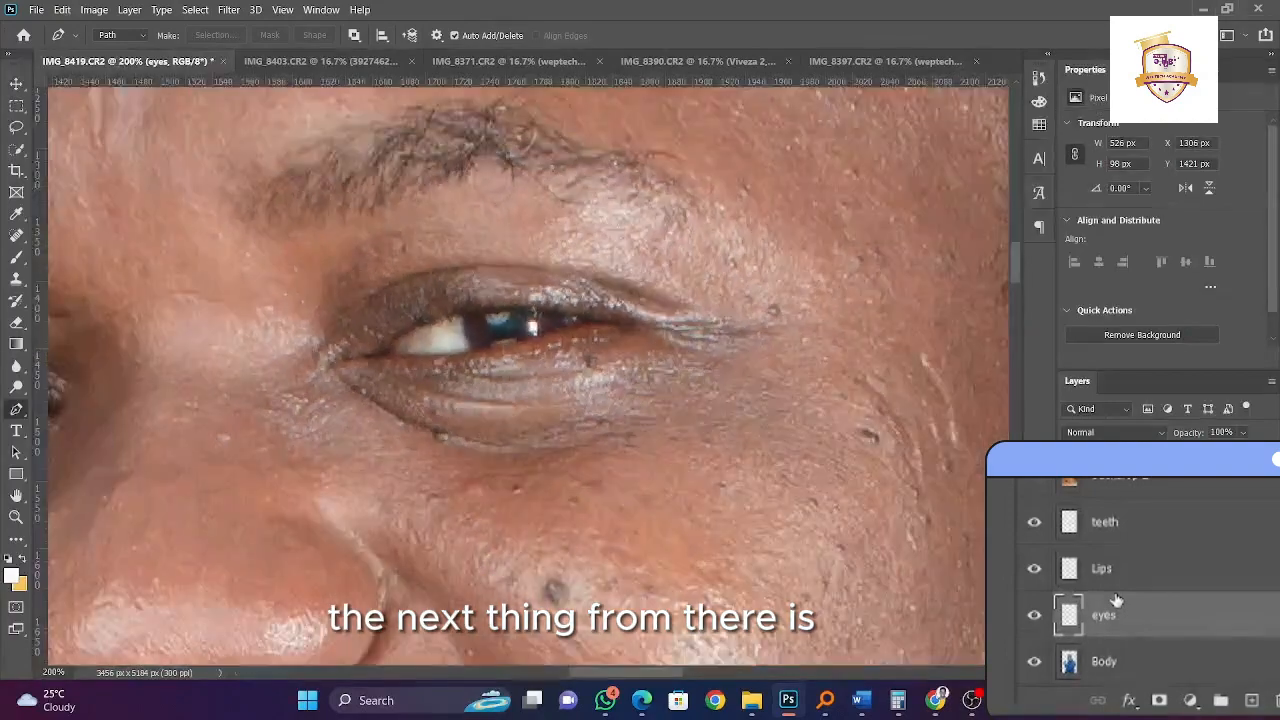
{"action": "scroll", "coordinate": [598, 537], "scroll_direction": "down", "scroll_amount": 10}
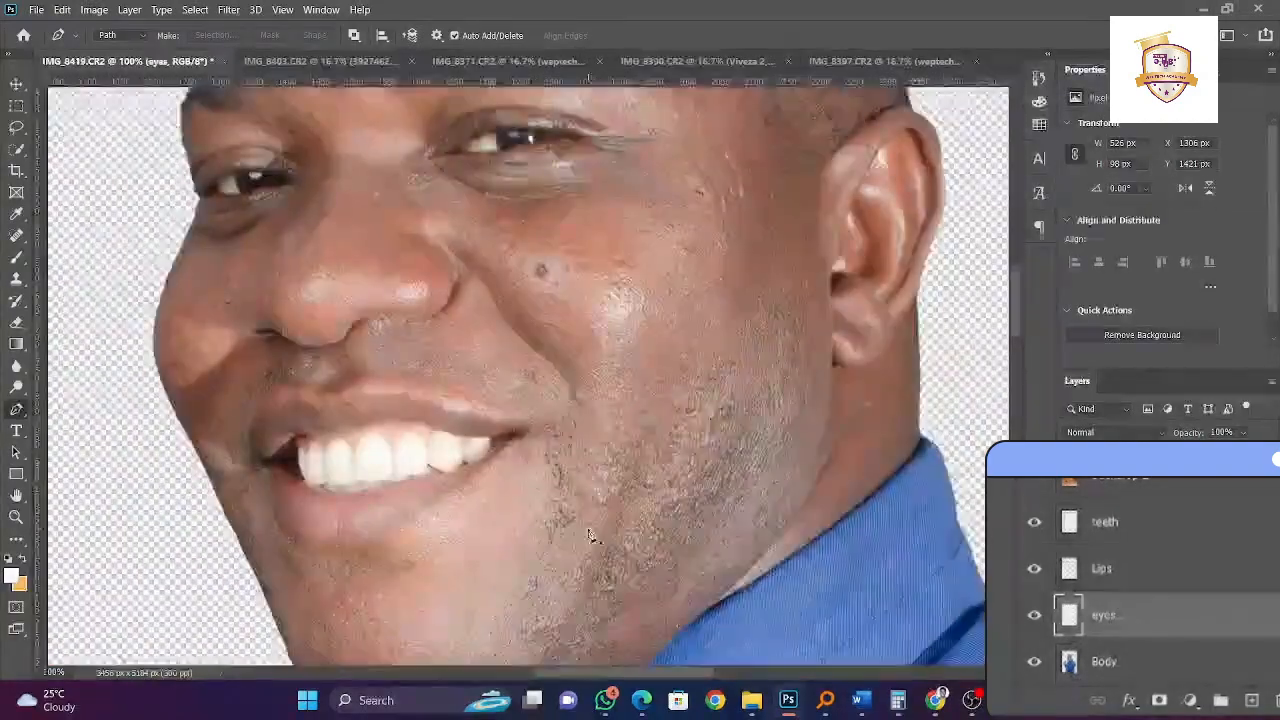
{"action": "scroll", "coordinate": [598, 537], "scroll_direction": "down", "scroll_amount": 2}
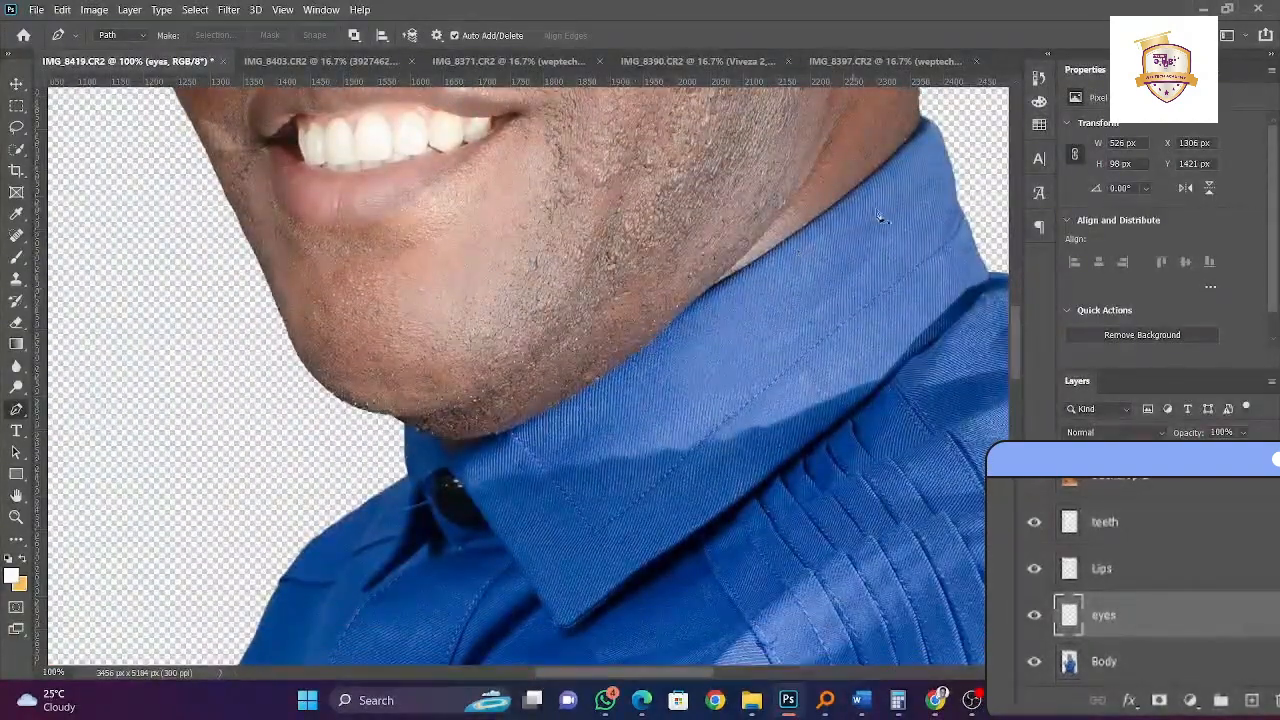
{"action": "left_click", "coordinate": [922, 113]}
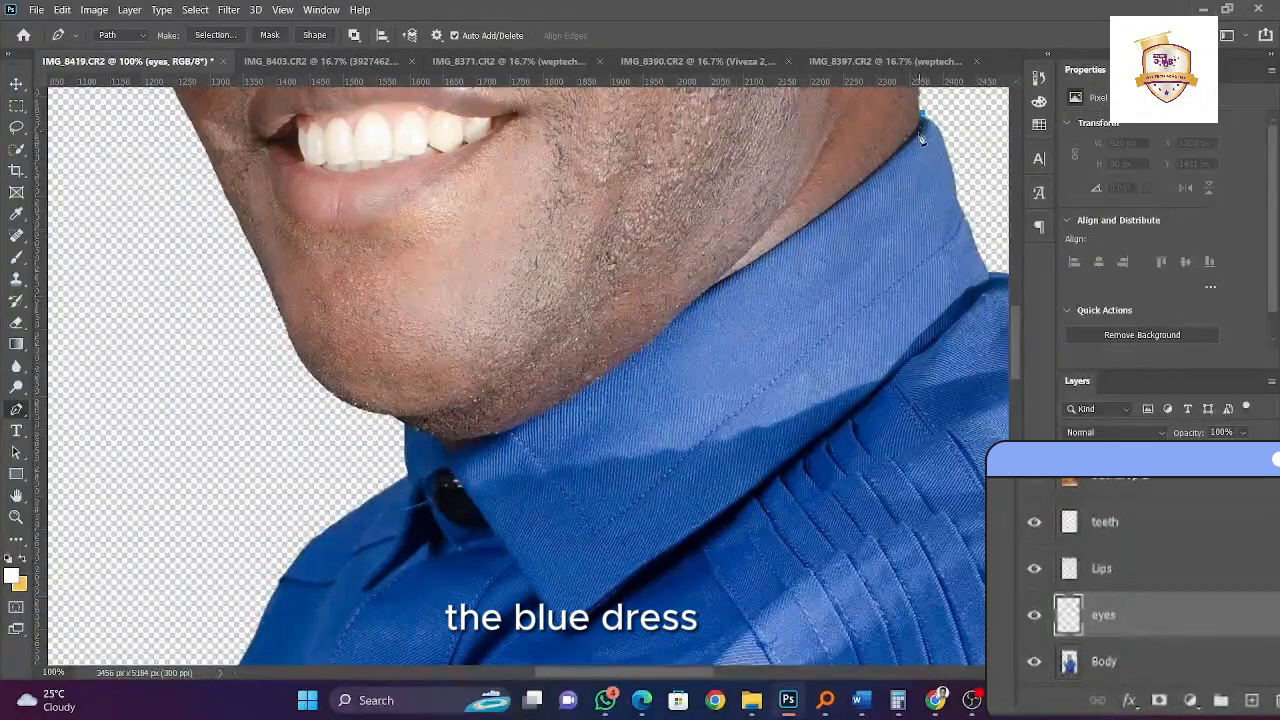
{"action": "left_click_drag", "start_coordinate": [917, 136], "coordinate": [864, 183]}
{"action": "left_click", "coordinate": [830, 226]}
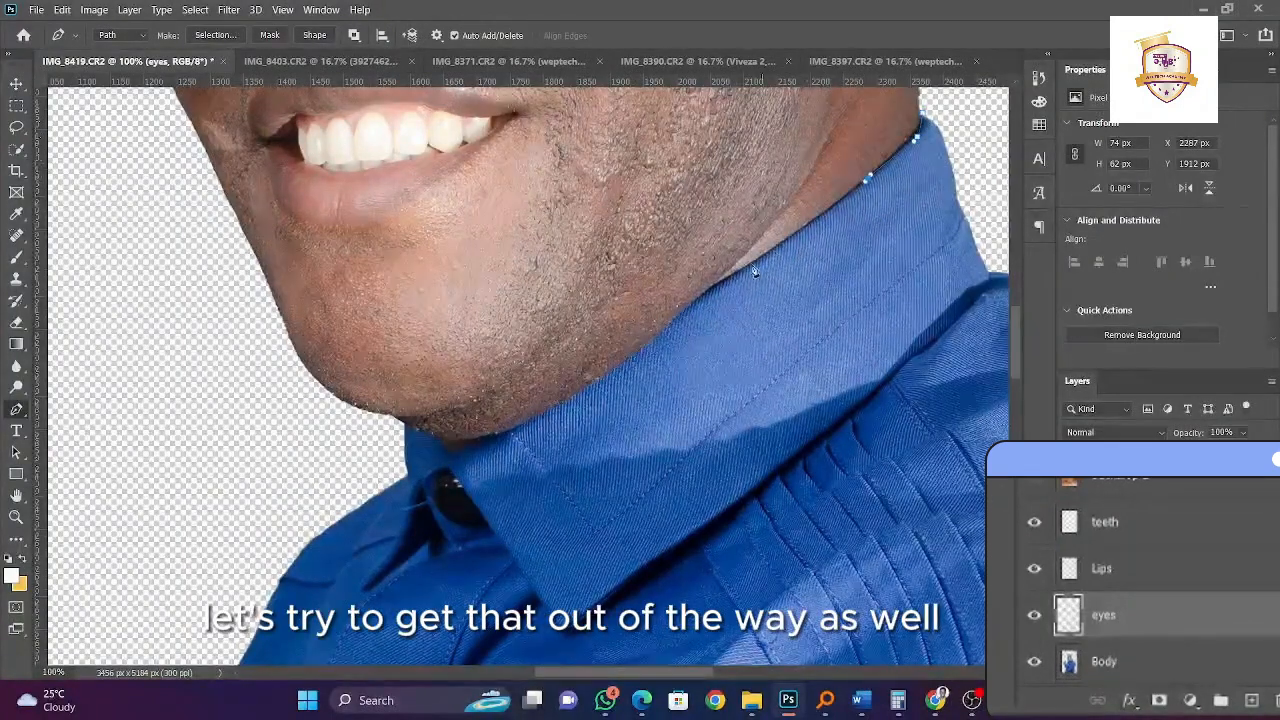
{"action": "left_click", "coordinate": [753, 270]}
{"action": "left_click", "coordinate": [704, 302]}
{"action": "left_click", "coordinate": [610, 370]}
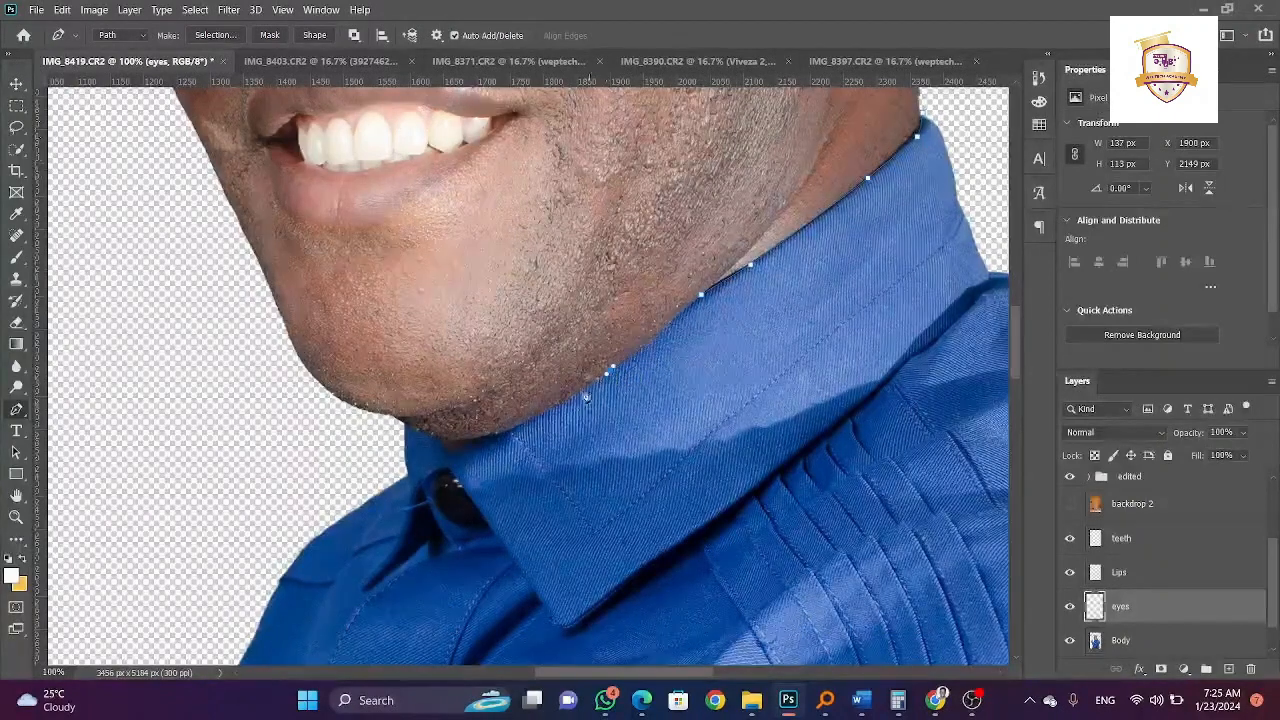
{"action": "key", "text": "ctrl+z"}
{"action": "left_click", "coordinate": [650, 342]}
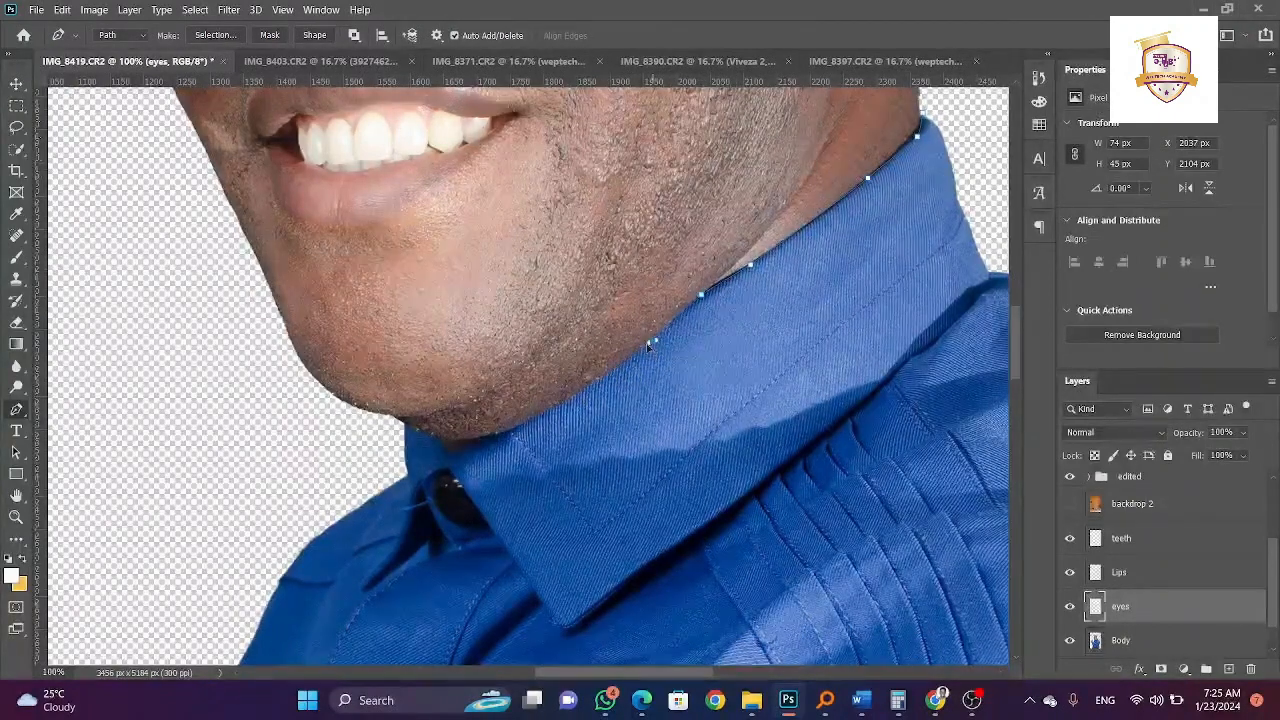
{"action": "left_click", "coordinate": [585, 393]}
{"action": "left_click", "coordinate": [518, 434]}
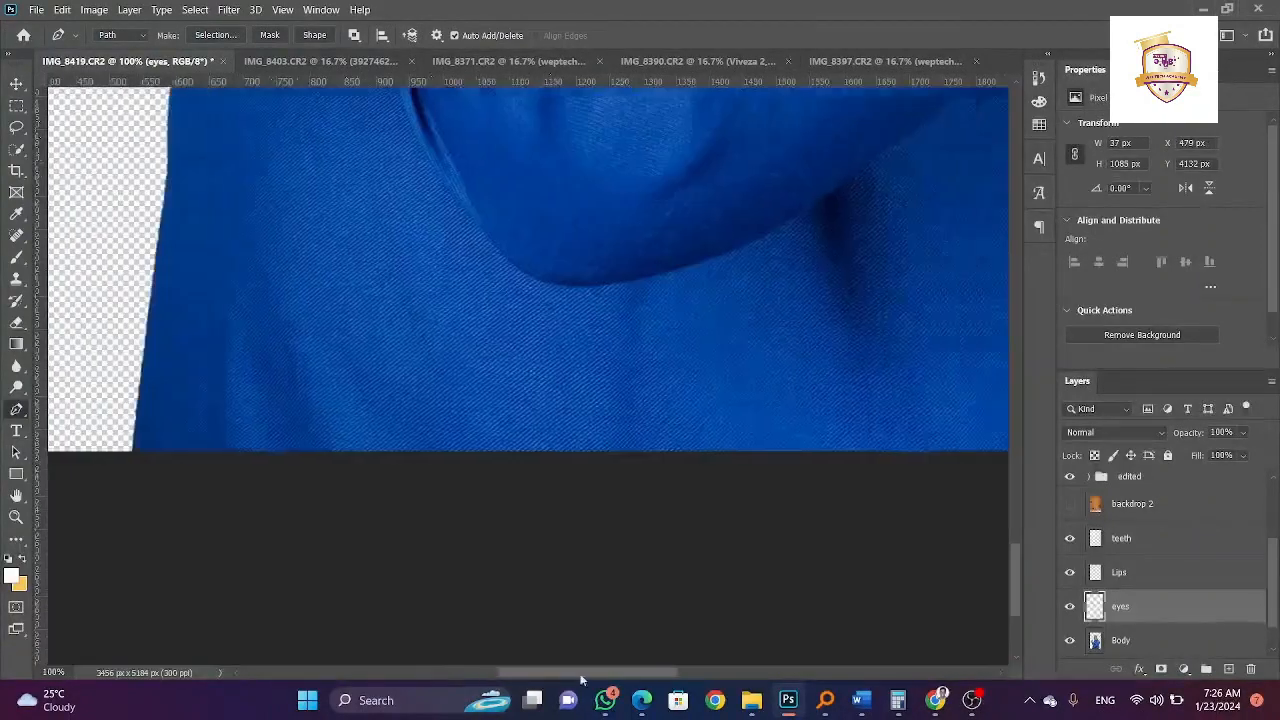
- Extend the path below the shirt and around the outside of his left arm and shoulder, closing it at the back of the collar
{"action": "left_click_drag", "start_coordinate": [580, 676], "coordinate": [765, 664]}
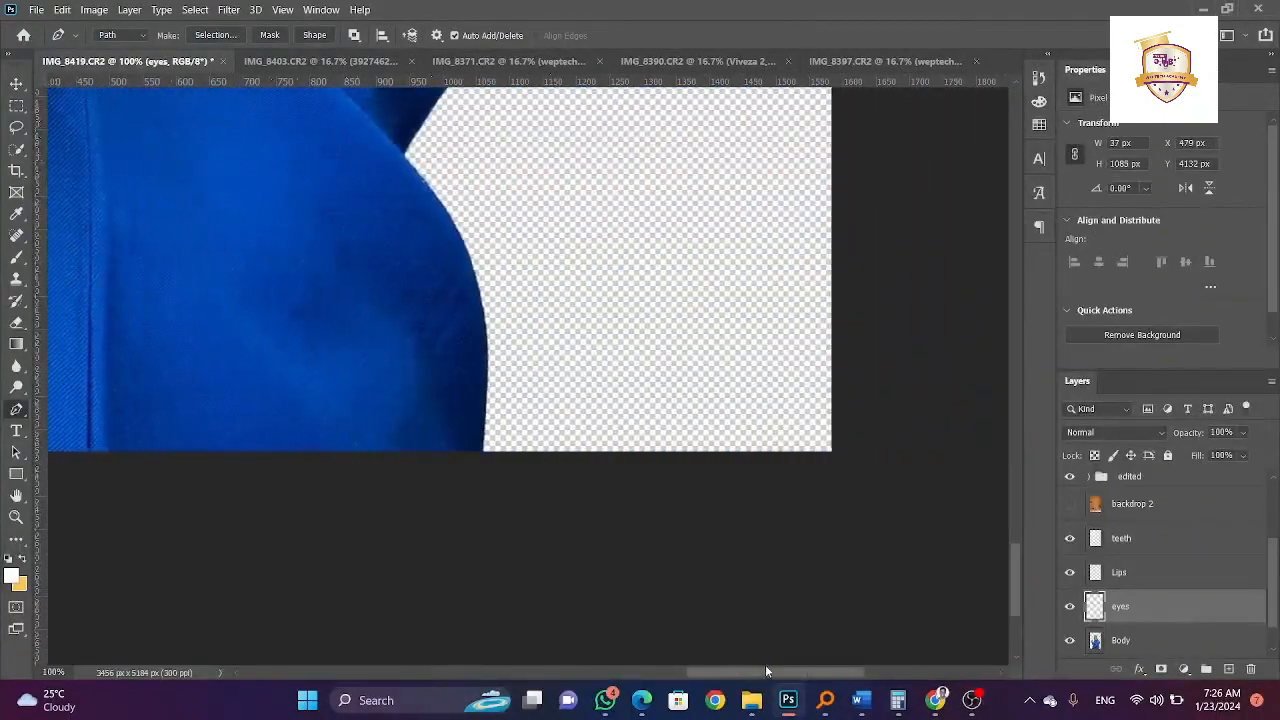
{"action": "left_click", "coordinate": [608, 494]}
{"action": "scroll", "coordinate": [614, 463], "scroll_direction": "up", "scroll_amount": 10}
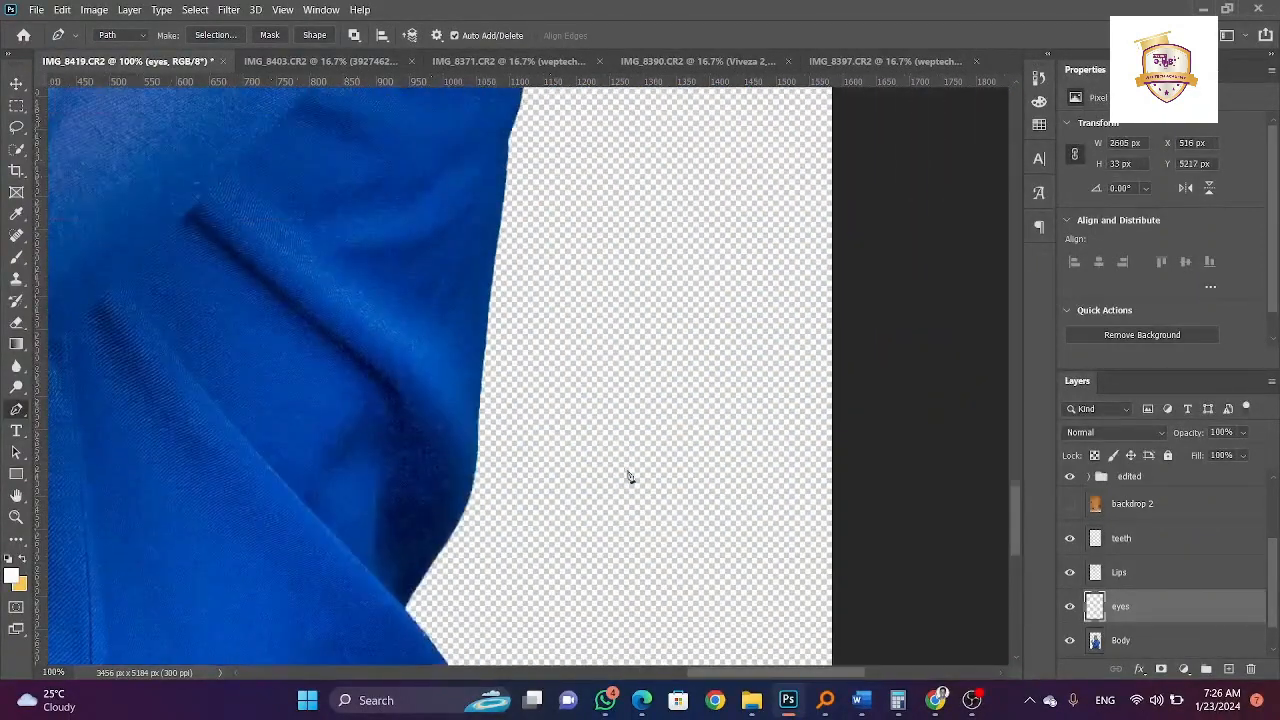
{"action": "scroll", "coordinate": [800, 365], "scroll_direction": "up", "scroll_amount": 8}
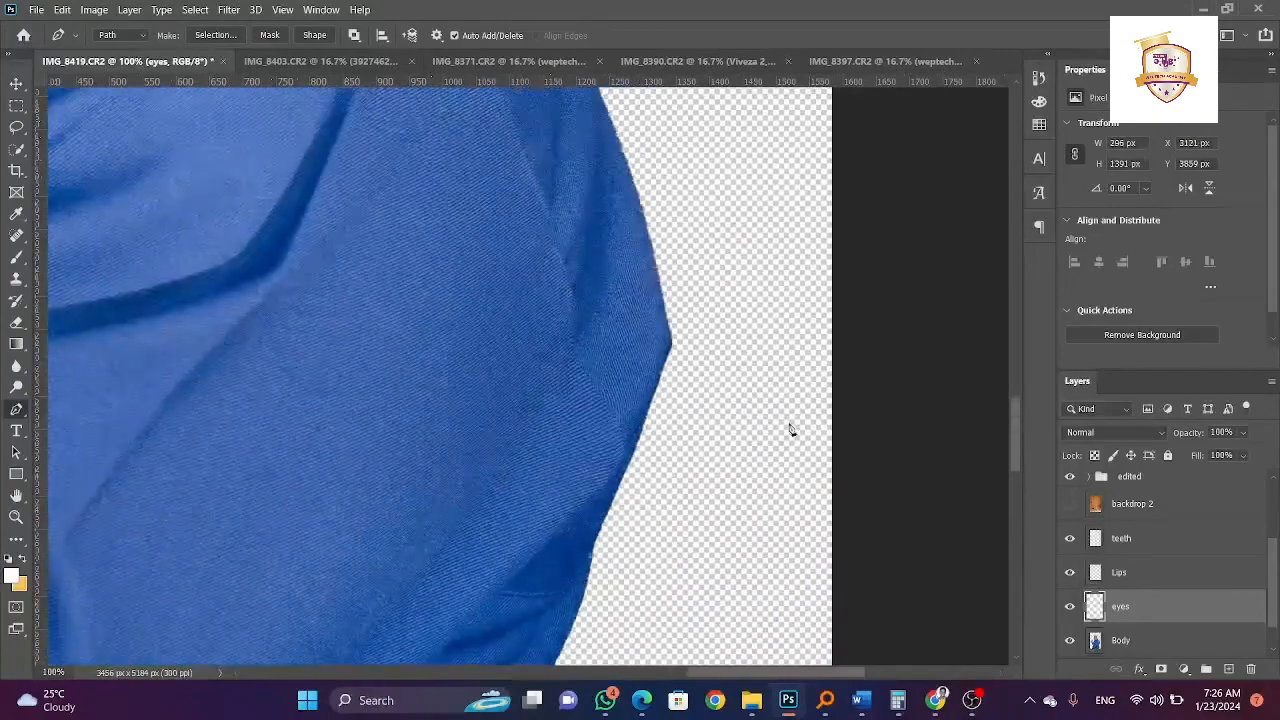
{"action": "scroll", "coordinate": [792, 367], "scroll_direction": "up", "scroll_amount": 12}
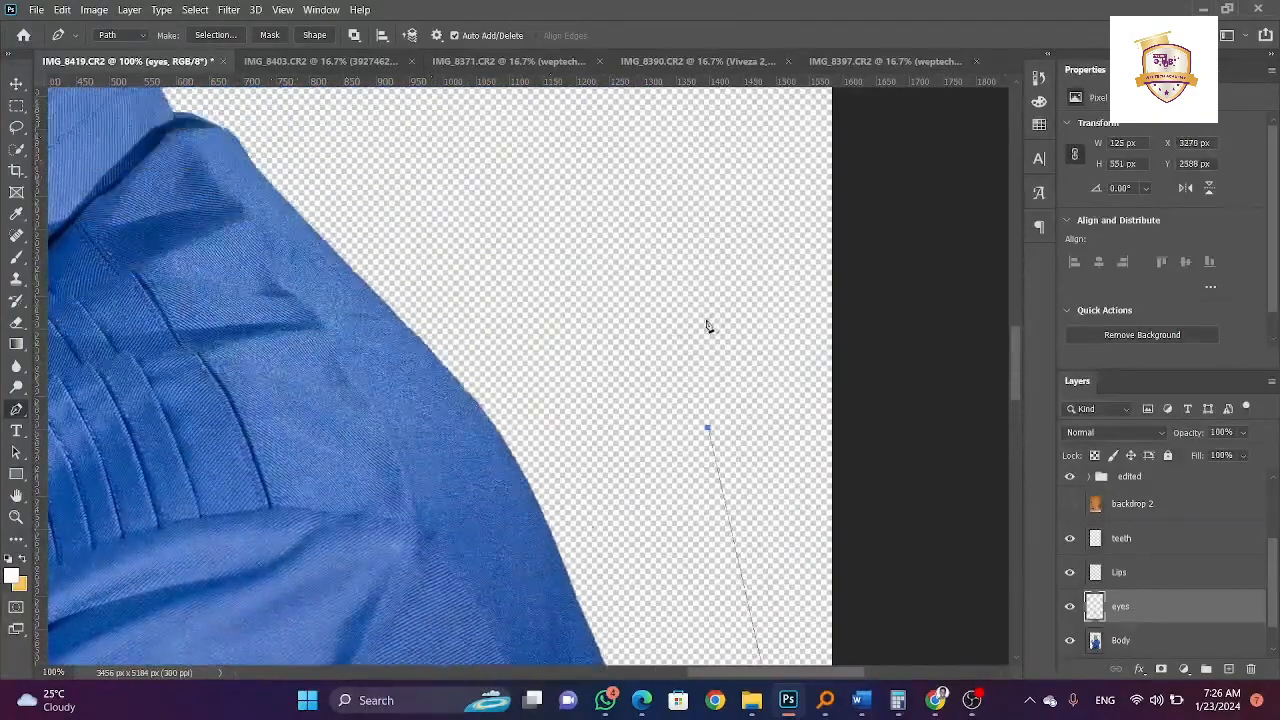
{"action": "left_click", "coordinate": [436, 318]}
{"action": "left_click", "coordinate": [258, 214]}
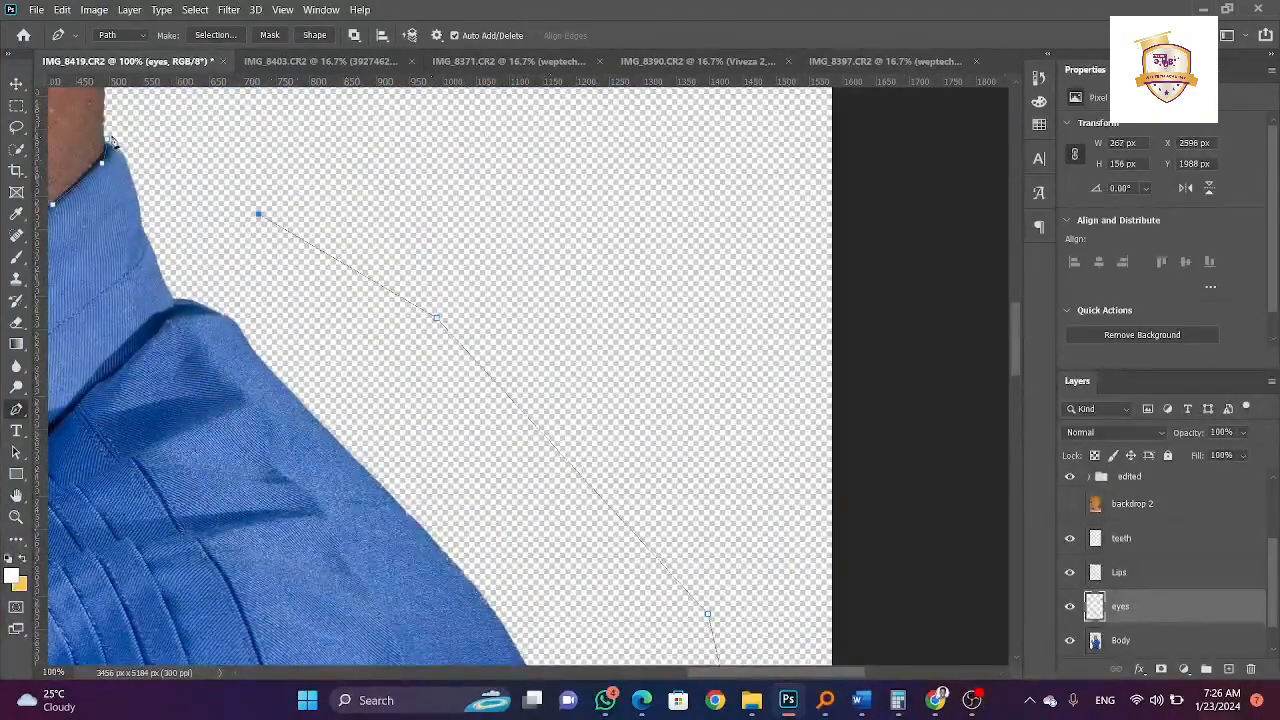
{"action": "left_click", "coordinate": [108, 141]}
- Convert the shirt path to a selection, copy it from the Body layer onto a new layer and name that layer "body"
{"action": "left_click", "coordinate": [1178, 643]}
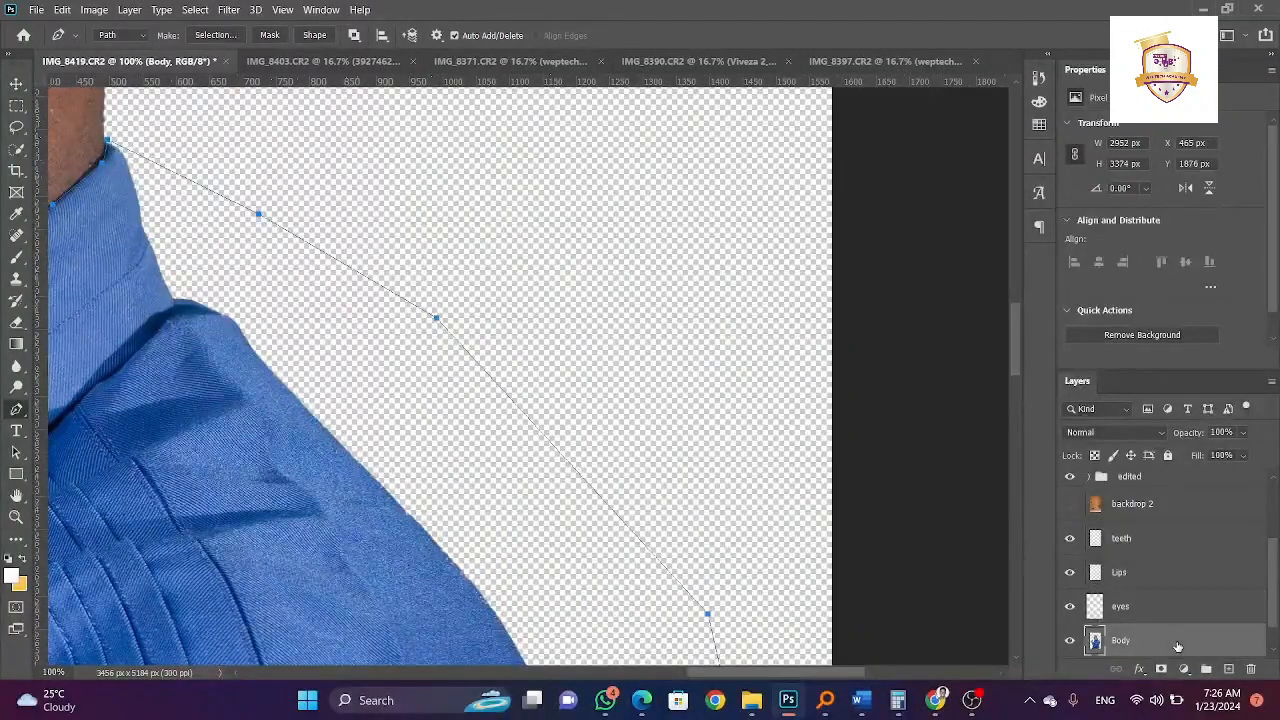
{"action": "key", "text": "ctrl+Return"}
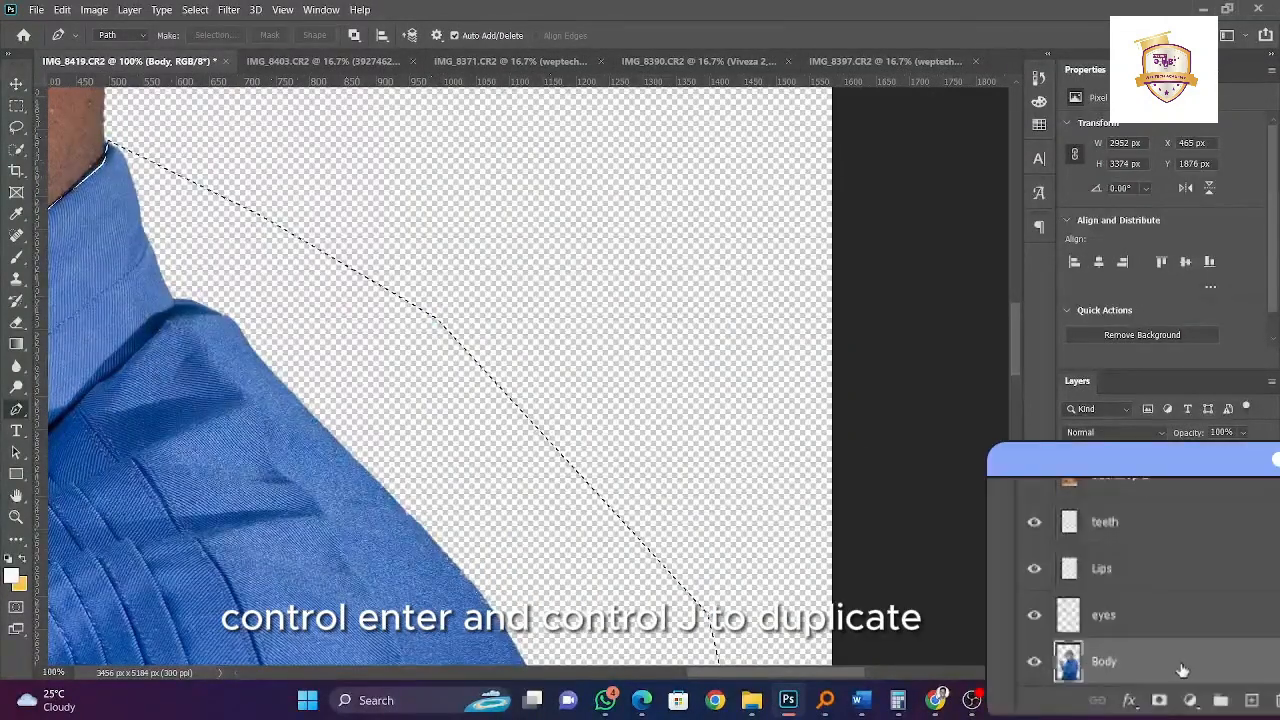
{"action": "key", "text": "ctrl+j"}
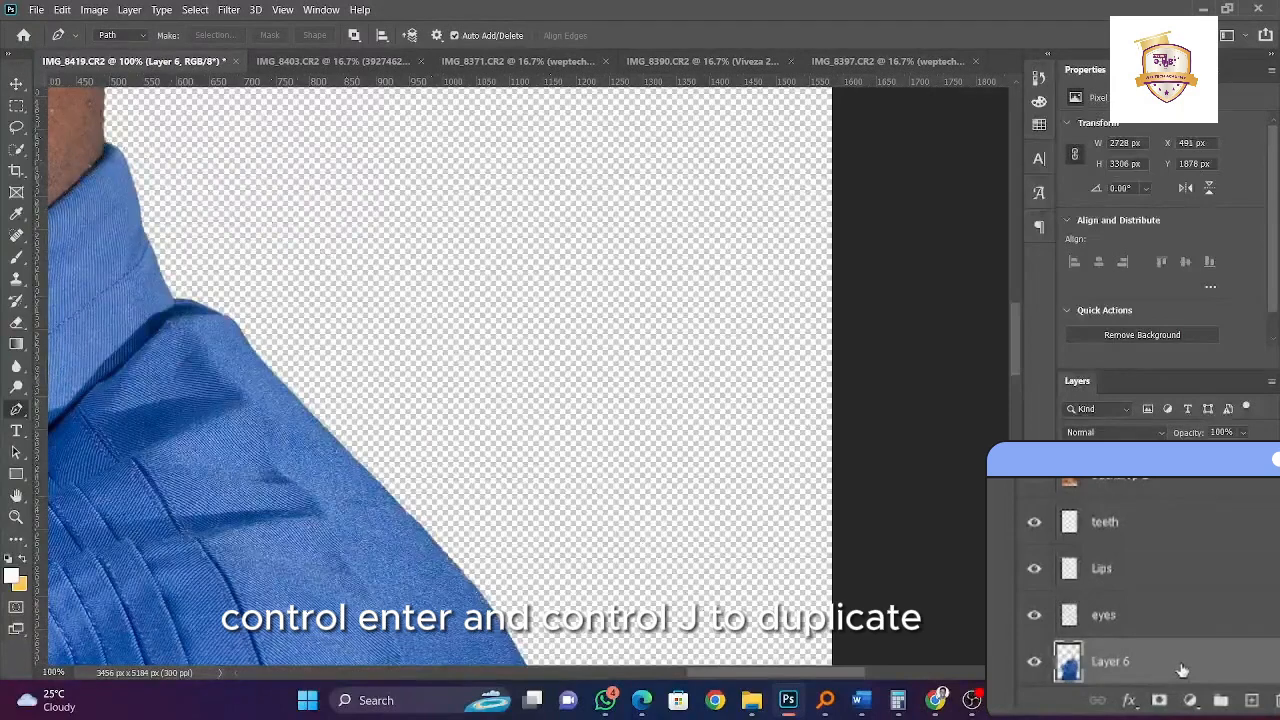
{"action": "double_click", "coordinate": [1110, 661]}
{"action": "type", "text": "body"}
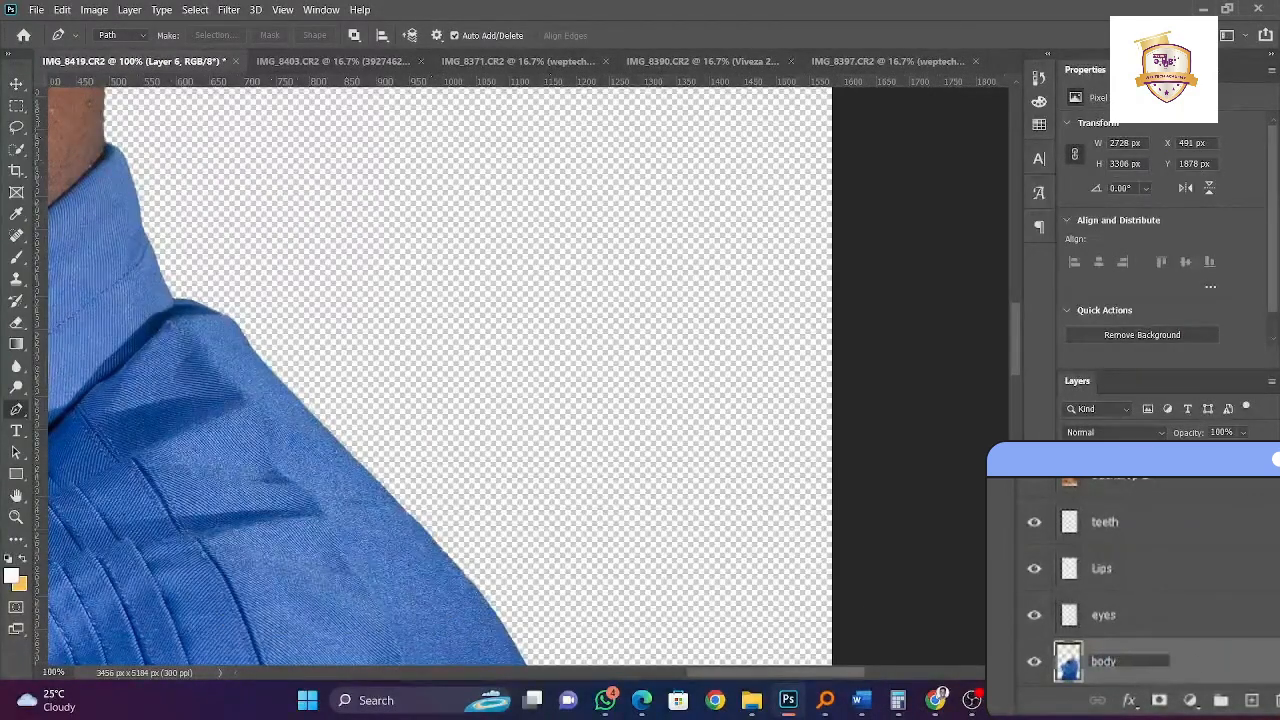
{"action": "key", "text": "Return"}
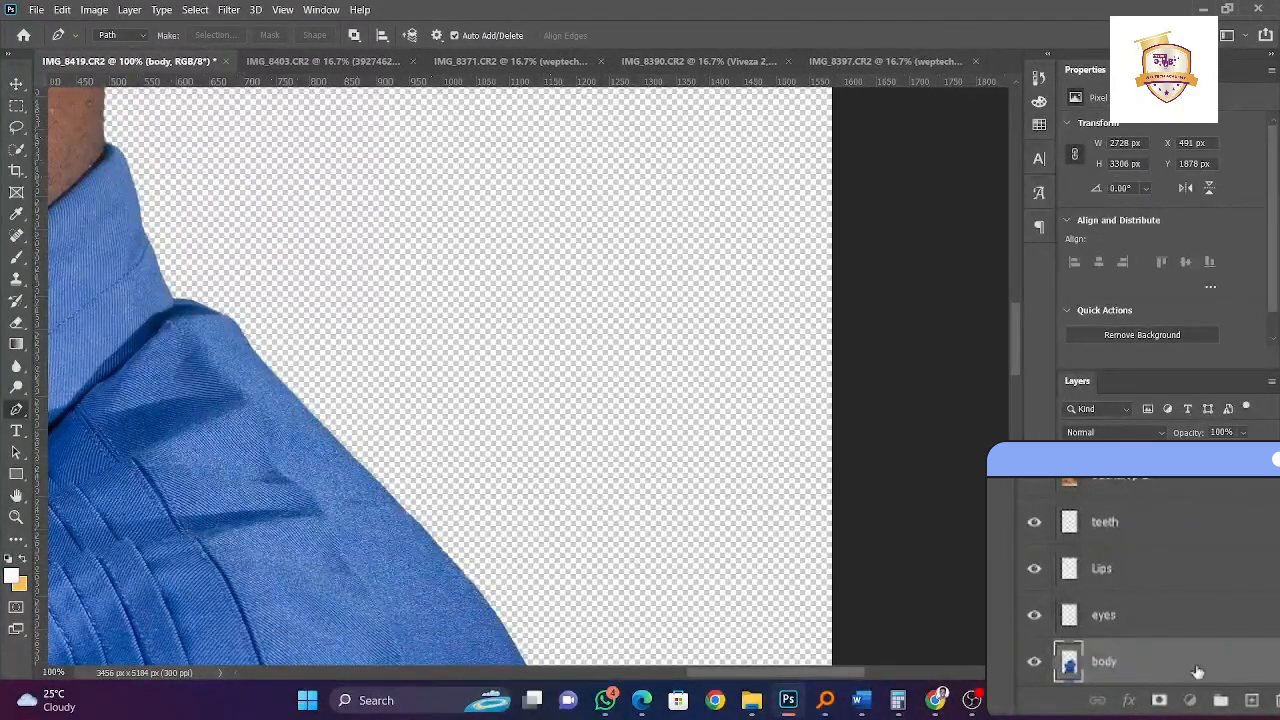
- Remove the dark mole on the man's left cheek from the Body layer with the Spot Healing Brush
{"action": "left_click_drag", "start_coordinate": [706, 674], "coordinate": [491, 667]}
{"action": "scroll", "coordinate": [509, 583], "scroll_direction": "up", "scroll_amount": 10}
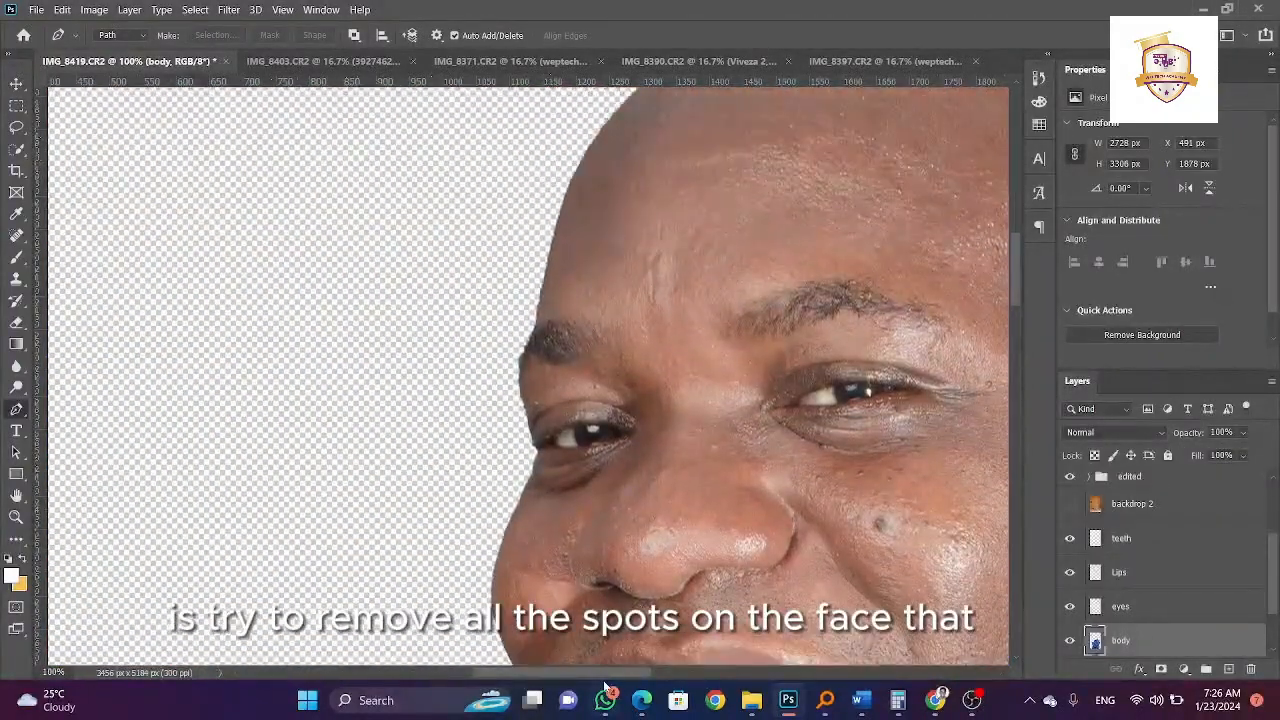
{"action": "scroll", "coordinate": [528, 376], "scroll_direction": "right", "scroll_amount": 5}
{"action": "scroll", "coordinate": [528, 376], "scroll_direction": "down", "scroll_amount": 3}
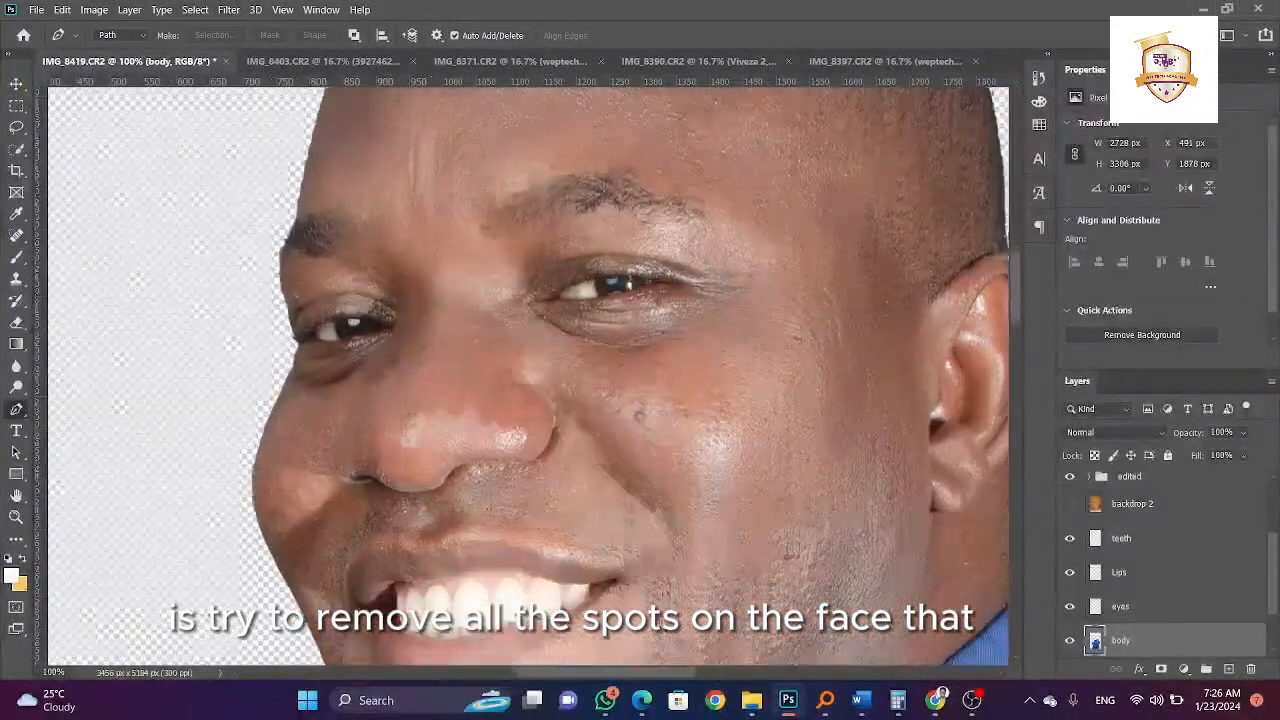
{"action": "scroll", "coordinate": [528, 376], "scroll_direction": "down", "scroll_amount": 2}
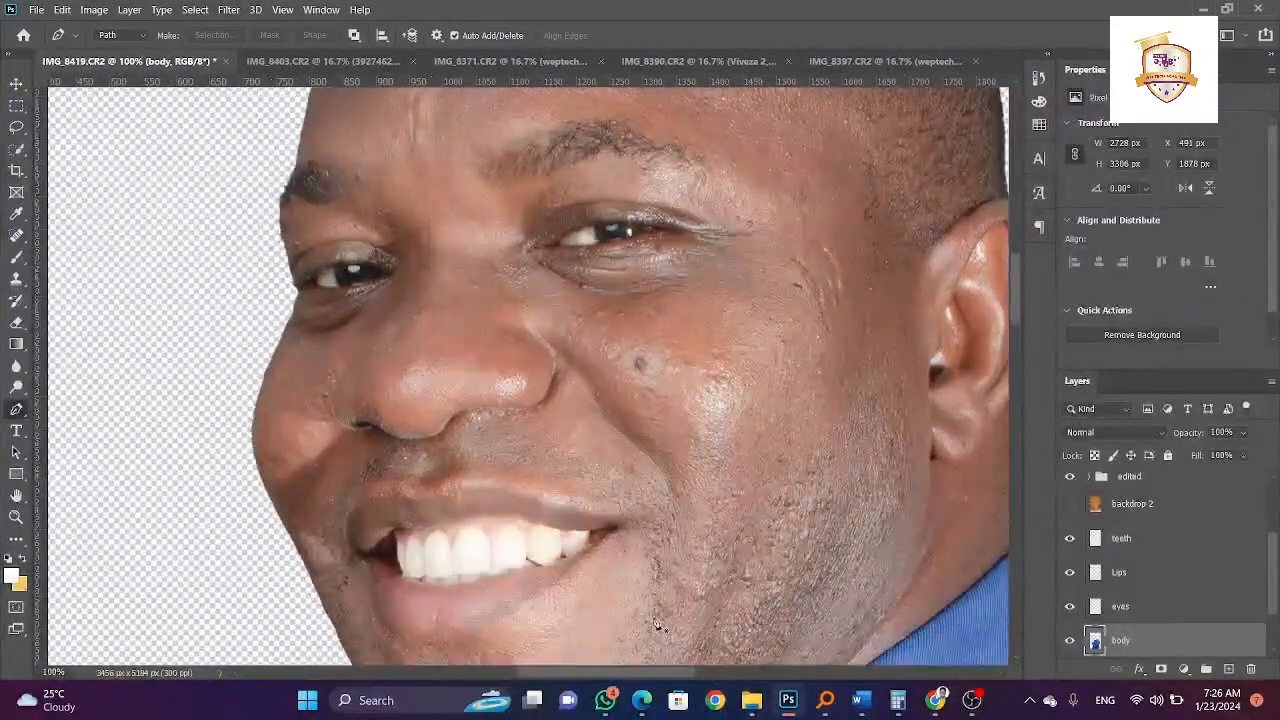
{"action": "left_click", "coordinate": [17, 237]}
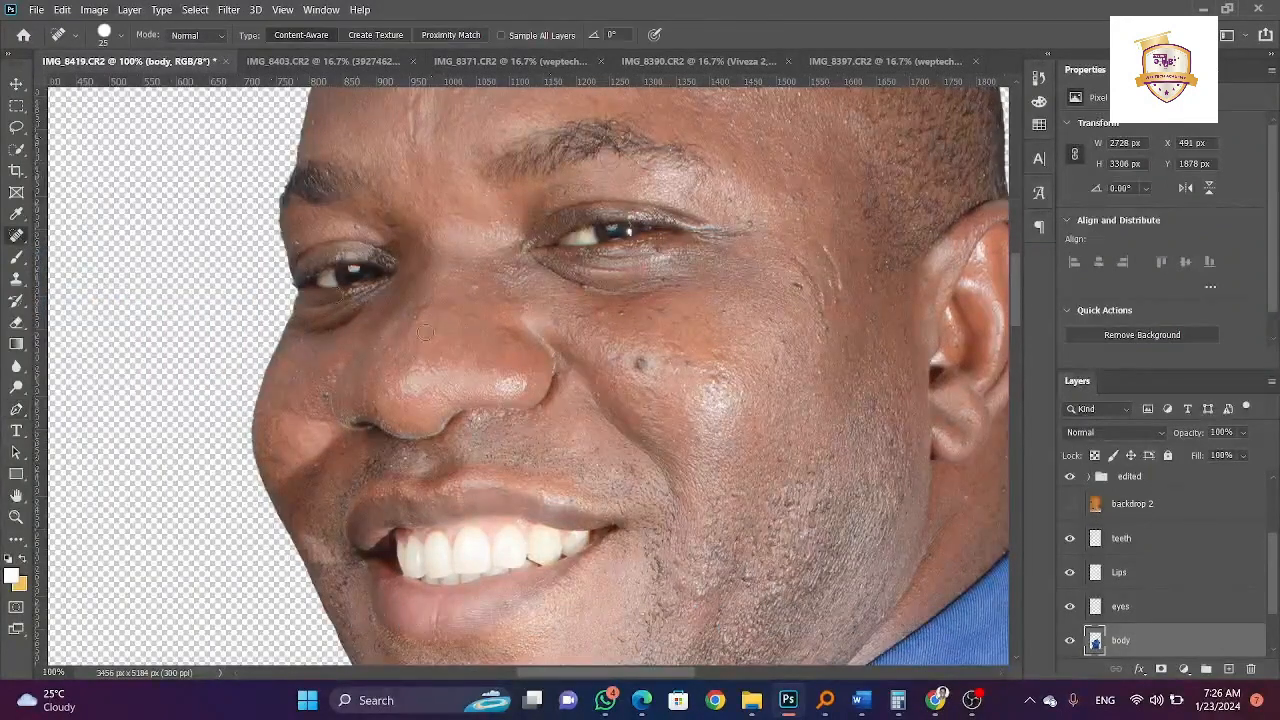
{"action": "left_click", "coordinate": [640, 364]}
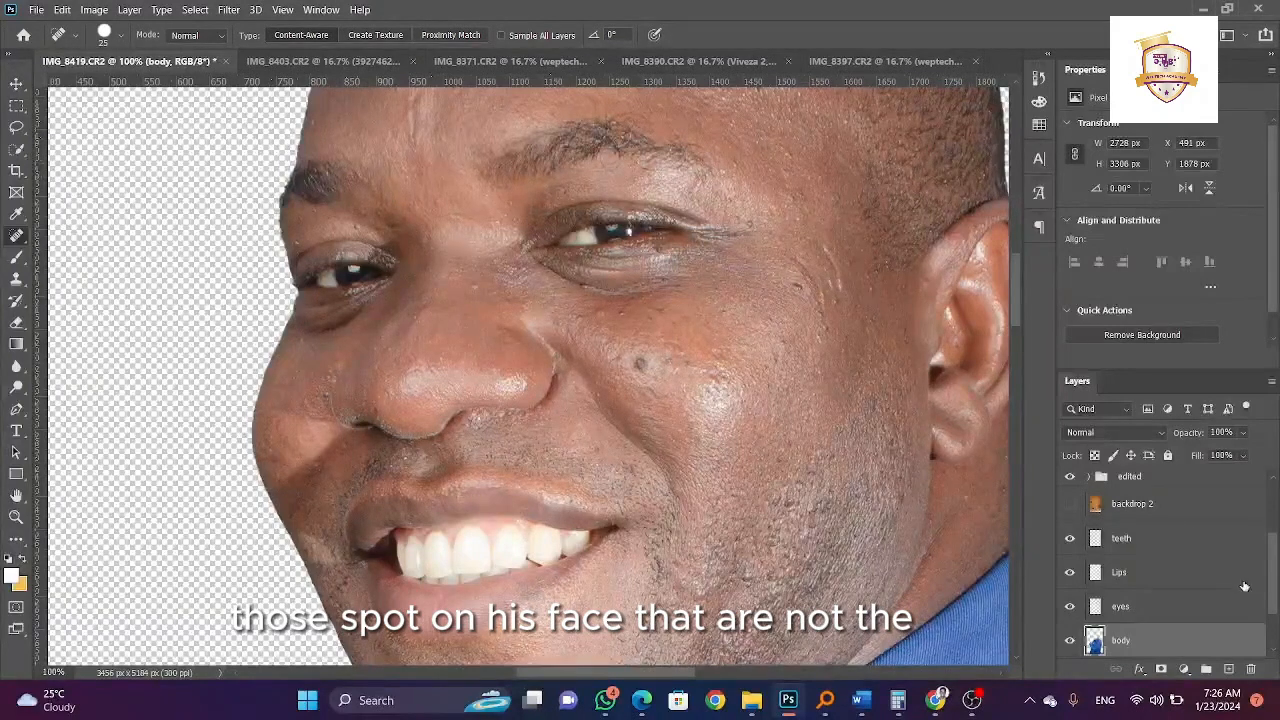
{"action": "scroll", "coordinate": [1244, 586], "scroll_direction": "down", "scroll_amount": 2}
{"action": "left_click", "coordinate": [1118, 604]}
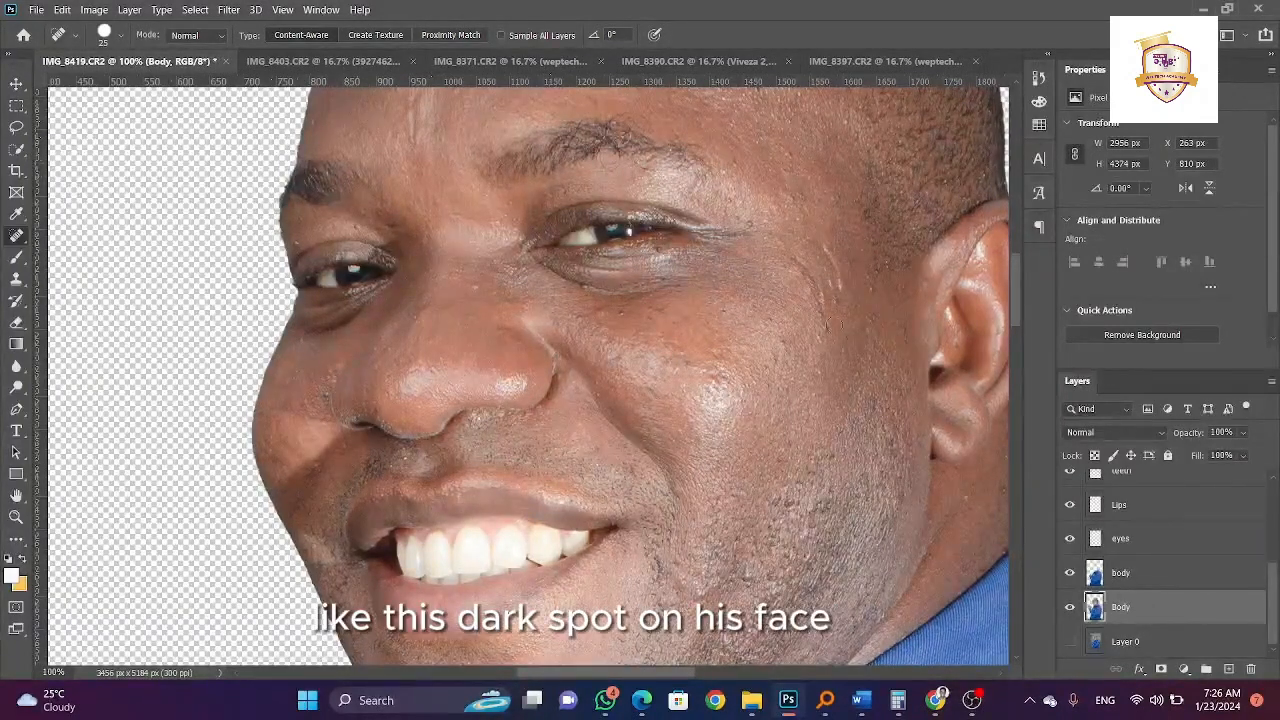
- Heal the small blemishes around the man's left eye and temple and the vertical crease on his forehead between the eyebrows
{"action": "left_click", "coordinate": [826, 331]}
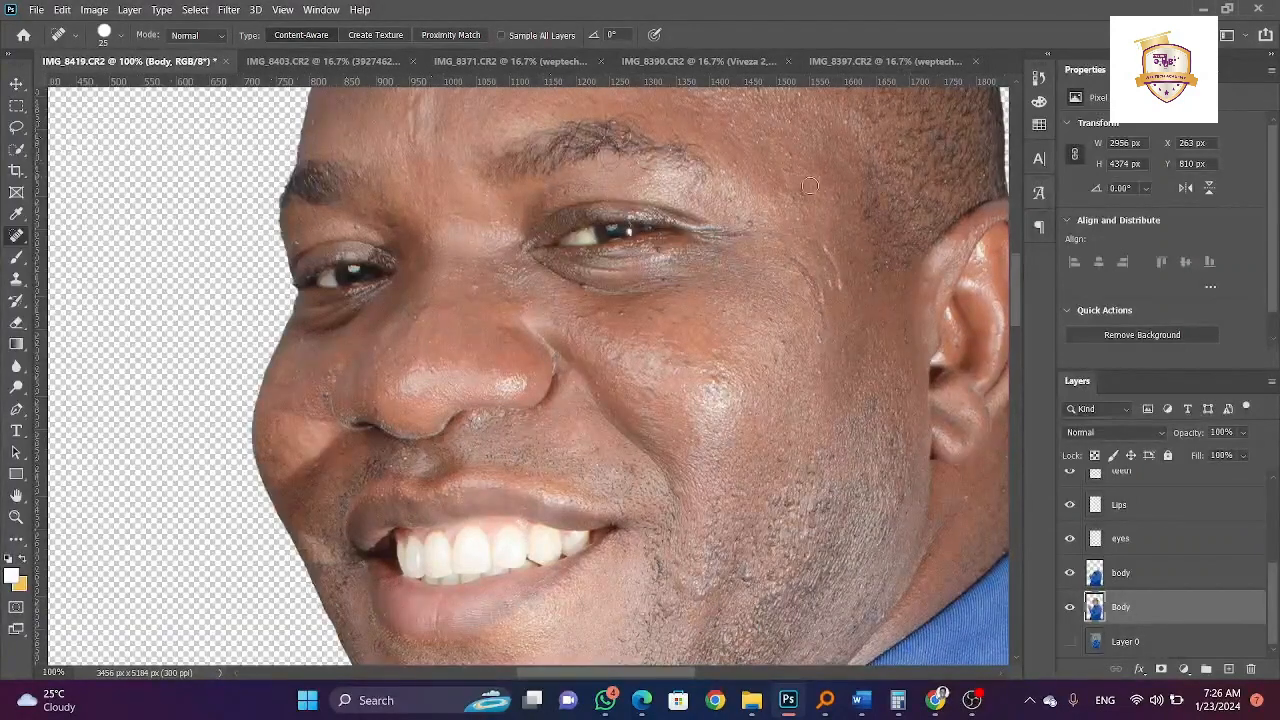
{"action": "left_click", "coordinate": [835, 198]}
{"action": "left_click", "coordinate": [748, 226]}
{"action": "left_click", "coordinate": [620, 311]}
{"action": "left_click", "coordinate": [598, 310]}
{"action": "scroll", "coordinate": [446, 222], "scroll_direction": "up", "scroll_amount": 3}
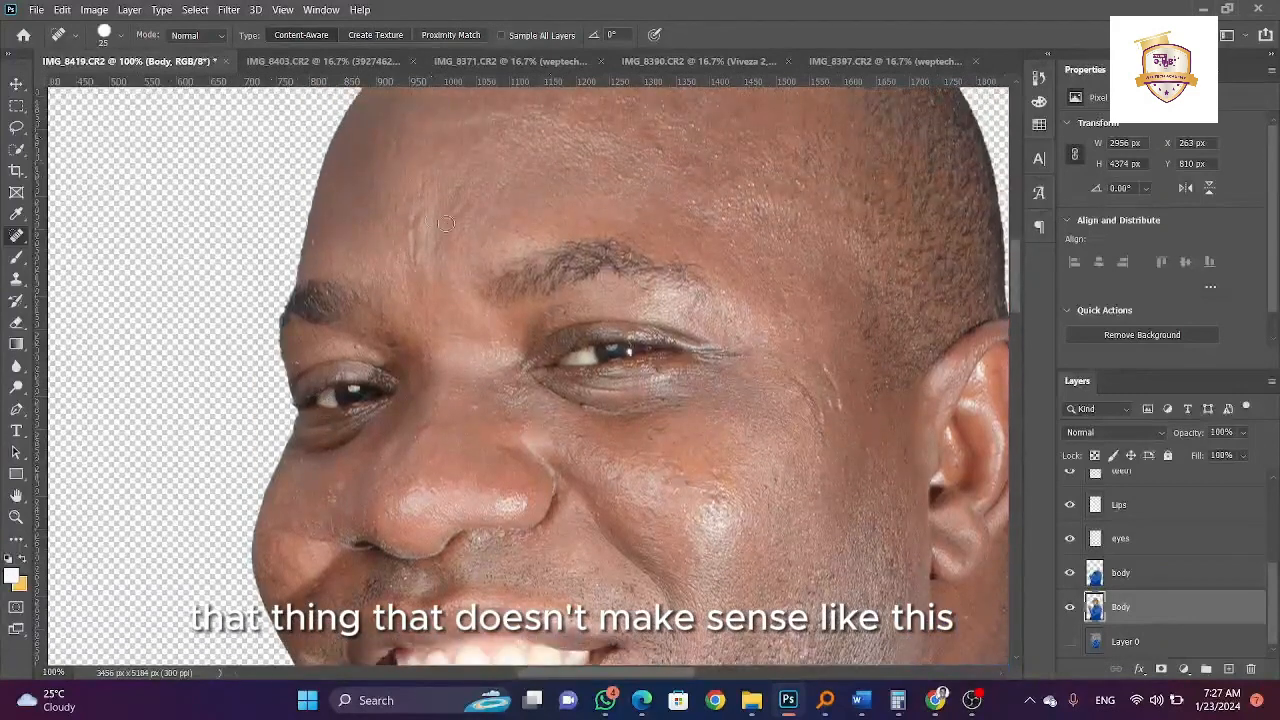
{"action": "left_click_drag", "start_coordinate": [412, 214], "coordinate": [413, 270]}
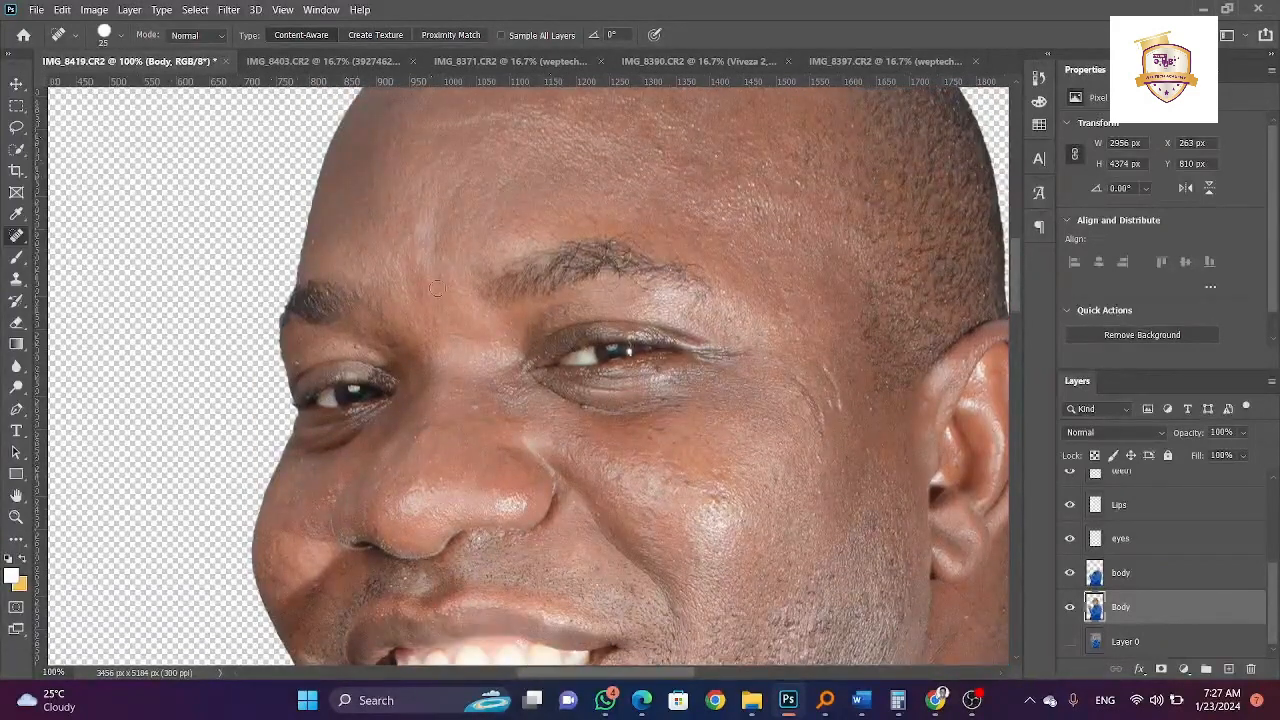
- Heal the small spots on both of the man's cheeks and below his left eye
{"action": "scroll", "coordinate": [674, 316], "scroll_direction": "down", "scroll_amount": 4}
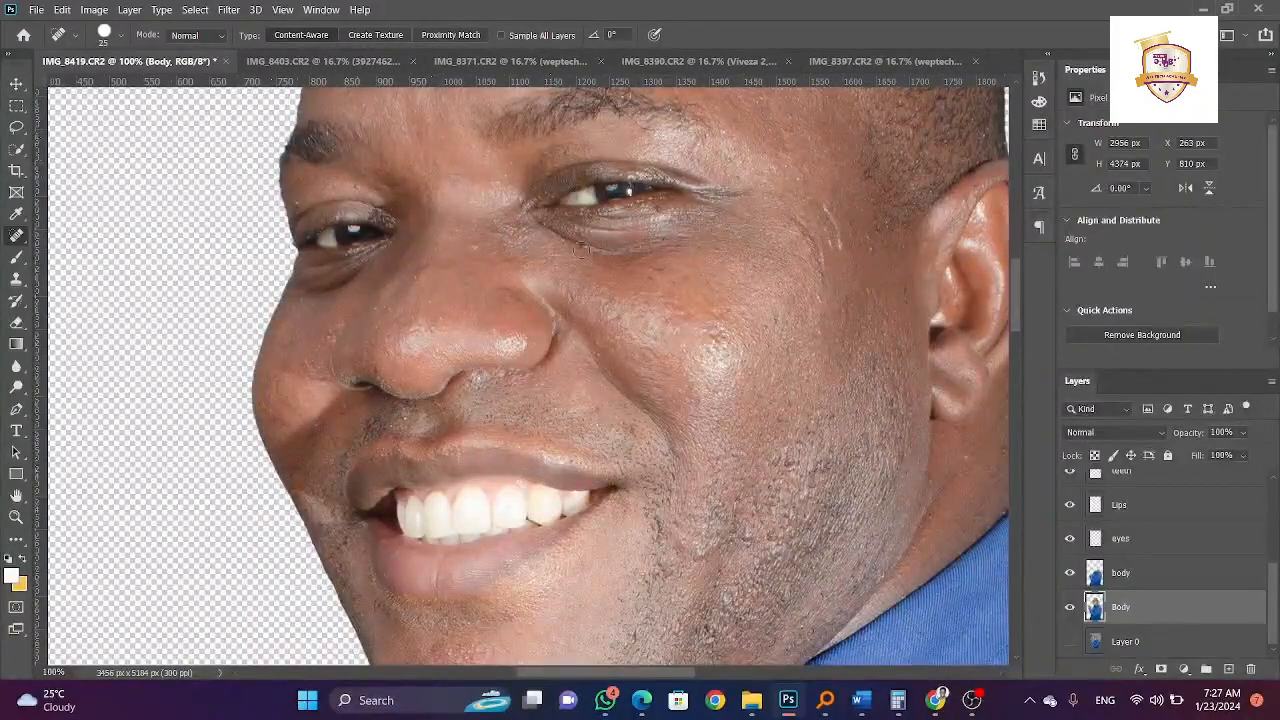
{"action": "scroll", "coordinate": [237, 292], "scroll_direction": "down", "scroll_amount": 3}
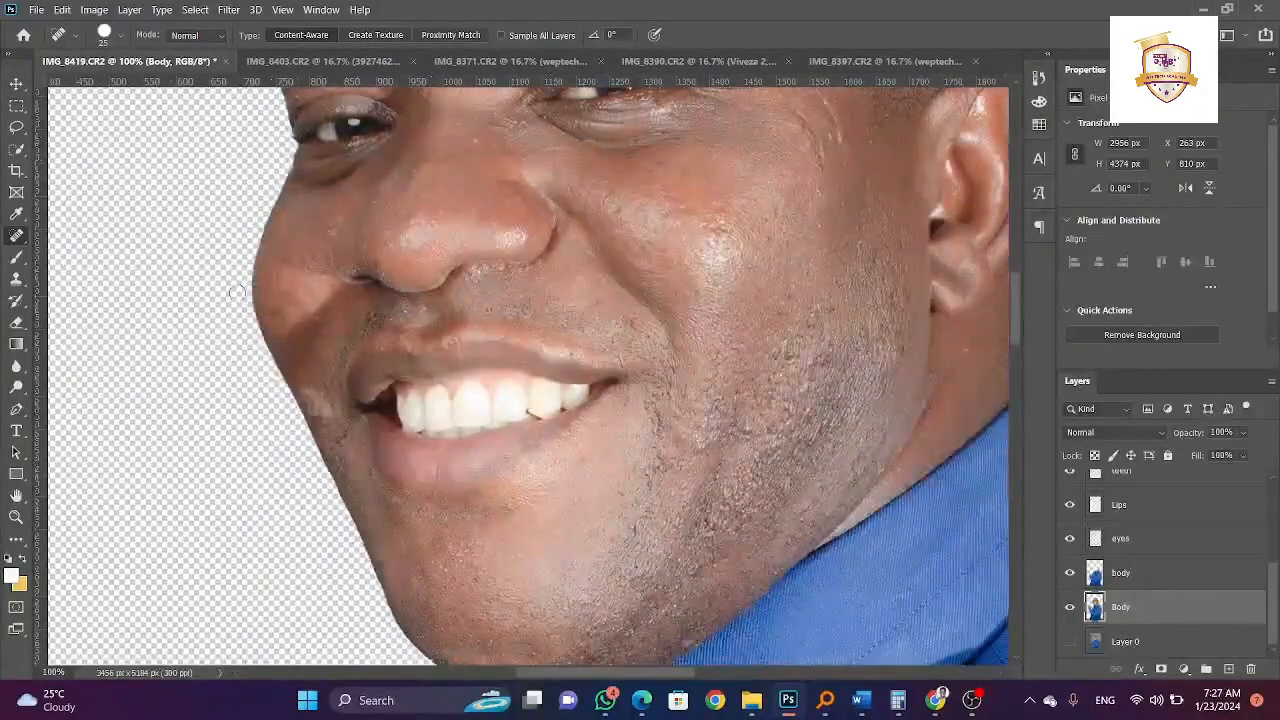
{"action": "left_click", "coordinate": [349, 298]}
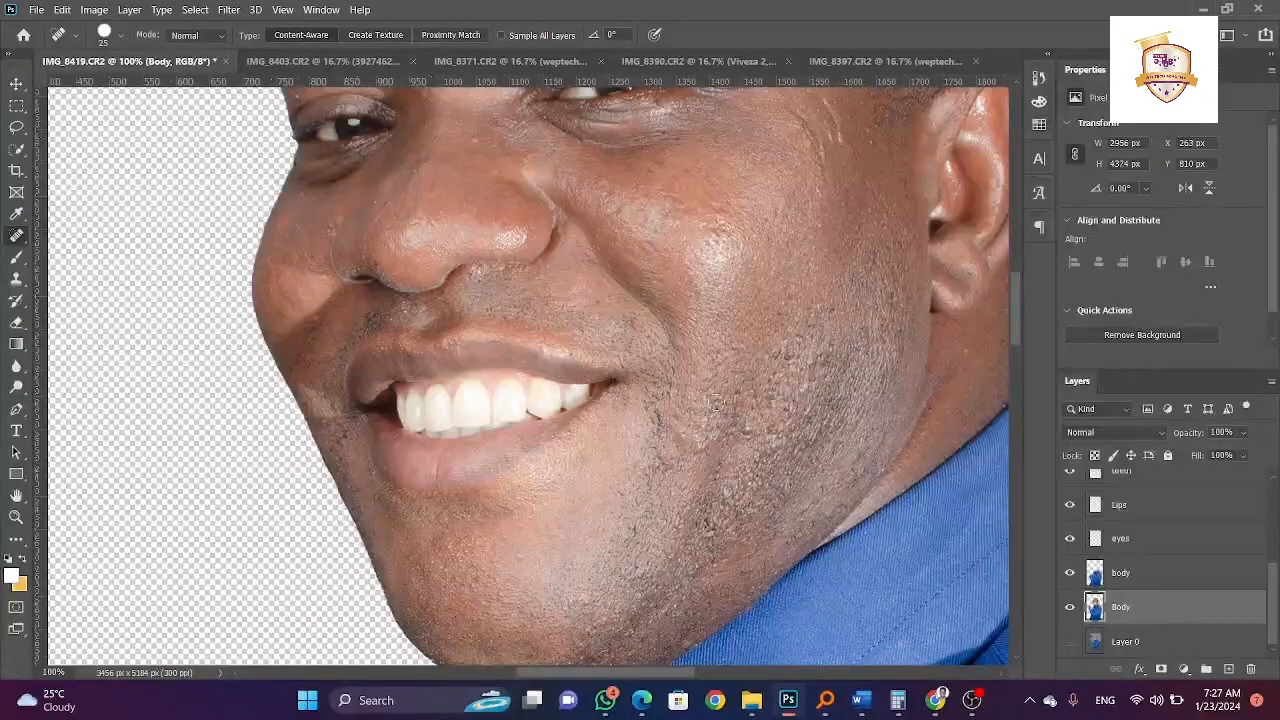
{"action": "left_click", "coordinate": [779, 212]}
{"action": "left_click", "coordinate": [832, 309]}
{"action": "left_click", "coordinate": [707, 224]}
{"action": "left_click", "coordinate": [668, 134]}
{"action": "left_click", "coordinate": [718, 141]}
- Heal the scar lines on the temple beside the man's left eye, and switch to the Move tool
{"action": "scroll", "coordinate": [719, 142], "scroll_direction": "up", "scroll_amount": 2}
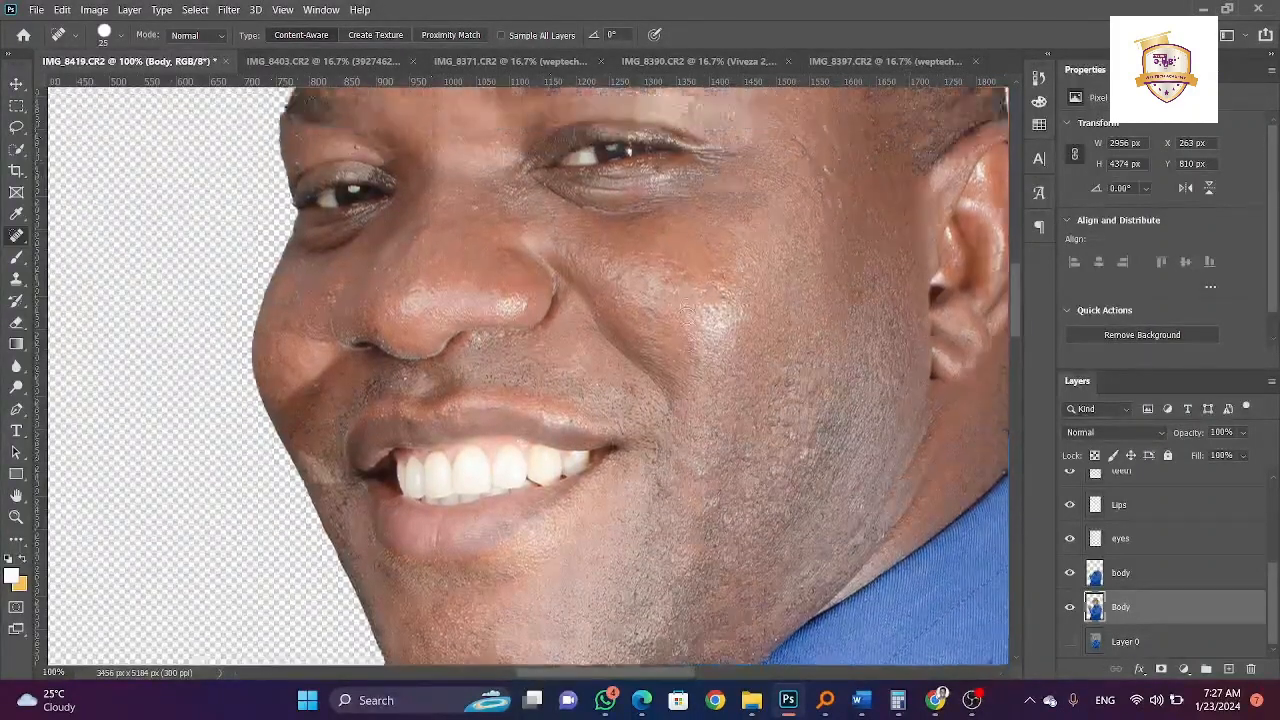
{"action": "mouse_move", "coordinate": [792, 245]}
{"action": "left_mouse_down"}
{"action": "mouse_move", "coordinate": [827, 301]}
{"action": "mouse_move", "coordinate": [834, 260]}
{"action": "left_mouse_up"}
{"action": "scroll", "coordinate": [816, 200], "scroll_direction": "up", "scroll_amount": 3}
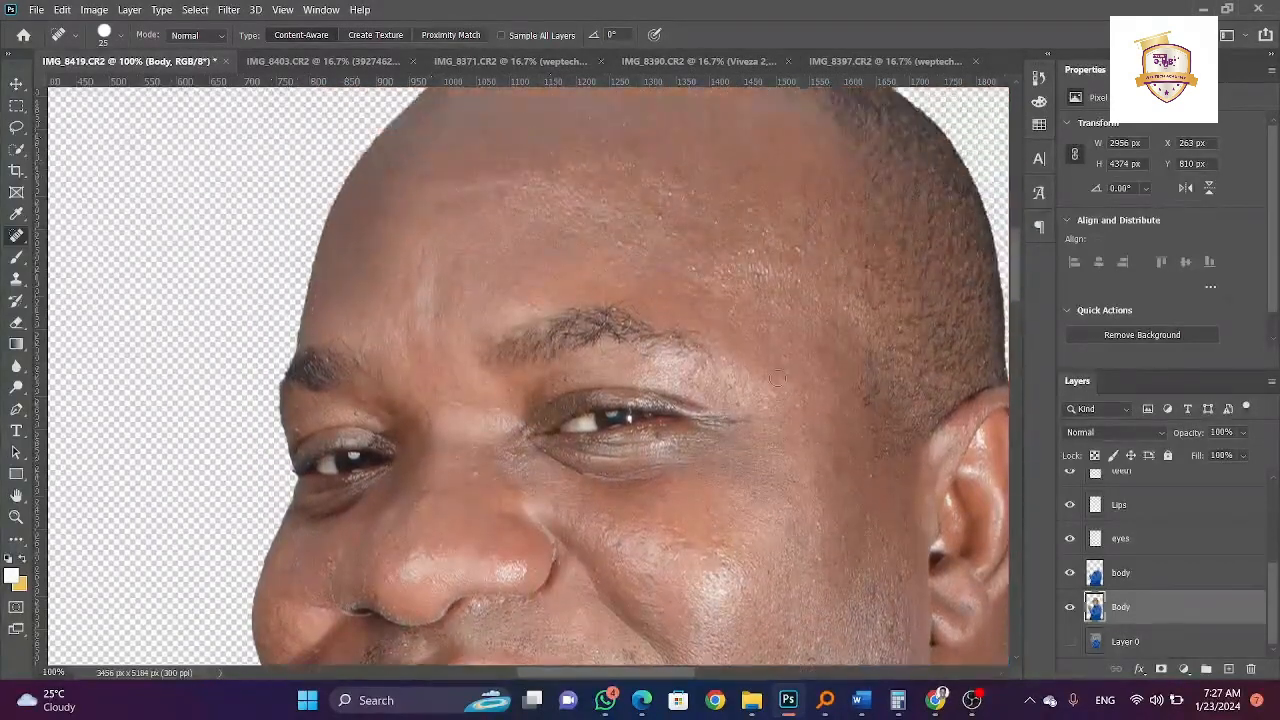
{"action": "scroll", "coordinate": [770, 278], "scroll_direction": "up", "scroll_amount": 1}
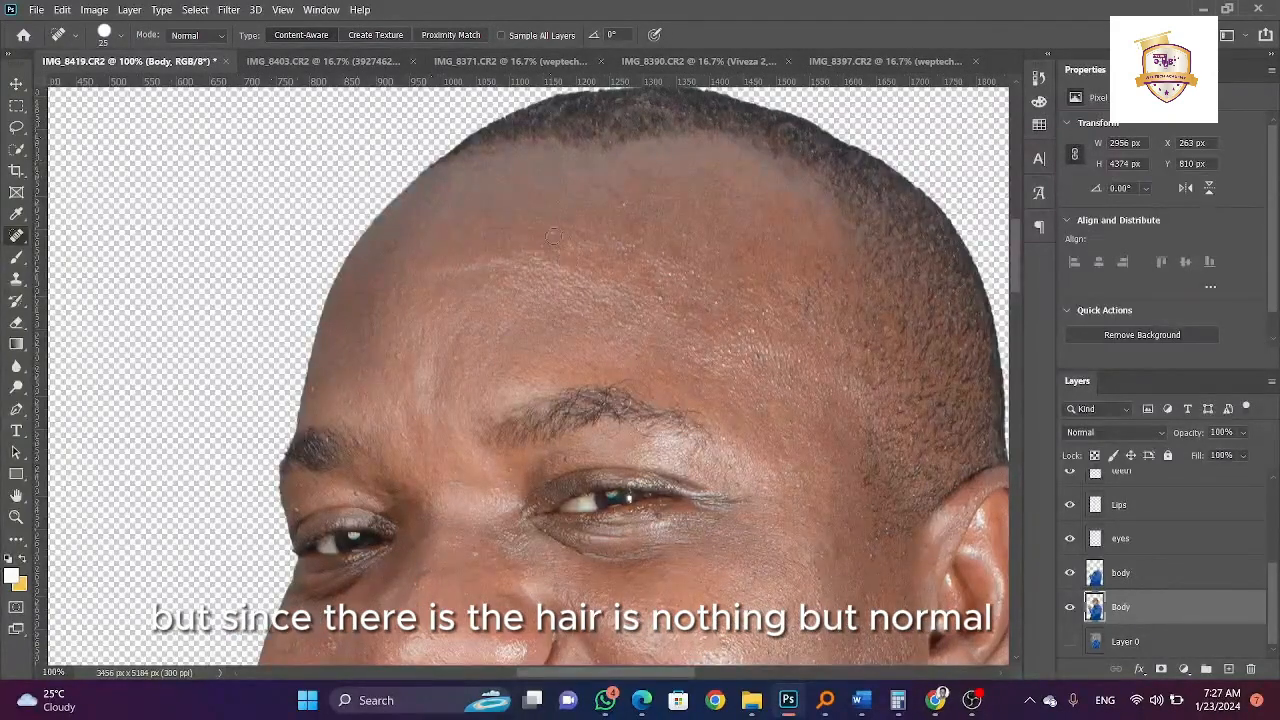
{"action": "scroll", "coordinate": [537, 322], "scroll_direction": "down", "scroll_amount": 3}
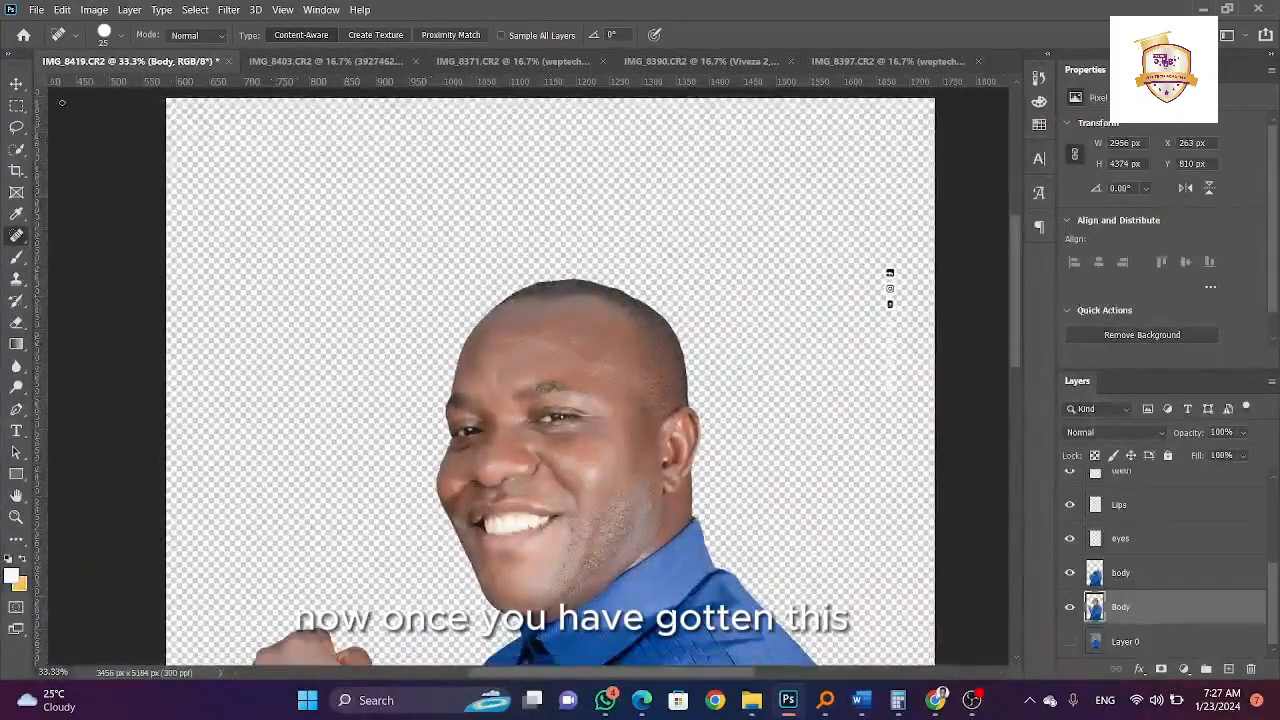
{"action": "left_click", "coordinate": [16, 83]}
{"action": "scroll", "coordinate": [600, 410], "scroll_direction": "down", "scroll_amount": 10}
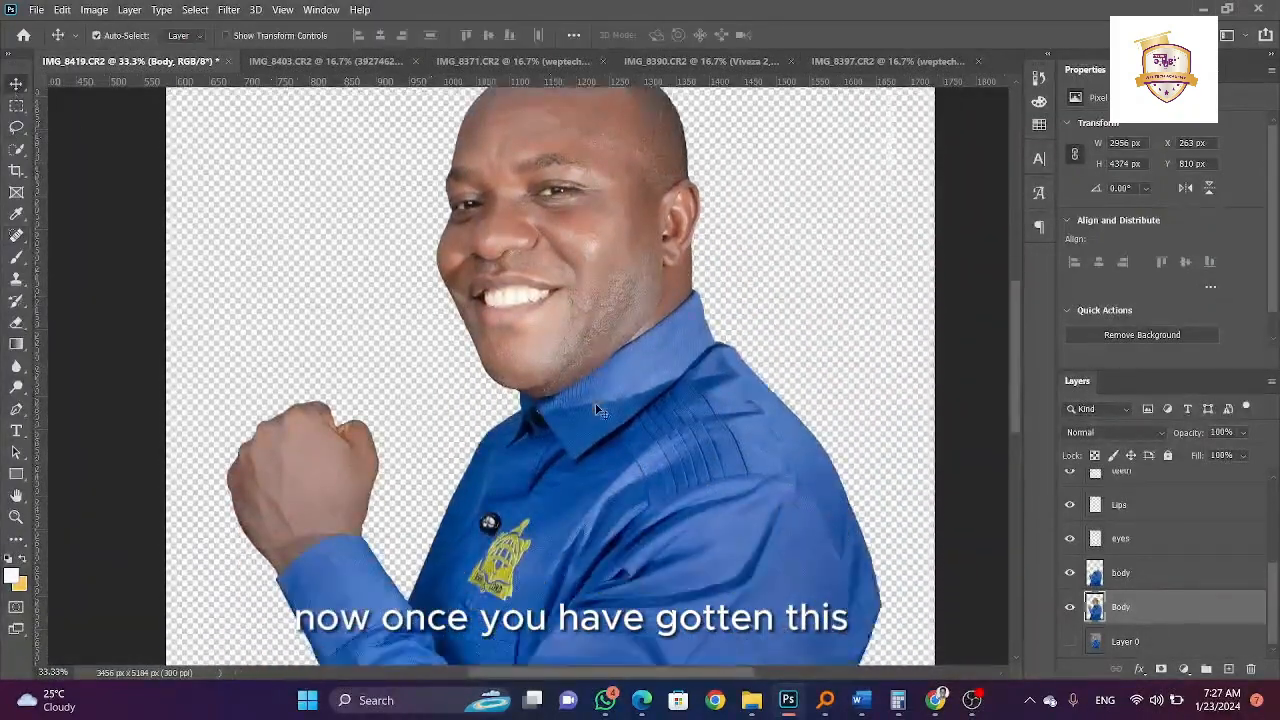
- Smooth the skin on the Body layer with the SkinFiner filter, keeping its default settings
{"action": "scroll", "coordinate": [597, 410], "scroll_direction": "up", "scroll_amount": 5}
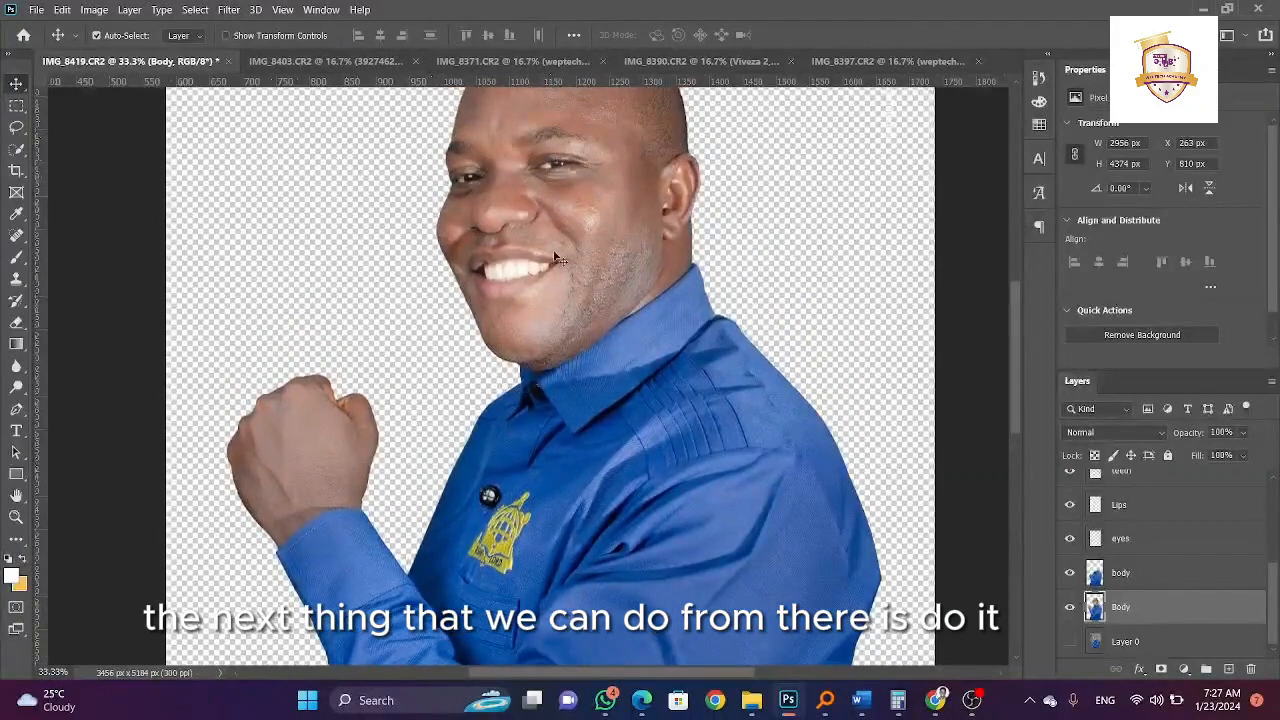
{"action": "left_click", "coordinate": [229, 10]}
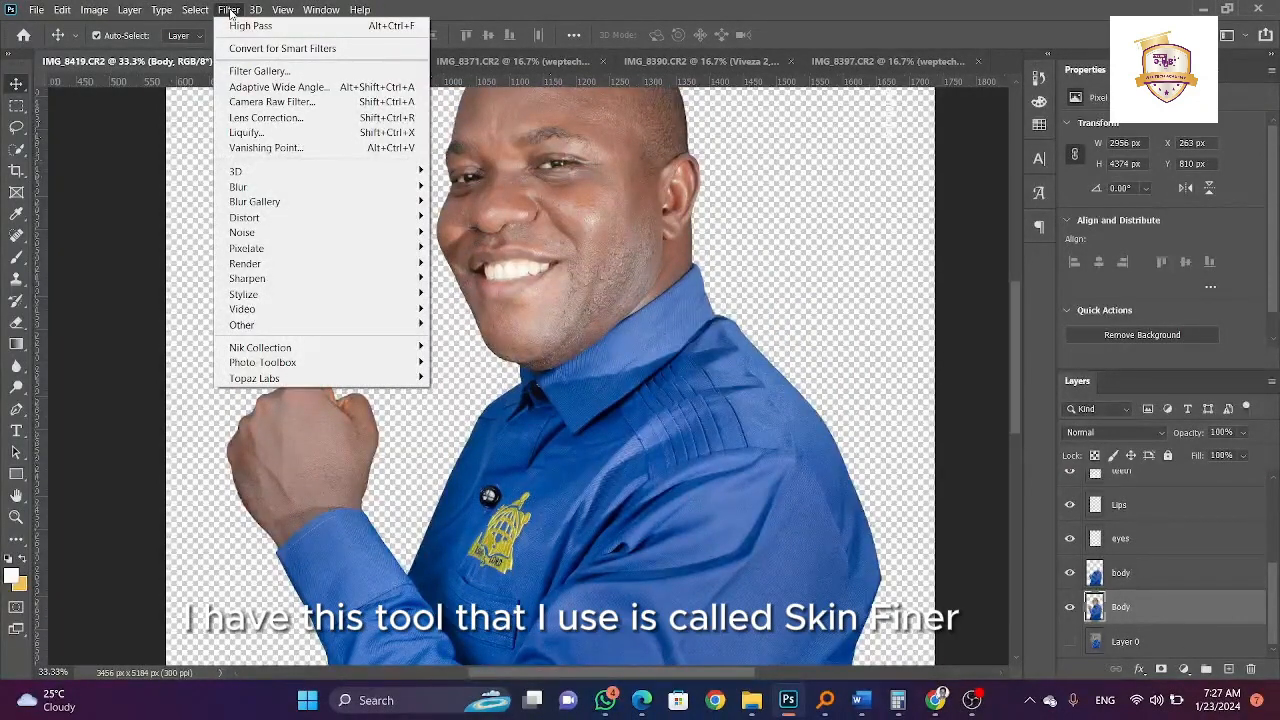
{"action": "mouse_move", "coordinate": [281, 366]}
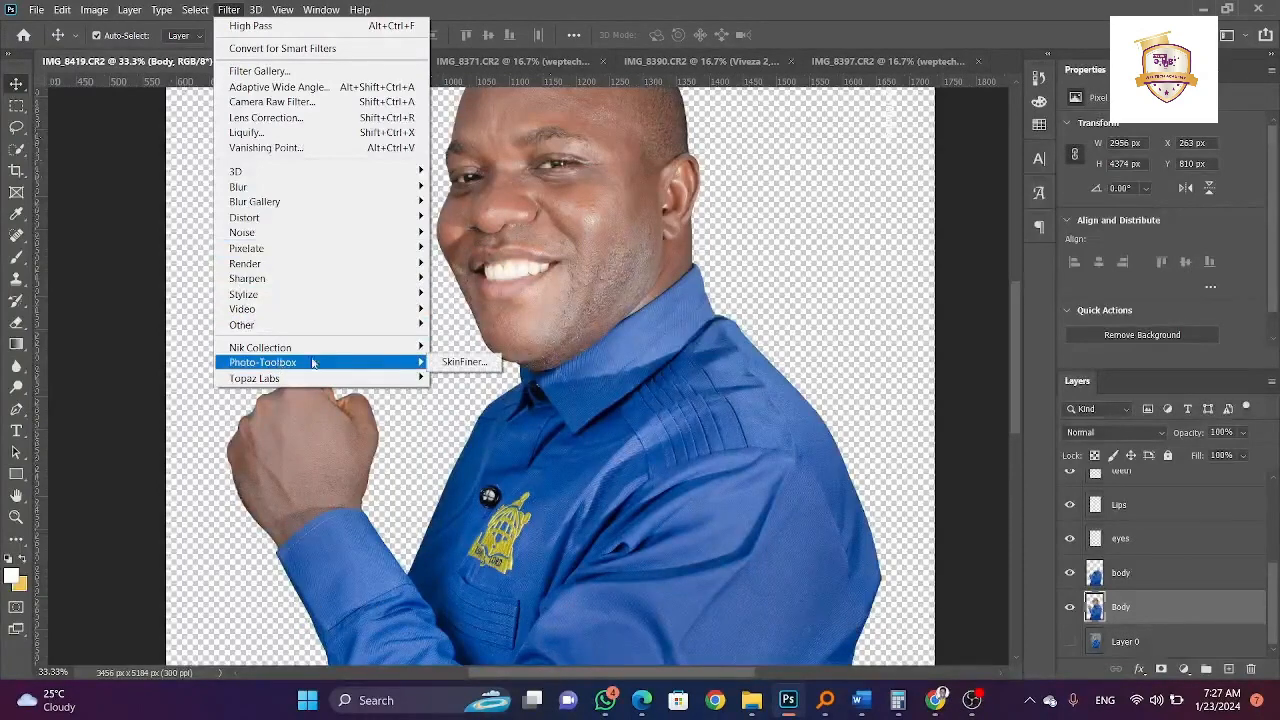
{"action": "left_click", "coordinate": [438, 364]}
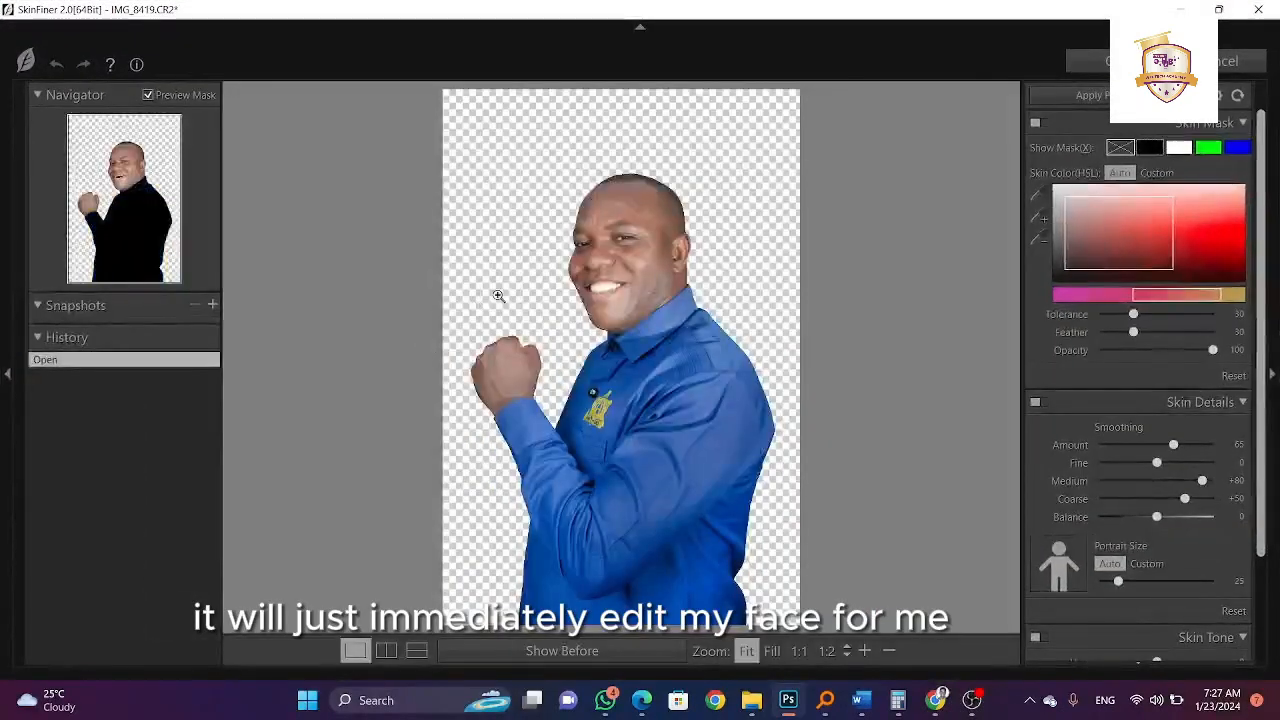
{"action": "left_click", "coordinate": [1079, 66]}
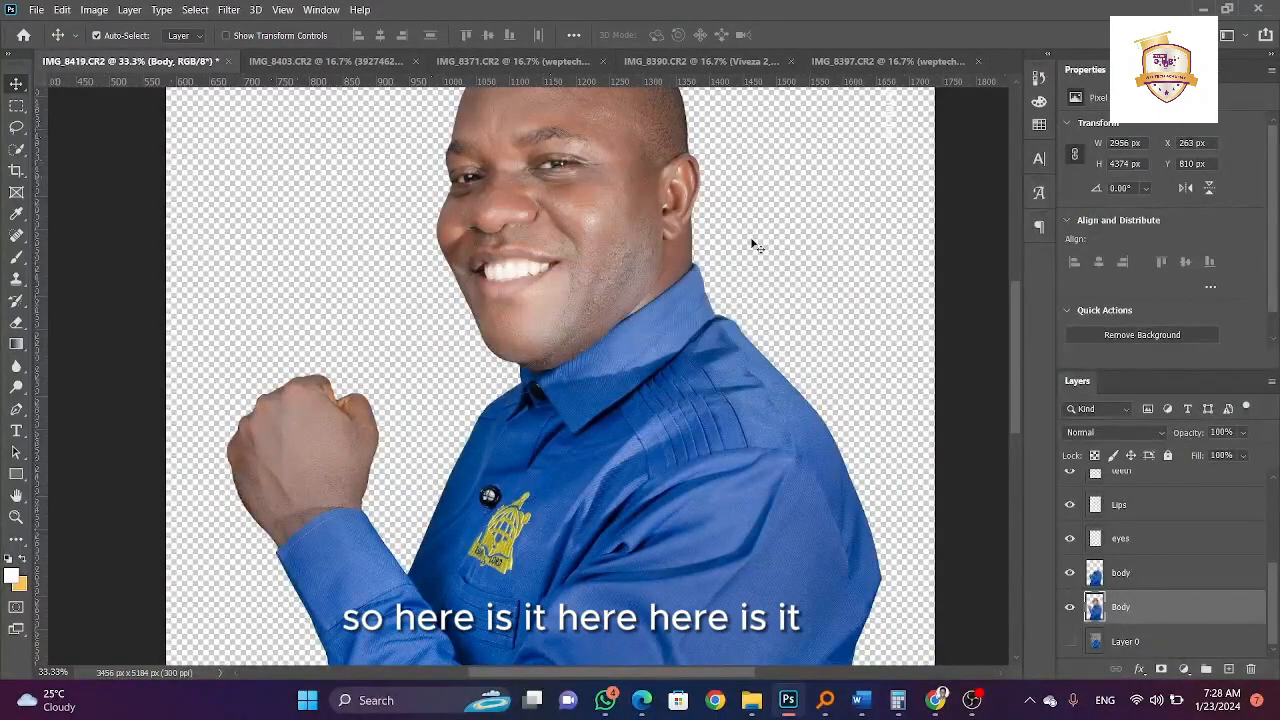
- Open the Body layer in the Camera Raw Filter and set the noise reduction Luminance to 54
{"action": "scroll", "coordinate": [585, 273], "scroll_direction": "up", "scroll_amount": 2}
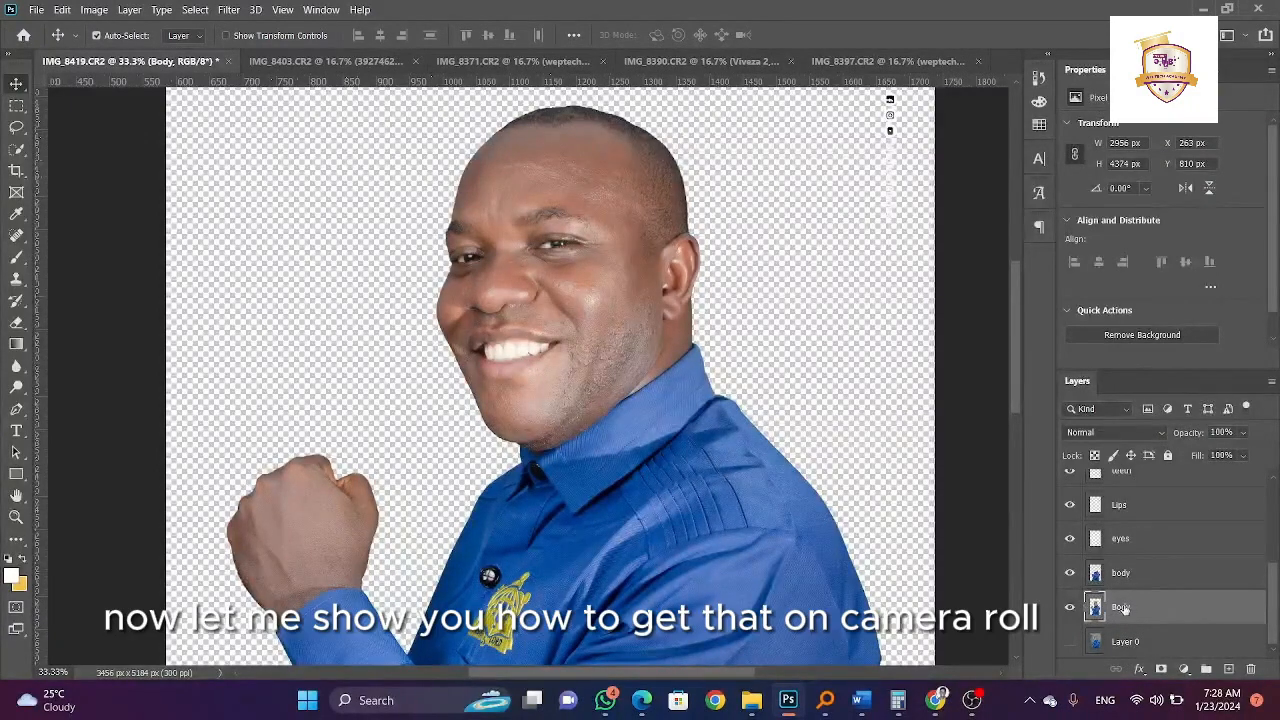
{"action": "left_click", "coordinate": [228, 12]}
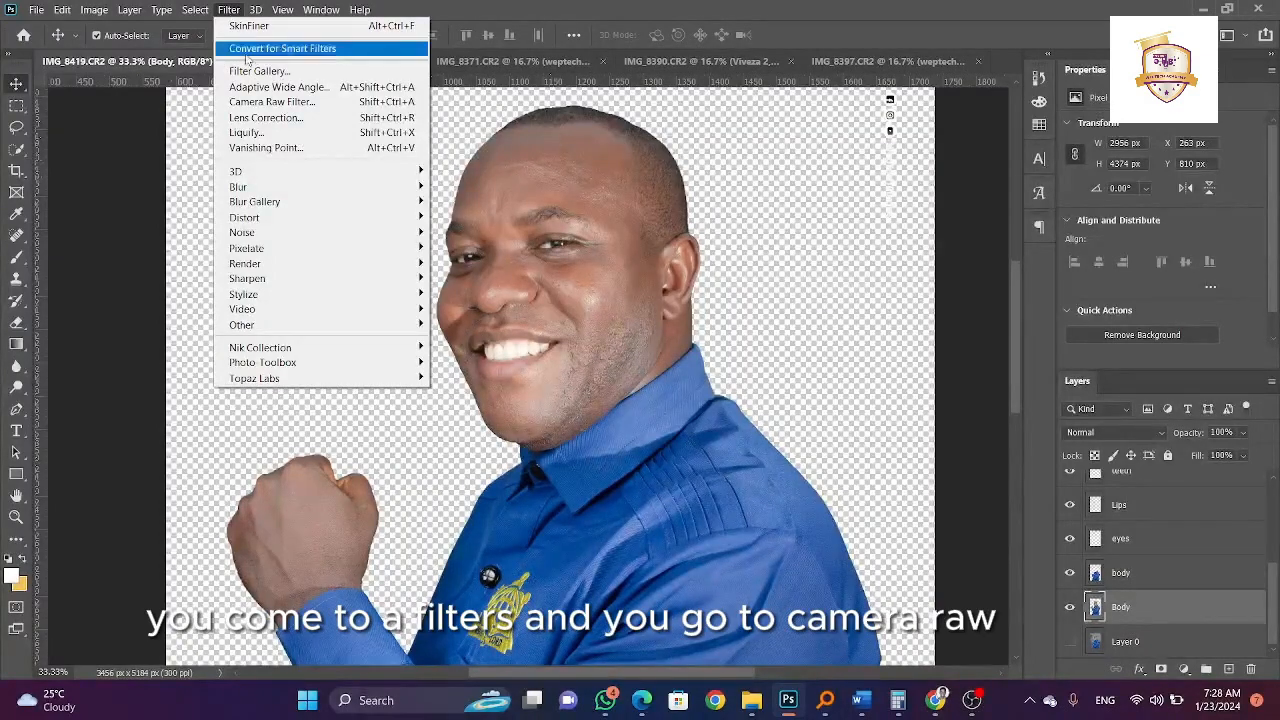
{"action": "left_click", "coordinate": [263, 102]}
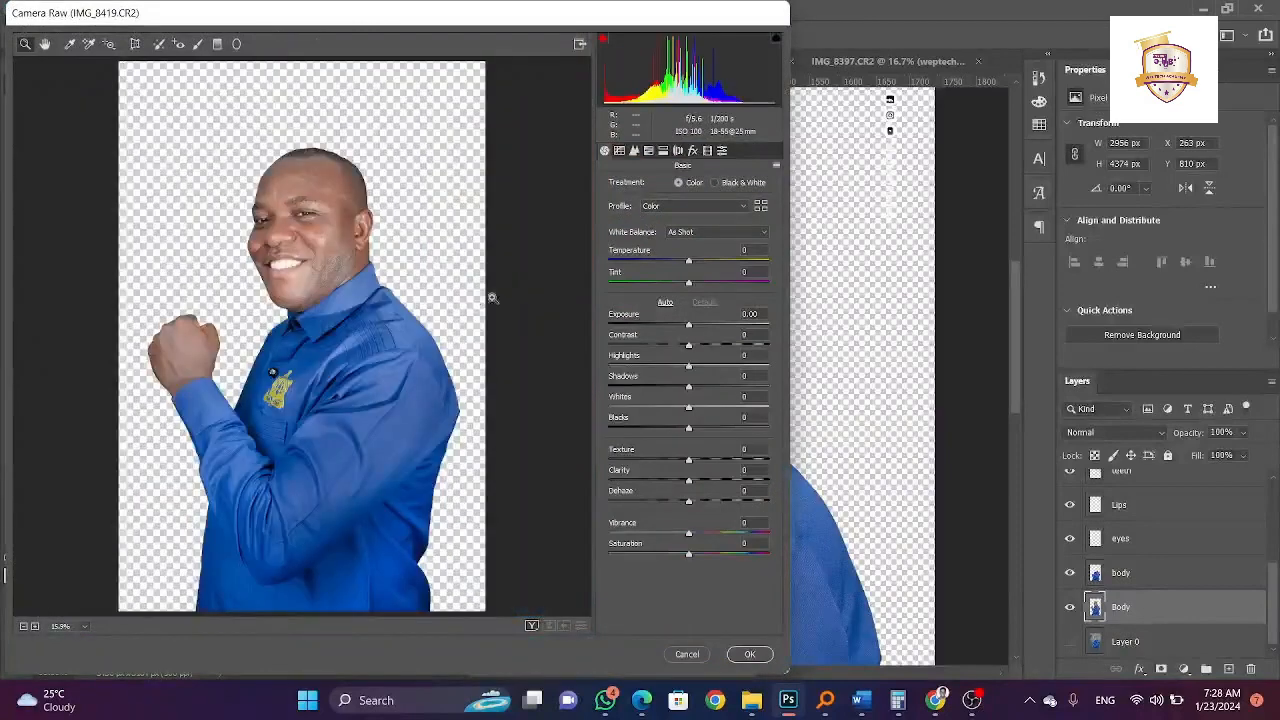
{"action": "left_click", "coordinate": [299, 243]}
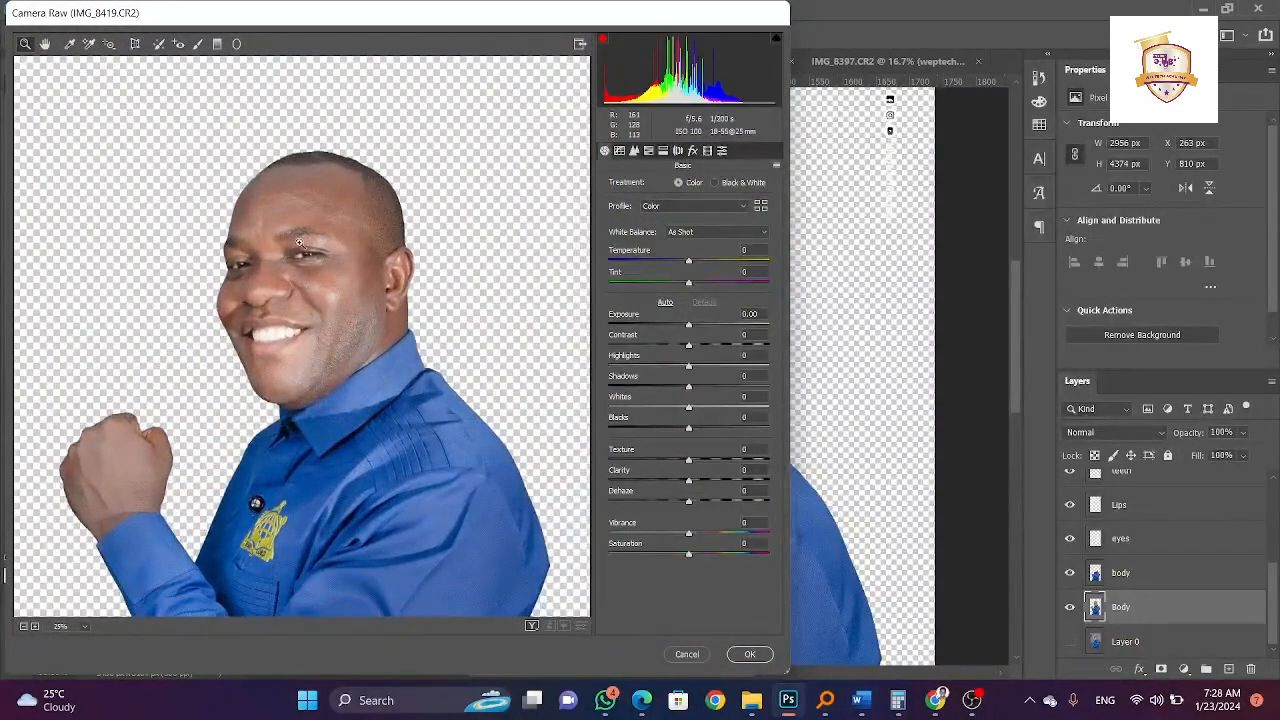
{"action": "left_click", "coordinate": [299, 243]}
{"action": "left_click", "coordinate": [328, 420]}
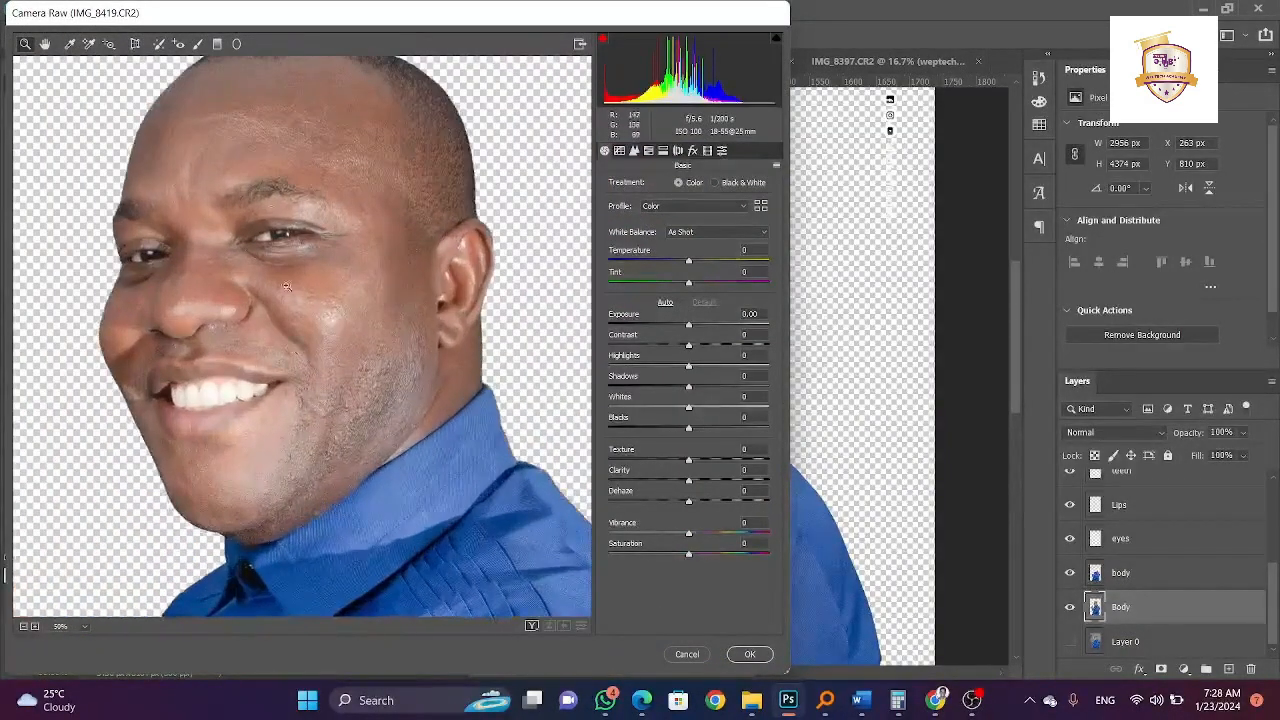
{"action": "left_click", "coordinate": [636, 151]}
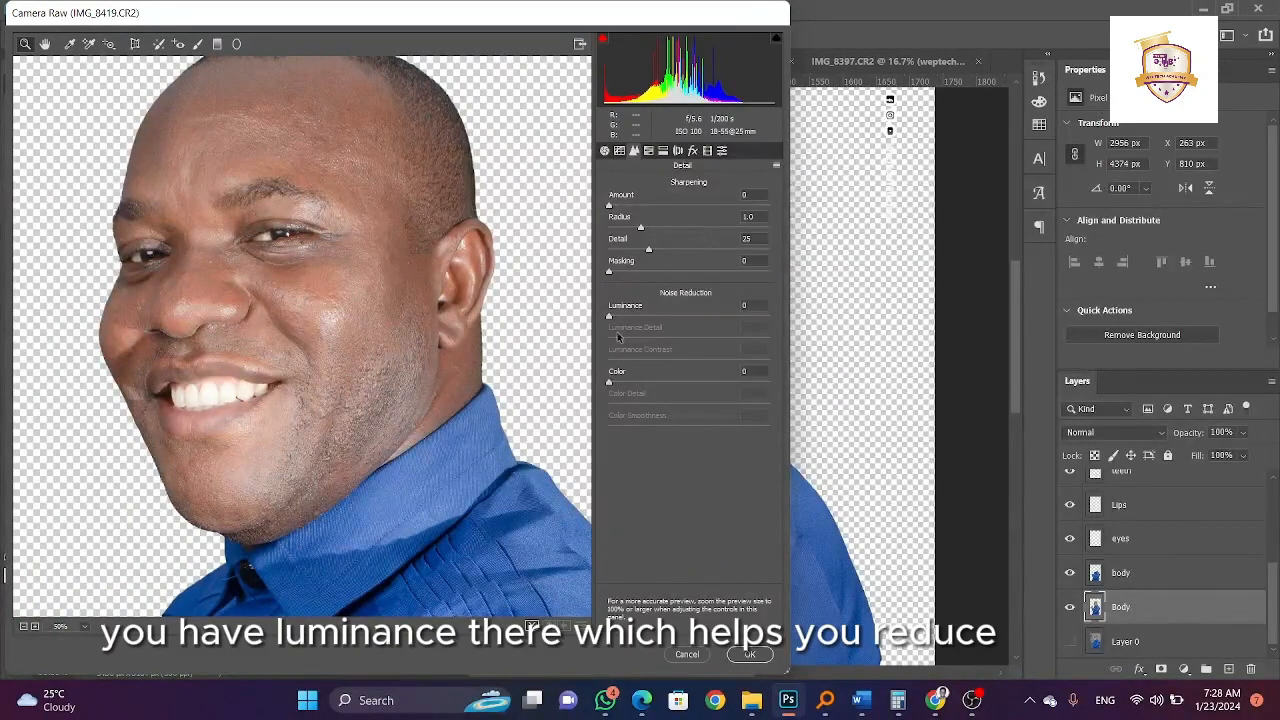
{"action": "left_click_drag", "start_coordinate": [611, 318], "coordinate": [697, 318]}
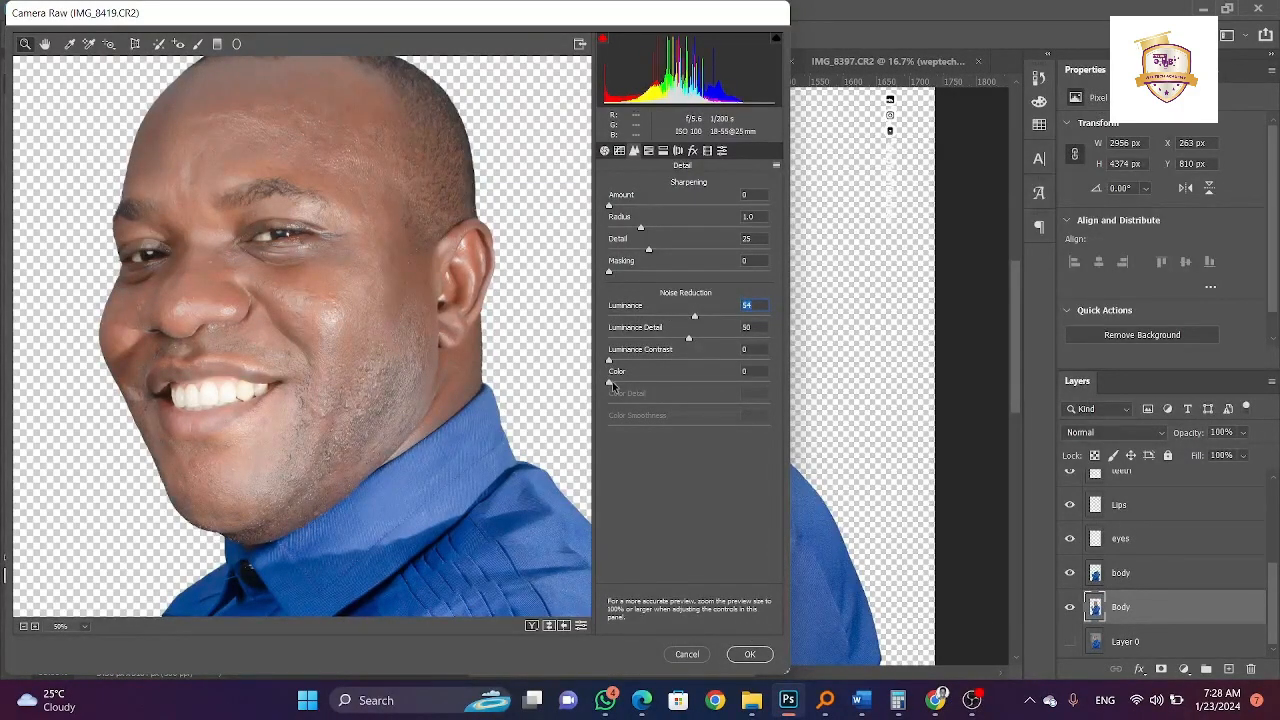
- Set the Color noise reduction to 42, adjust Color Detail, and apply the Camera Raw changes to the Body layer
{"action": "left_click_drag", "start_coordinate": [609, 385], "coordinate": [673, 383]}
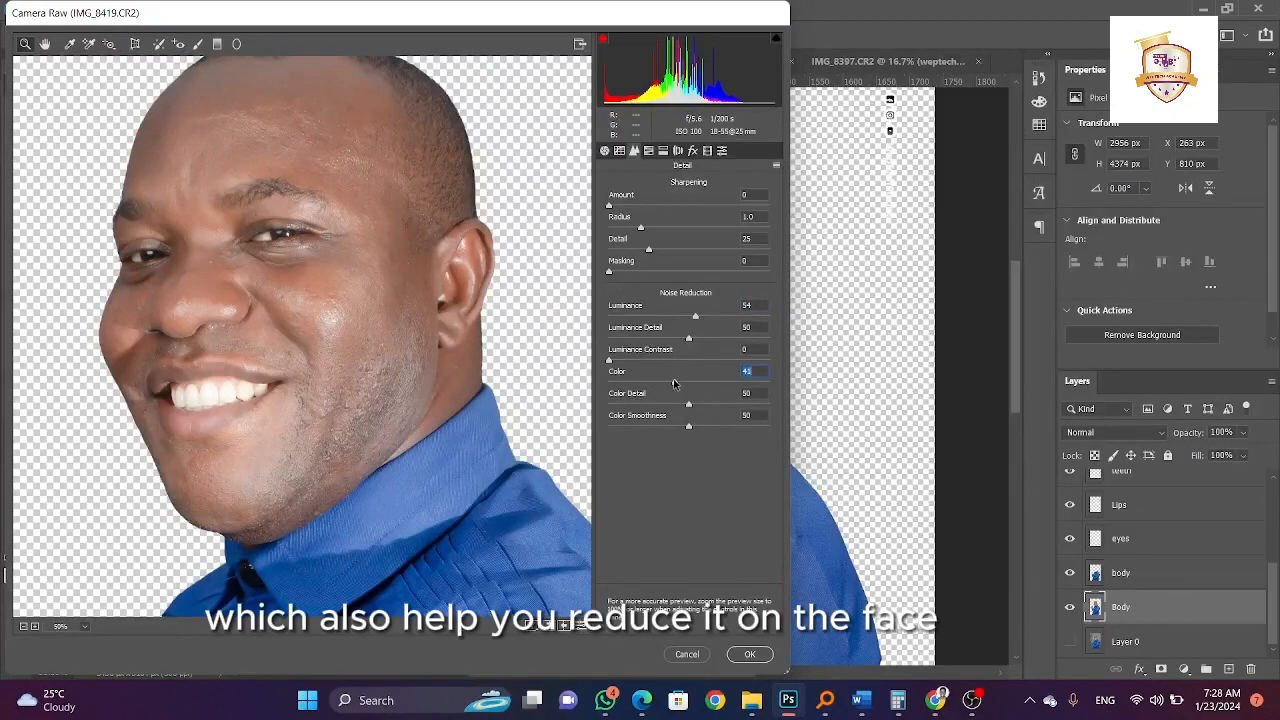
{"action": "left_click", "coordinate": [248, 312]}
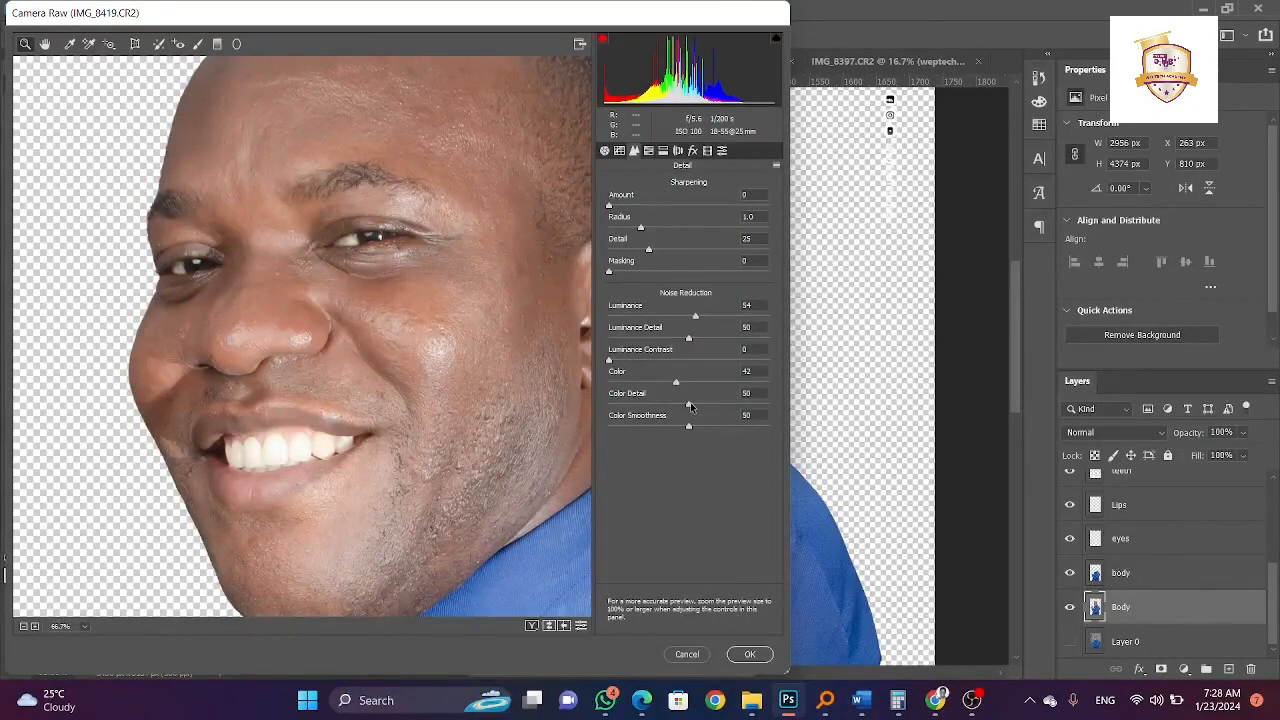
{"action": "left_click_drag", "start_coordinate": [689, 405], "coordinate": [706, 384]}
{"action": "left_click", "coordinate": [748, 653]}
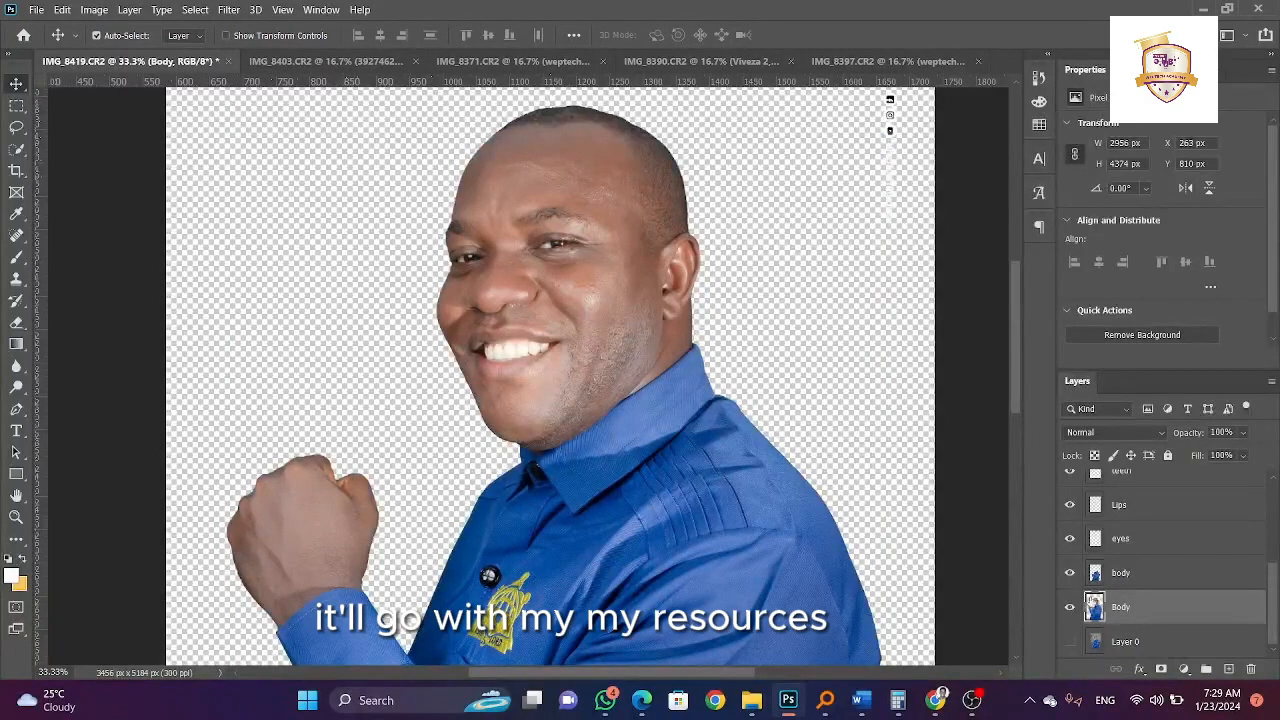
- Run the SkinFiner filter a second time on the Body layer with its default settings
{"action": "left_click", "coordinate": [228, 10]}
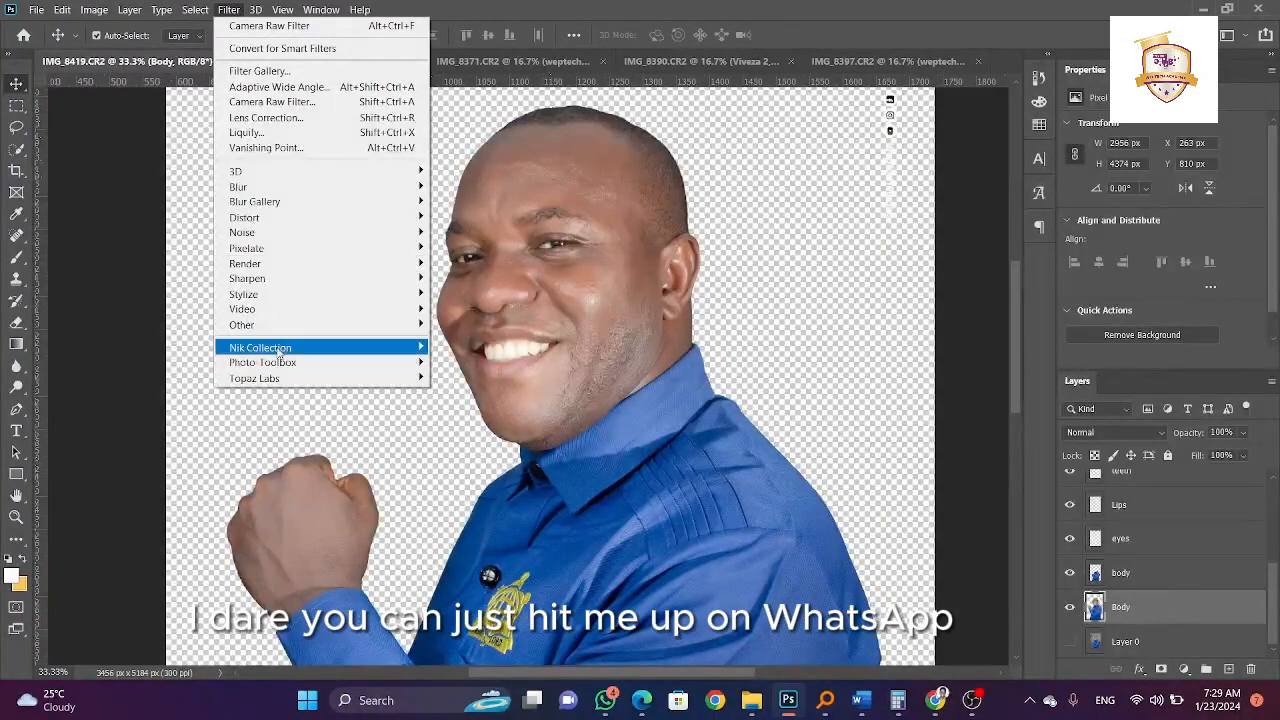
{"action": "mouse_move", "coordinate": [280, 362]}
{"action": "left_click", "coordinate": [462, 362]}
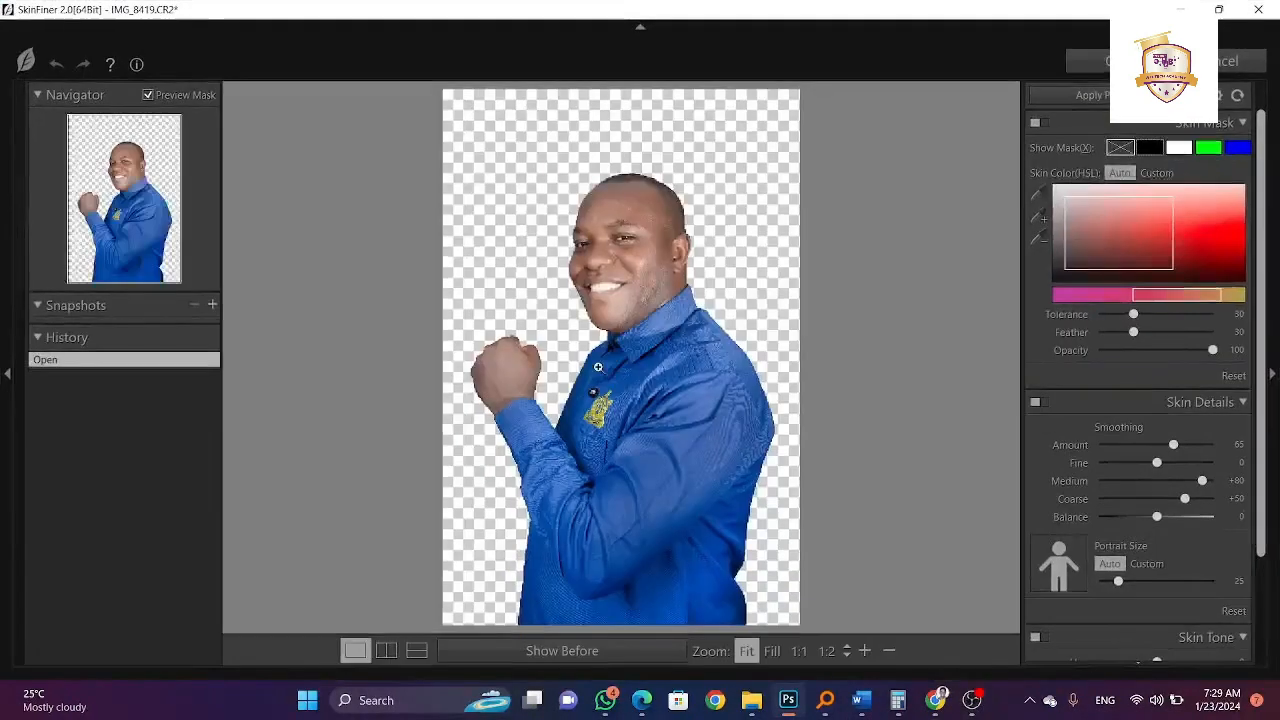
{"action": "left_click", "coordinate": [1070, 62]}
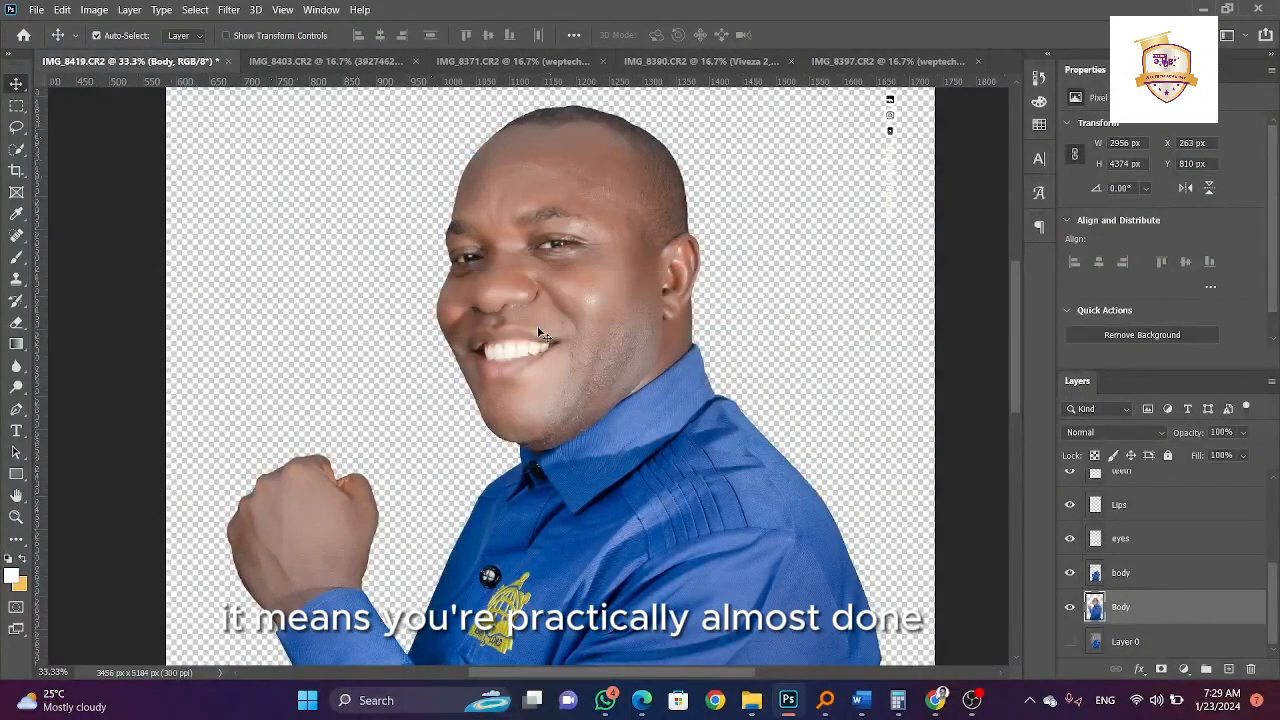
- Raise the Blues saturation of the blue shirt layer to +100 with the Camera Raw Filter's HSL adjustments
{"action": "key", "text": "ctrl+minus"}
{"action": "key", "text": "ctrl+minus"}
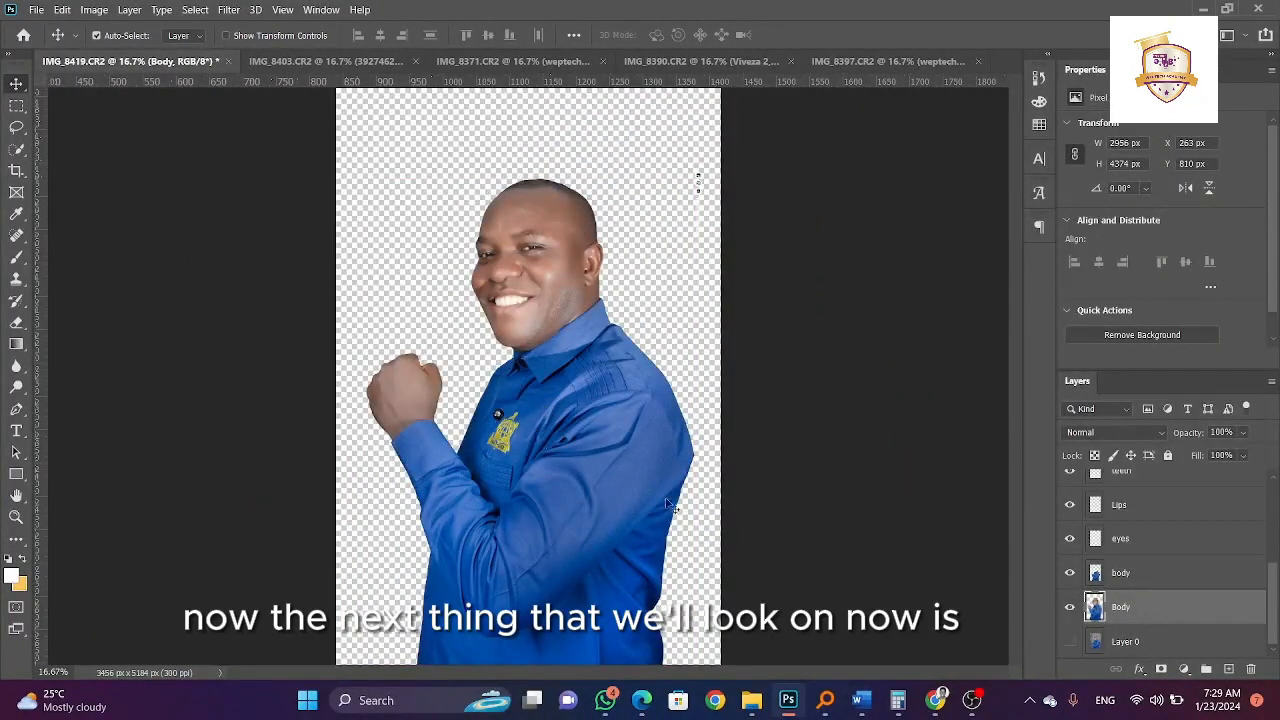
{"action": "left_click", "coordinate": [628, 457]}
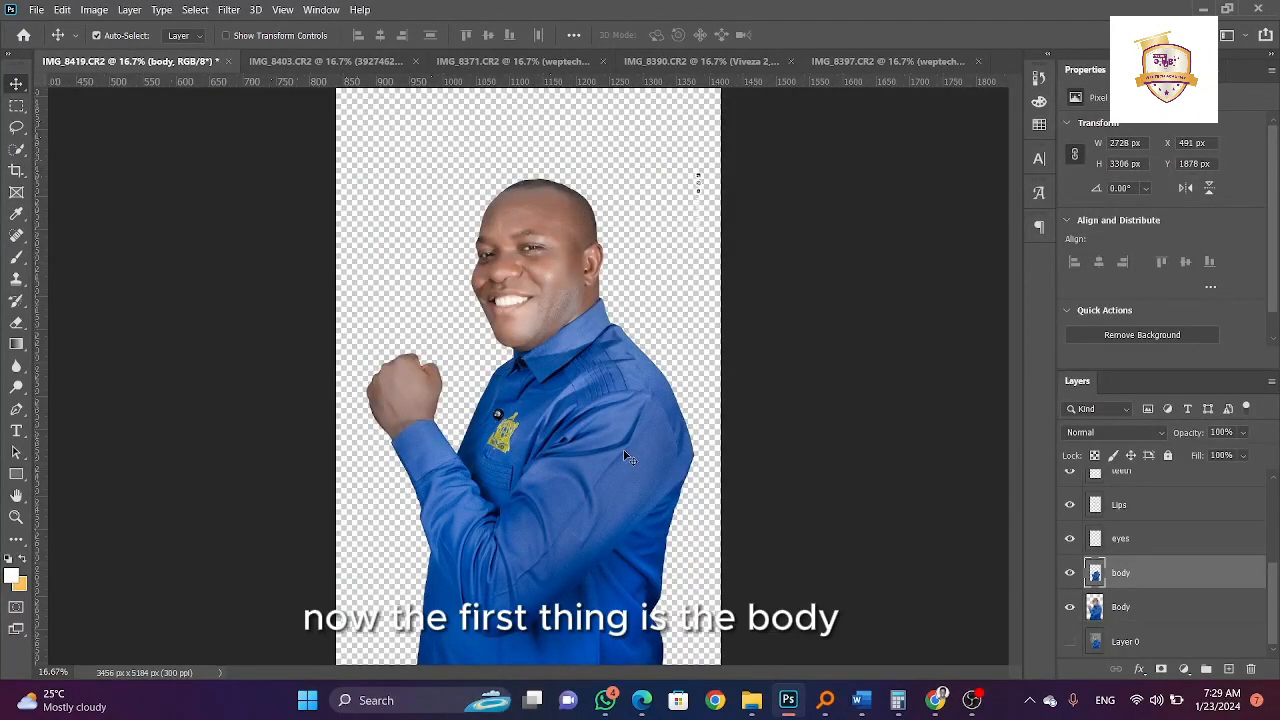
{"action": "left_click", "coordinate": [230, 11]}
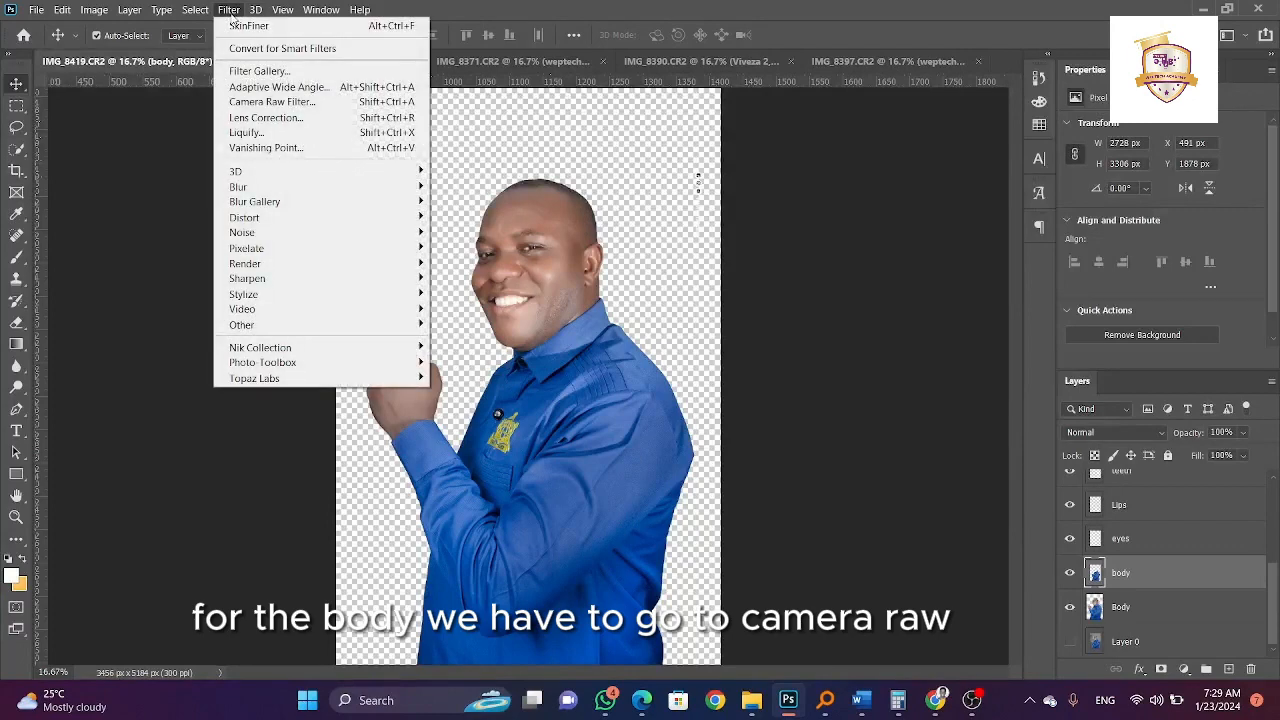
{"action": "left_click", "coordinate": [251, 104]}
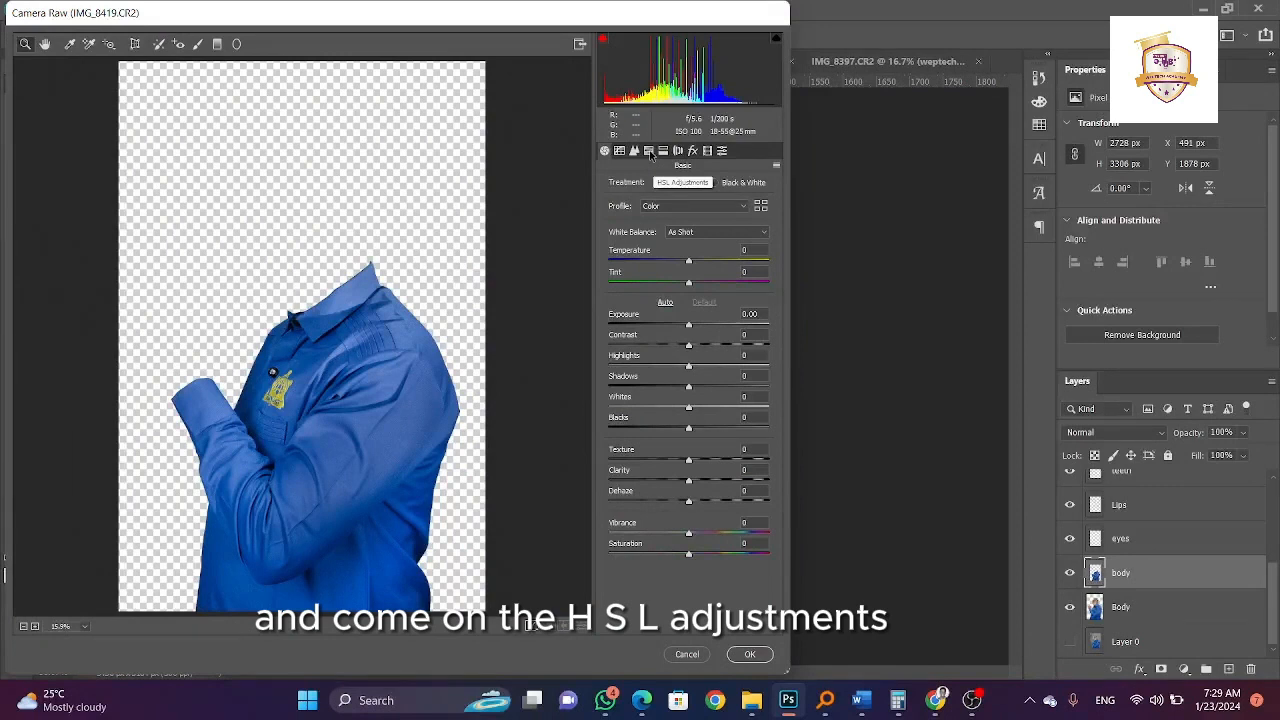
{"action": "left_click", "coordinate": [650, 152]}
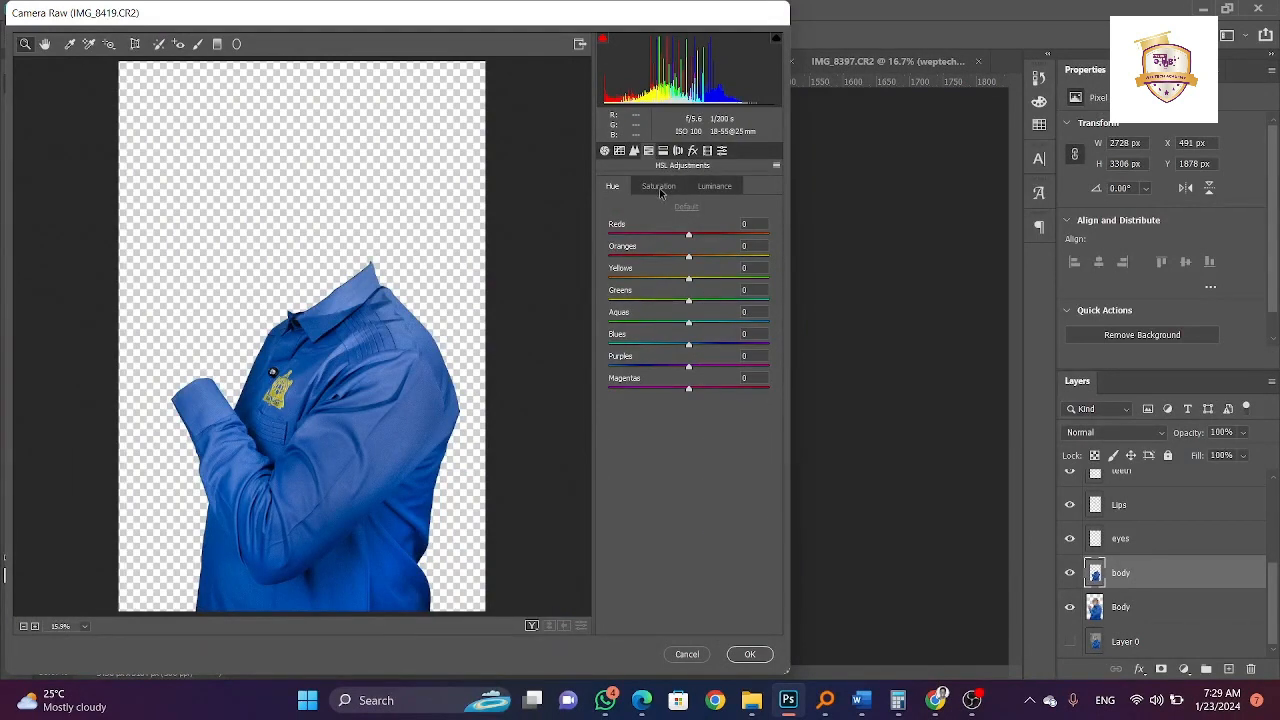
{"action": "left_click", "coordinate": [659, 188]}
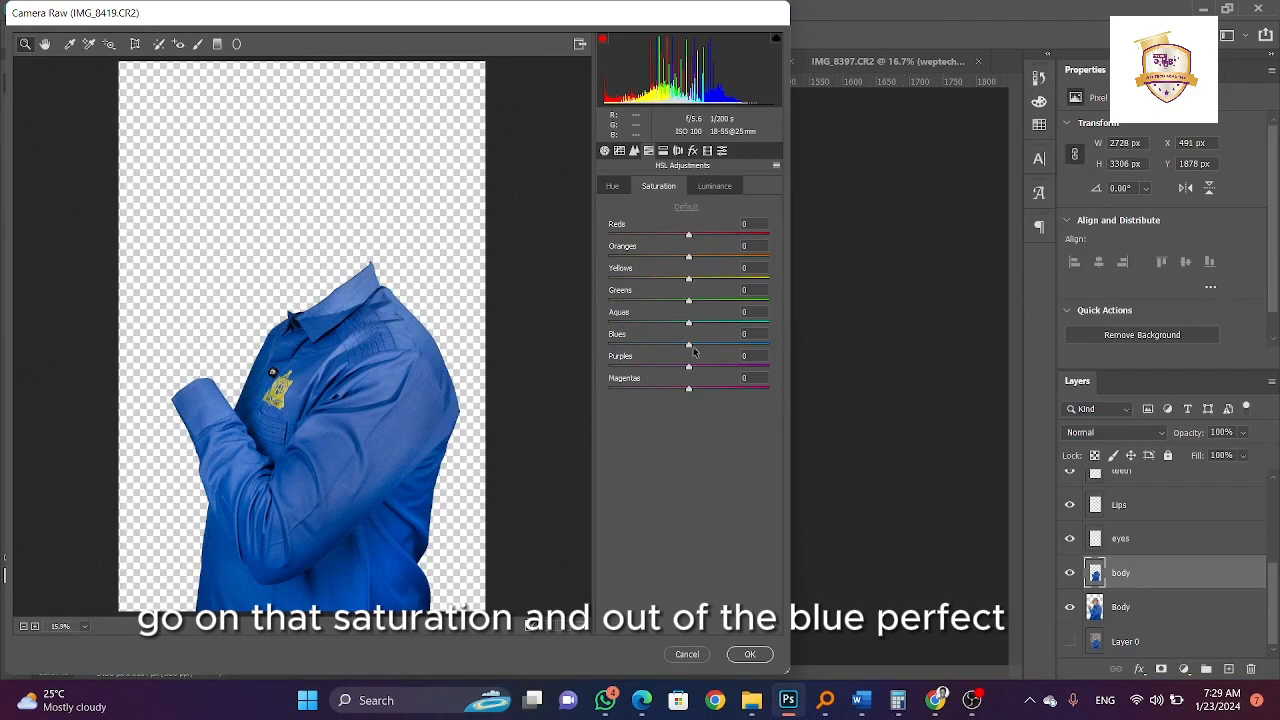
{"action": "left_click_drag", "start_coordinate": [693, 348], "coordinate": [826, 349]}
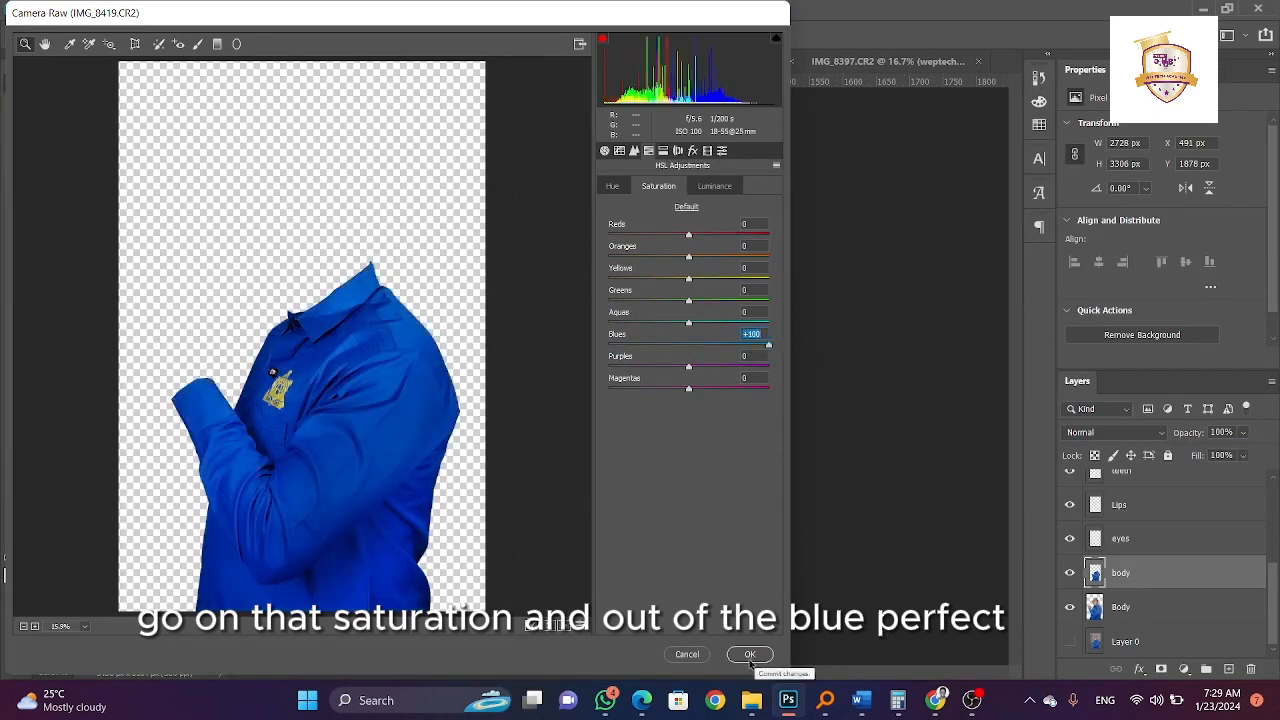
{"action": "left_click", "coordinate": [749, 654]}
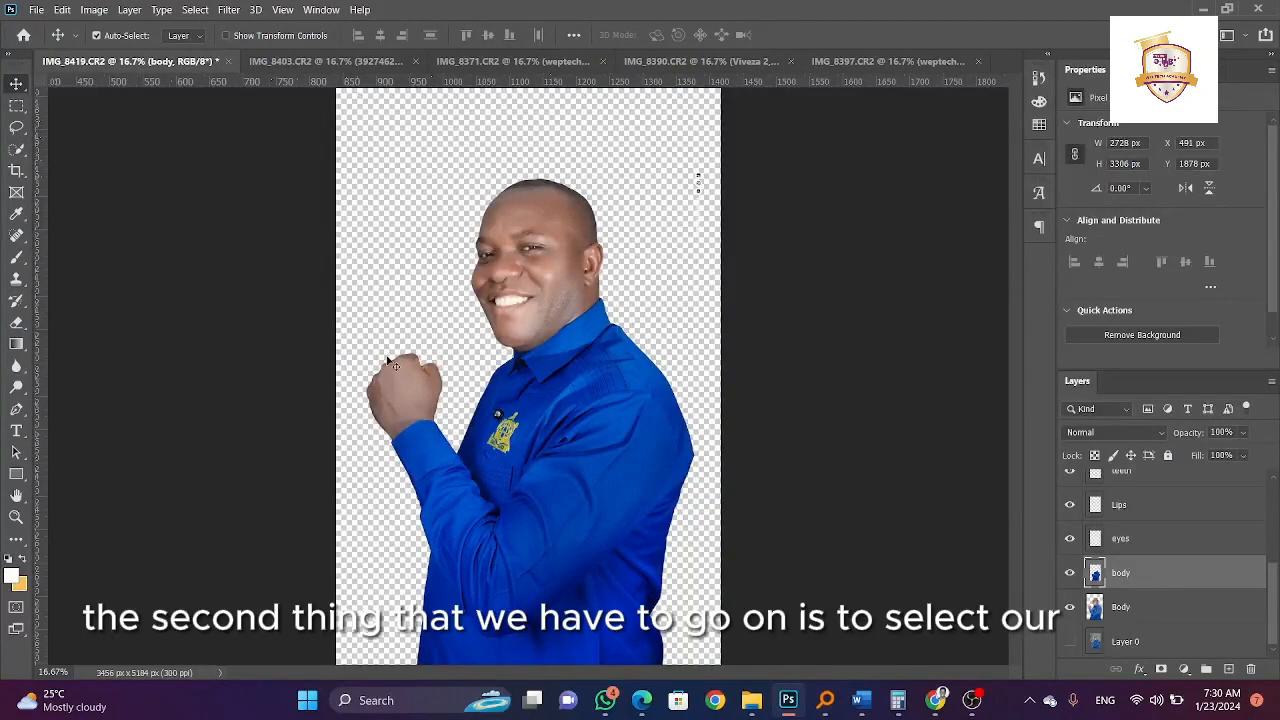
- Whiten the teeth layer by lowering its vibrance with the Vibrance adjustment
{"action": "key", "text": "ctrl+plus"}
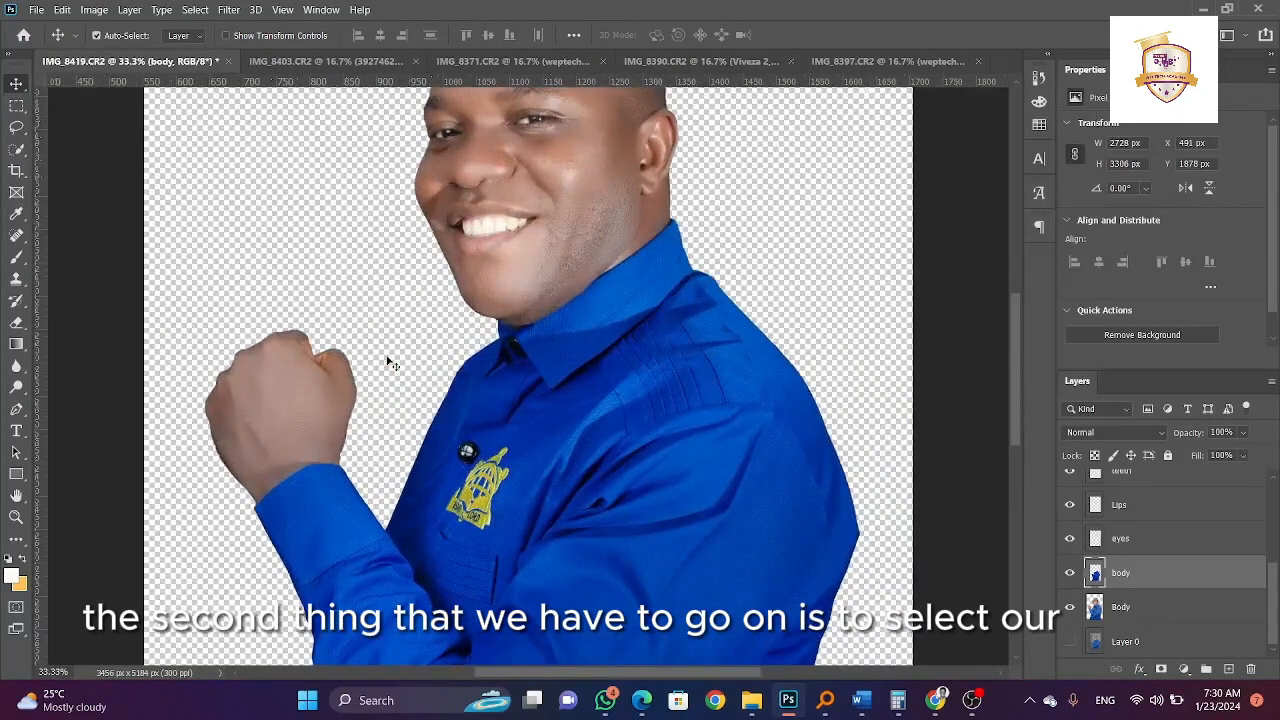
{"action": "left_click", "coordinate": [498, 232]}
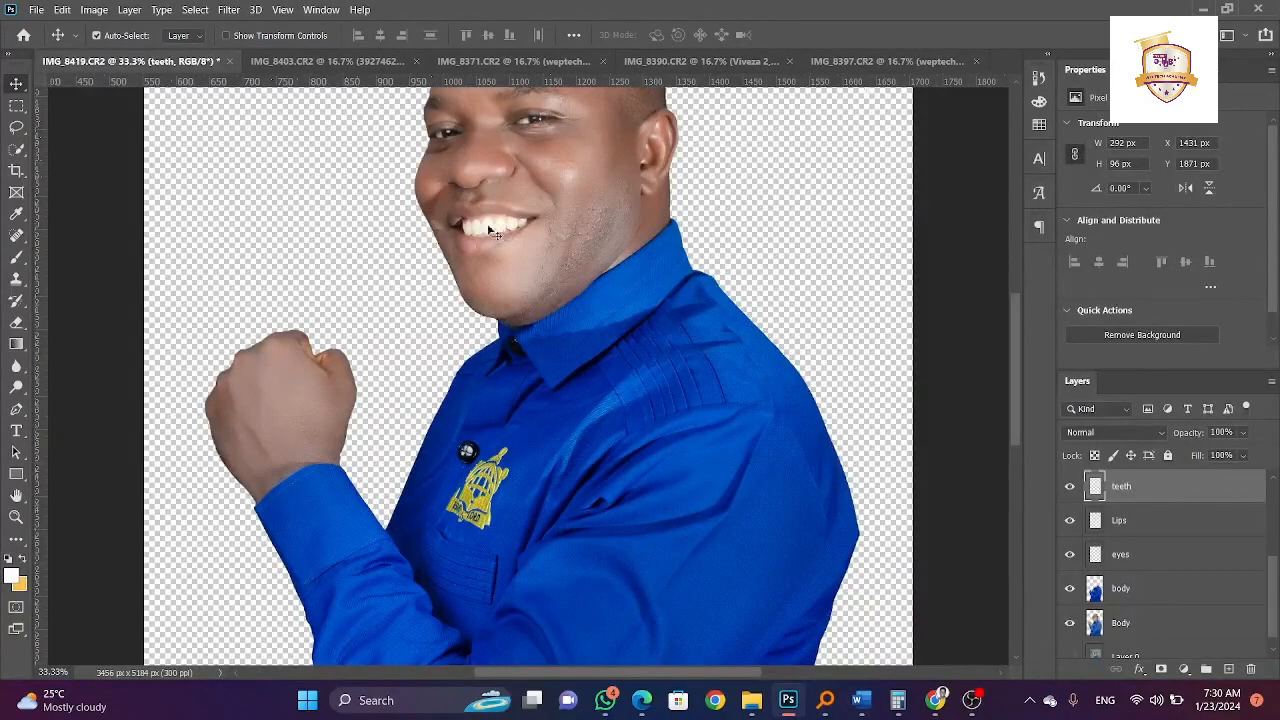
{"action": "left_click", "coordinate": [94, 10]}
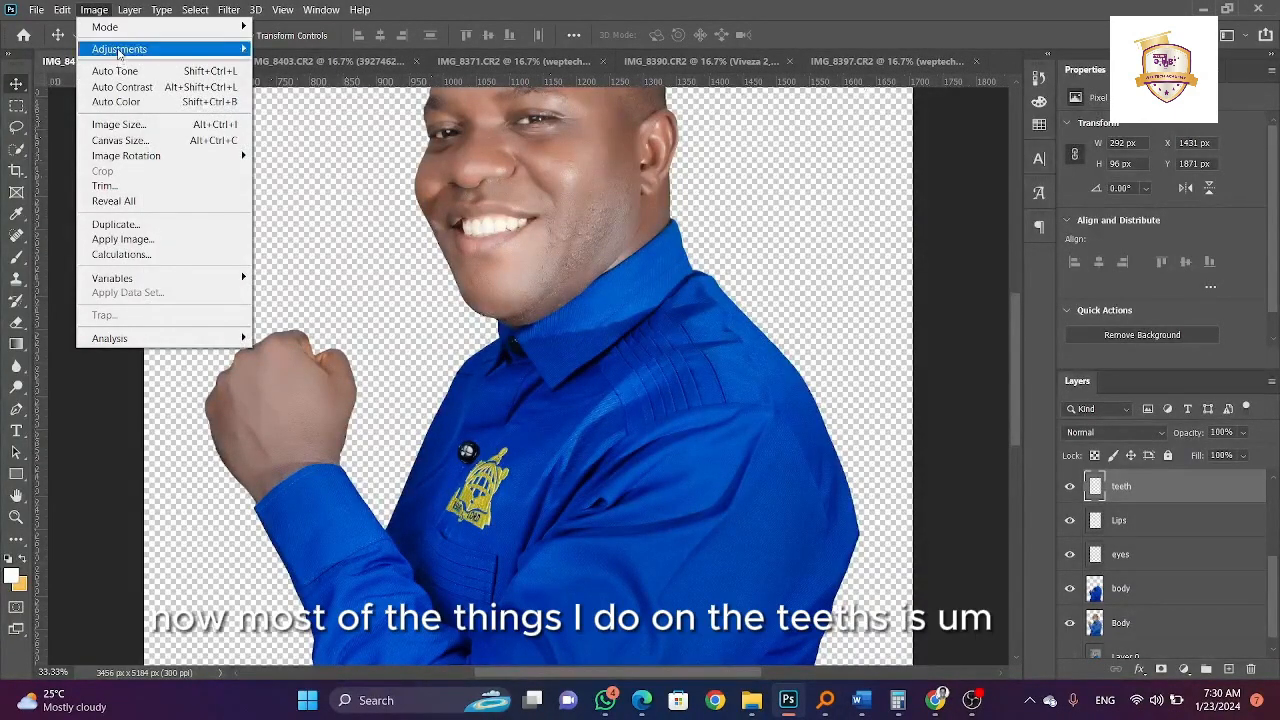
{"action": "mouse_move", "coordinate": [118, 53]}
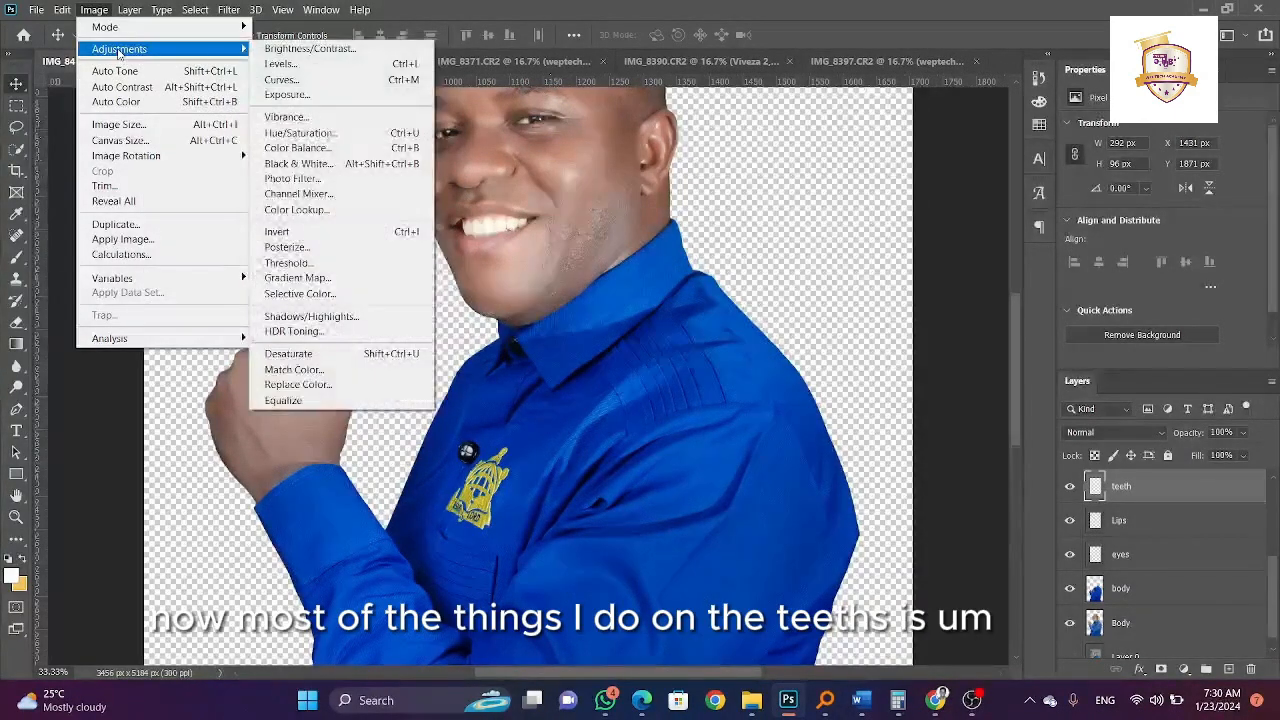
{"action": "left_click", "coordinate": [363, 126]}
{"action": "left_click_drag", "start_coordinate": [732, 238], "coordinate": [645, 234]}
{"action": "left_click", "coordinate": [865, 209]}
{"action": "key", "text": "v"}
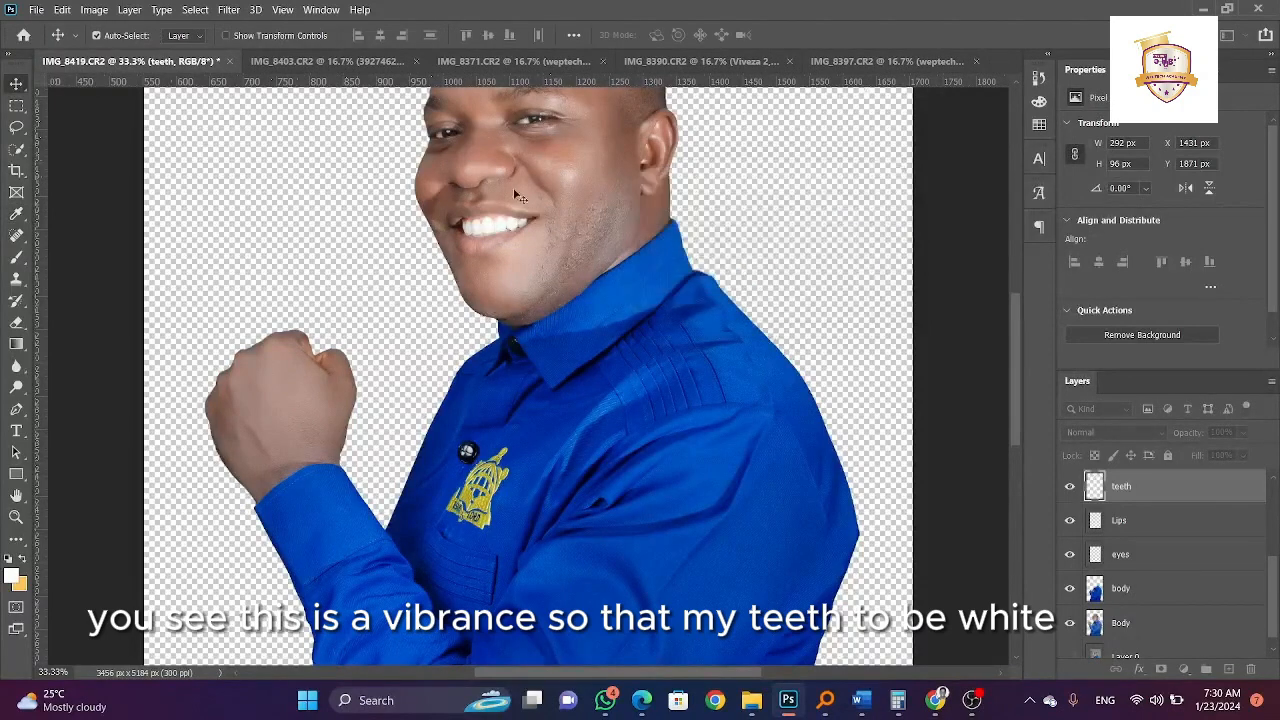
- Apply the Camera Raw Filter to the teeth layer with Texture +11 and Dehaze +17
{"action": "left_click", "coordinate": [228, 9]}
{"action": "mouse_move", "coordinate": [263, 187]}
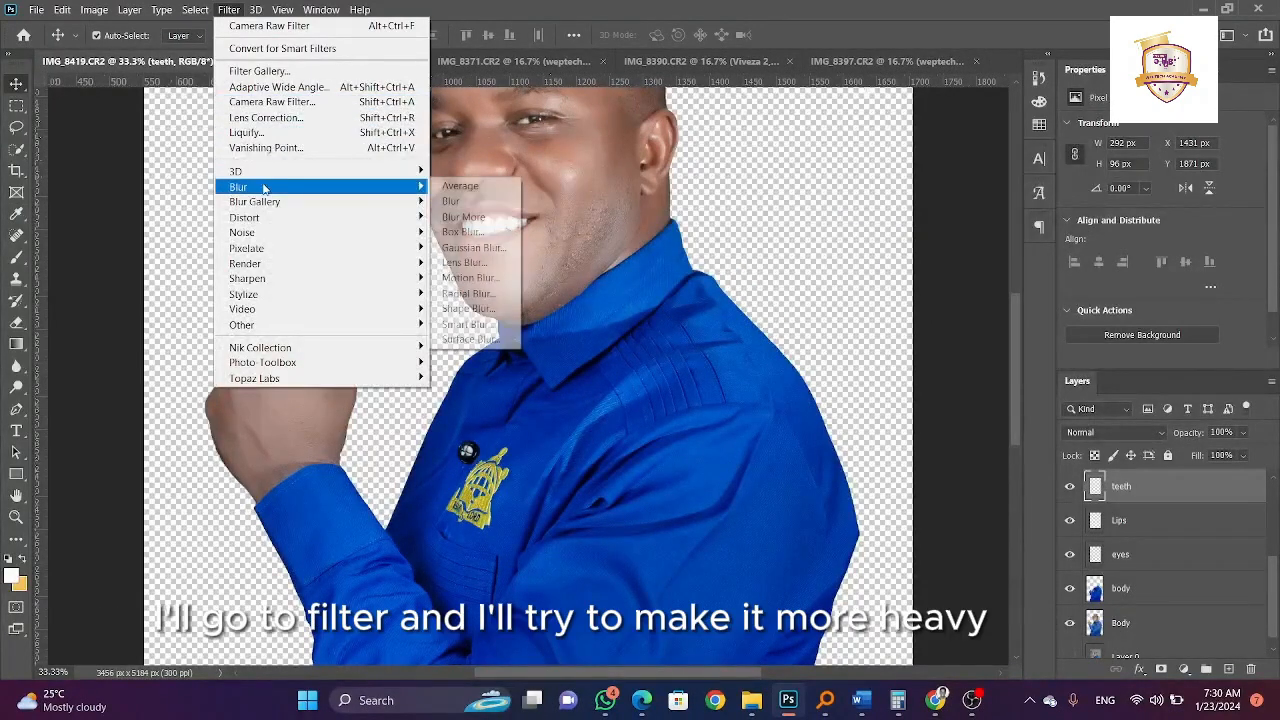
{"action": "left_click", "coordinate": [272, 101]}
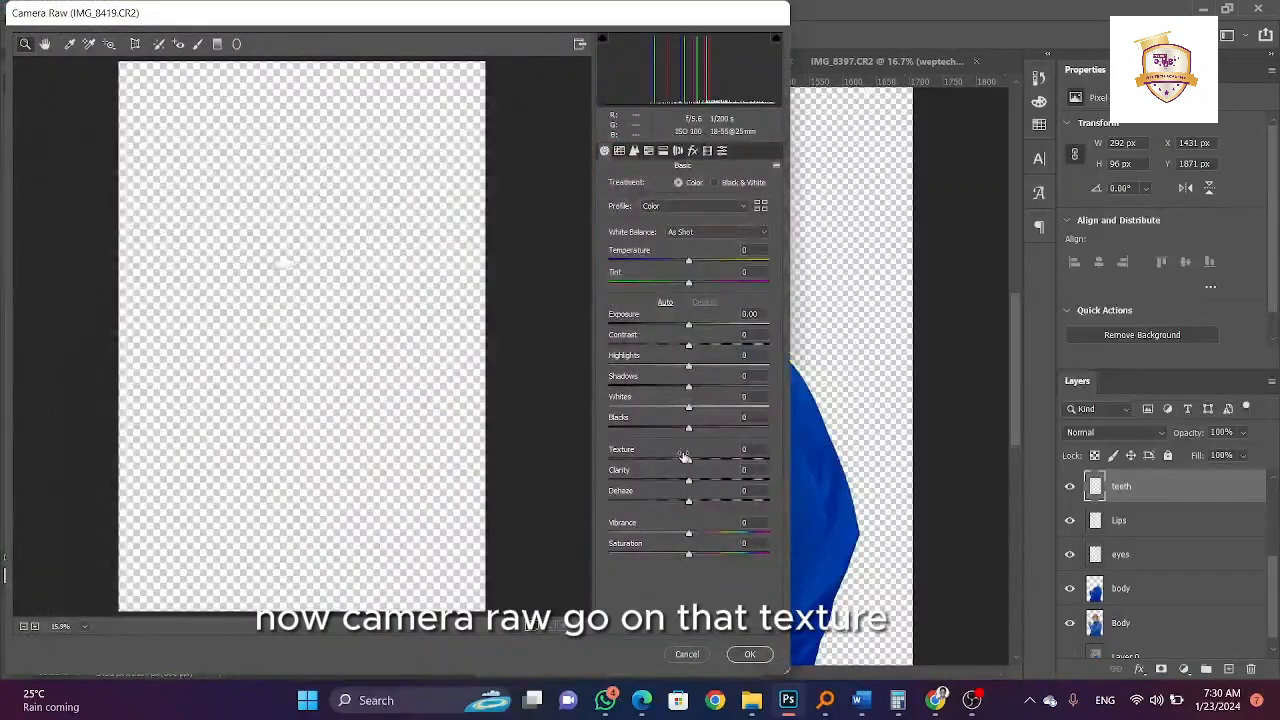
{"action": "left_click_drag", "start_coordinate": [688, 457], "coordinate": [702, 505]}
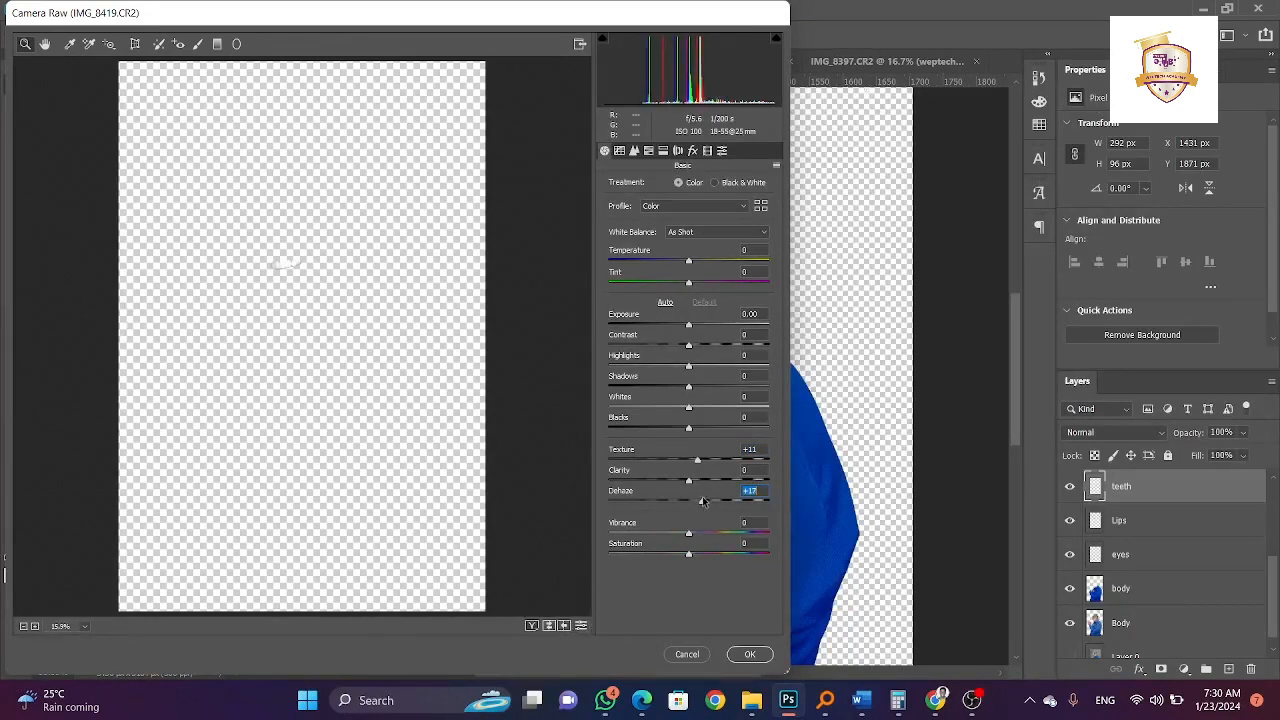
{"action": "left_click", "coordinate": [750, 655]}
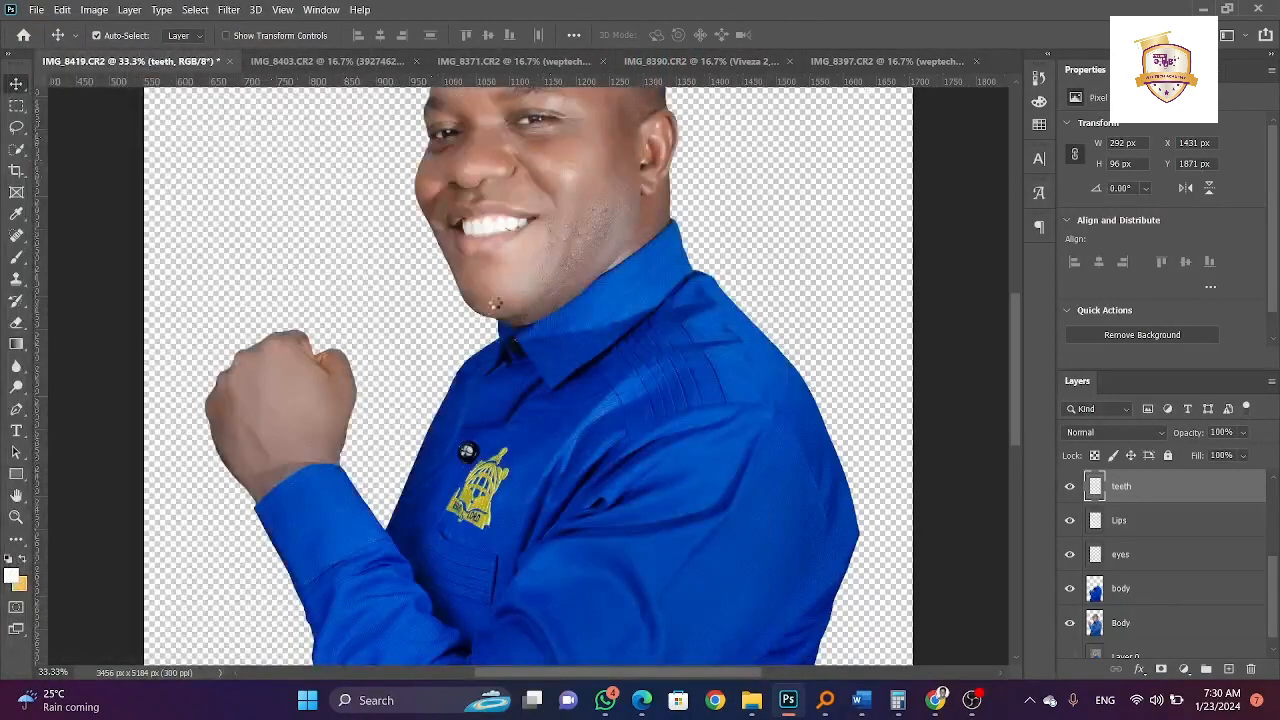
- Raise the Reds saturation of the Lips layer to +85 with the Camera Raw Filter's HSL adjustments
{"action": "scroll", "coordinate": [497, 308], "scroll_direction": "up", "scroll_amount": 1}
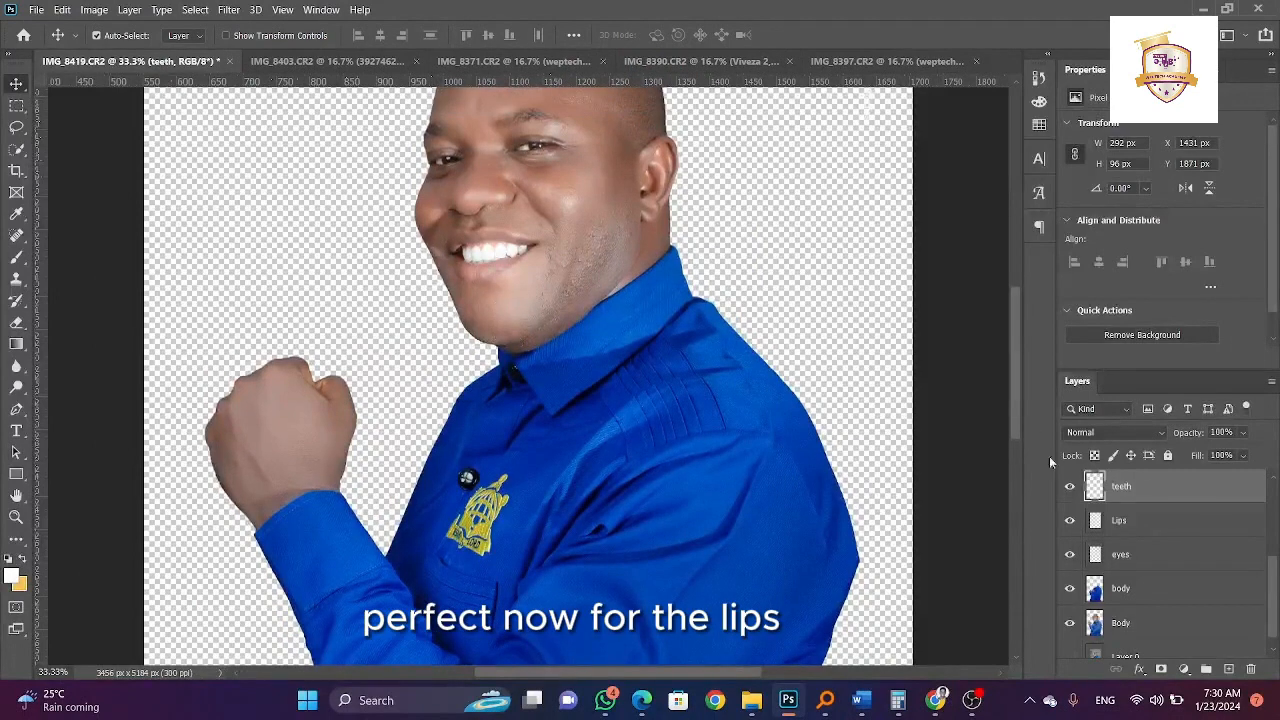
{"action": "left_click", "coordinate": [1122, 522]}
{"action": "left_click", "coordinate": [94, 10]}
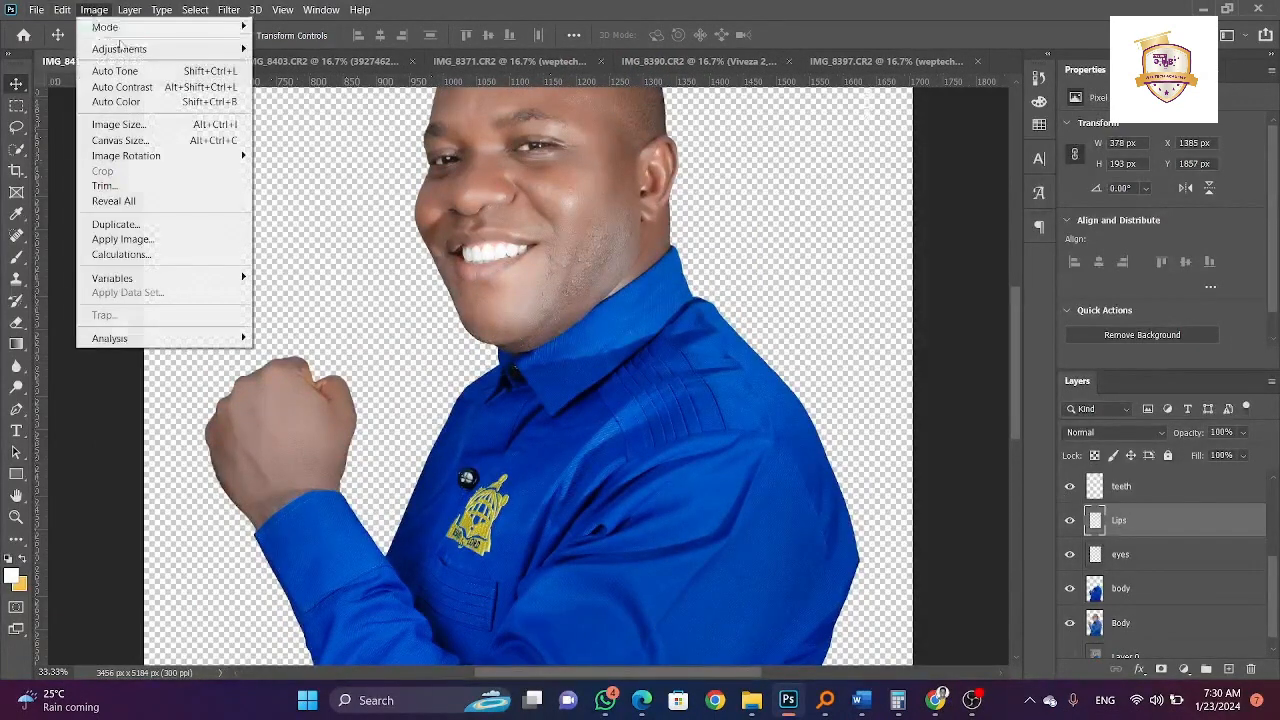
{"action": "mouse_move", "coordinate": [229, 10]}
{"action": "left_click", "coordinate": [250, 101]}
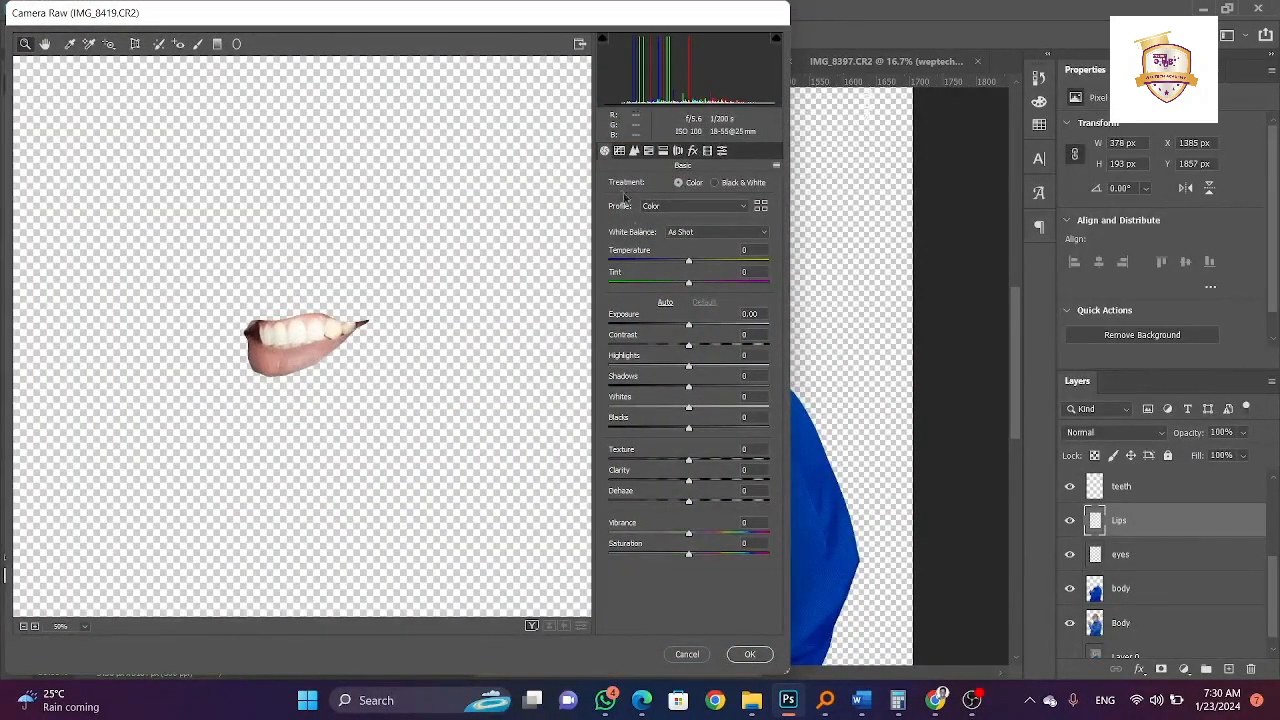
{"action": "left_click", "coordinate": [648, 150]}
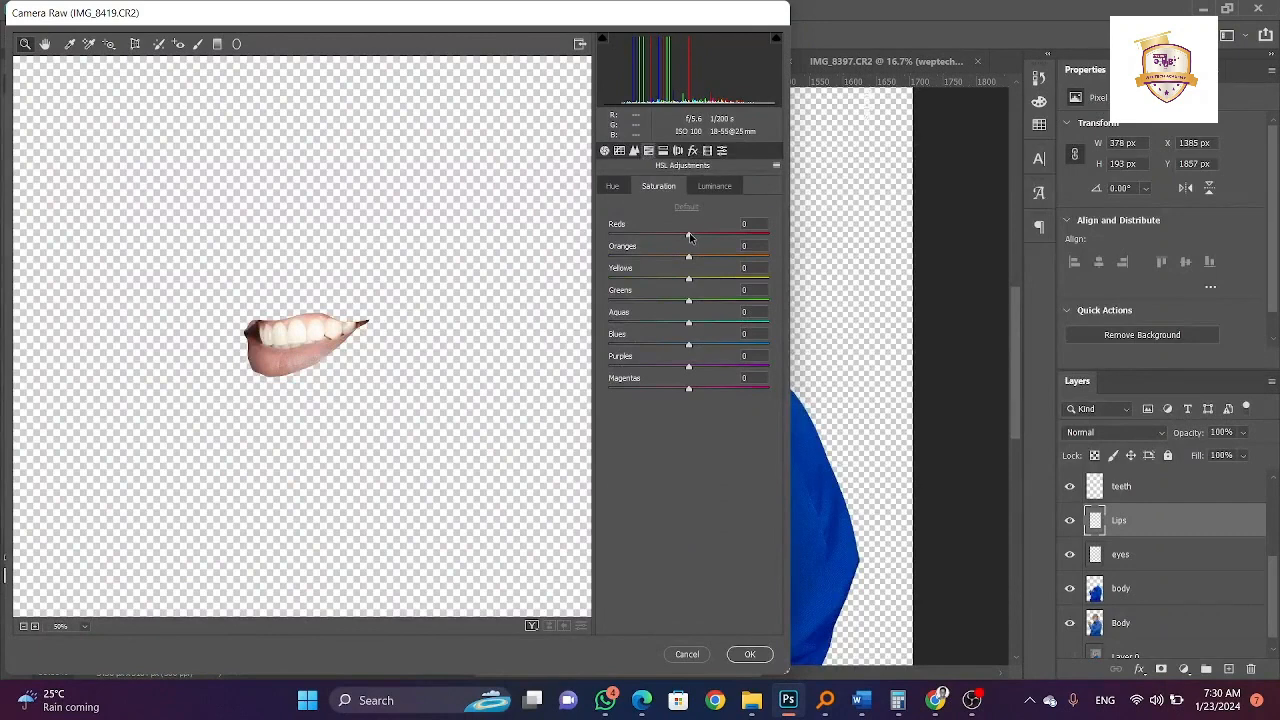
{"action": "left_click_drag", "start_coordinate": [689, 236], "coordinate": [757, 234]}
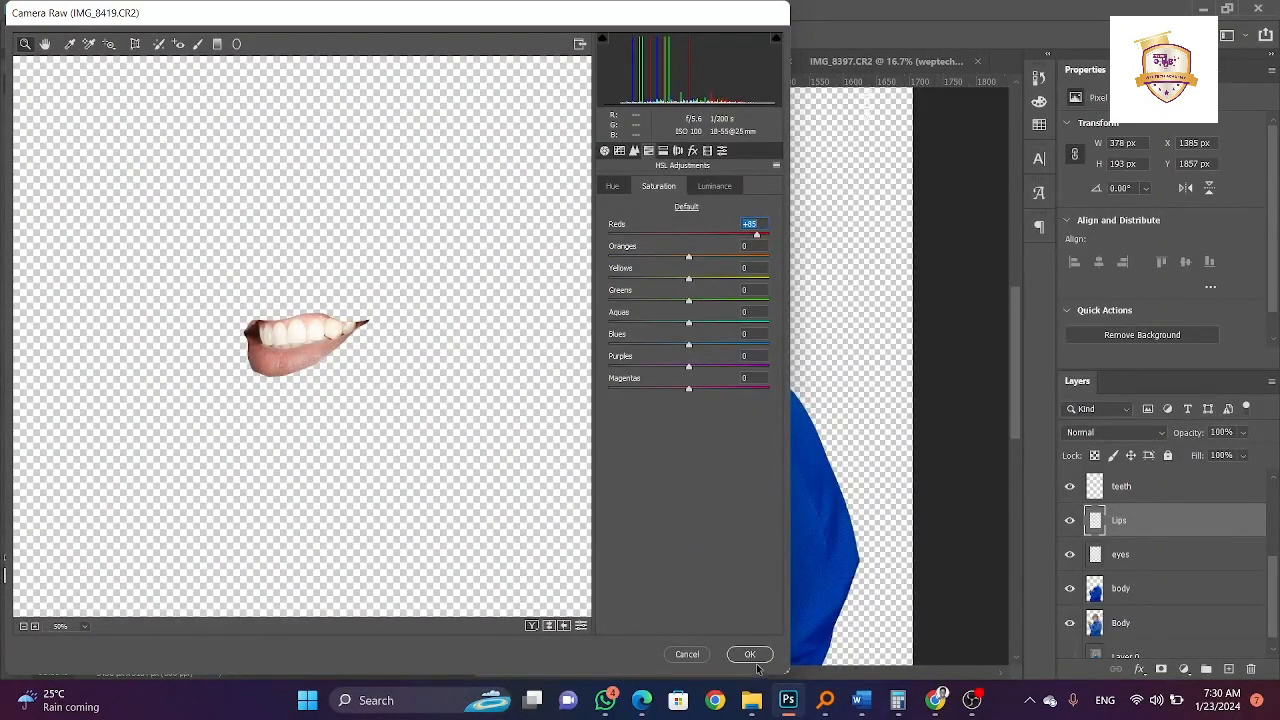
{"action": "left_click", "coordinate": [750, 656]}
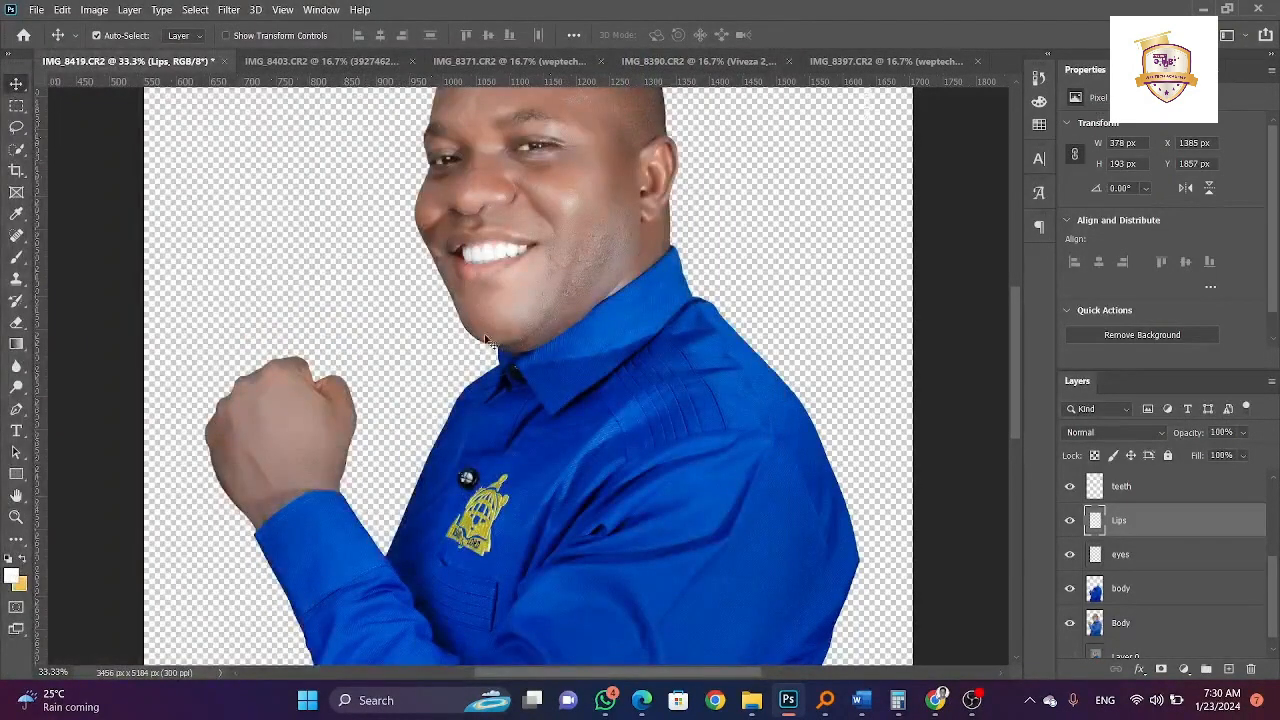
- Reduce the fill of the teeth layer to 36% to tone down the whitening
{"action": "key", "text": "ctrl"}
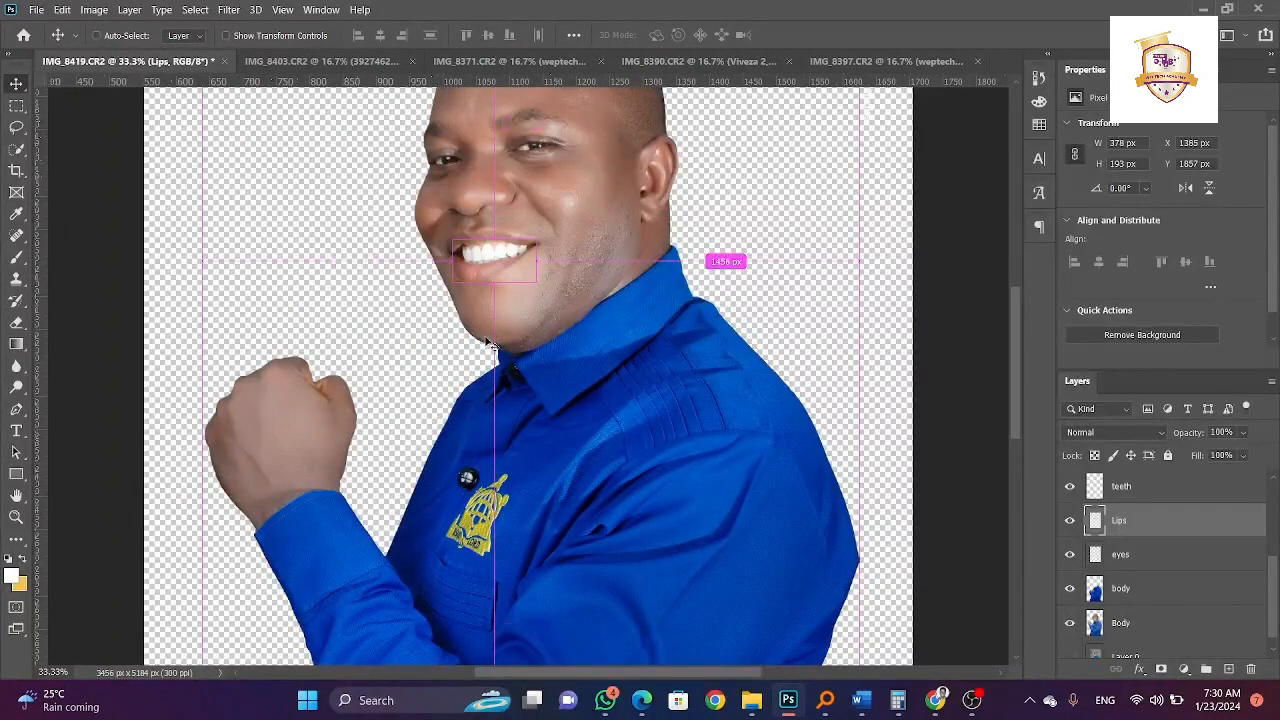
{"action": "key", "text": "ctrl+minus"}
{"action": "key", "text": "ctrl+minus"}
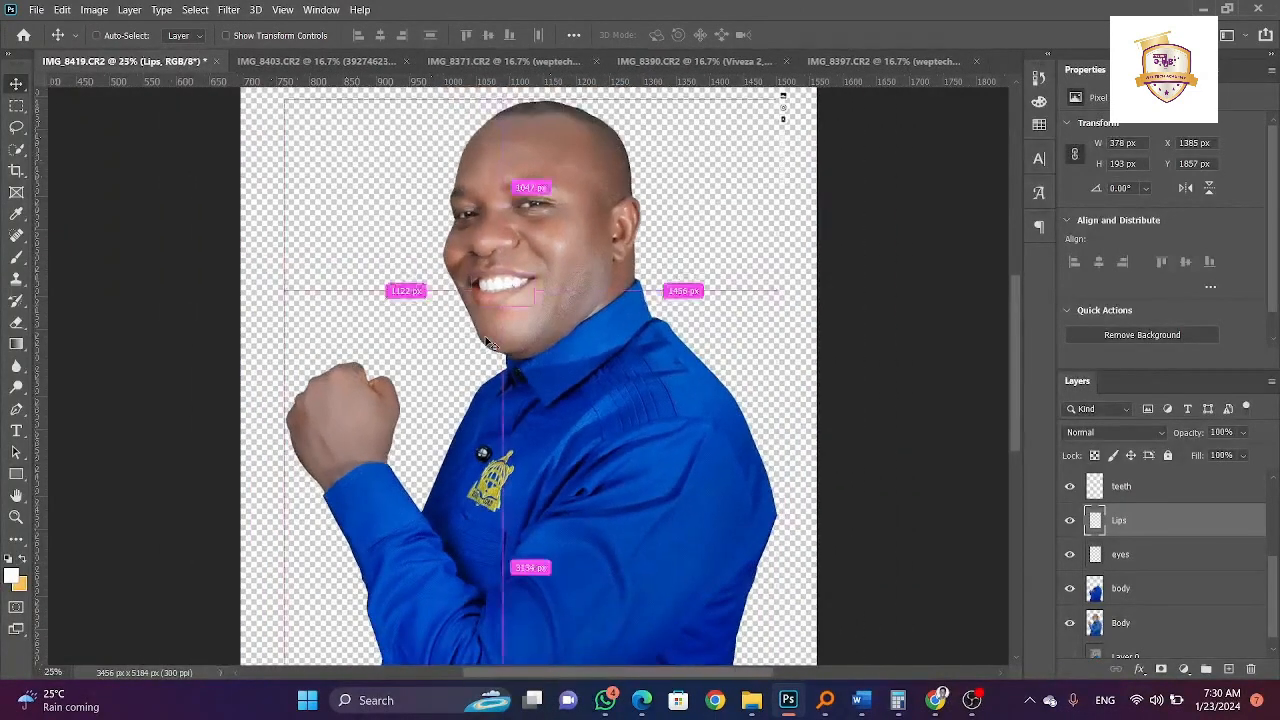
{"action": "key", "text": "ctrl+plus"}
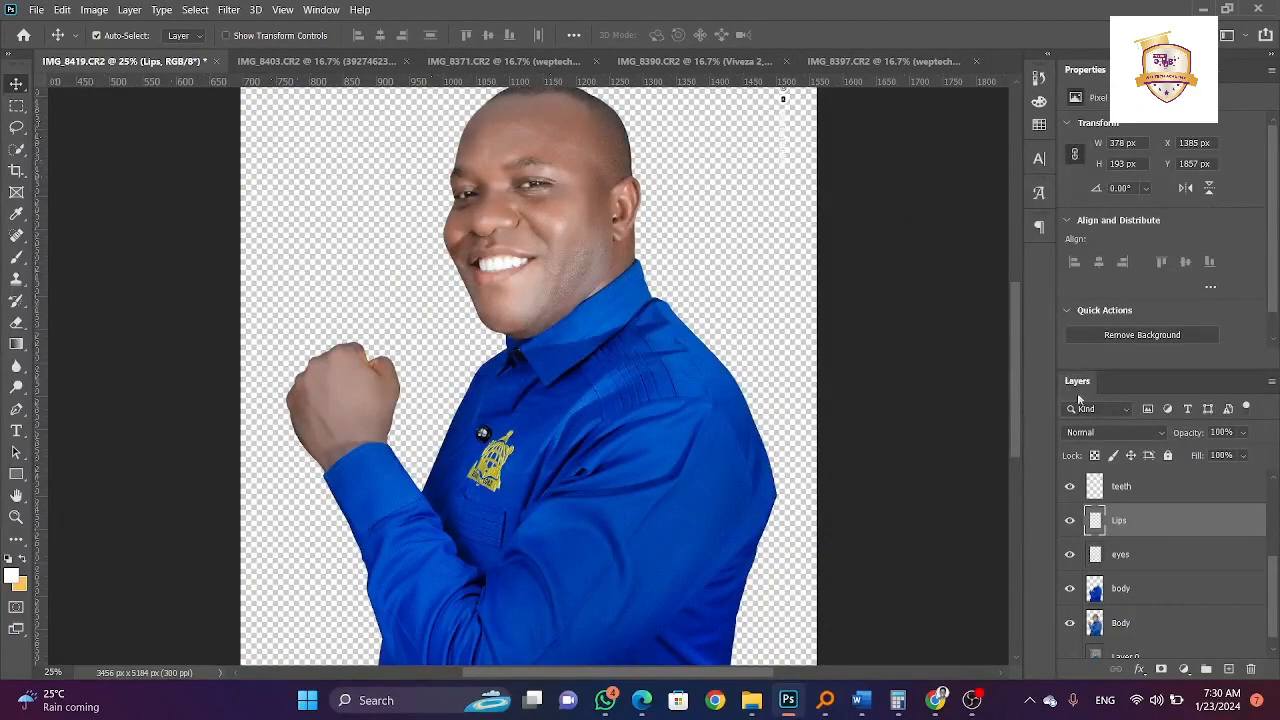
{"action": "left_click", "coordinate": [1214, 478]}
{"action": "left_click", "coordinate": [1243, 457]}
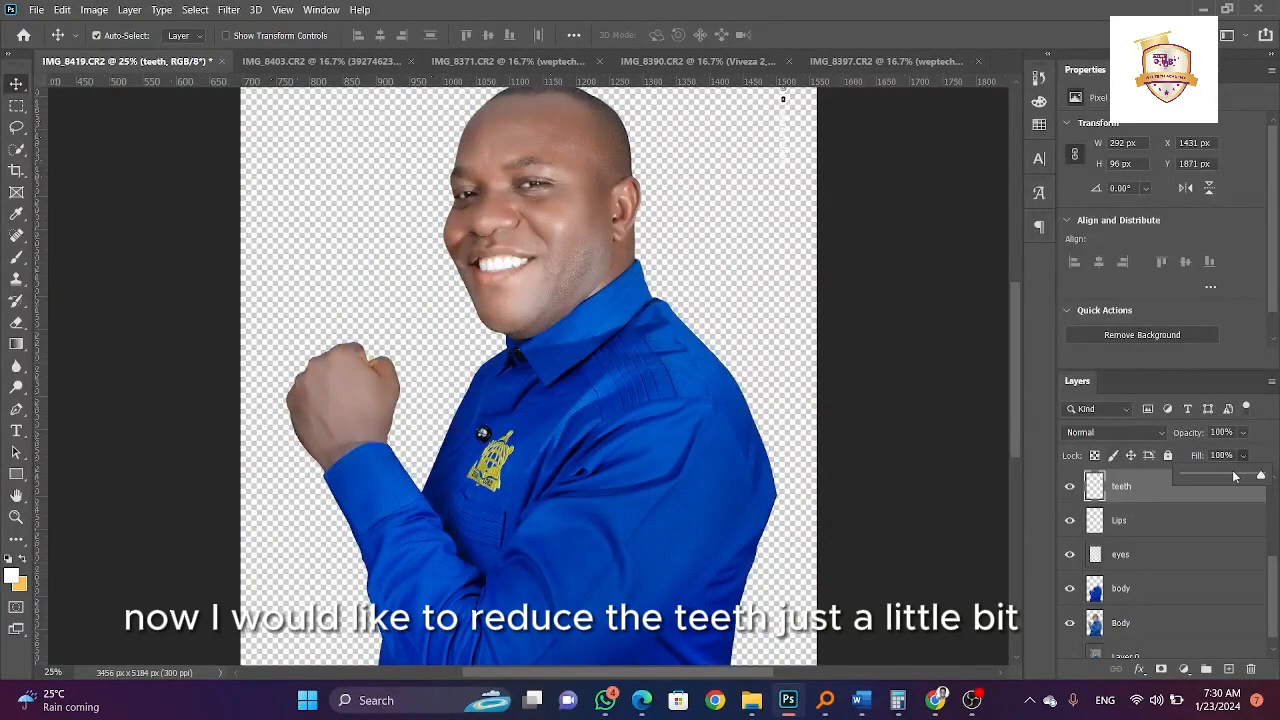
{"action": "left_click", "coordinate": [1236, 476]}
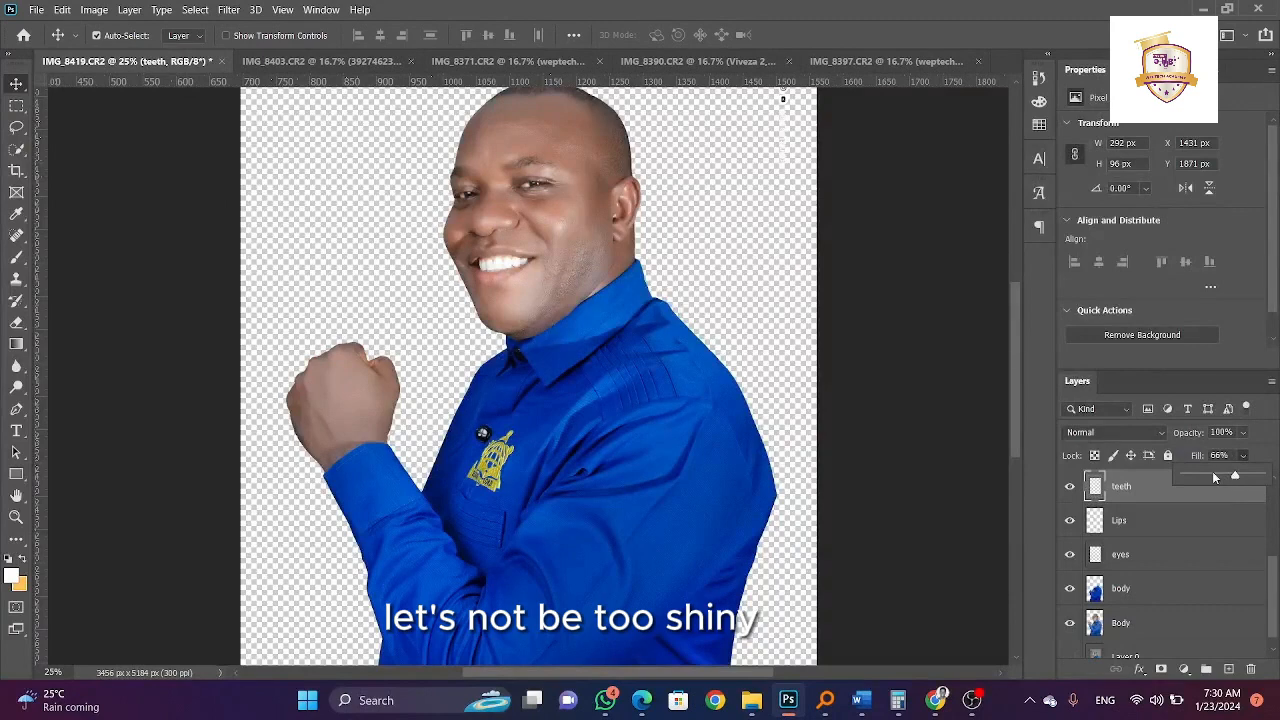
{"action": "left_click_drag", "start_coordinate": [1214, 477], "coordinate": [1211, 477]}
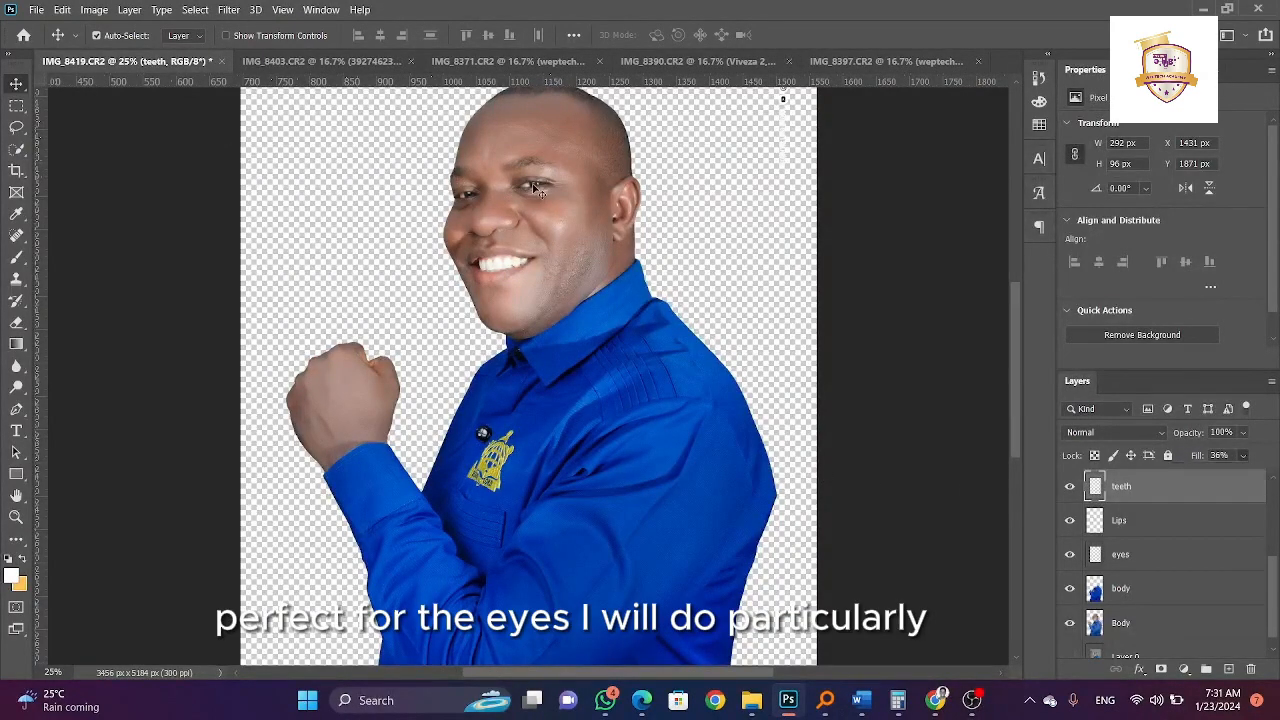
- Whiten the eyes layer with the Vibrance adjustment, setting both Vibrance and Saturation to -100
{"action": "left_click", "coordinate": [537, 190]}
{"action": "left_click", "coordinate": [94, 9]}
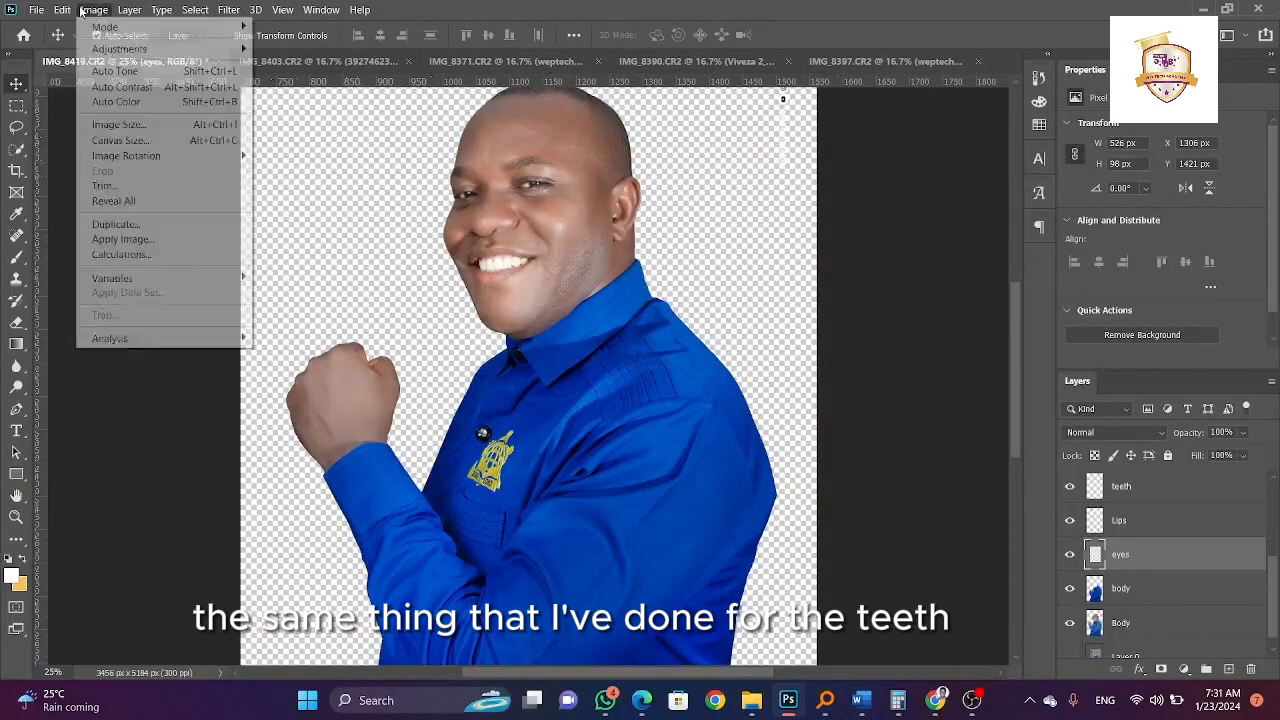
{"action": "mouse_move", "coordinate": [160, 58]}
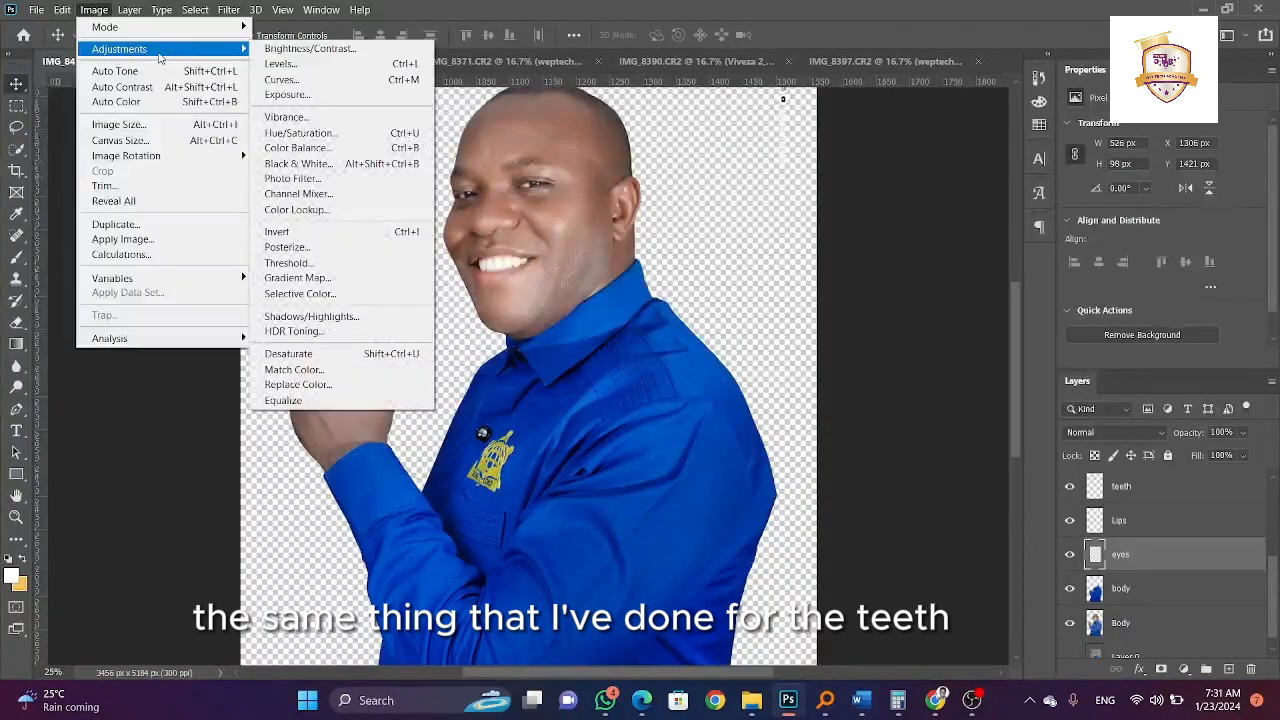
{"action": "left_click", "coordinate": [300, 117]}
{"action": "left_click_drag", "start_coordinate": [730, 238], "coordinate": [580, 242]}
{"action": "left_click_drag", "start_coordinate": [732, 285], "coordinate": [619, 286]}
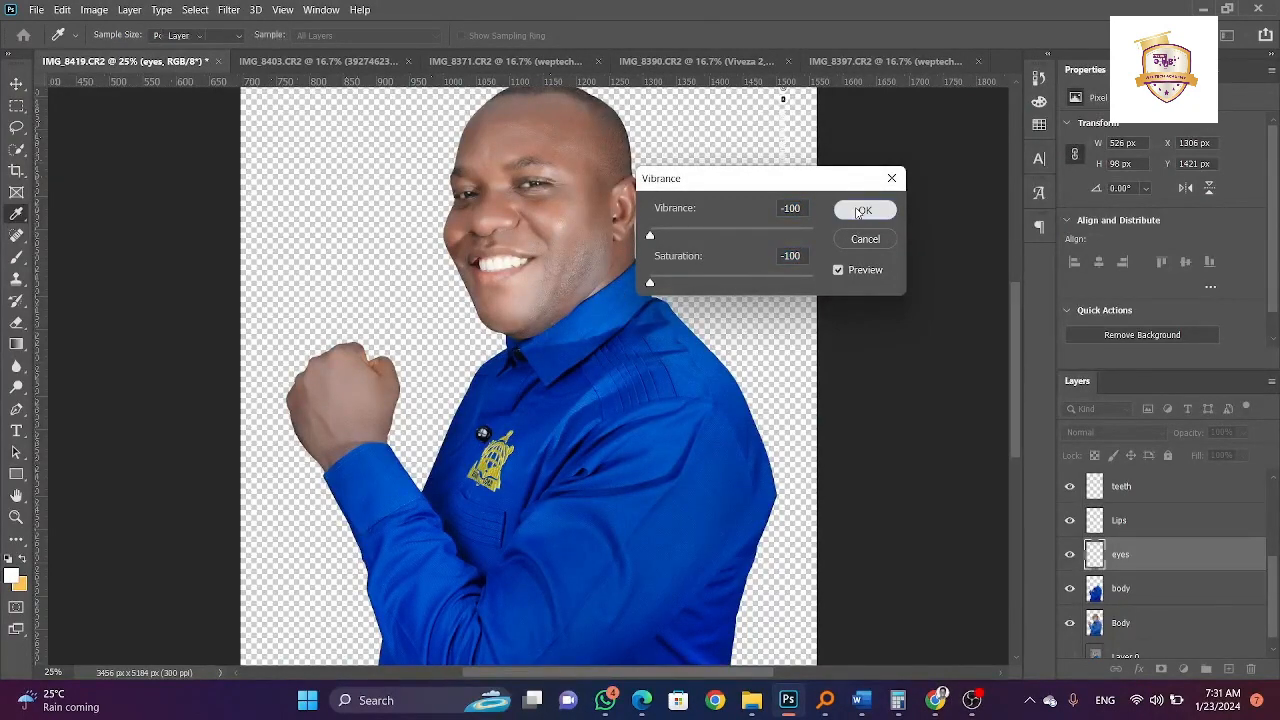
{"action": "left_click", "coordinate": [860, 210]}
- Move the backdrop 2 layer down the stack so it sits between the Body layer and Layer 0
{"action": "scroll", "coordinate": [428, 430], "scroll_direction": "down", "scroll_amount": 3}
{"action": "scroll", "coordinate": [428, 430], "scroll_direction": "down", "scroll_amount": 5}
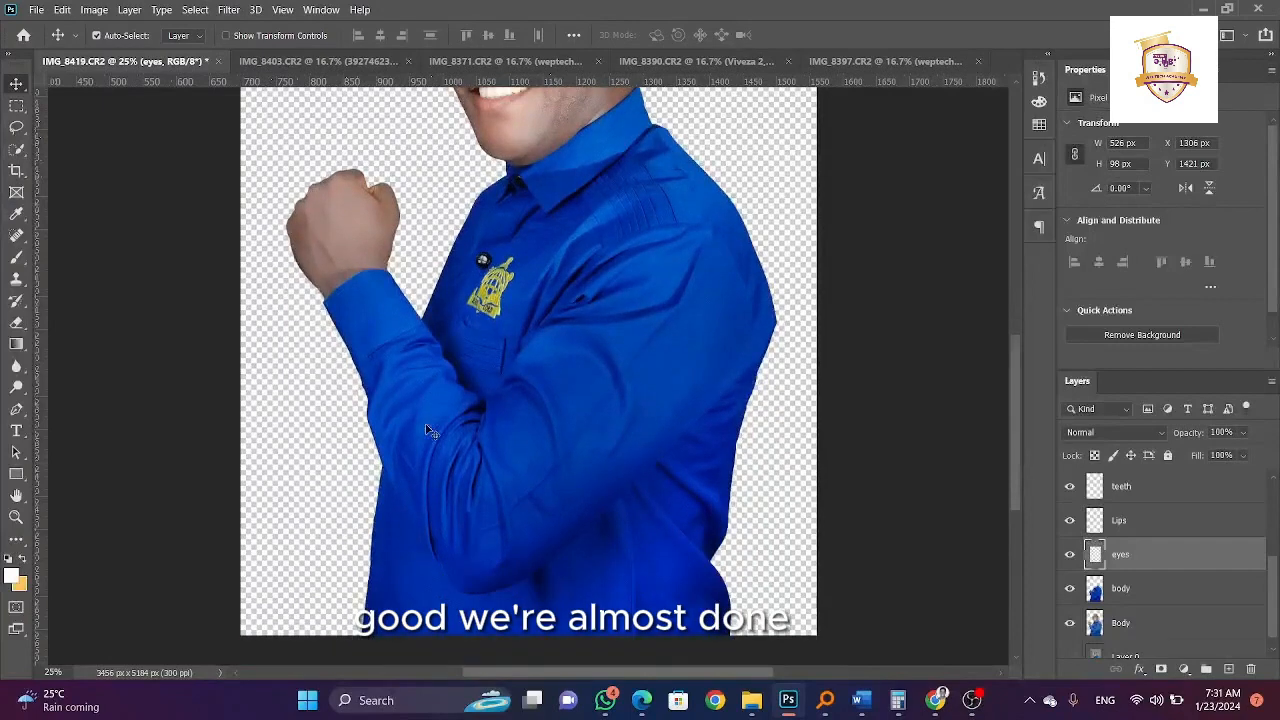
{"action": "scroll", "coordinate": [428, 430], "scroll_direction": "up", "scroll_amount": 3}
{"action": "scroll", "coordinate": [428, 430], "scroll_direction": "down", "scroll_amount": 2}
{"action": "scroll", "coordinate": [428, 430], "scroll_direction": "down", "scroll_amount": 3}
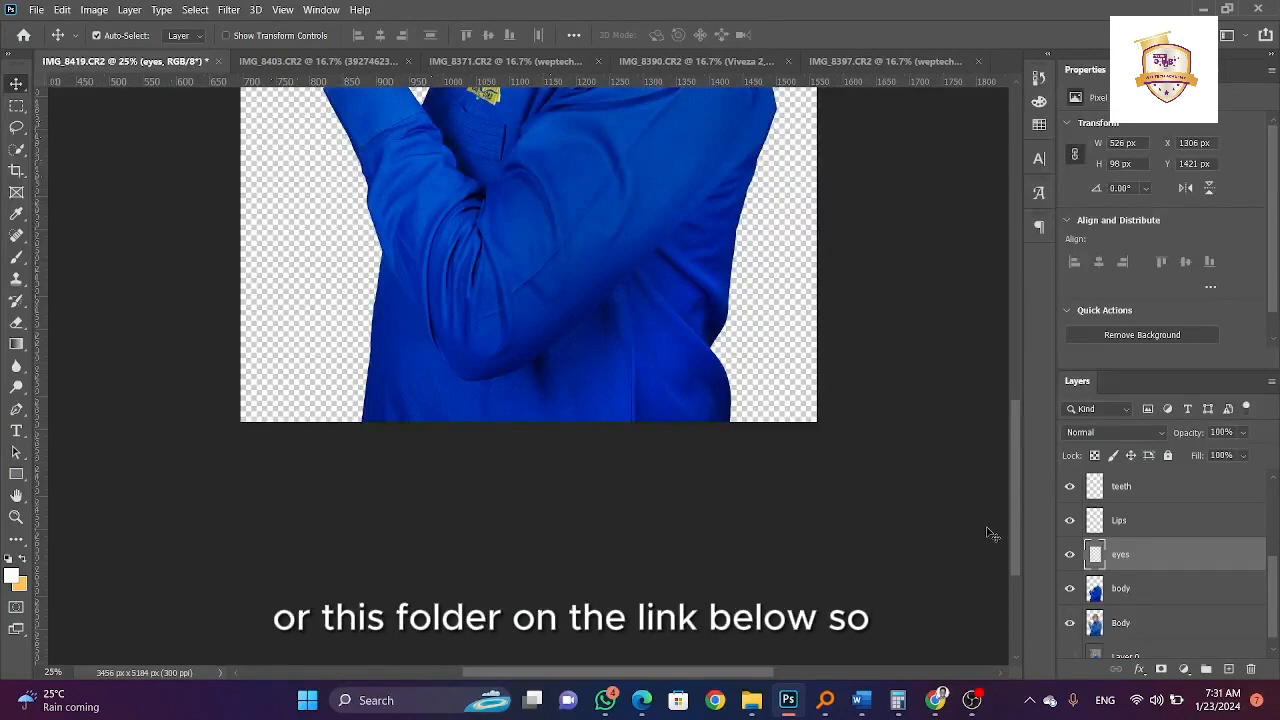
{"action": "scroll", "coordinate": [1163, 561], "scroll_direction": "down", "scroll_amount": 1}
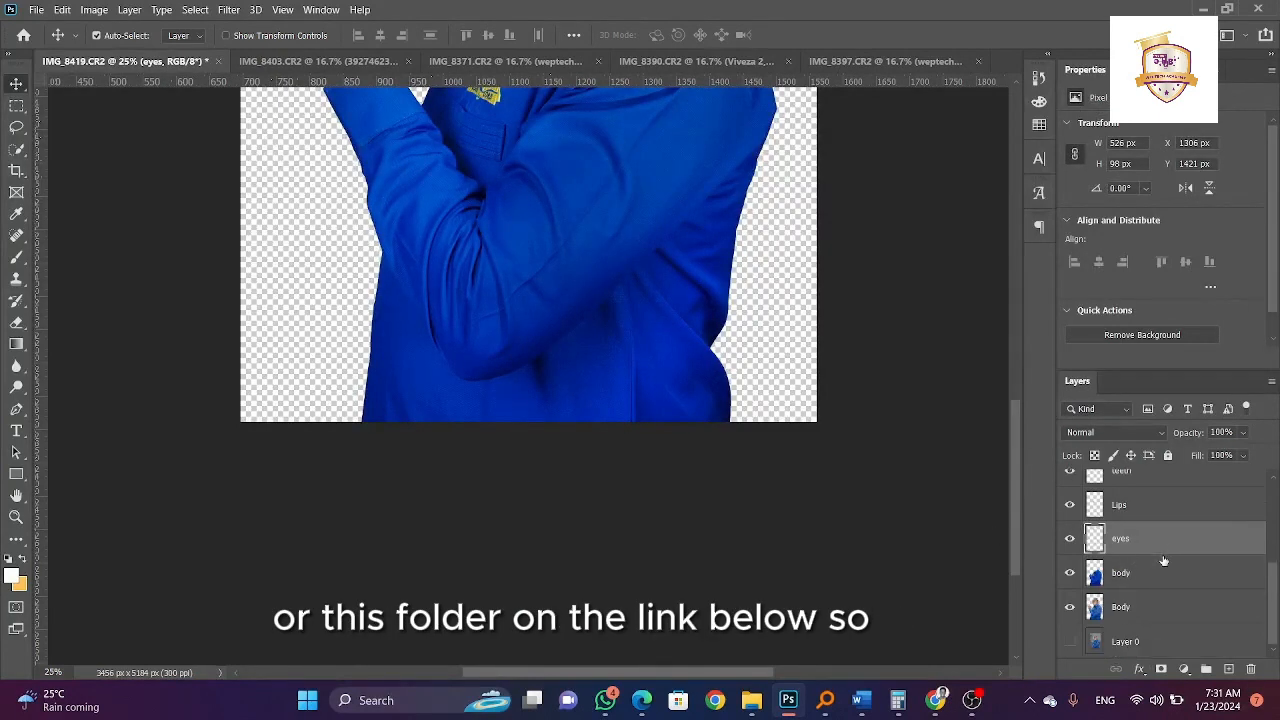
{"action": "scroll", "coordinate": [1163, 561], "scroll_direction": "up", "scroll_amount": 3}
{"action": "scroll", "coordinate": [1150, 565], "scroll_direction": "down", "scroll_amount": 3}
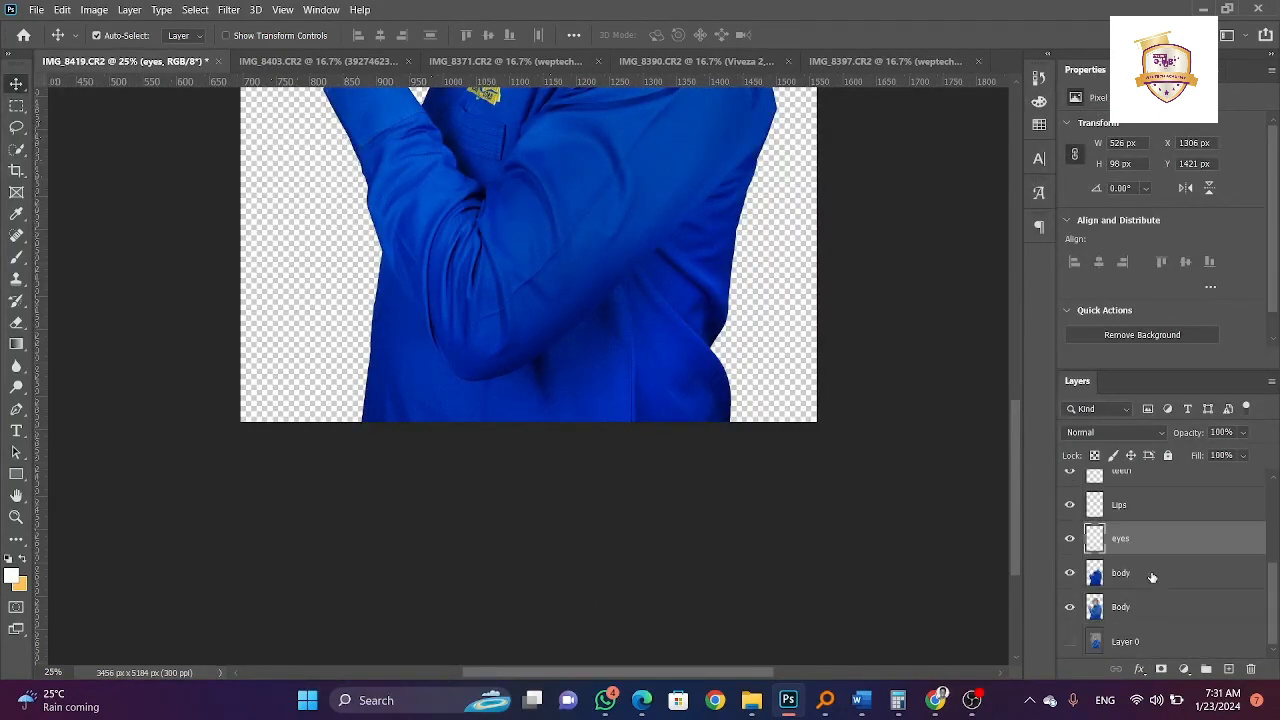
{"action": "scroll", "coordinate": [1148, 560], "scroll_direction": "up", "scroll_amount": 3}
{"action": "left_click_drag", "start_coordinate": [1154, 557], "coordinate": [1150, 680]}
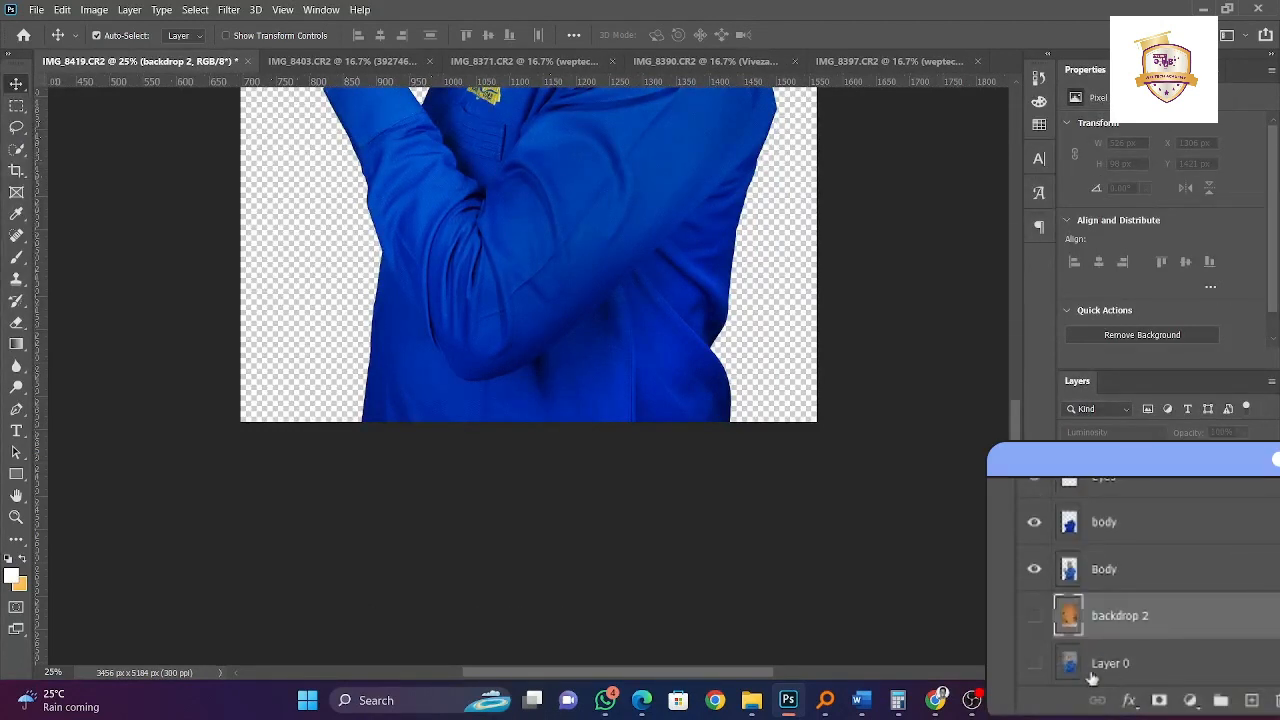
- Make Layer 0 and backdrop 2 visible, and set the backdrop's blend mode to Luminosity
{"action": "left_click", "coordinate": [1035, 673]}
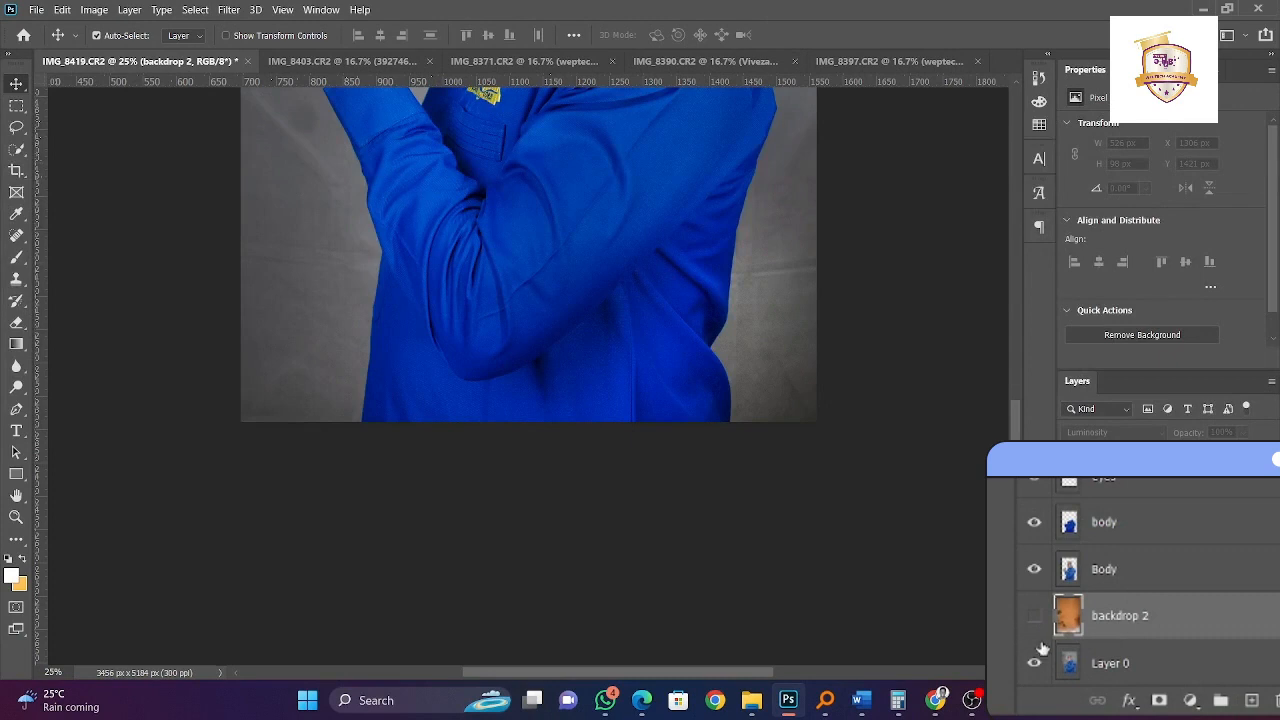
{"action": "left_click", "coordinate": [1034, 620]}
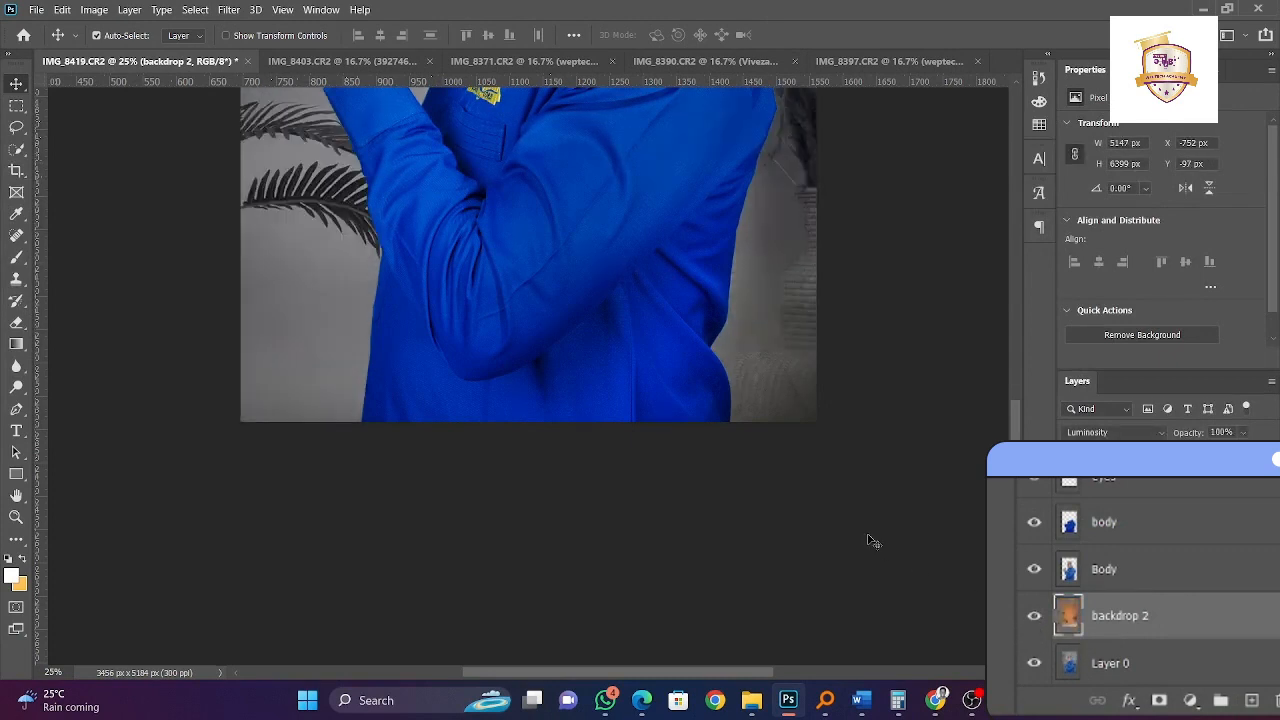
{"action": "key", "text": "ctrl+minus"}
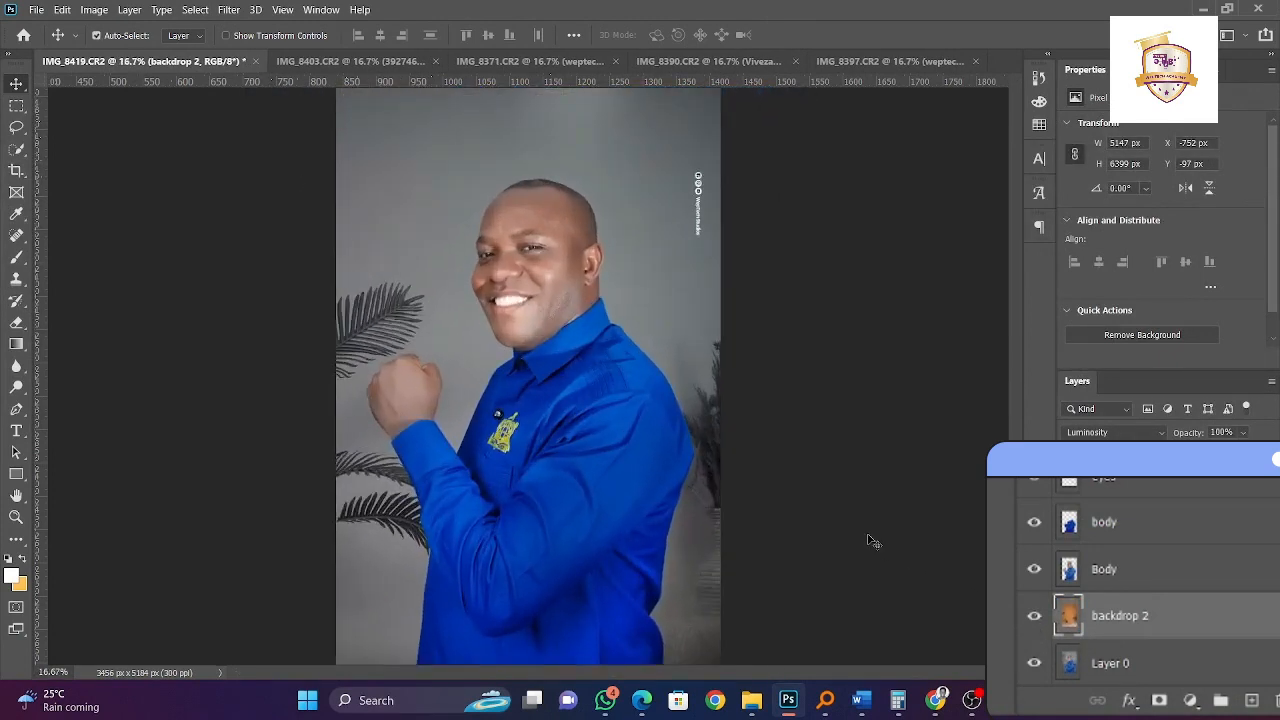
{"action": "left_click", "coordinate": [1031, 619]}
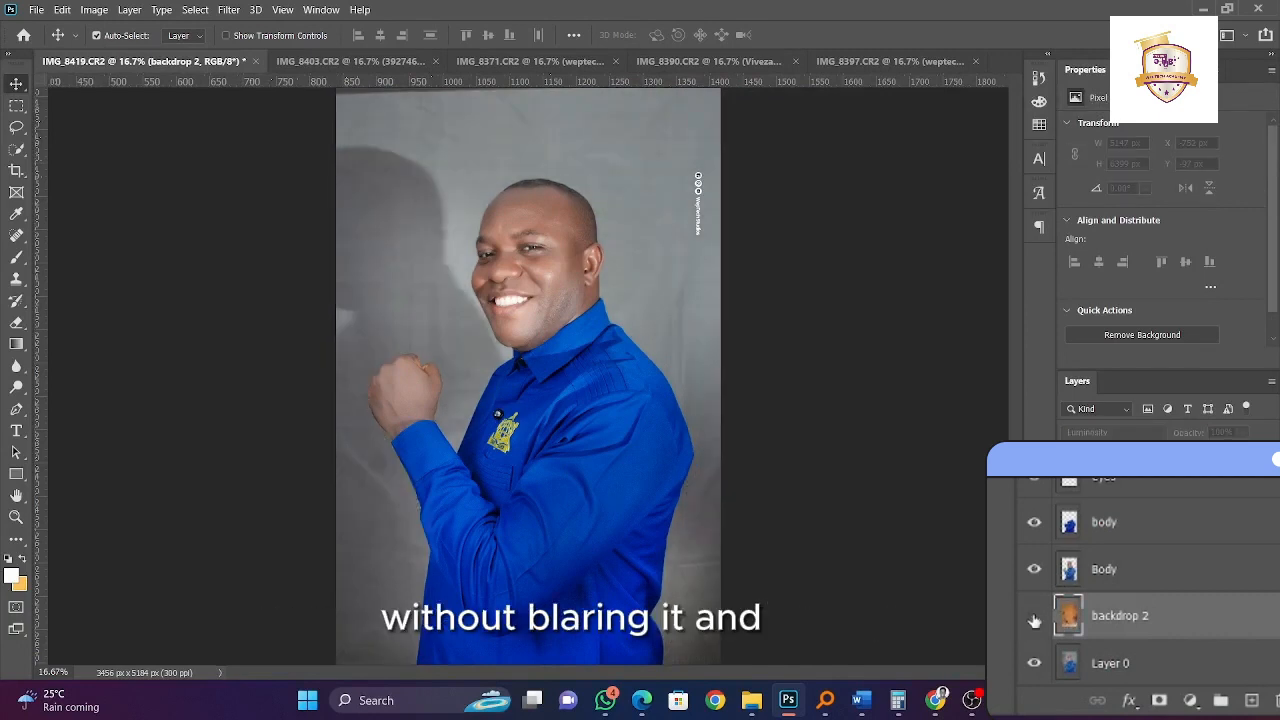
{"action": "left_click", "coordinate": [1034, 619]}
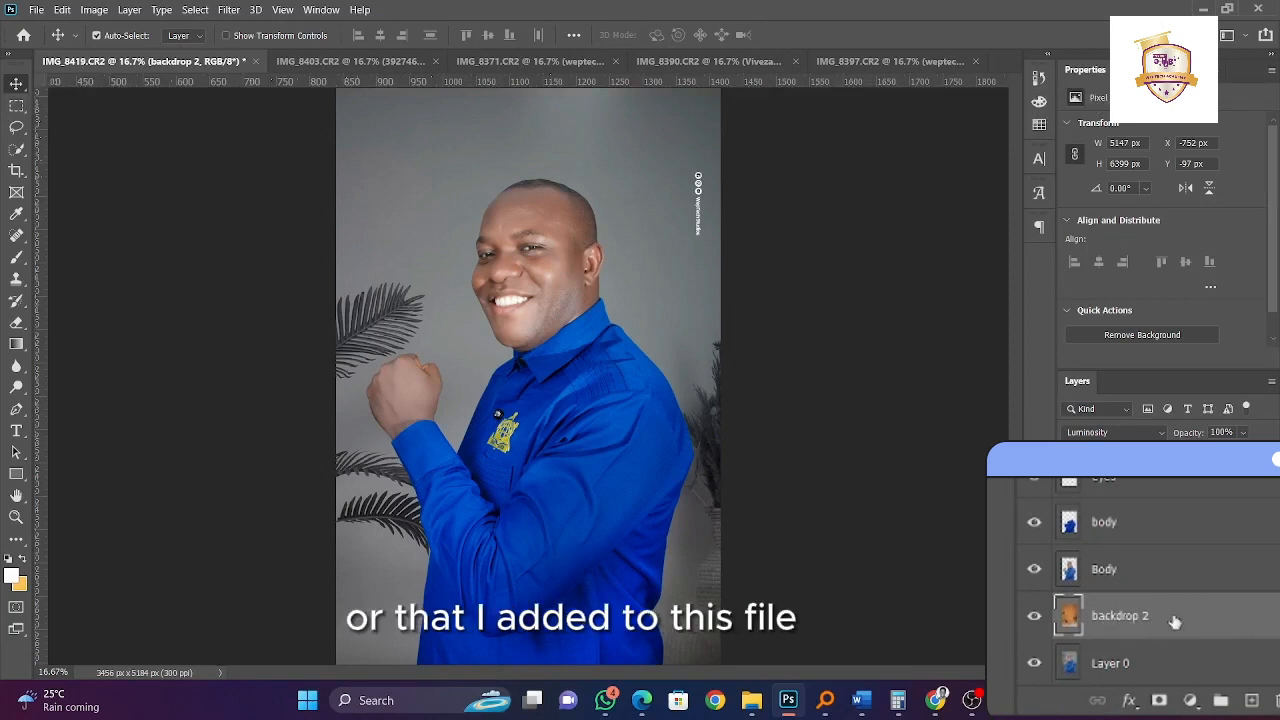
{"action": "left_click", "coordinate": [1099, 426]}
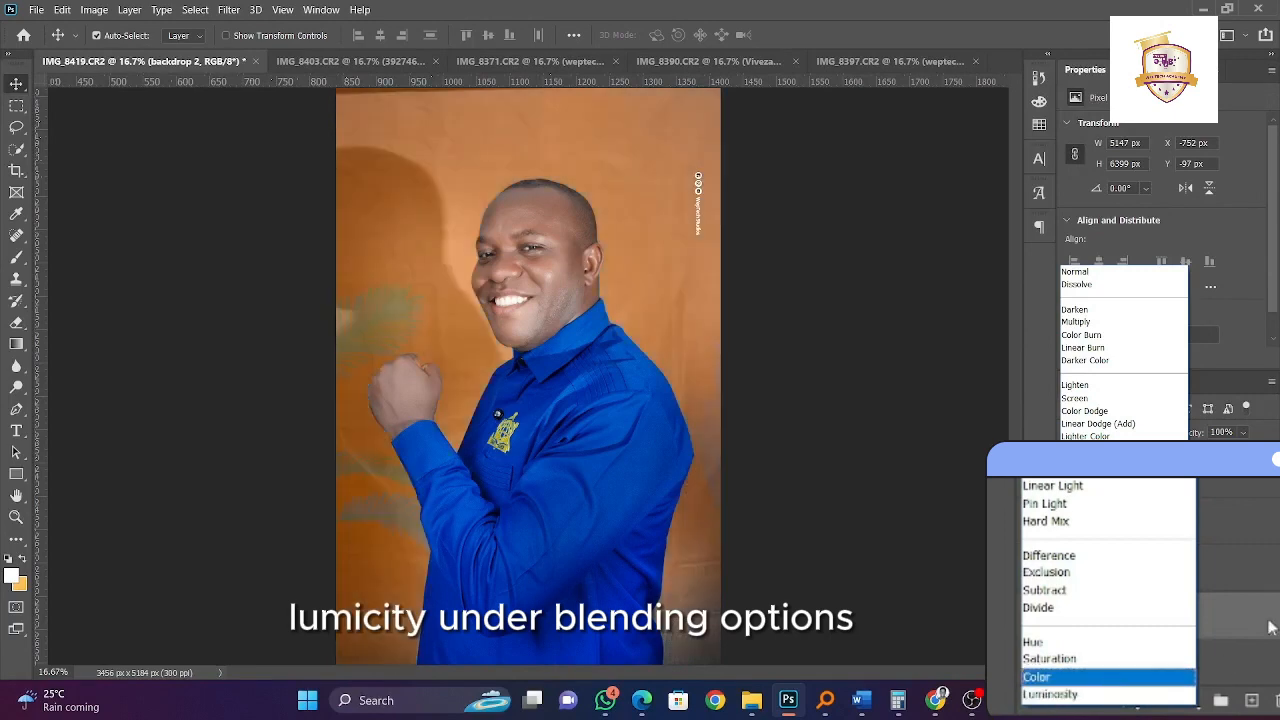
{"action": "left_click", "coordinate": [1058, 694]}
- Add a Solid Color fill layer above Layer 0 in the shirt's blue, 0043b0
{"action": "left_click", "coordinate": [1147, 665]}
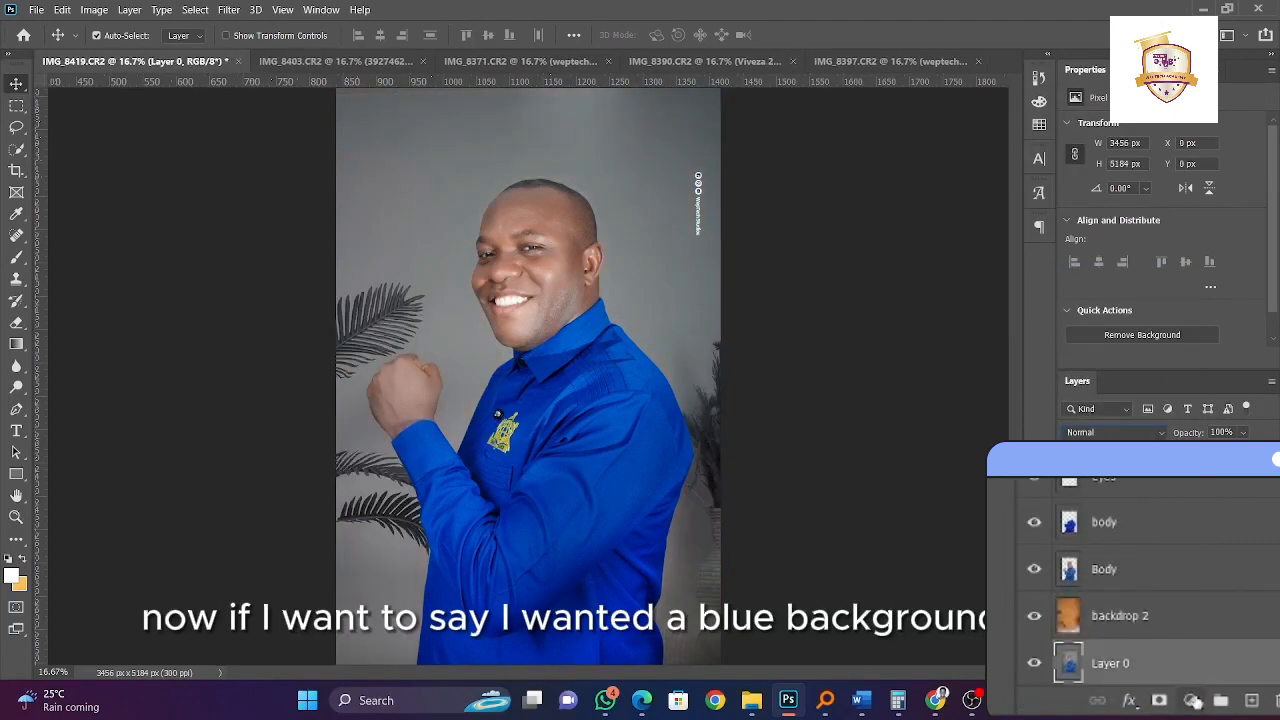
{"action": "left_click", "coordinate": [1186, 668]}
{"action": "left_click", "coordinate": [1186, 668]}
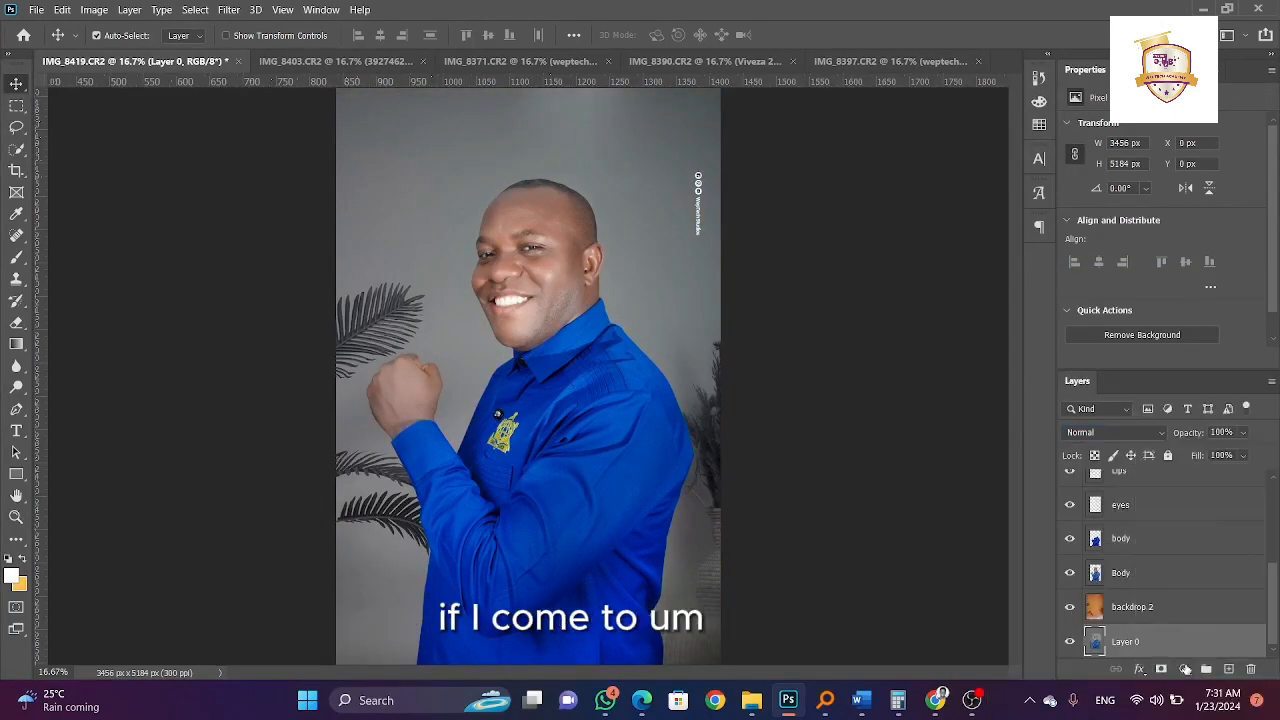
{"action": "left_click", "coordinate": [1187, 668]}
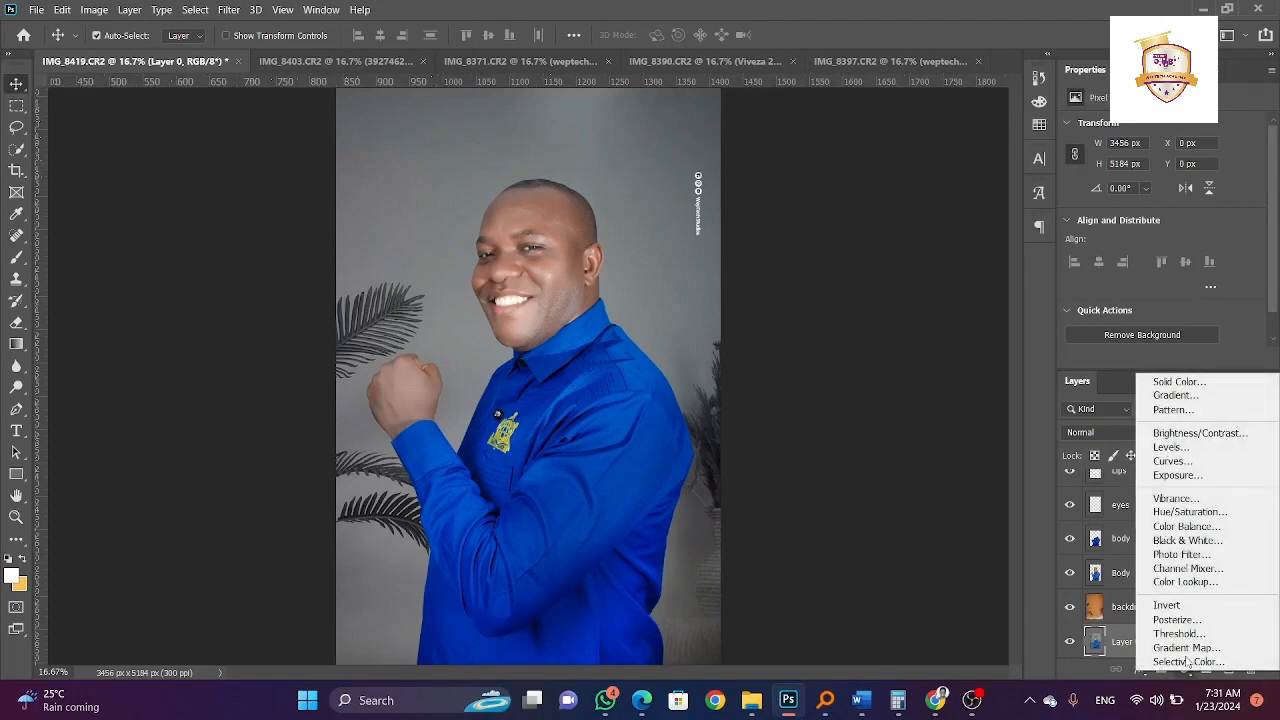
{"action": "left_click", "coordinate": [1179, 381]}
{"action": "left_click", "coordinate": [573, 403]}
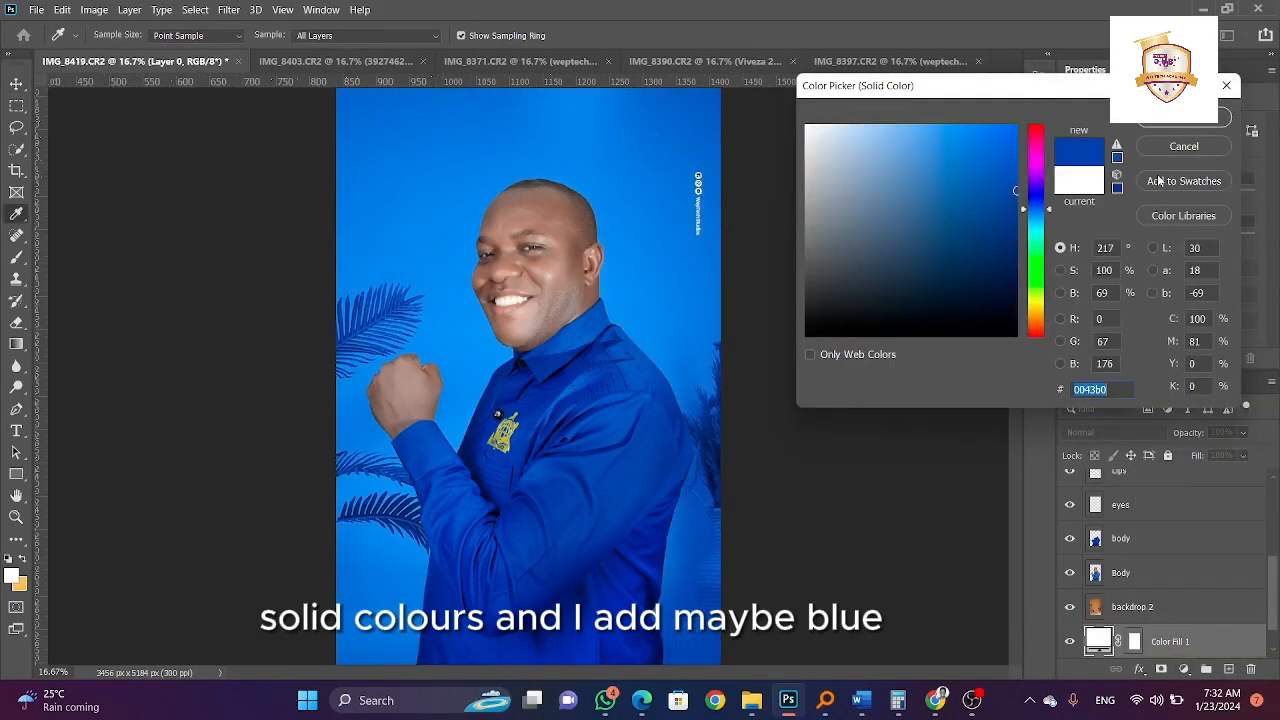
{"action": "left_click", "coordinate": [1161, 128]}
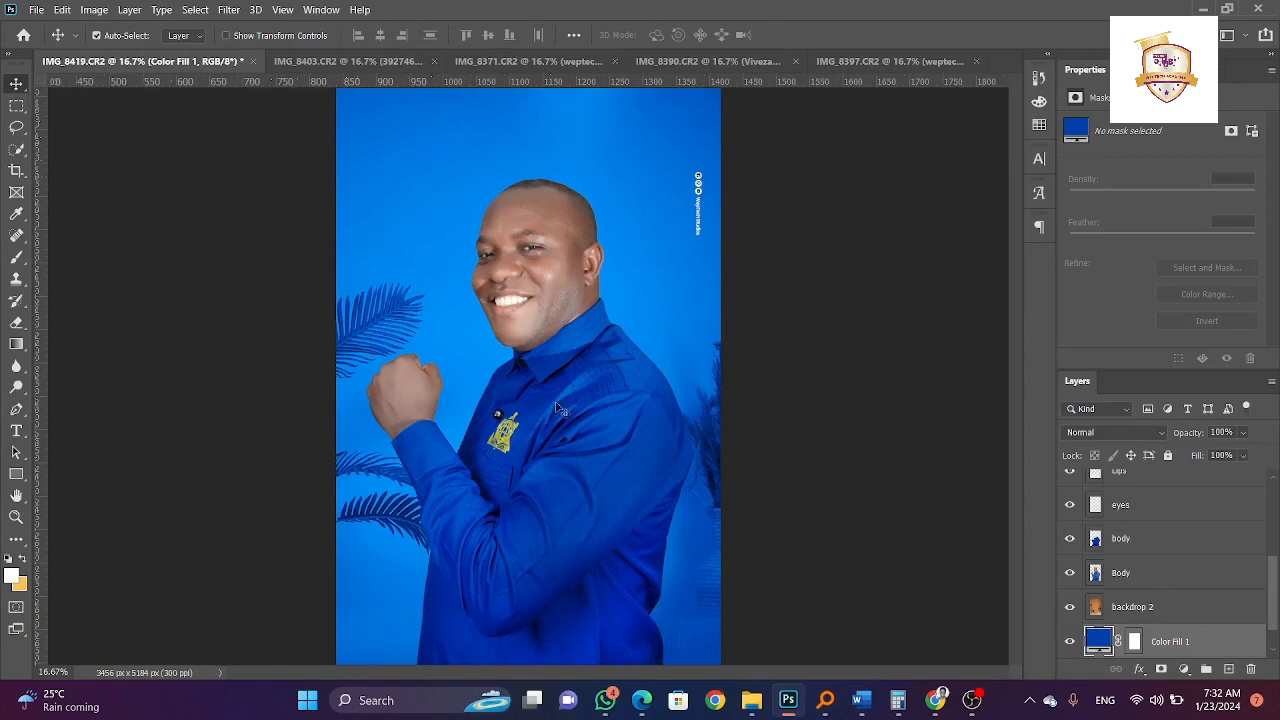
- Change the colour of the solid fill layer behind the backdrop to dark grey, 434444
{"action": "double_click", "coordinate": [1099, 641]}
{"action": "left_click", "coordinate": [807, 286]}
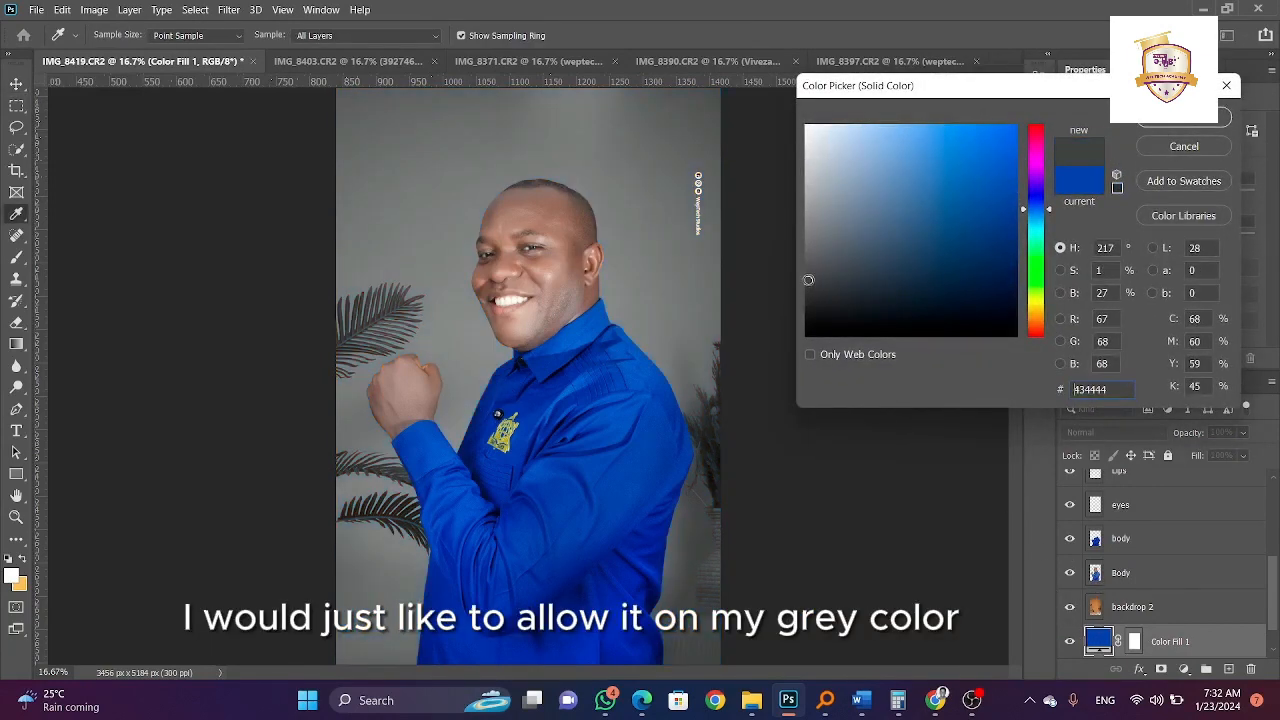
{"action": "left_click", "coordinate": [1172, 123]}
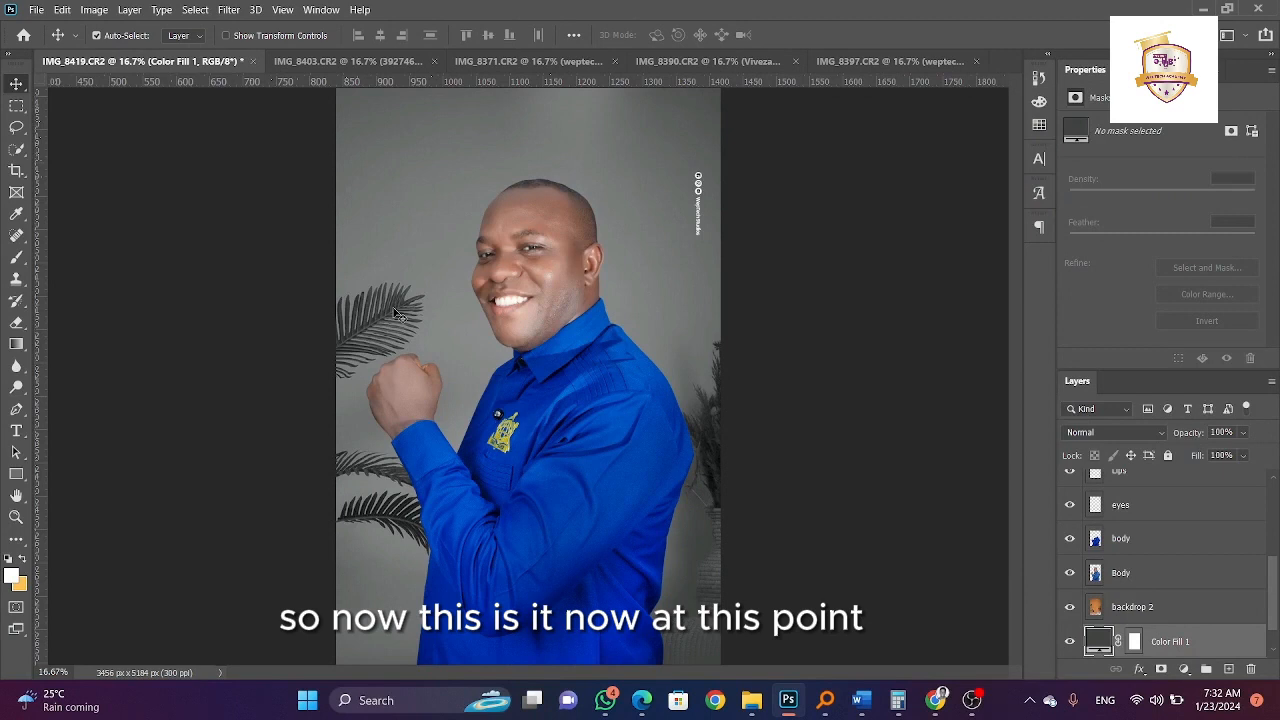
- Group all the layers from Layer 0 up to the teeth layer
{"action": "left_click", "coordinate": [565, 278]}
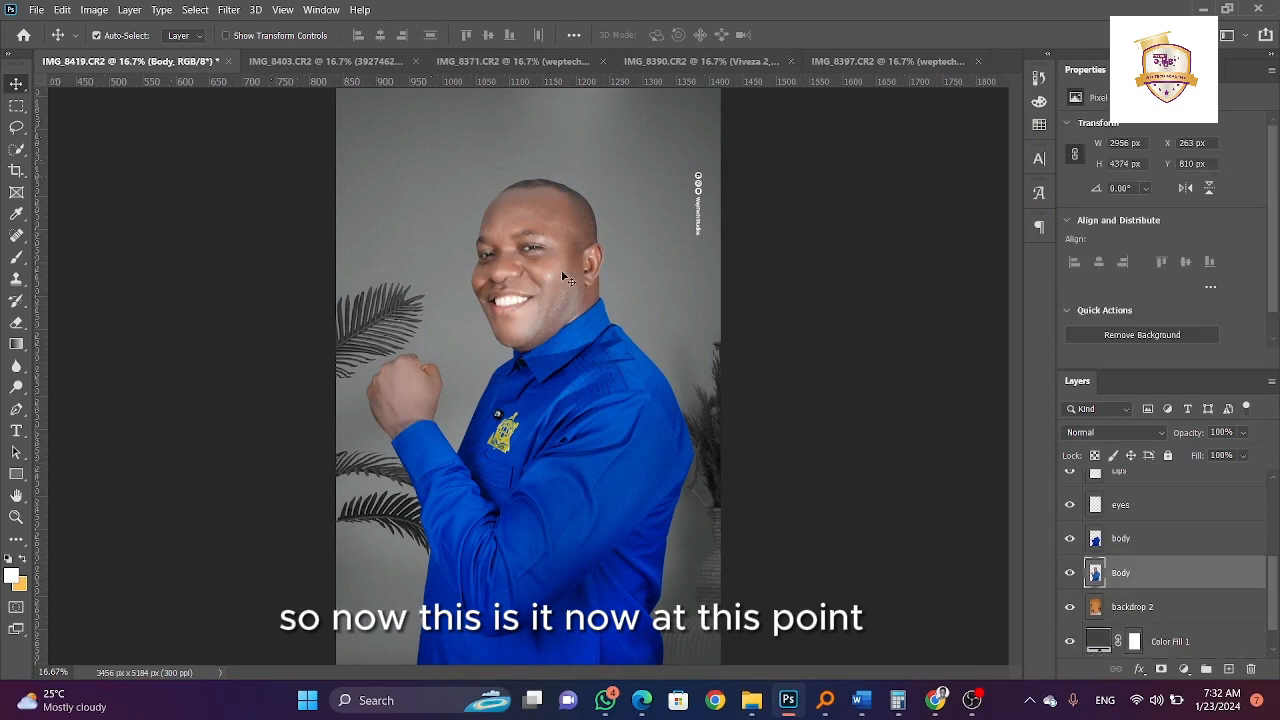
{"action": "left_click", "coordinate": [1170, 641]}
{"action": "scroll", "coordinate": [1170, 630], "scroll_direction": "down", "scroll_amount": 1}
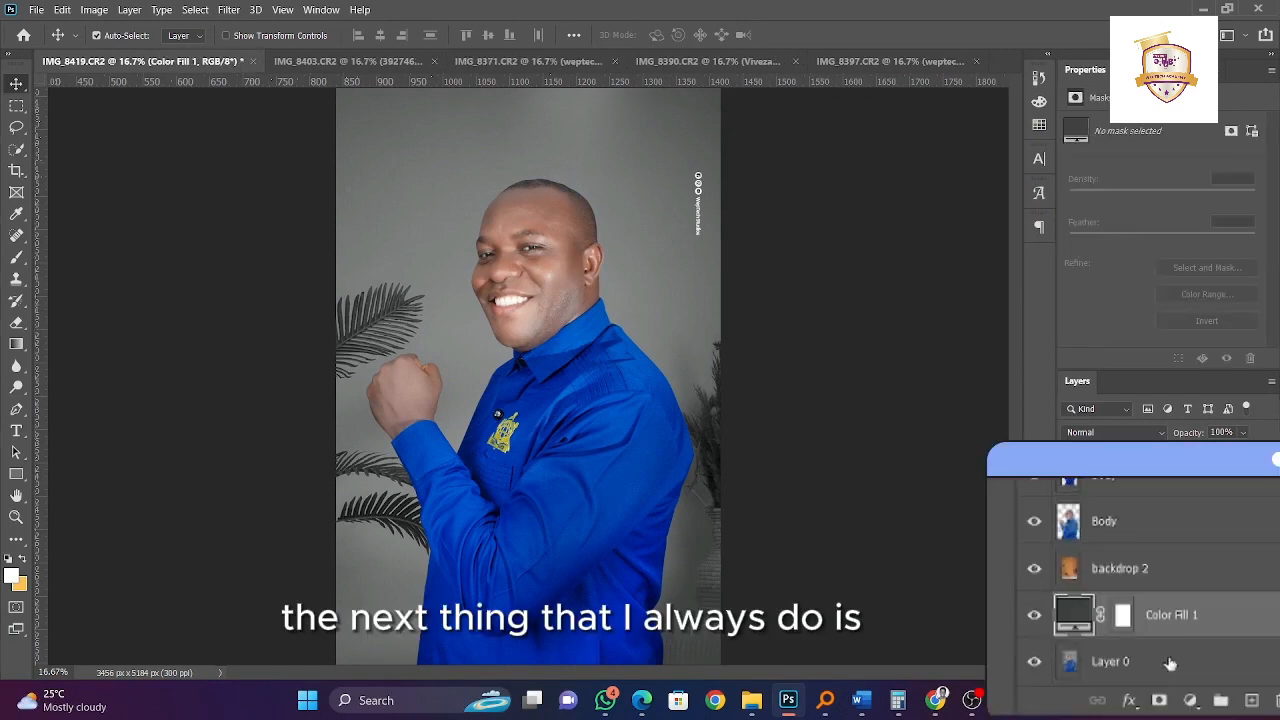
{"action": "left_click", "coordinate": [1170, 663]}
{"action": "scroll", "coordinate": [1163, 655], "scroll_direction": "up", "scroll_amount": 3}
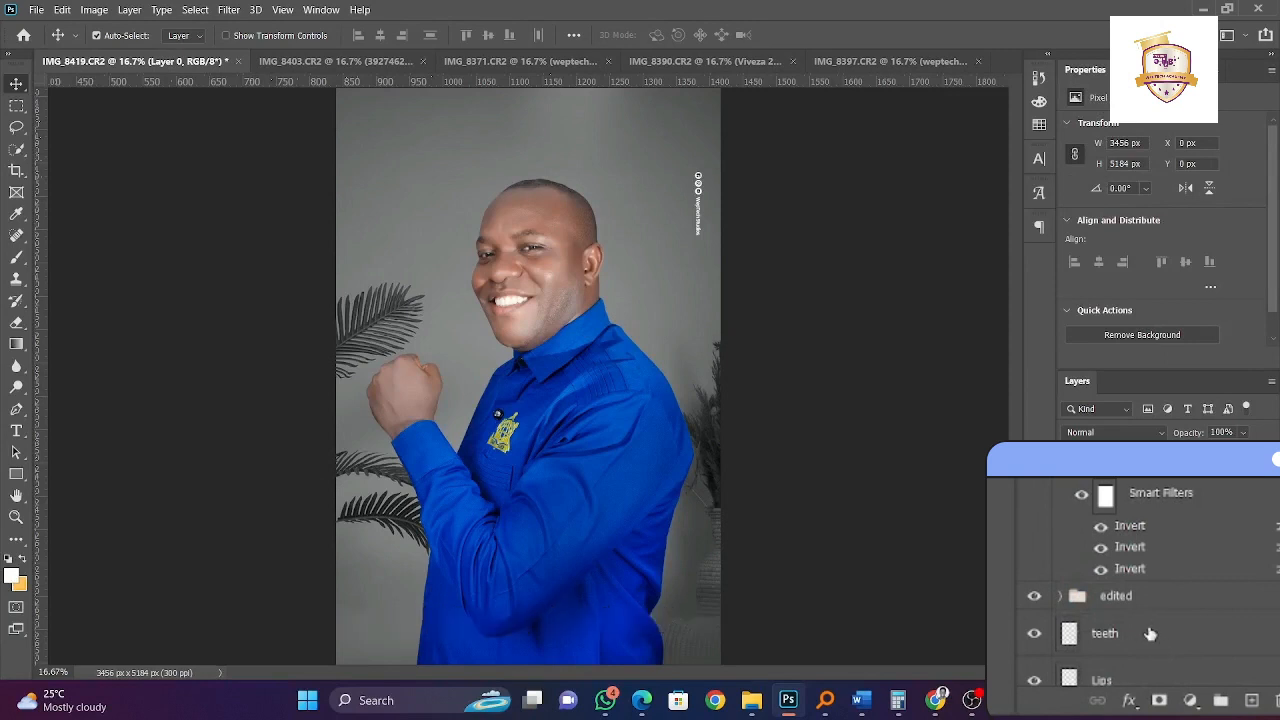
{"action": "left_click", "coordinate": [1150, 633], "text": "shift"}
{"action": "scroll", "coordinate": [1149, 660], "scroll_direction": "down", "scroll_amount": 3}
{"action": "left_click", "coordinate": [1222, 700]}
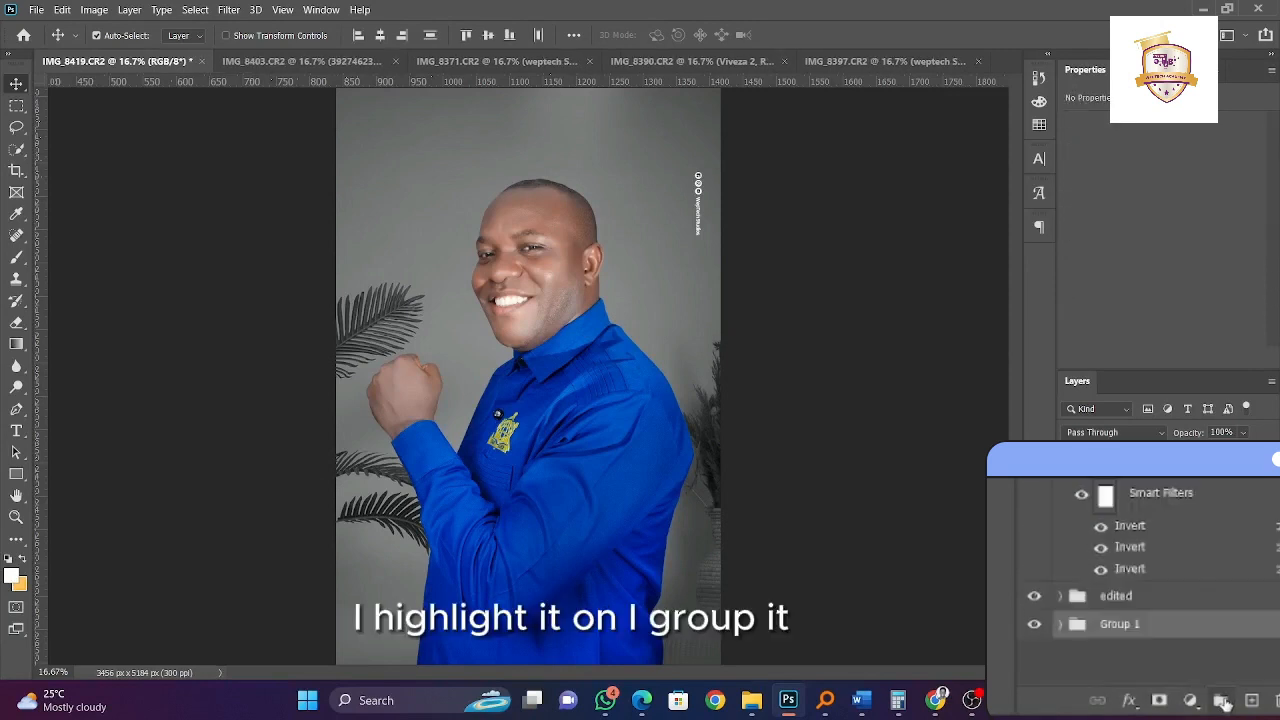
- Rename the new group New Tutorial, and merge a duplicate of it into a single layer
{"action": "double_click", "coordinate": [1122, 624]}
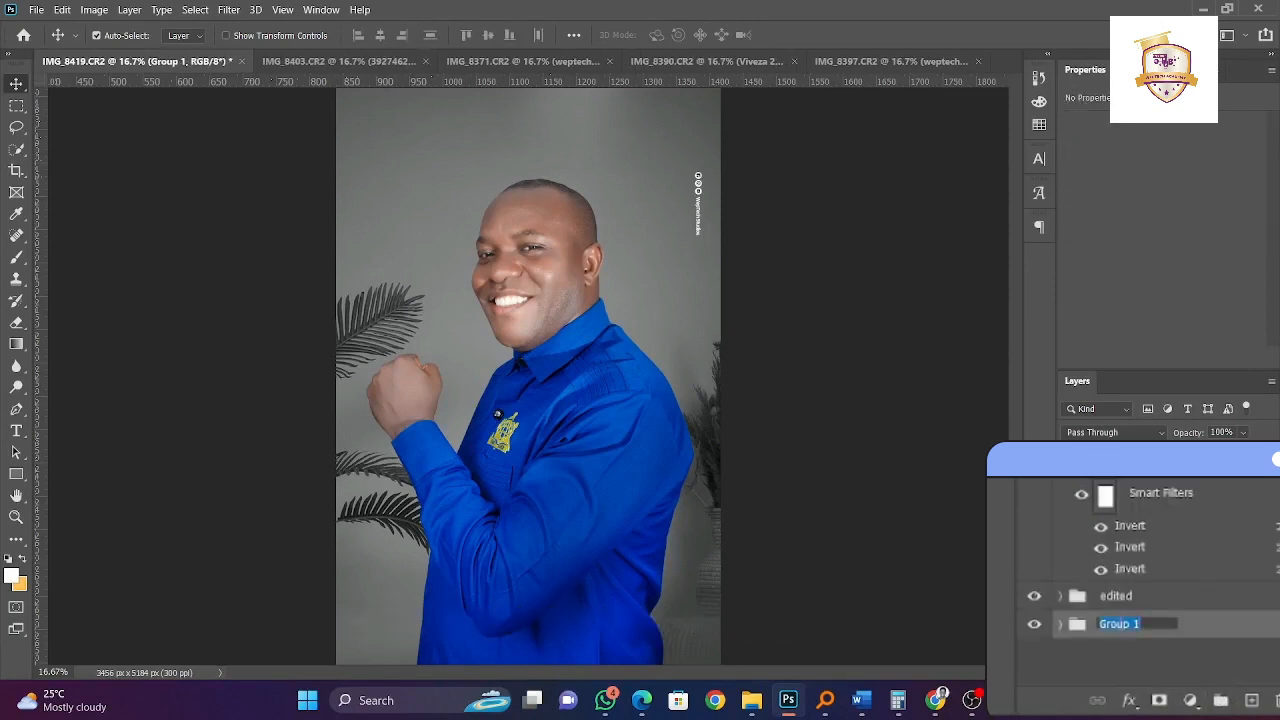
{"action": "type", "text": "New Tutorial"}
{"action": "key", "text": "Return"}
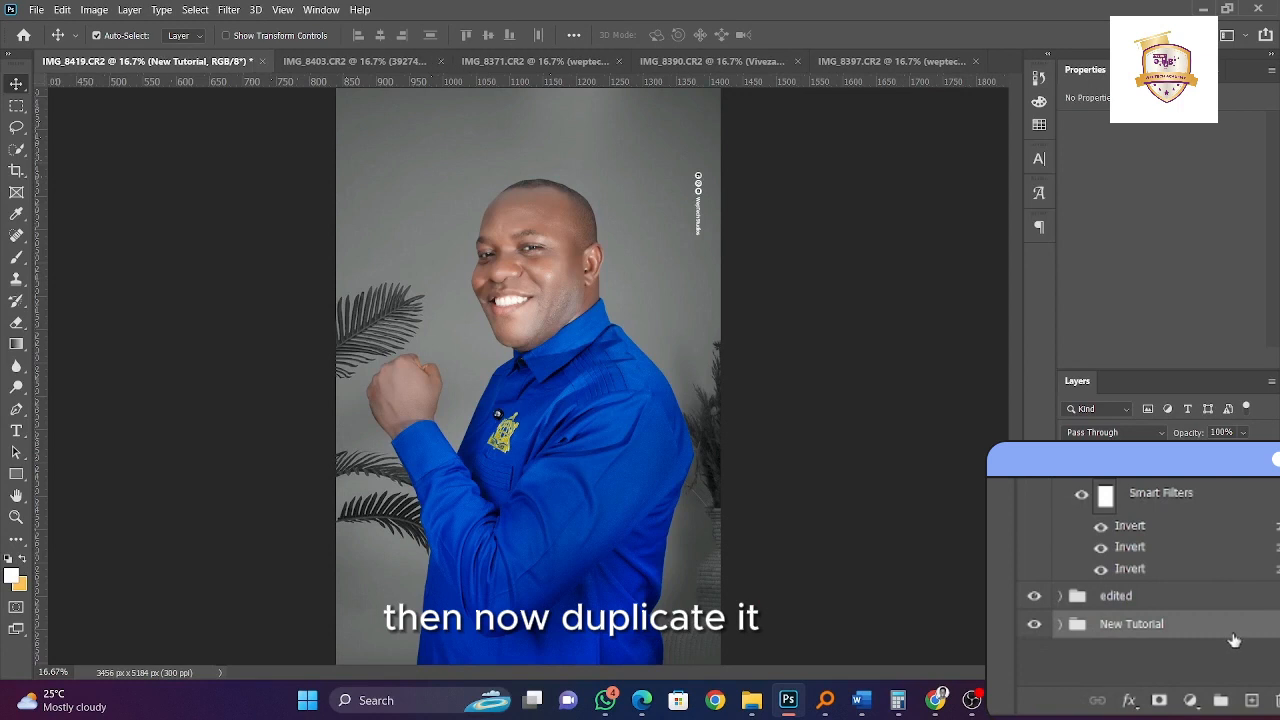
{"action": "key", "text": "ctrl+j"}
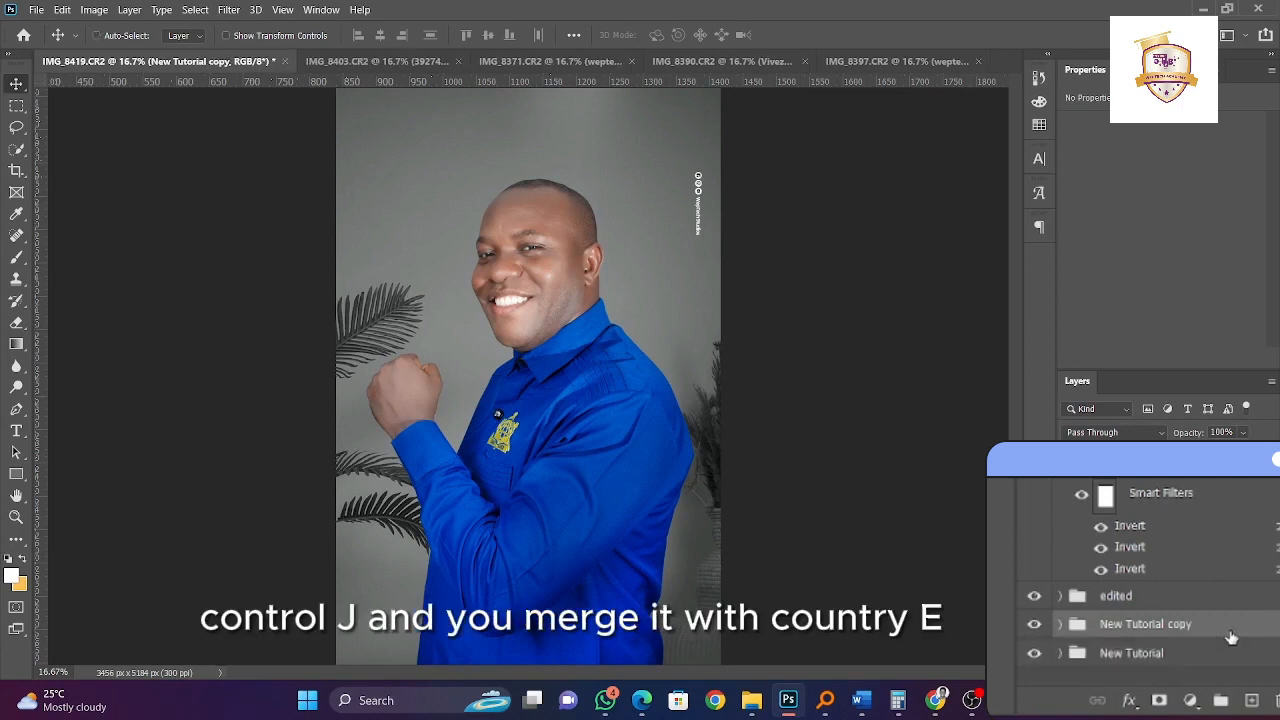
{"action": "key", "text": "ctrl+e"}
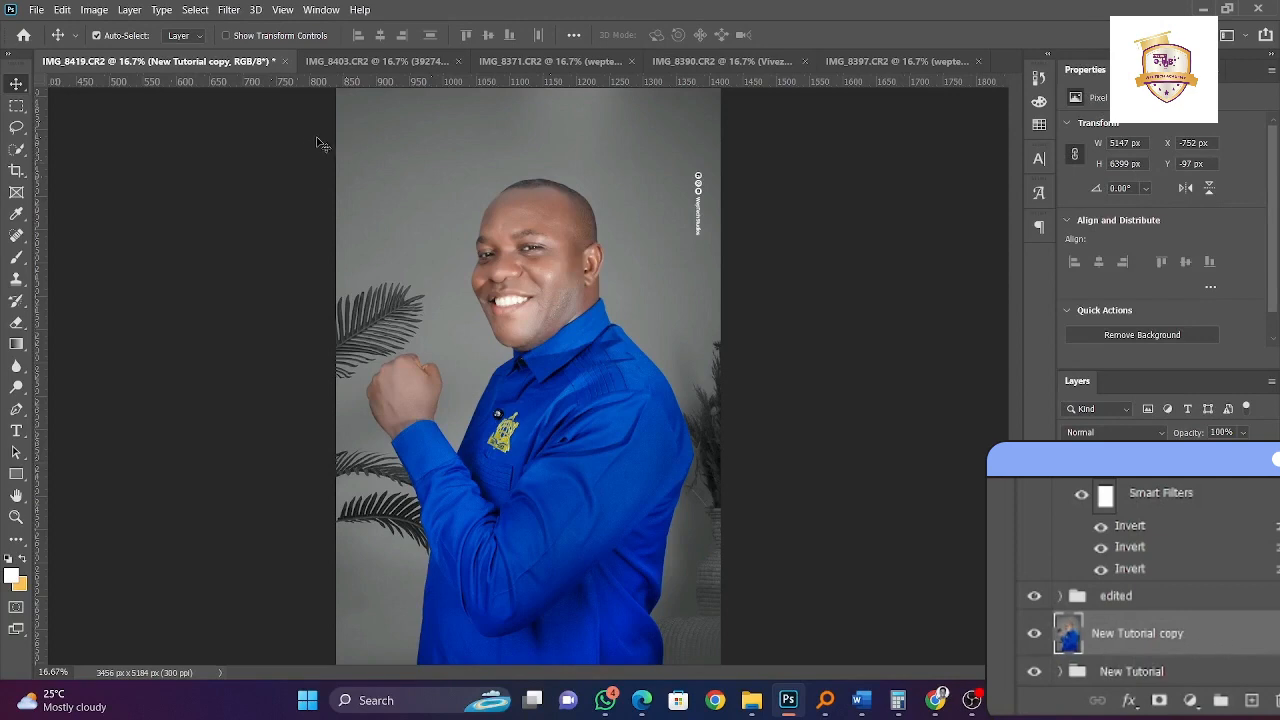
- Apply the Viveza 2 filter to the merged copy with Saturation 51% and Structure 25%, and compare the image with and without it
{"action": "left_click", "coordinate": [230, 11]}
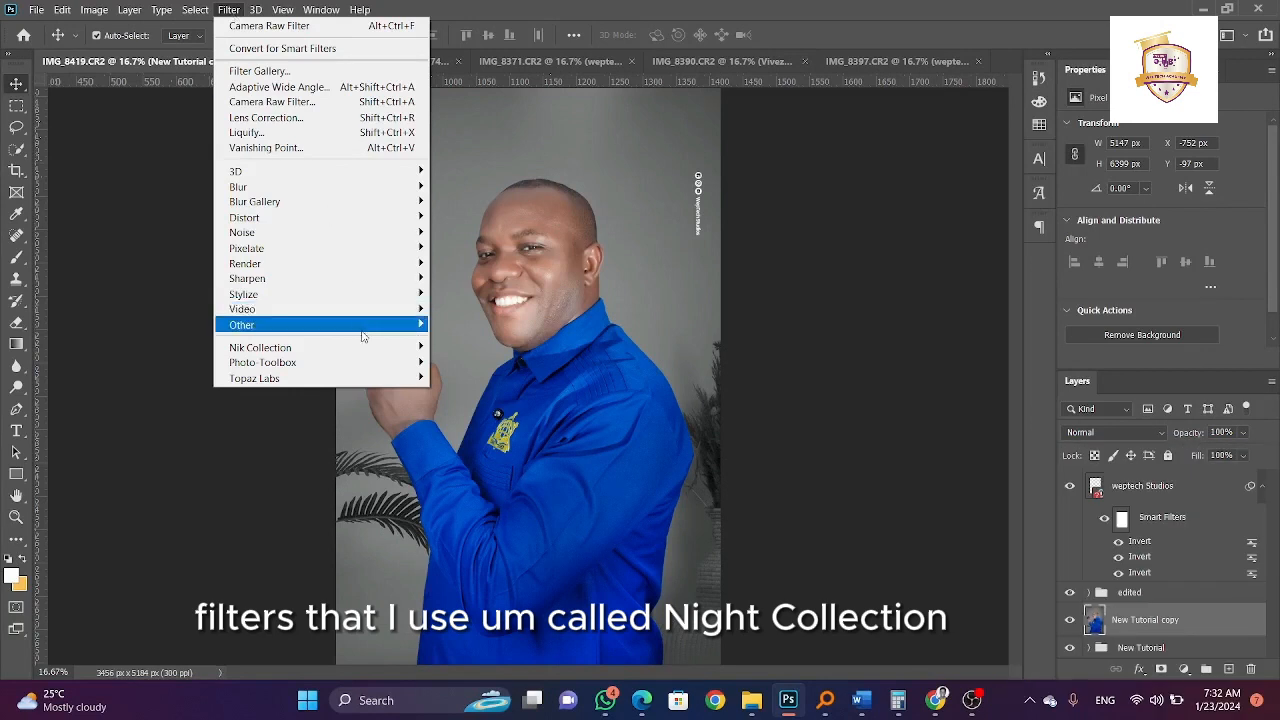
{"action": "mouse_move", "coordinate": [343, 348]}
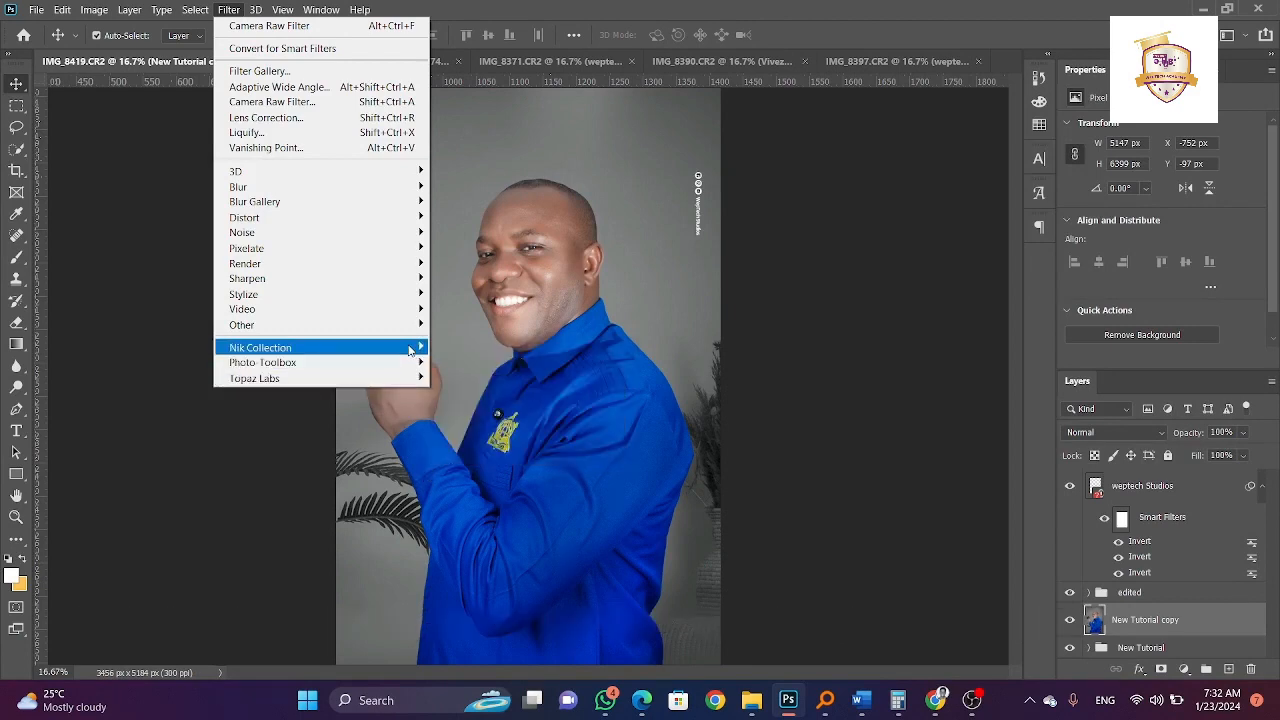
{"action": "mouse_move", "coordinate": [410, 349]}
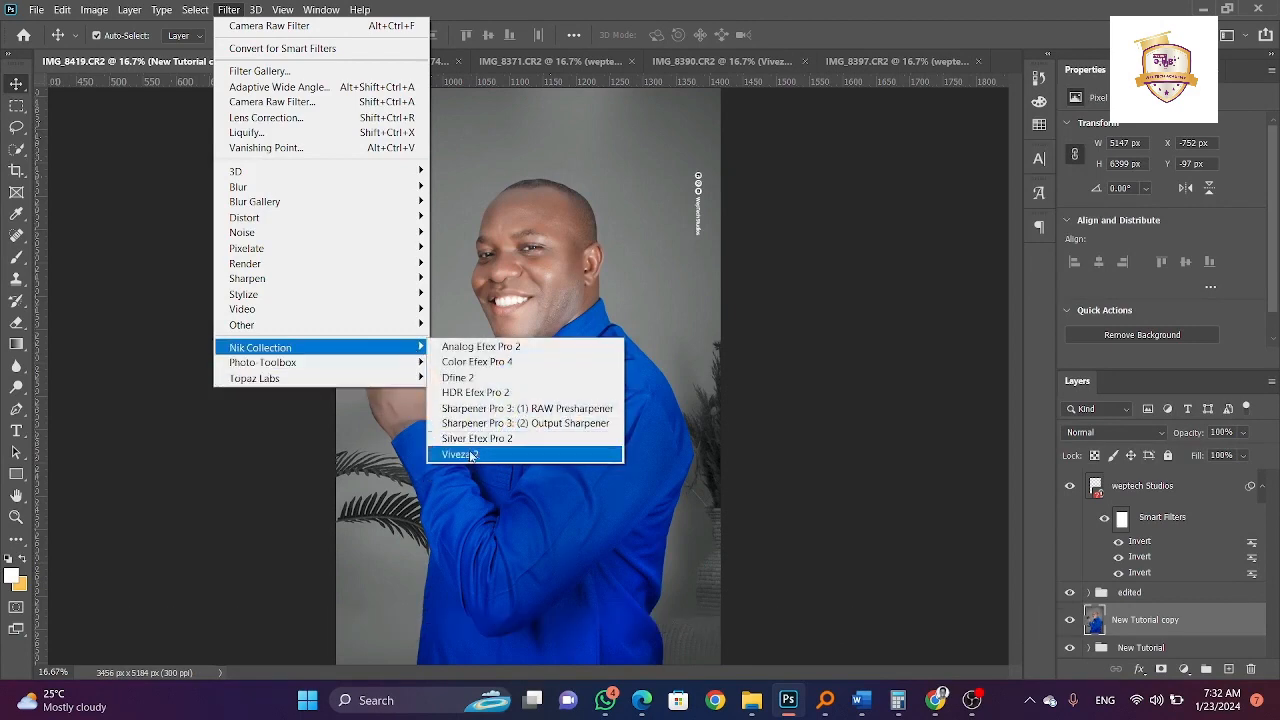
{"action": "left_click", "coordinate": [465, 455]}
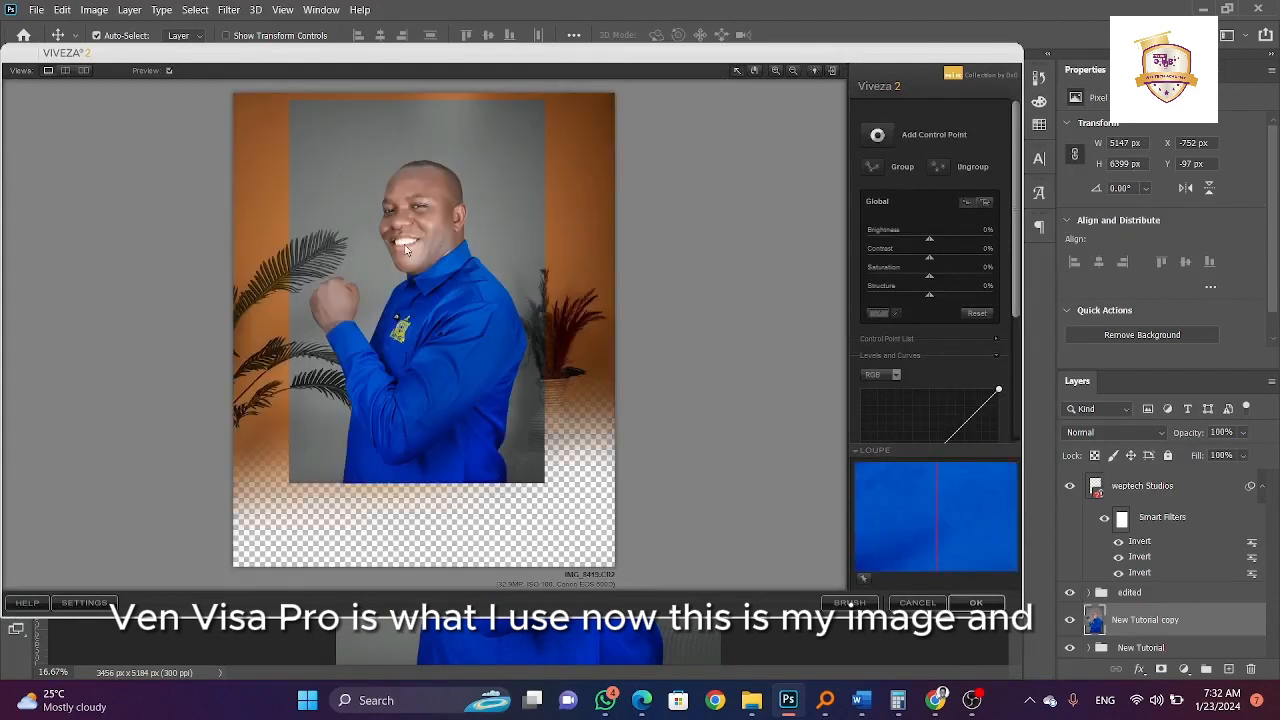
{"action": "left_click", "coordinate": [682, 497]}
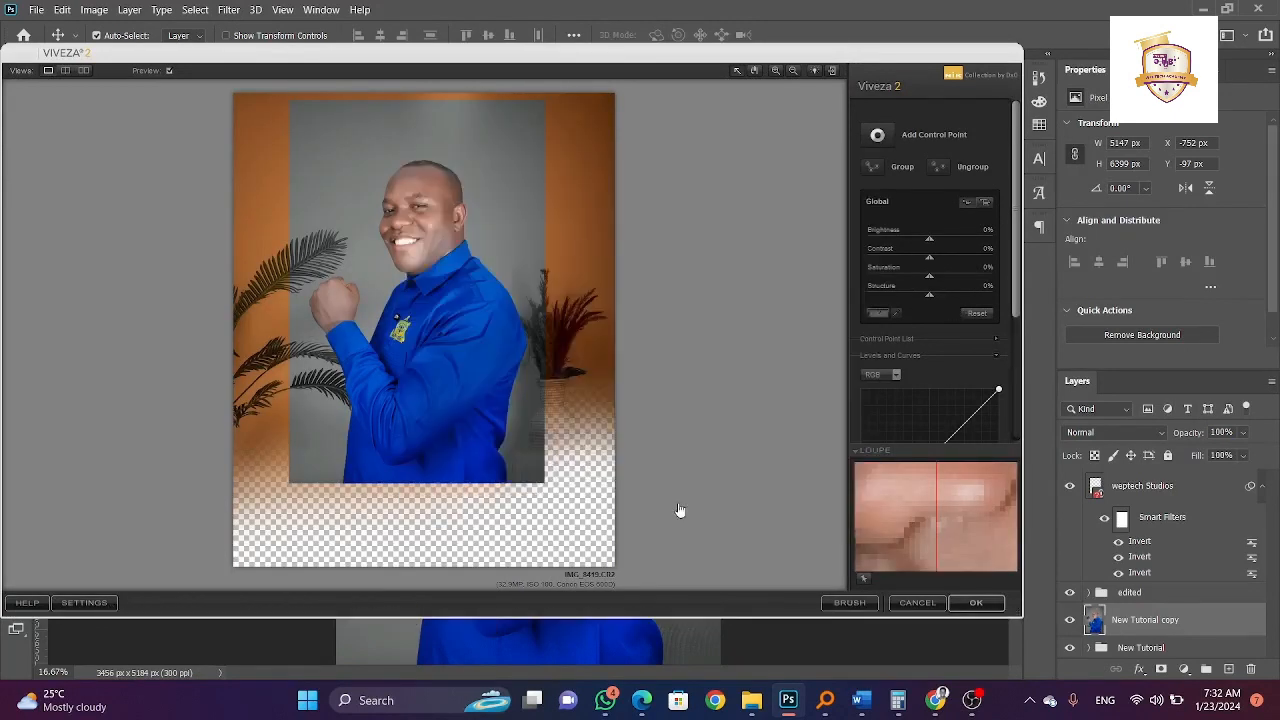
{"action": "left_click", "coordinate": [965, 297]}
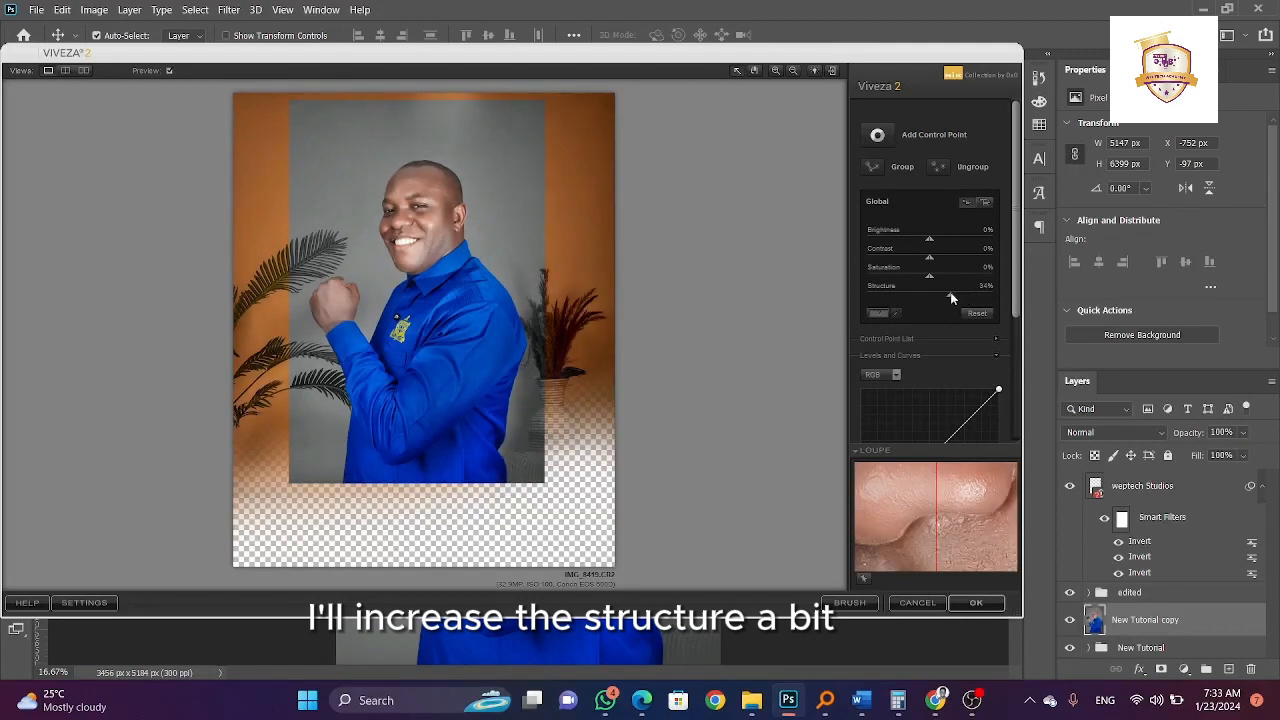
{"action": "left_click", "coordinate": [961, 277]}
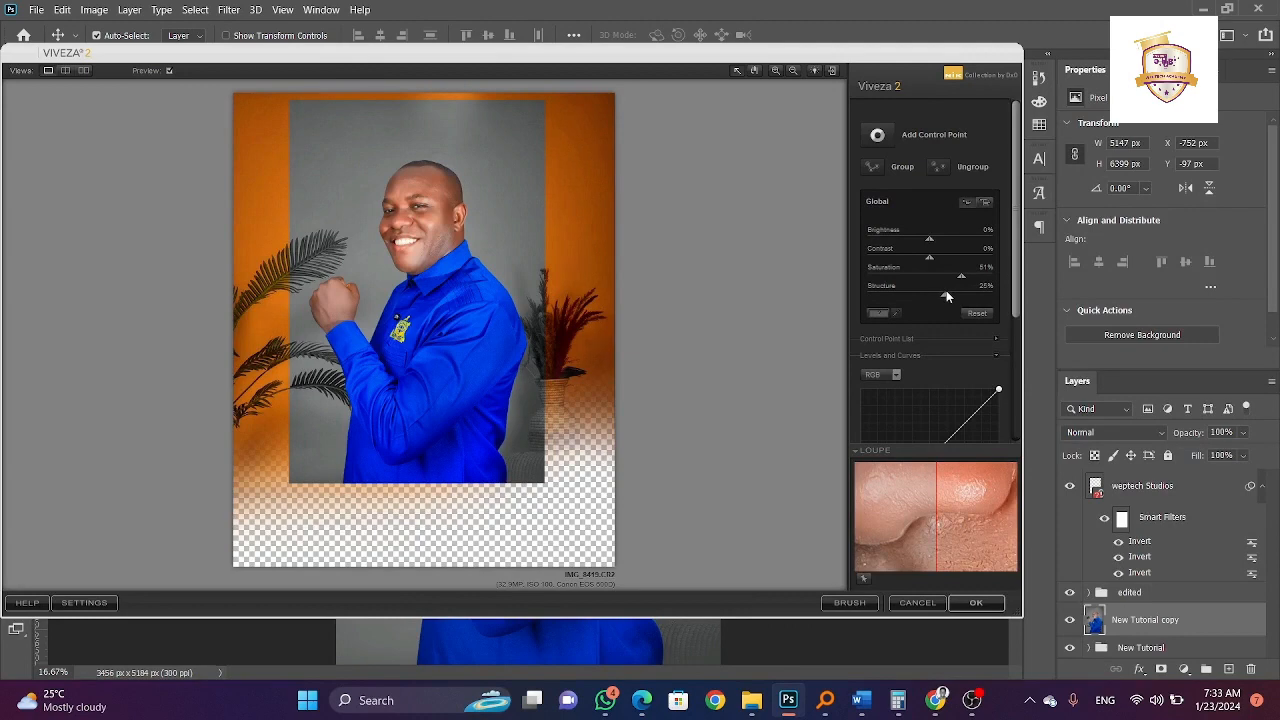
{"action": "left_click", "coordinate": [975, 604]}
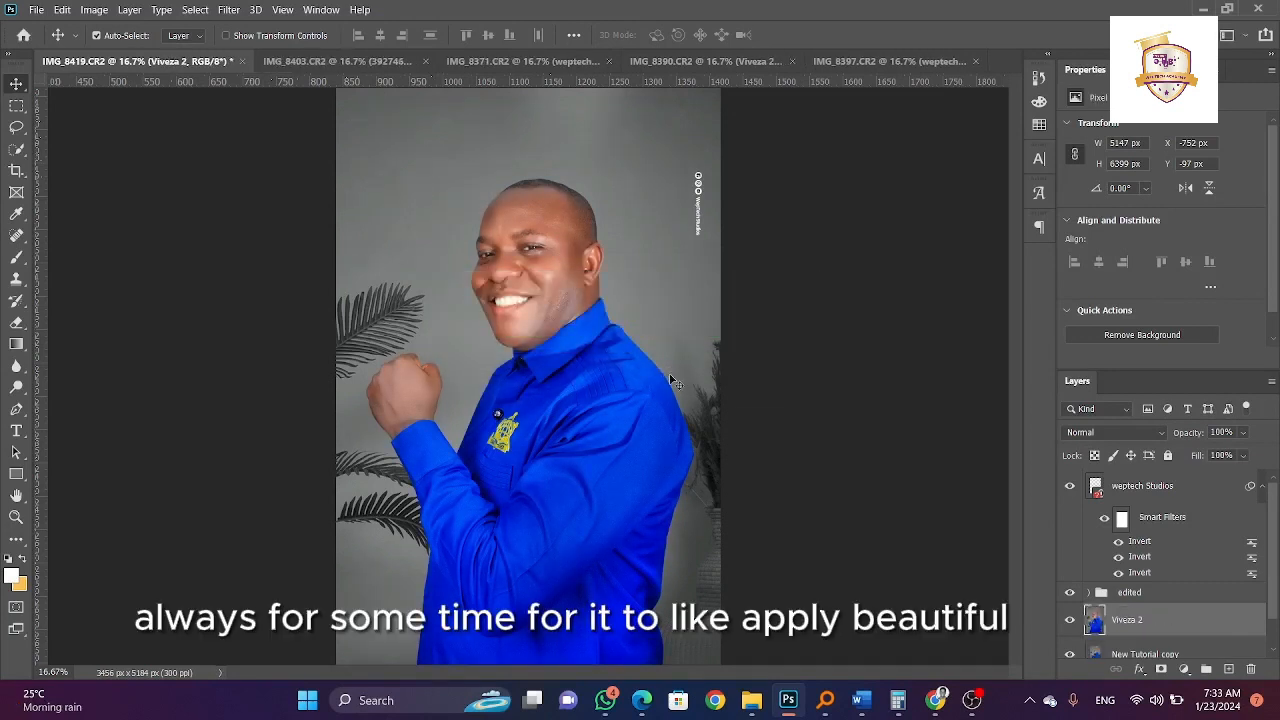
{"action": "scroll", "coordinate": [1104, 561], "scroll_direction": "down", "scroll_amount": 1}
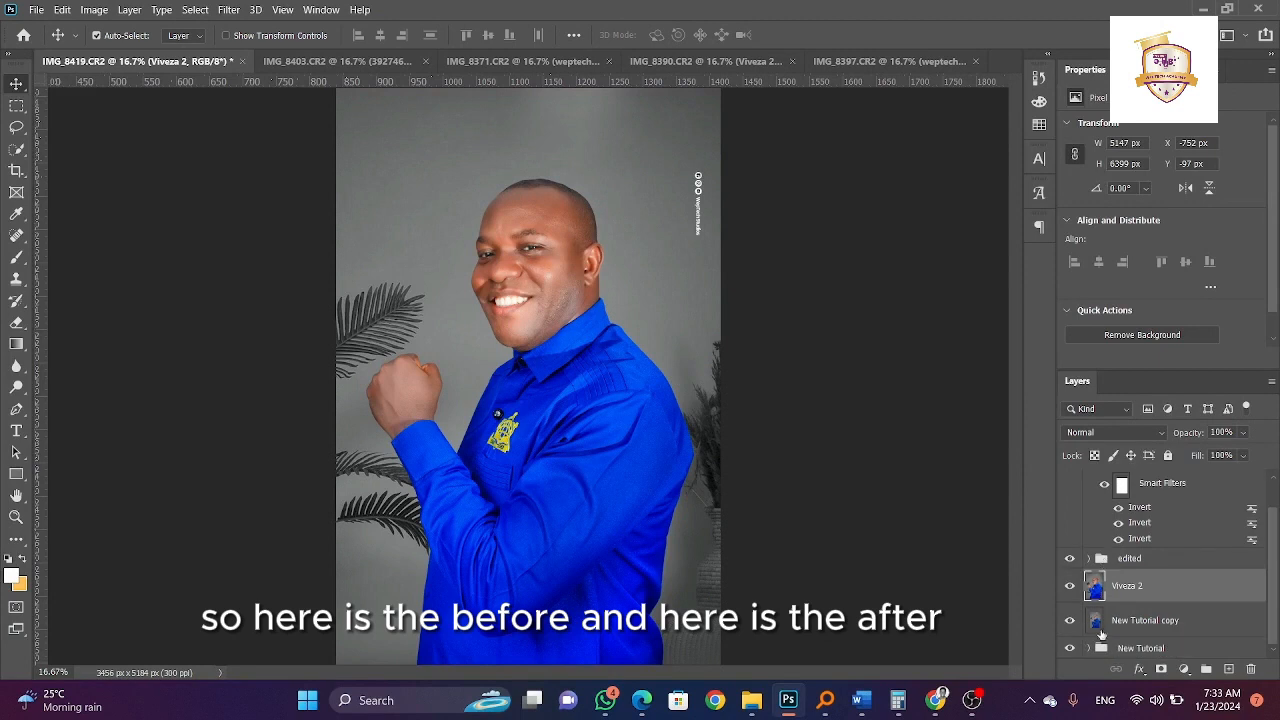
{"action": "left_click", "coordinate": [1070, 587]}
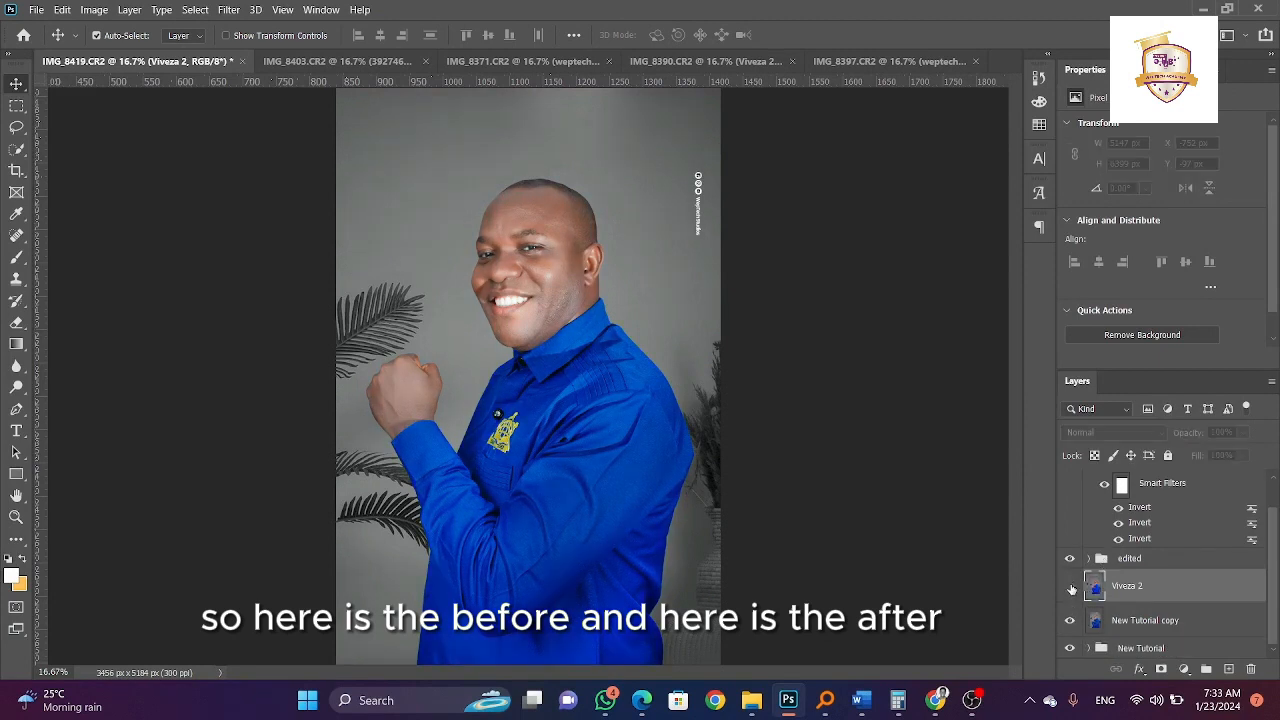
{"action": "left_click", "coordinate": [1071, 589]}
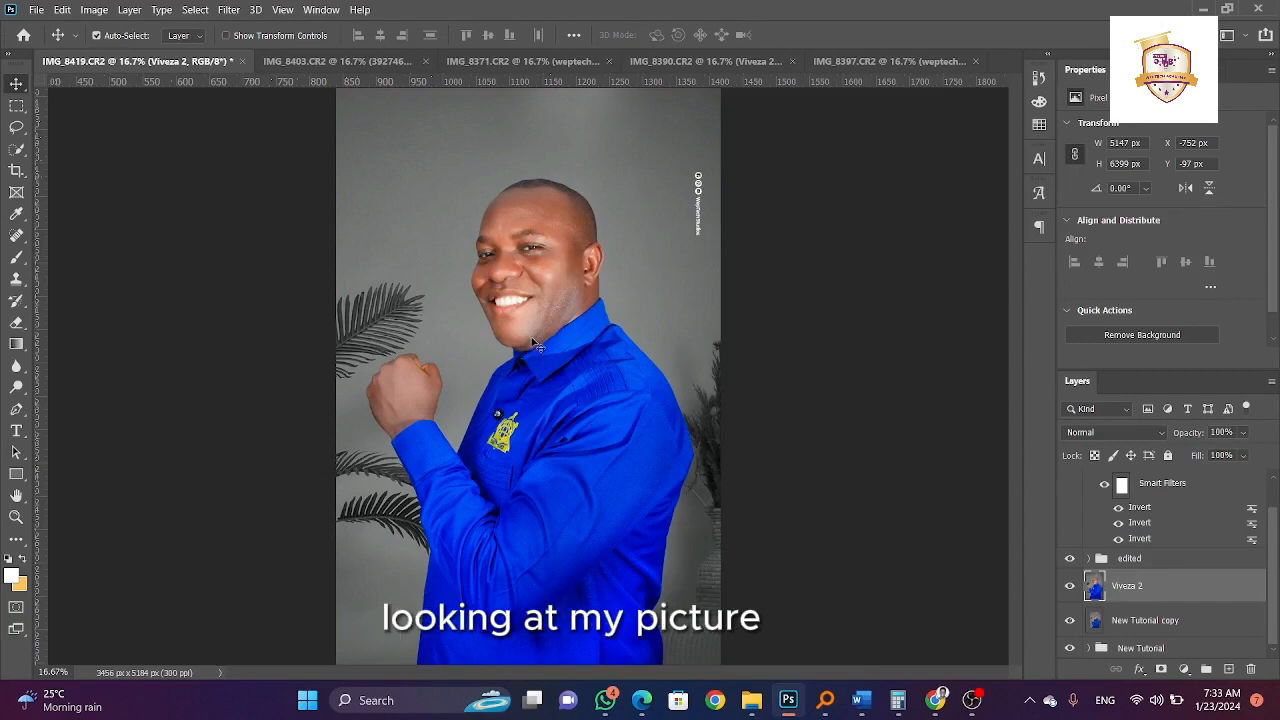
- Reduce the Highlights of the Viveza 2 layer to -69 with the Camera Raw filter
{"action": "scroll", "coordinate": [533, 343], "scroll_direction": "up", "scroll_amount": 1}
{"action": "scroll", "coordinate": [533, 343], "scroll_direction": "up", "scroll_amount": 1}
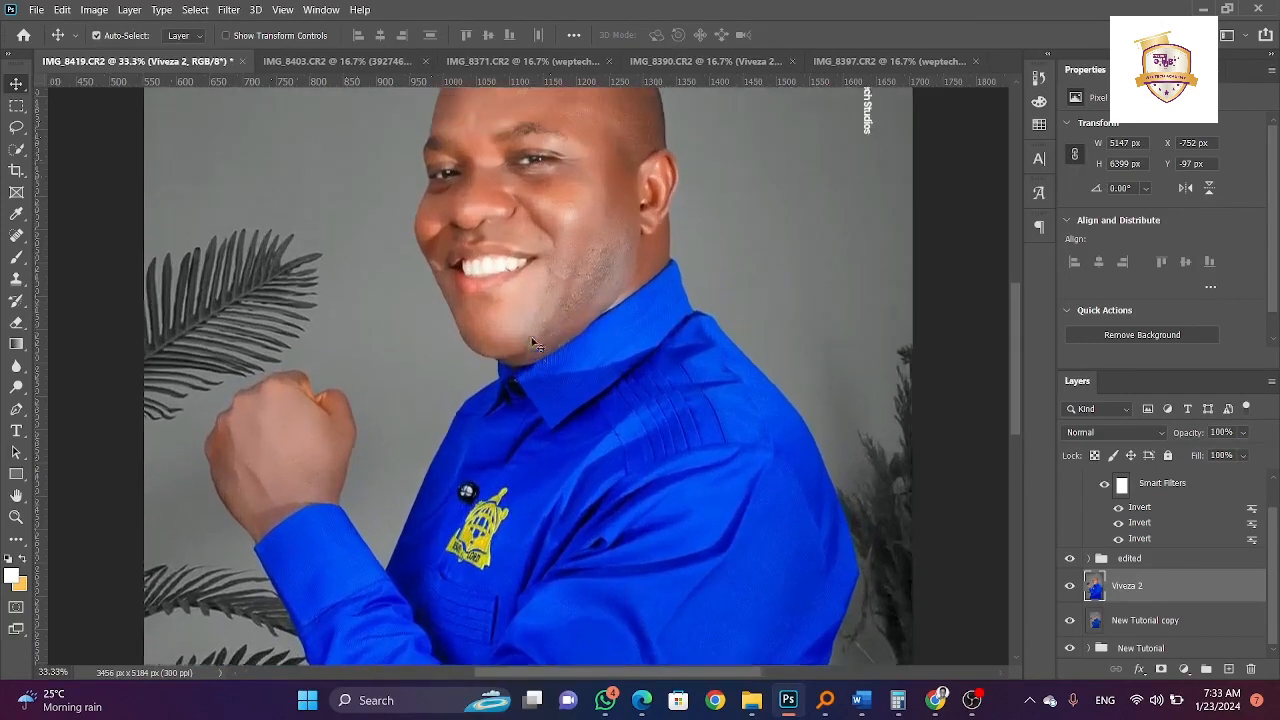
{"action": "scroll", "coordinate": [533, 342], "scroll_direction": "up", "scroll_amount": 1}
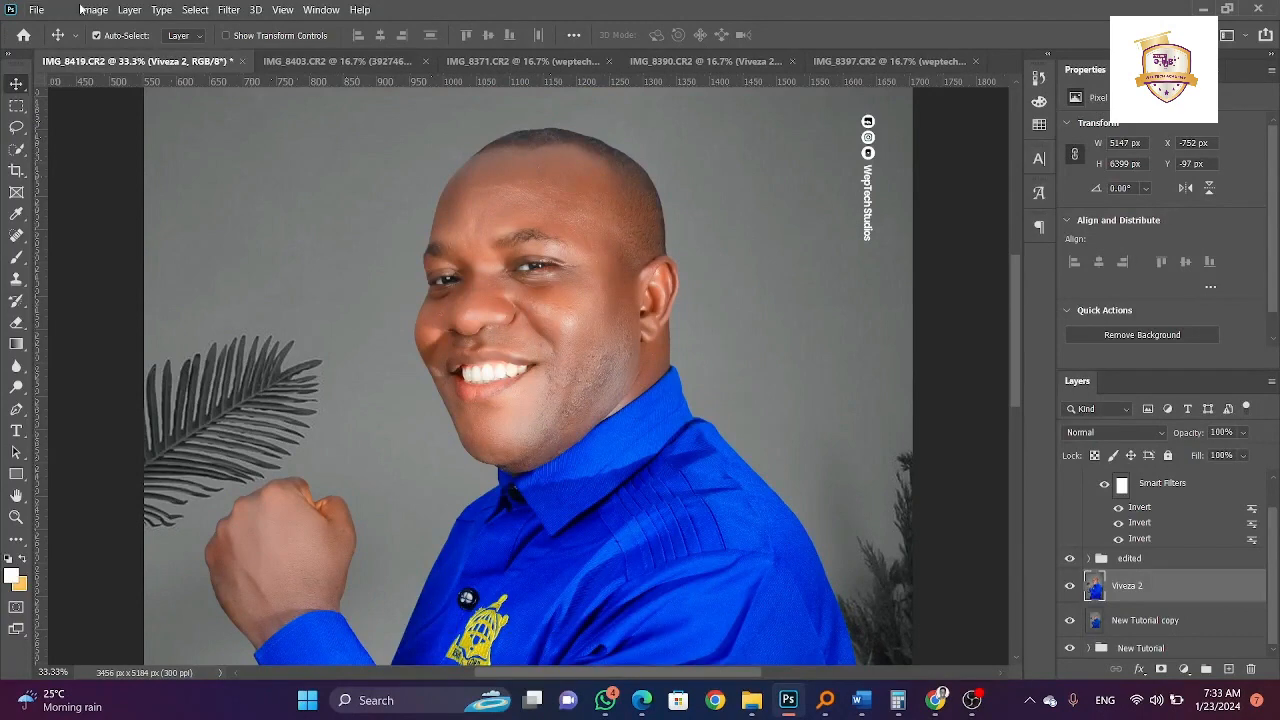
{"action": "left_click", "coordinate": [228, 9]}
{"action": "key", "text": "Escape"}
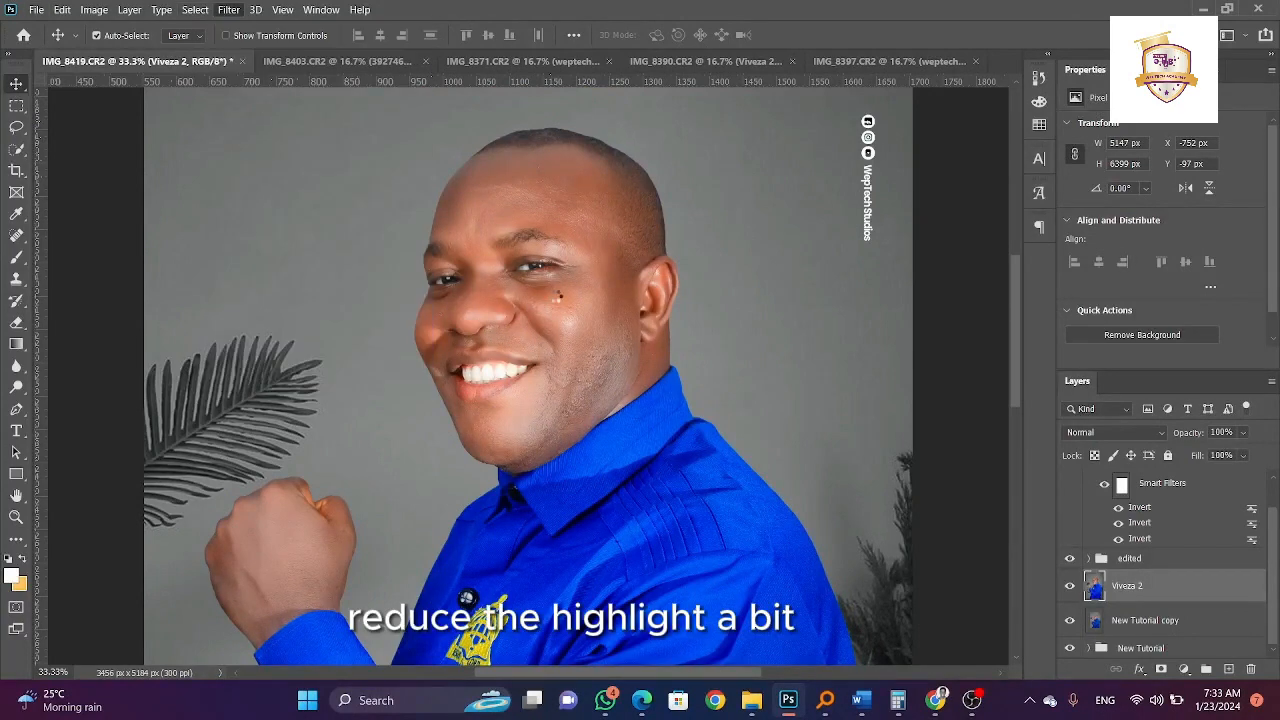
{"action": "key", "text": "ctrl+shift+a"}
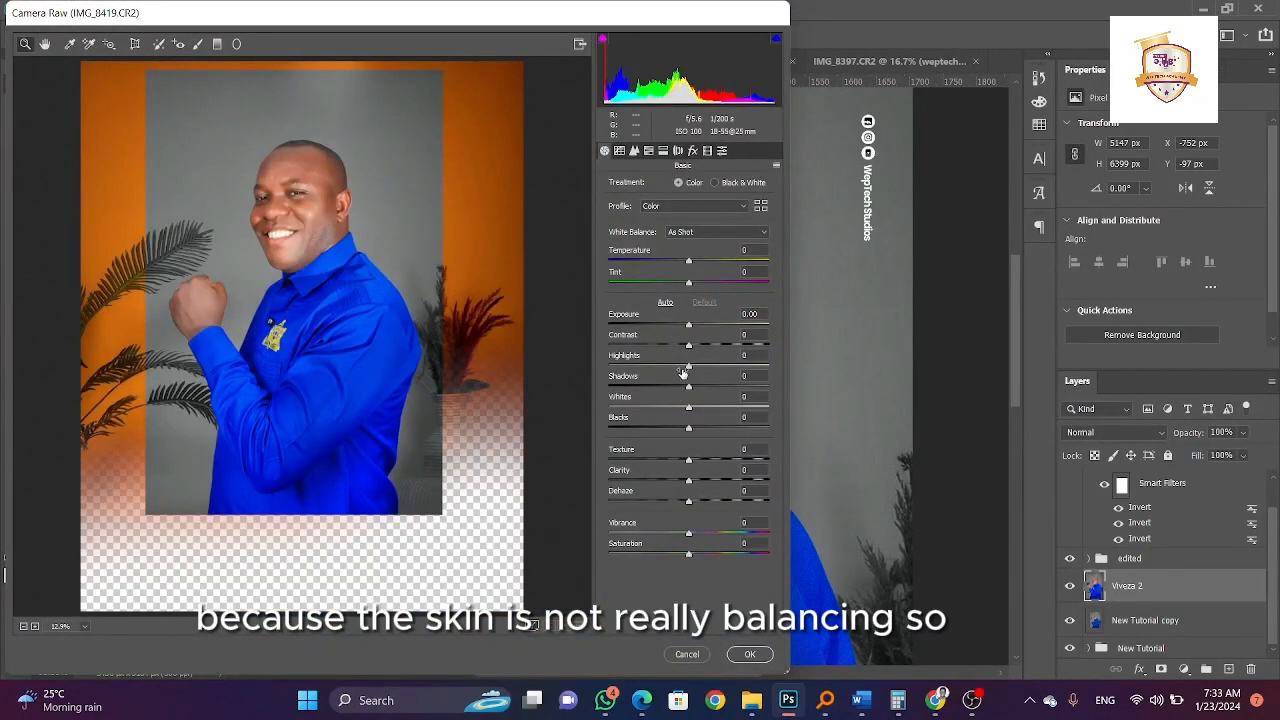
{"action": "left_click_drag", "start_coordinate": [688, 366], "coordinate": [633, 367]}
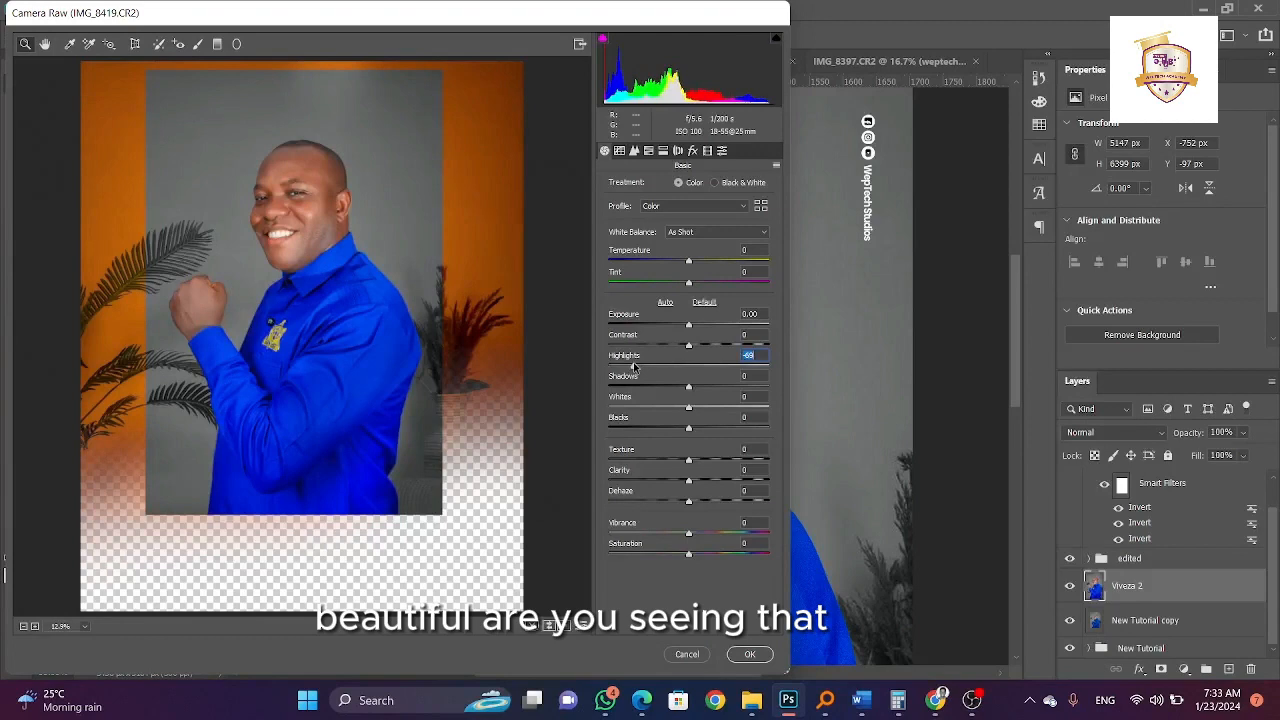
{"action": "left_click", "coordinate": [760, 656]}
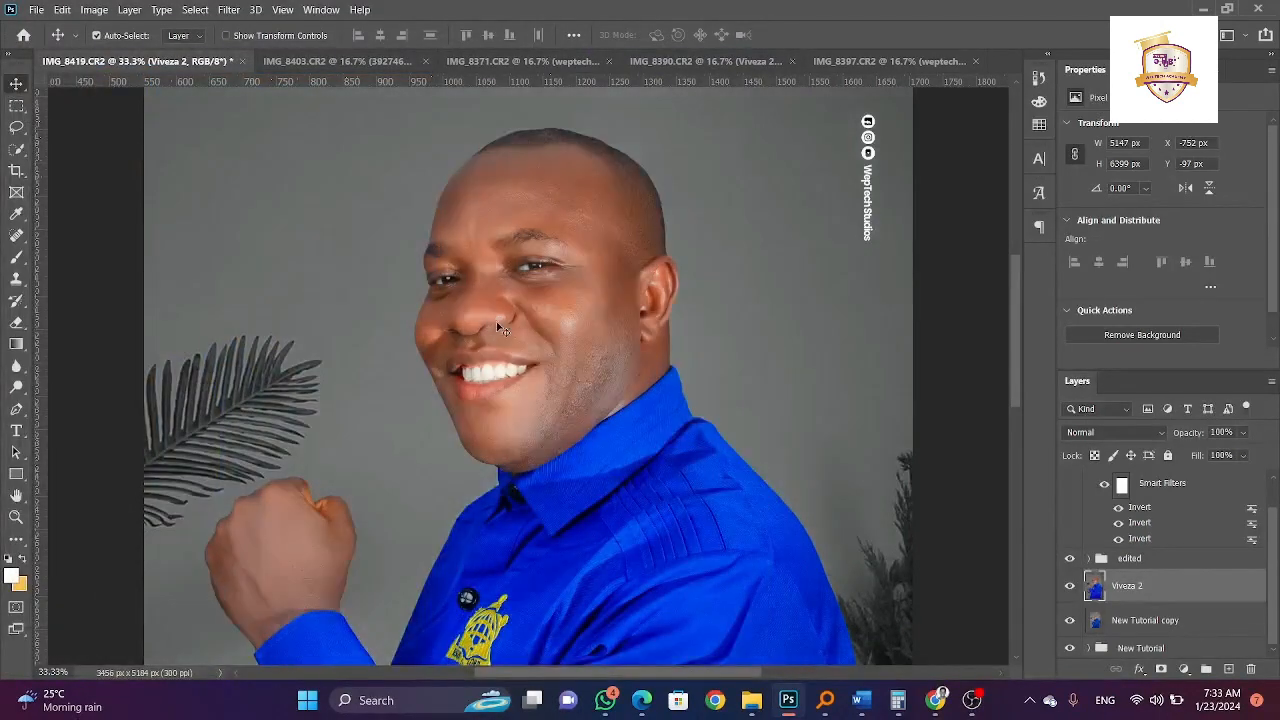
{"action": "scroll", "coordinate": [497, 327], "scroll_direction": "down", "scroll_amount": 5}
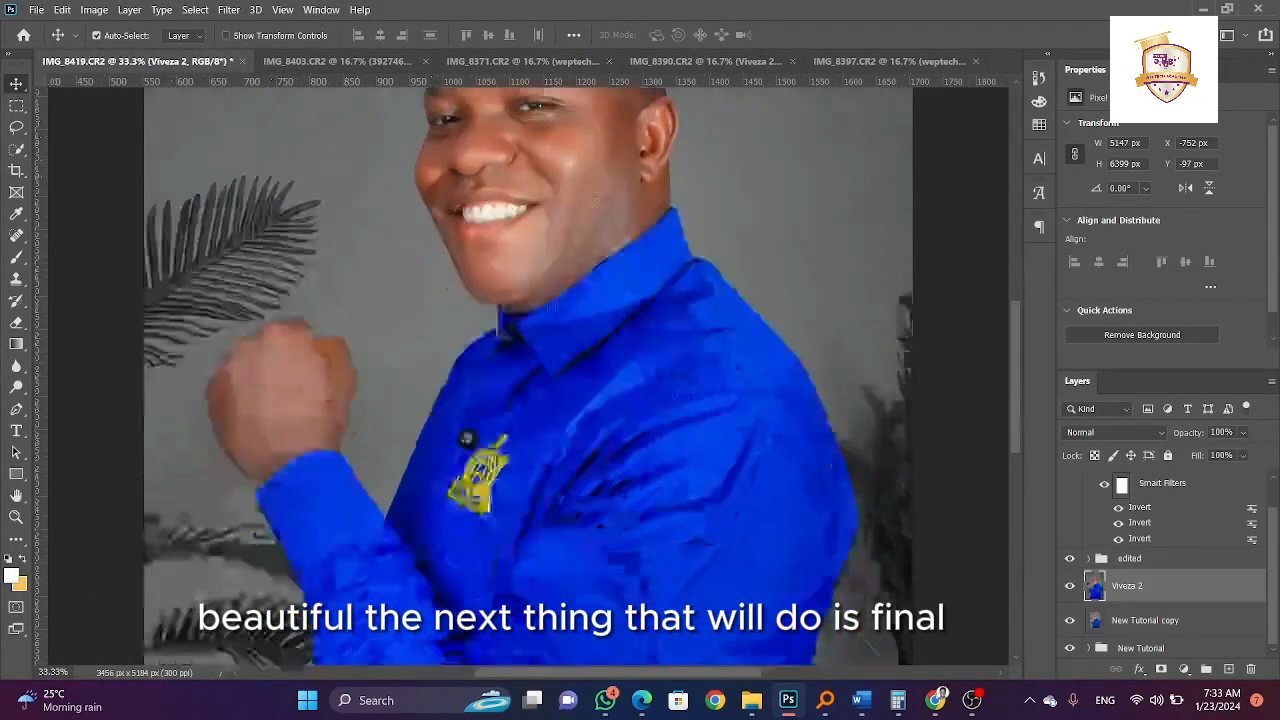
{"action": "scroll", "coordinate": [508, 405], "scroll_direction": "up", "scroll_amount": 2}
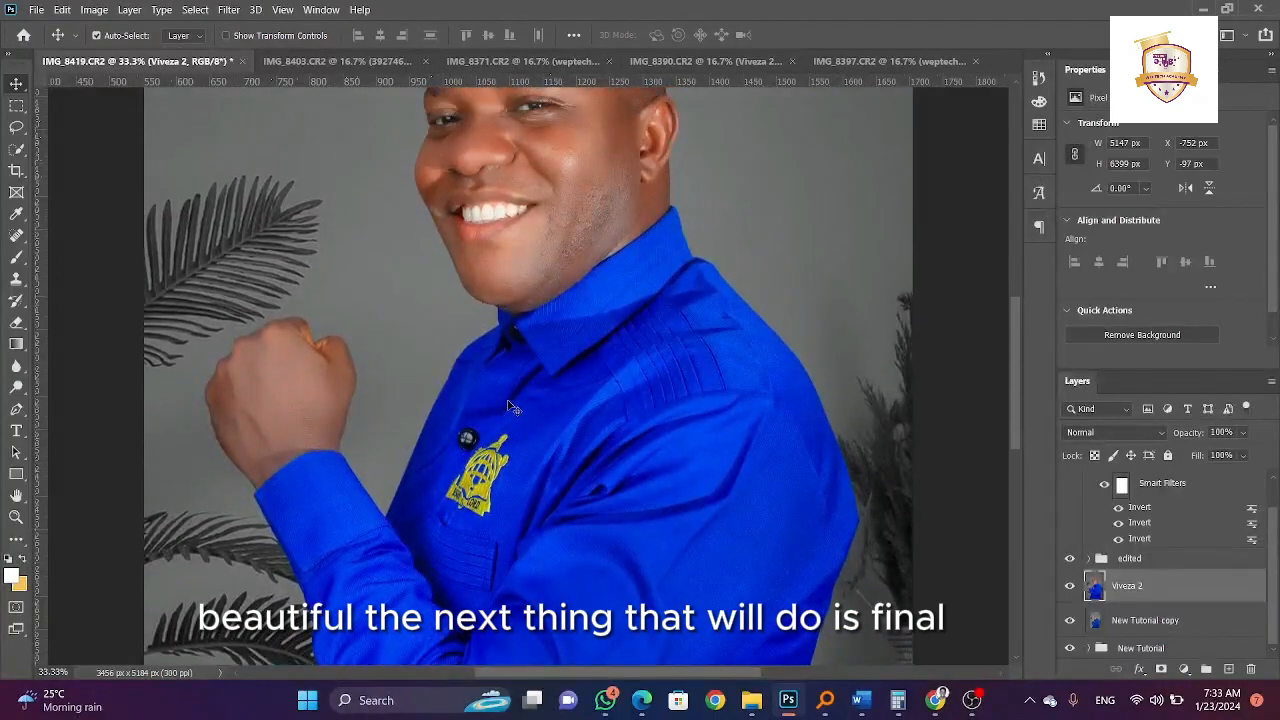
{"action": "scroll", "coordinate": [508, 405], "scroll_direction": "up", "scroll_amount": 3}
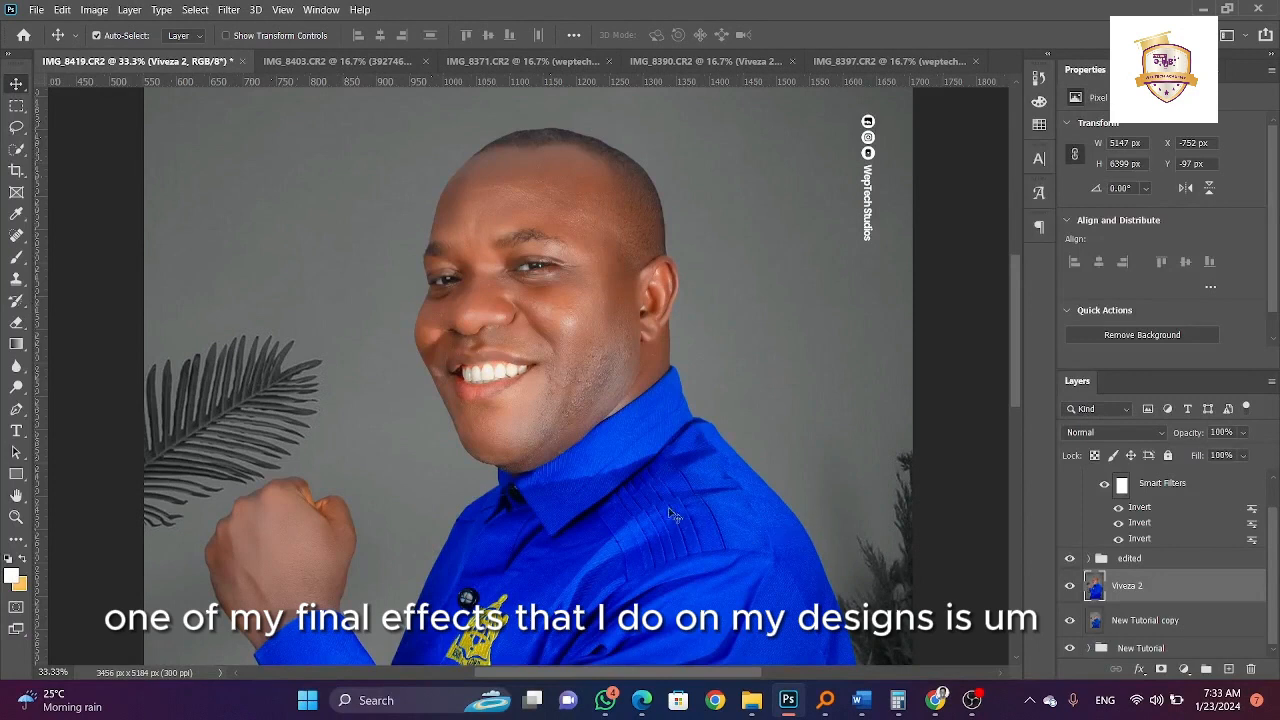
{"action": "scroll", "coordinate": [658, 511], "scroll_direction": "down", "scroll_amount": 2}
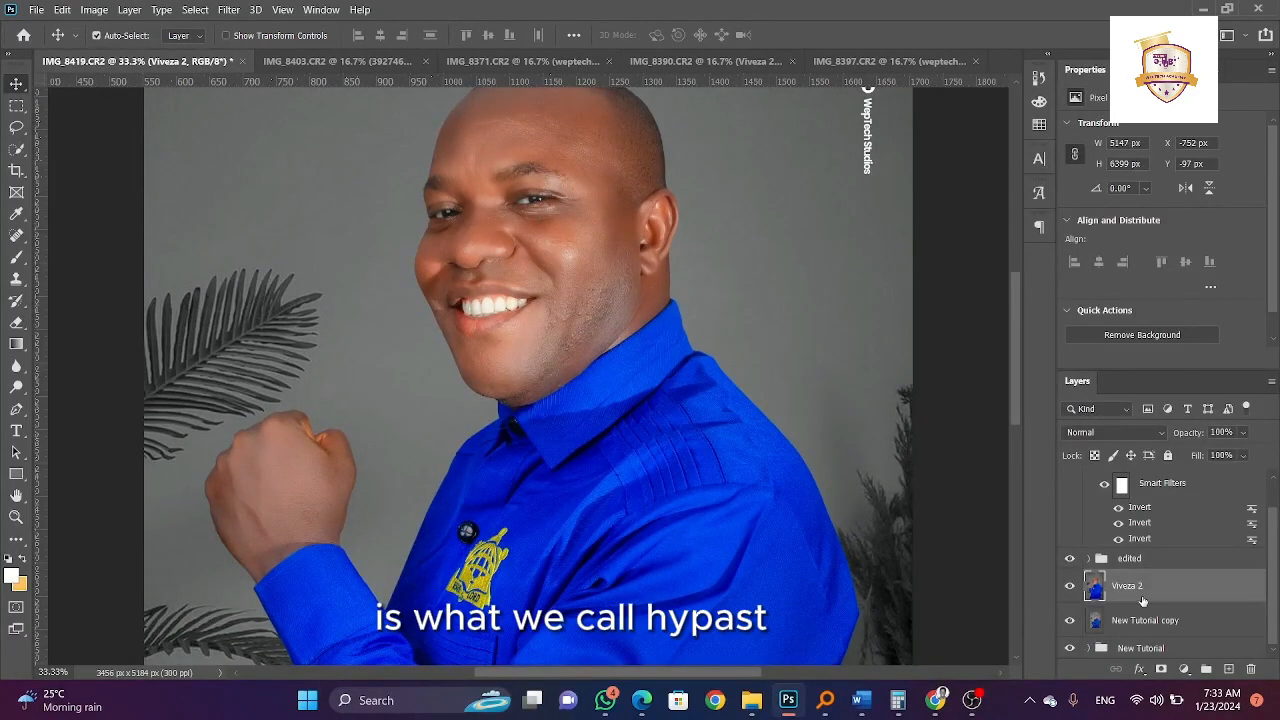
{"action": "key", "text": "ctrl+j"}
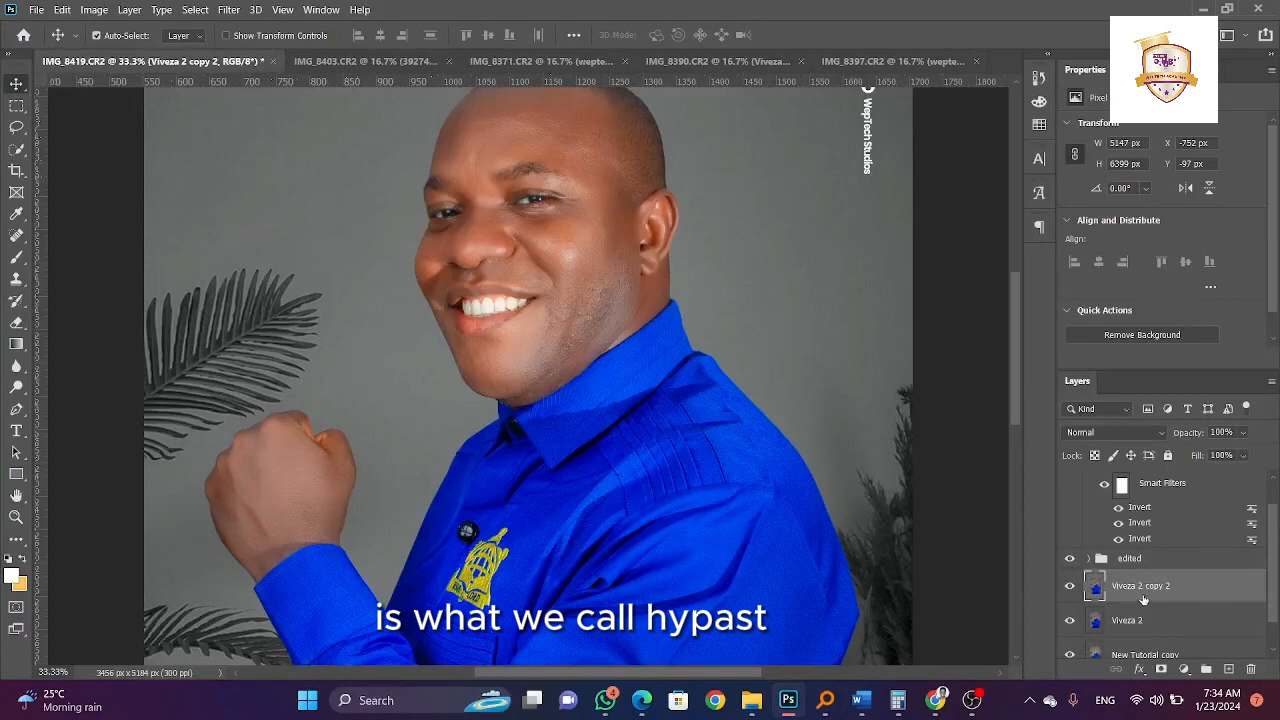
{"action": "key", "text": "Delete"}
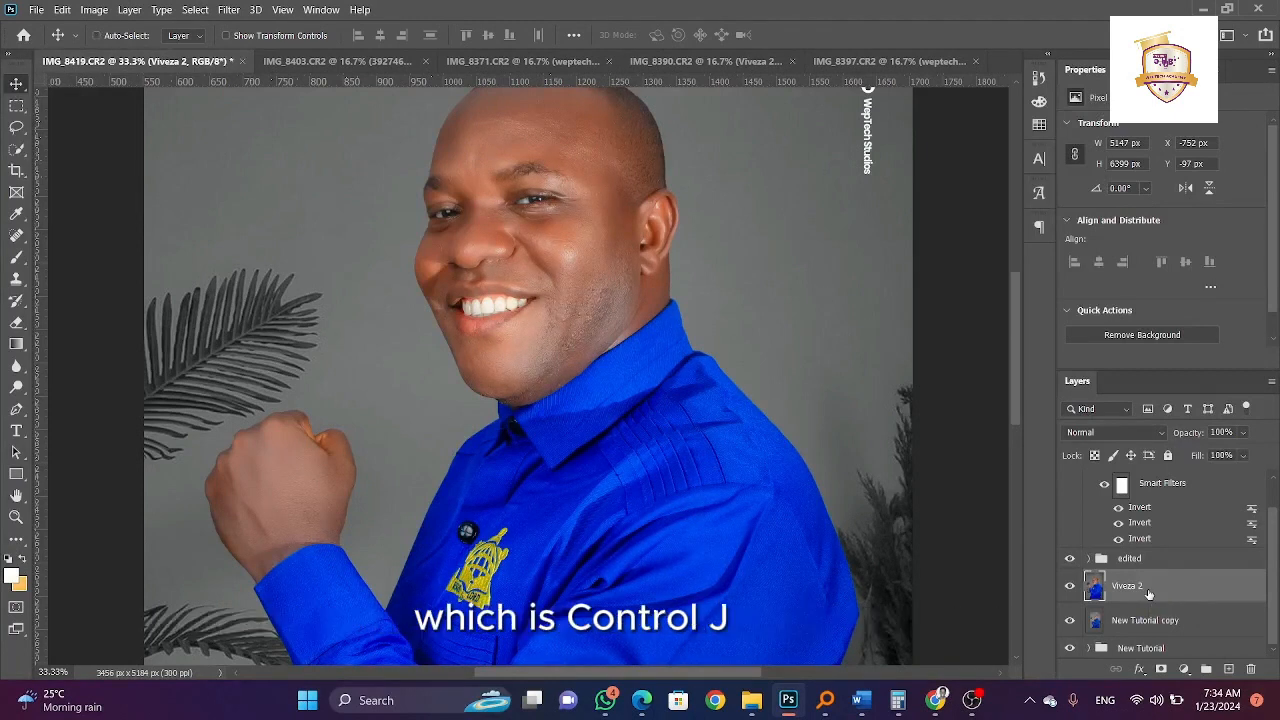
- Duplicate the Viveza 2 layer and set the copy's blend mode to Hard Light
{"action": "key", "text": "ctrl+j"}
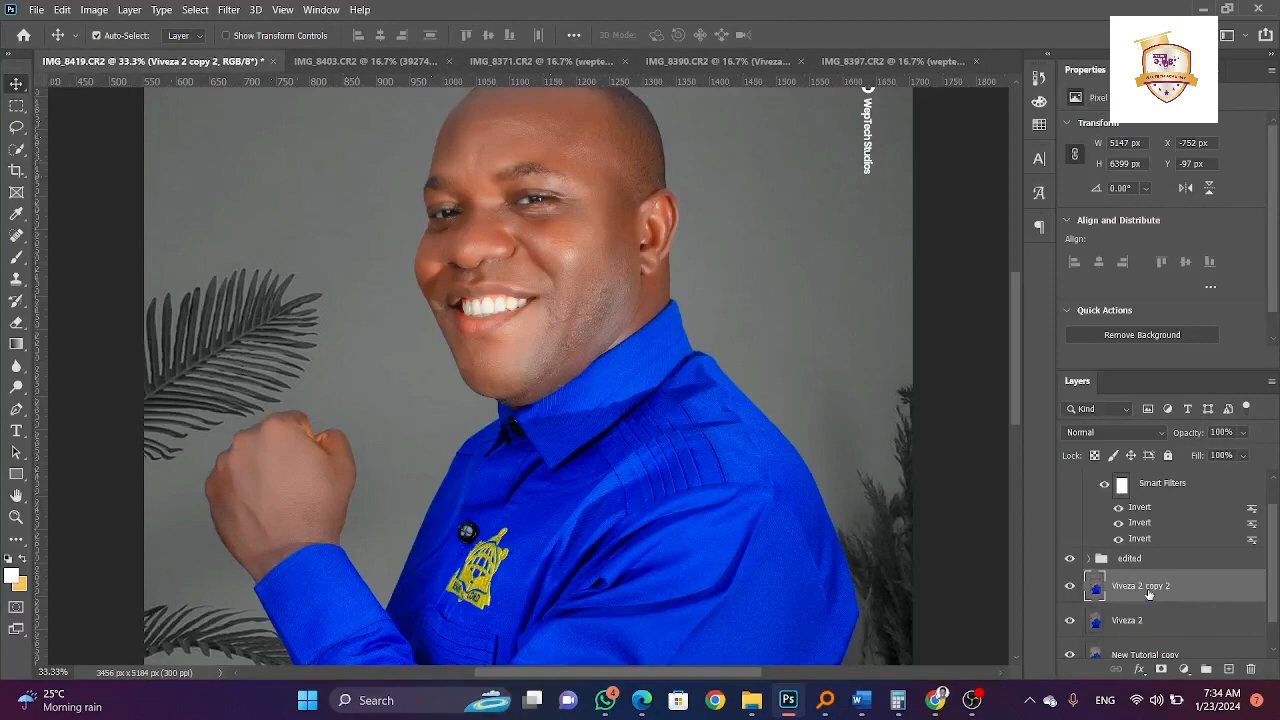
{"action": "left_click", "coordinate": [1095, 436]}
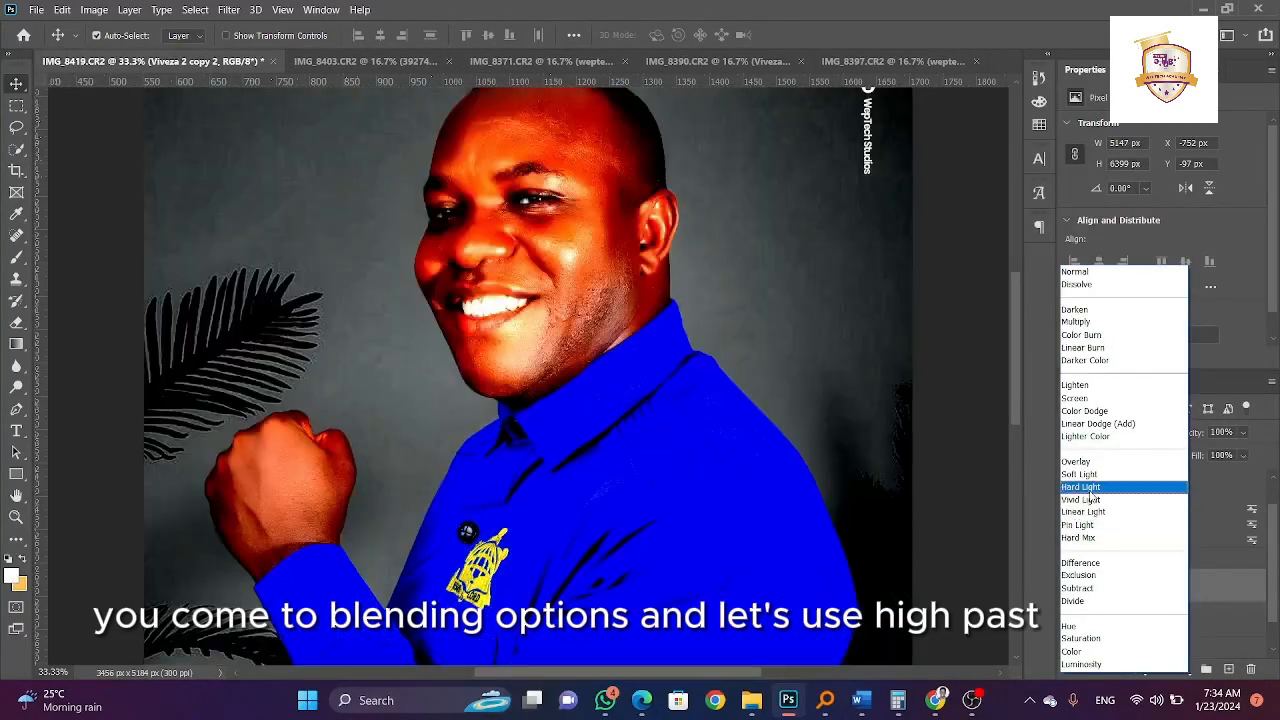
{"action": "left_click", "coordinate": [1084, 487]}
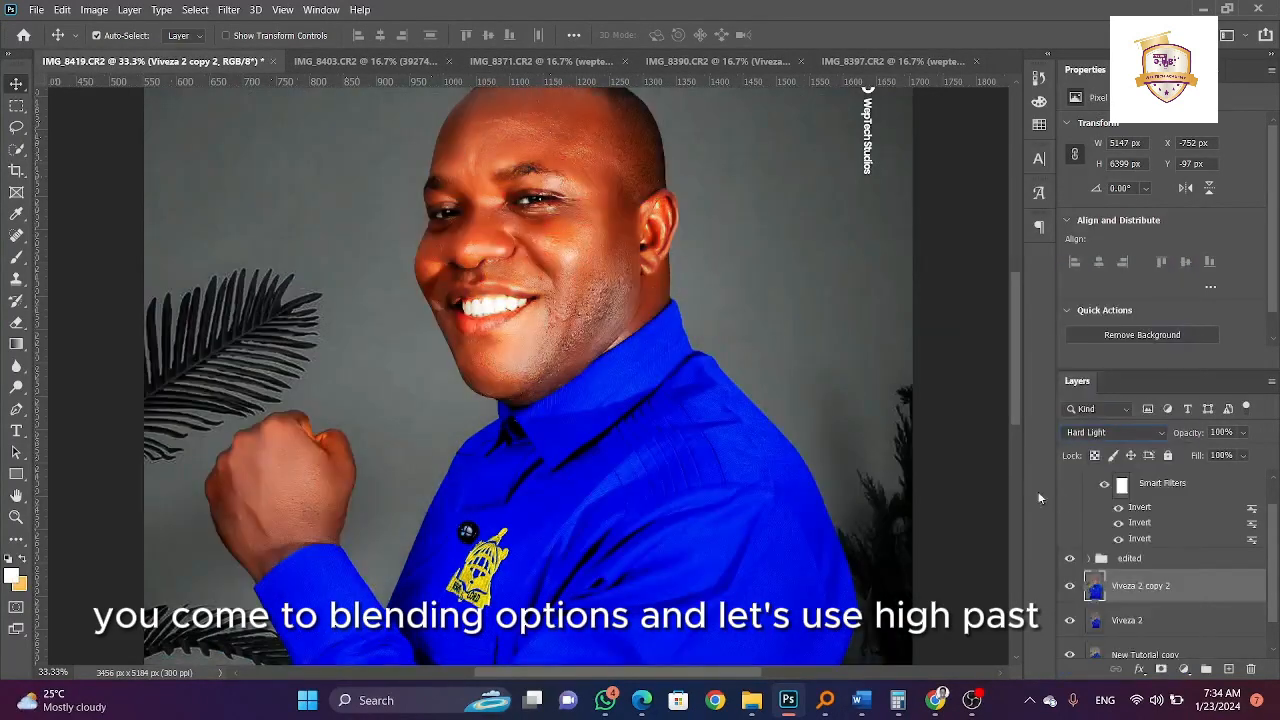
- Apply the High Pass filter with a radius of 2.4 pixels to the Hard Light copy of the Viveza 2 layer
{"action": "left_click", "coordinate": [227, 9]}
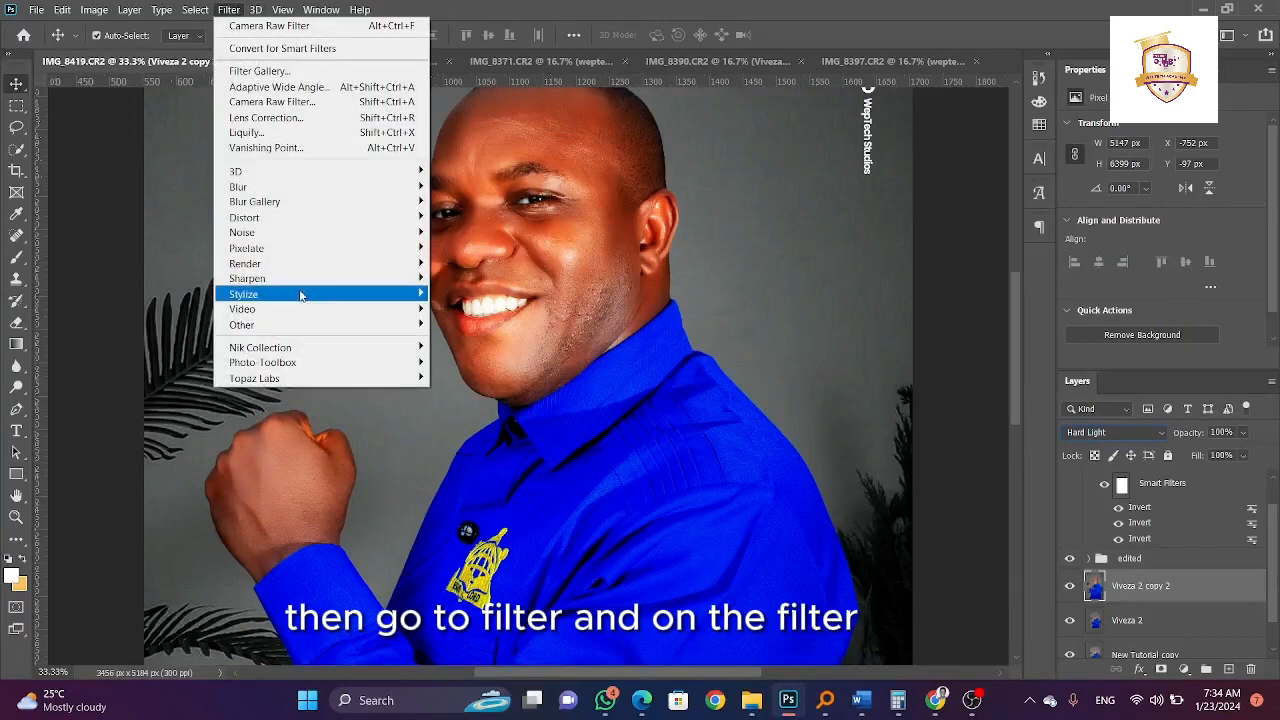
{"action": "mouse_move", "coordinate": [295, 334]}
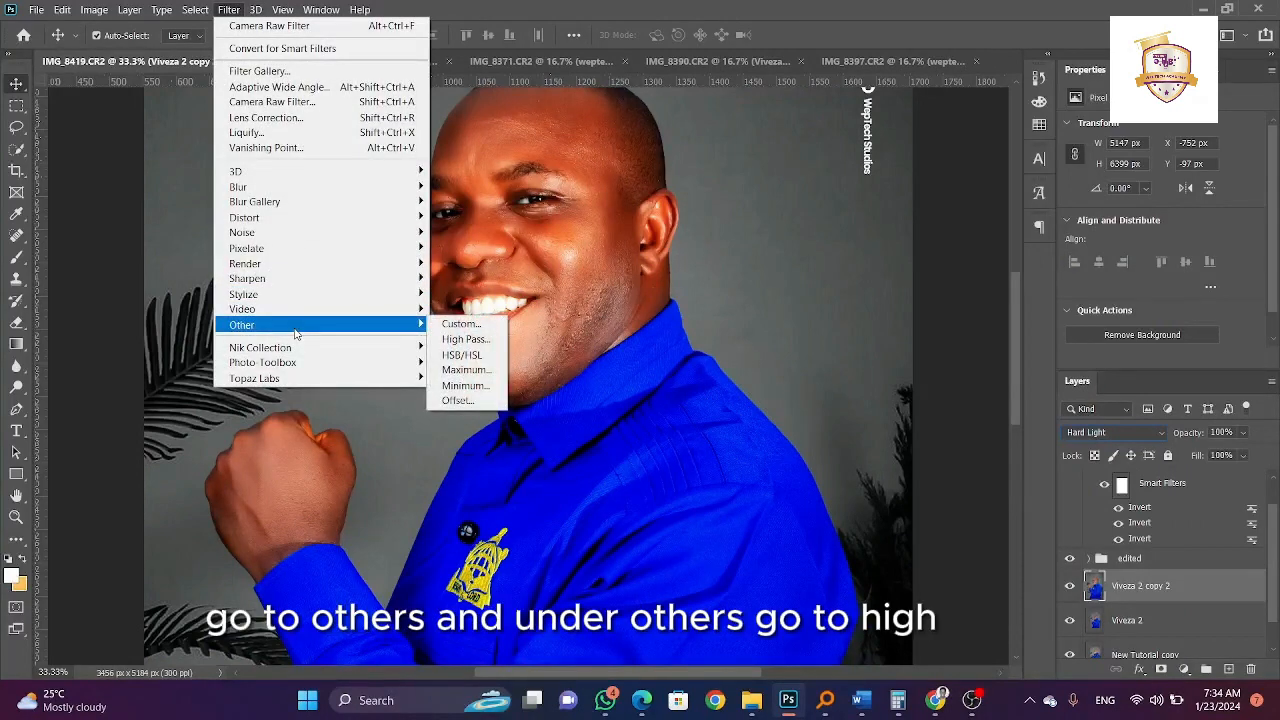
{"action": "left_click", "coordinate": [462, 340]}
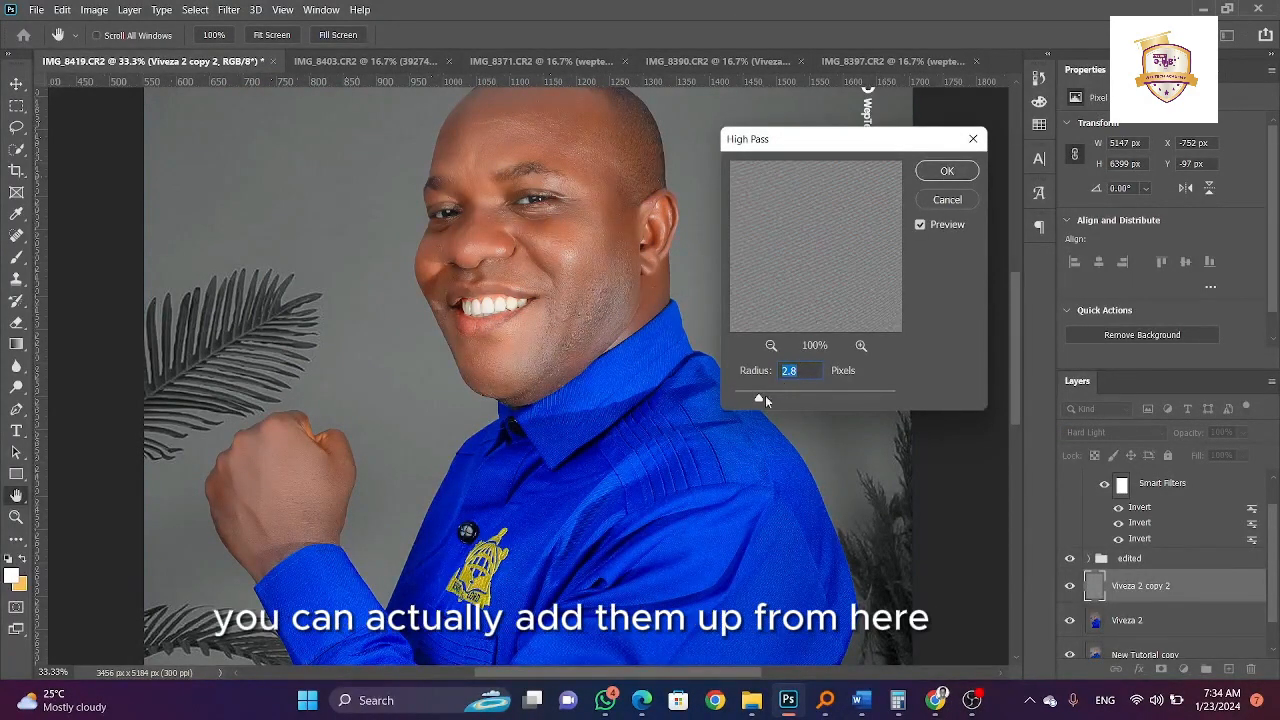
{"action": "mouse_move", "coordinate": [758, 397]}
{"action": "left_mouse_down"}
{"action": "mouse_move", "coordinate": [899, 397]}
{"action": "mouse_move", "coordinate": [752, 398]}
{"action": "left_mouse_up"}
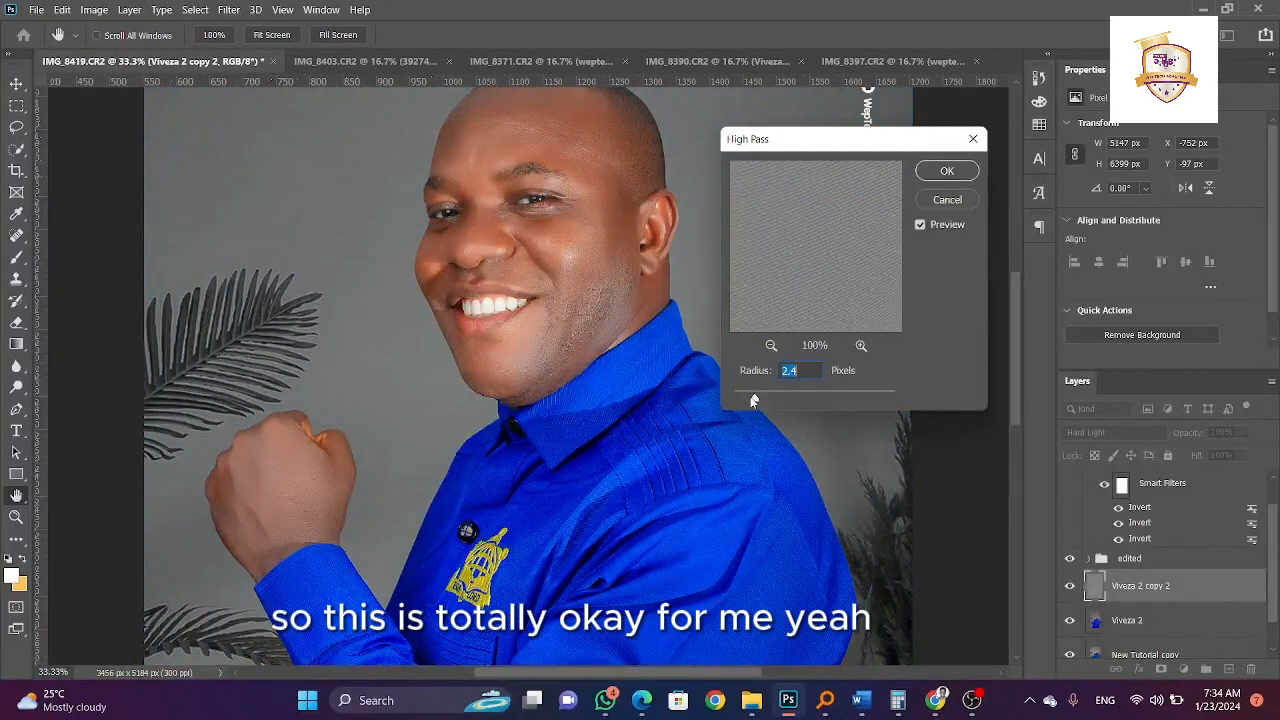
{"action": "left_click", "coordinate": [947, 172]}
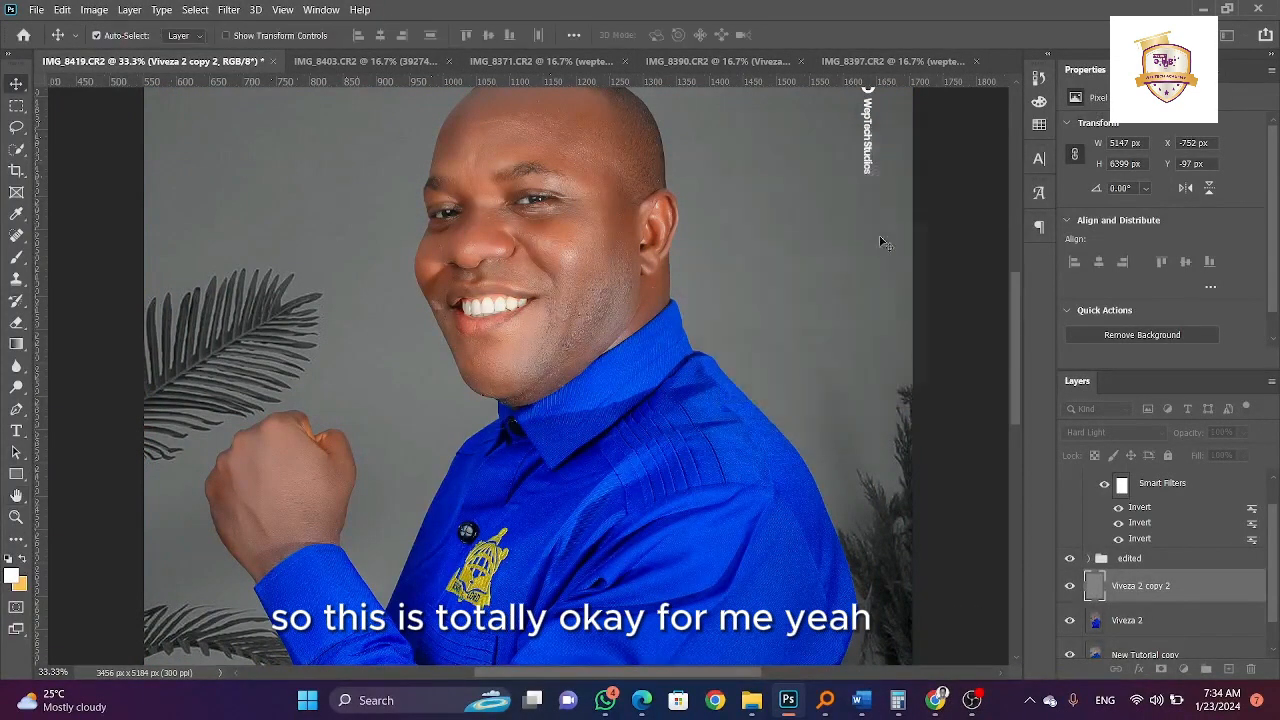
- Examine the sharpened portrait both close up and as a whole image
{"action": "key", "text": "ctrl+minus"}
{"action": "key", "text": "ctrl+minus"}
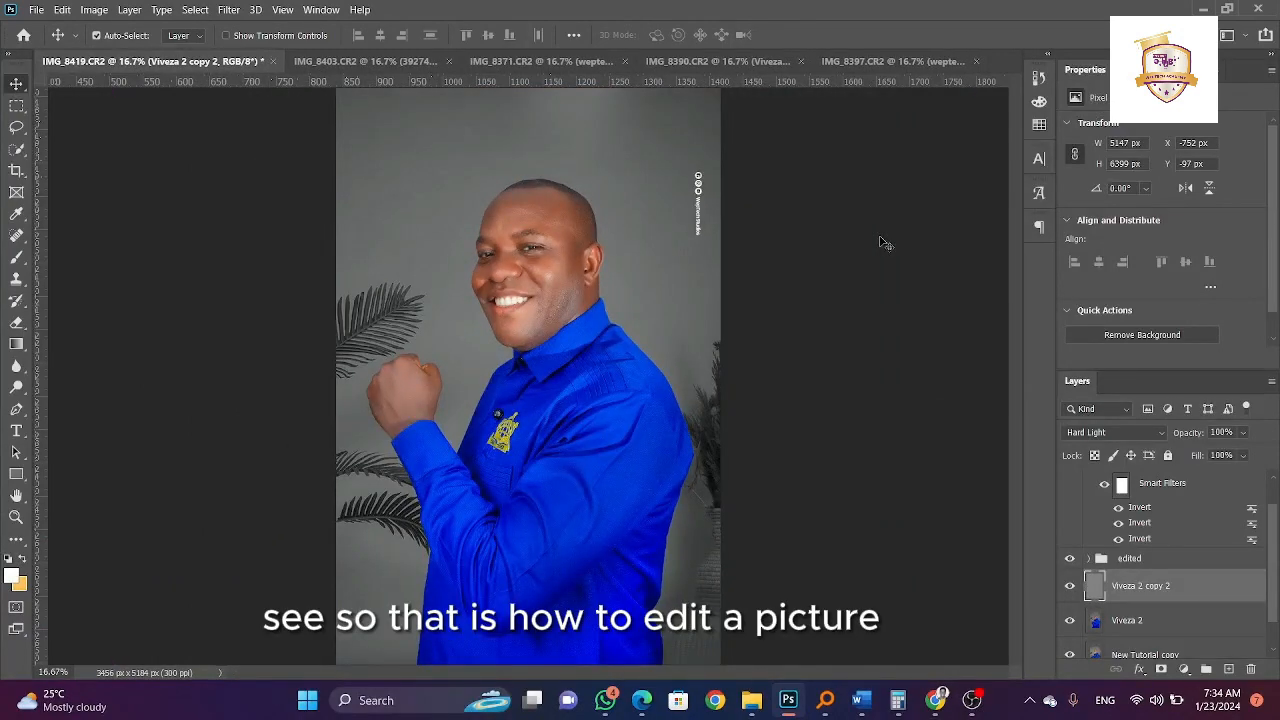
{"action": "key", "text": "ctrl+plus"}
{"action": "key", "text": "ctrl+plus"}
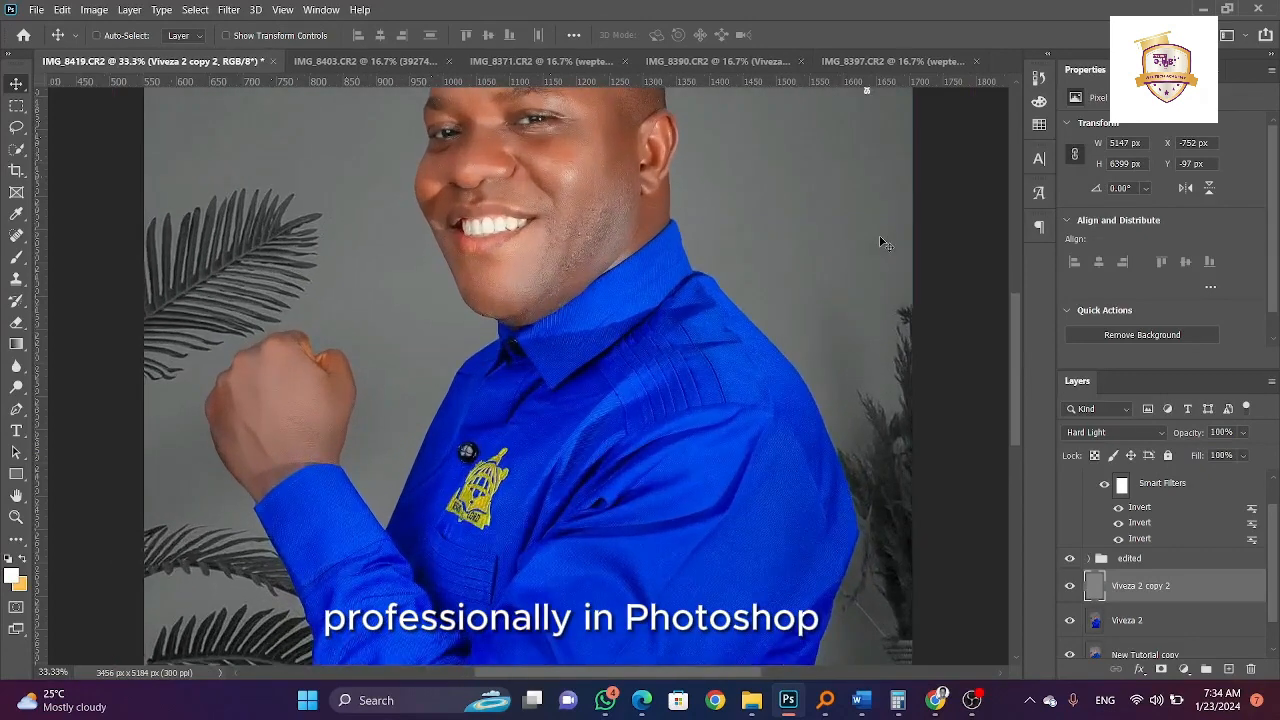
{"action": "key", "text": "ctrl+minus"}
{"action": "key", "text": "ctrl+plus"}
{"action": "key", "text": "ctrl+minus"}
{"action": "key", "text": "ctrl+plus"}
{"action": "key", "text": "ctrl+minus"}
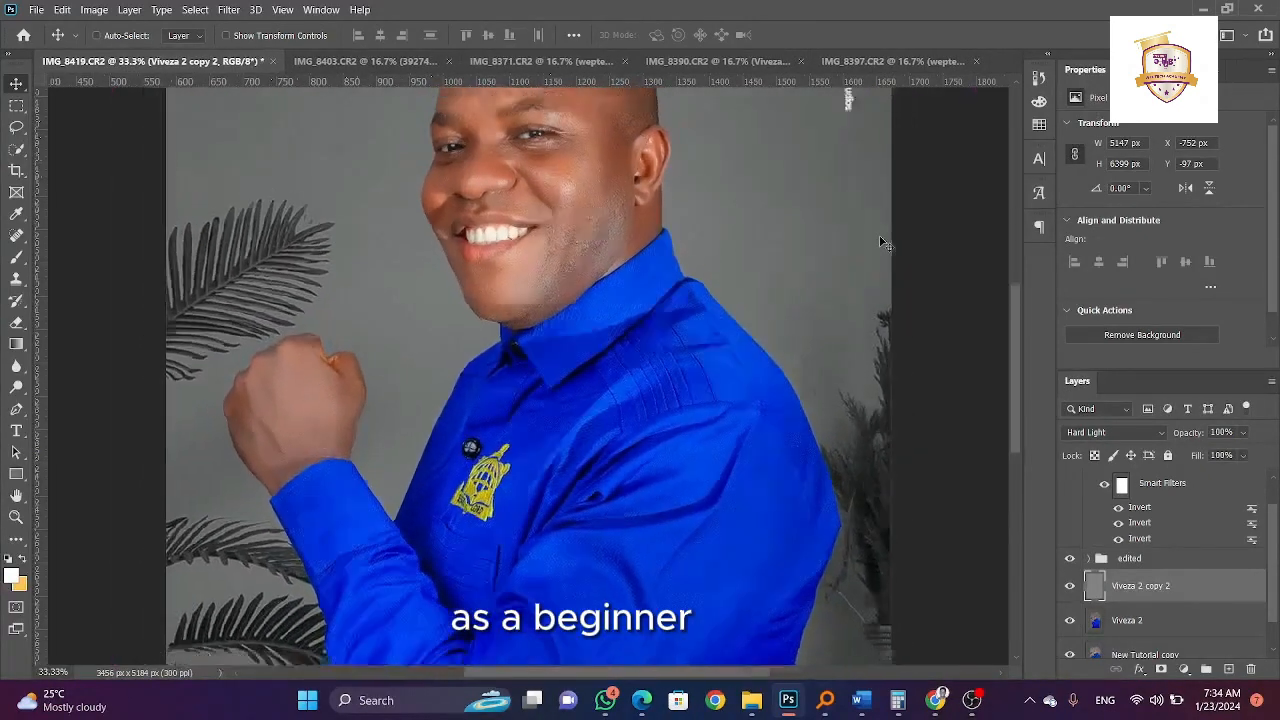
{"action": "key", "text": "ctrl+minus"}
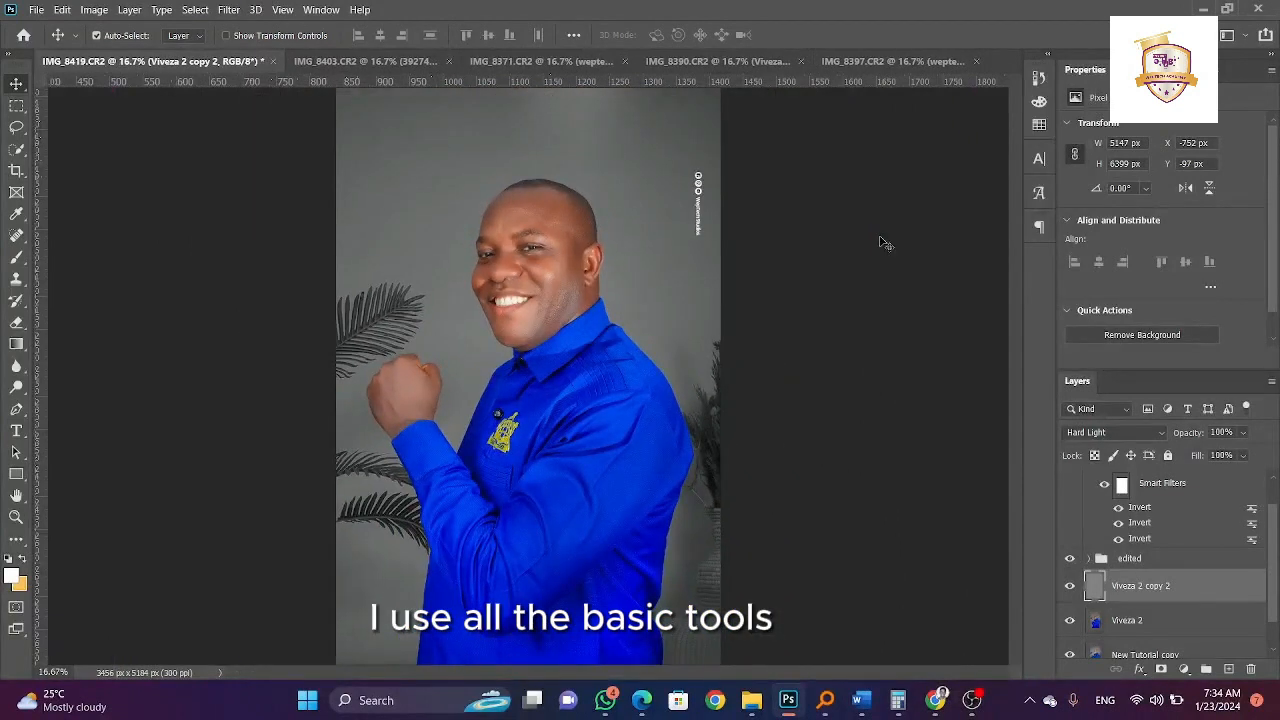